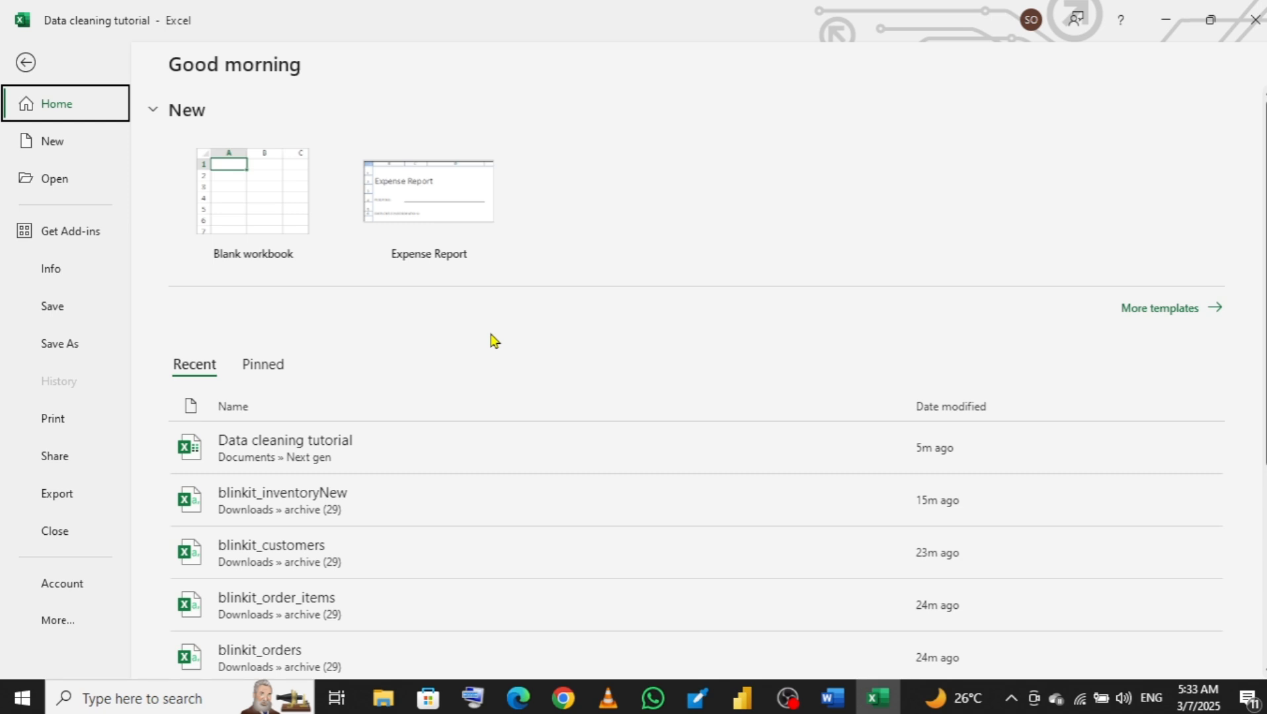
# - Create a blank workbook and start a data import from an Excel workbook file
pyautogui.click(261, 189)
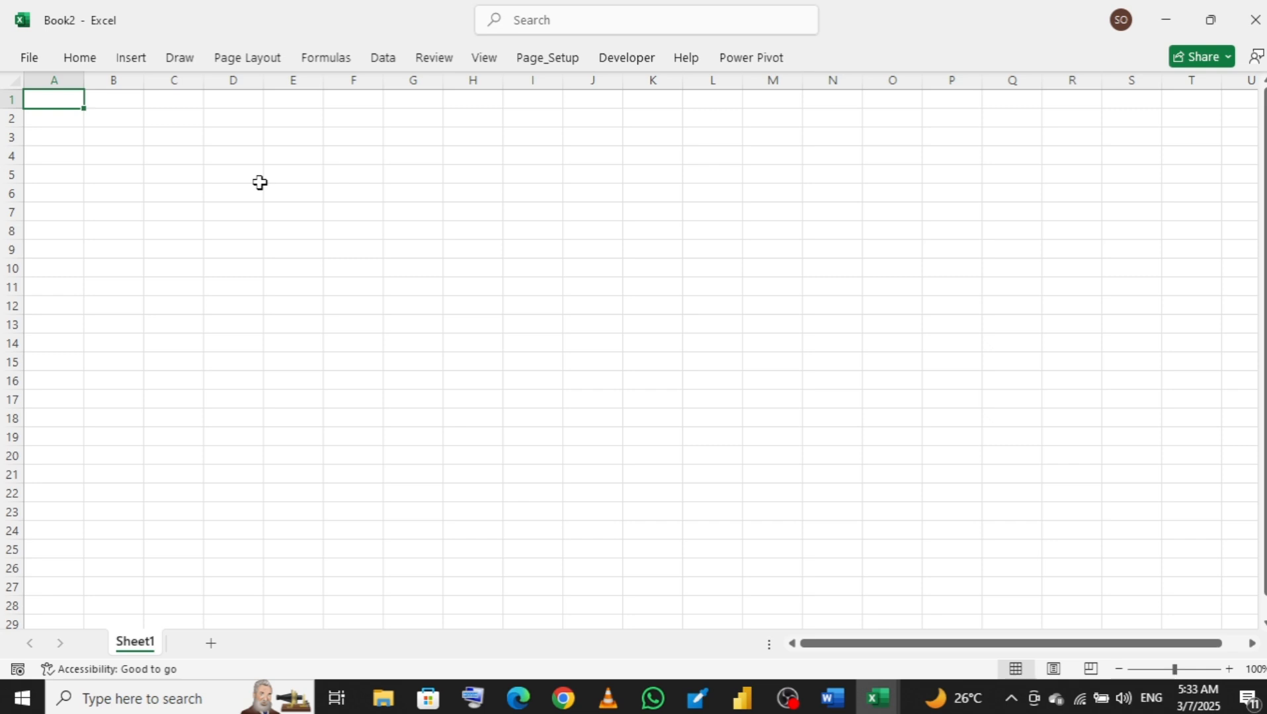
pyautogui.click(385, 58)
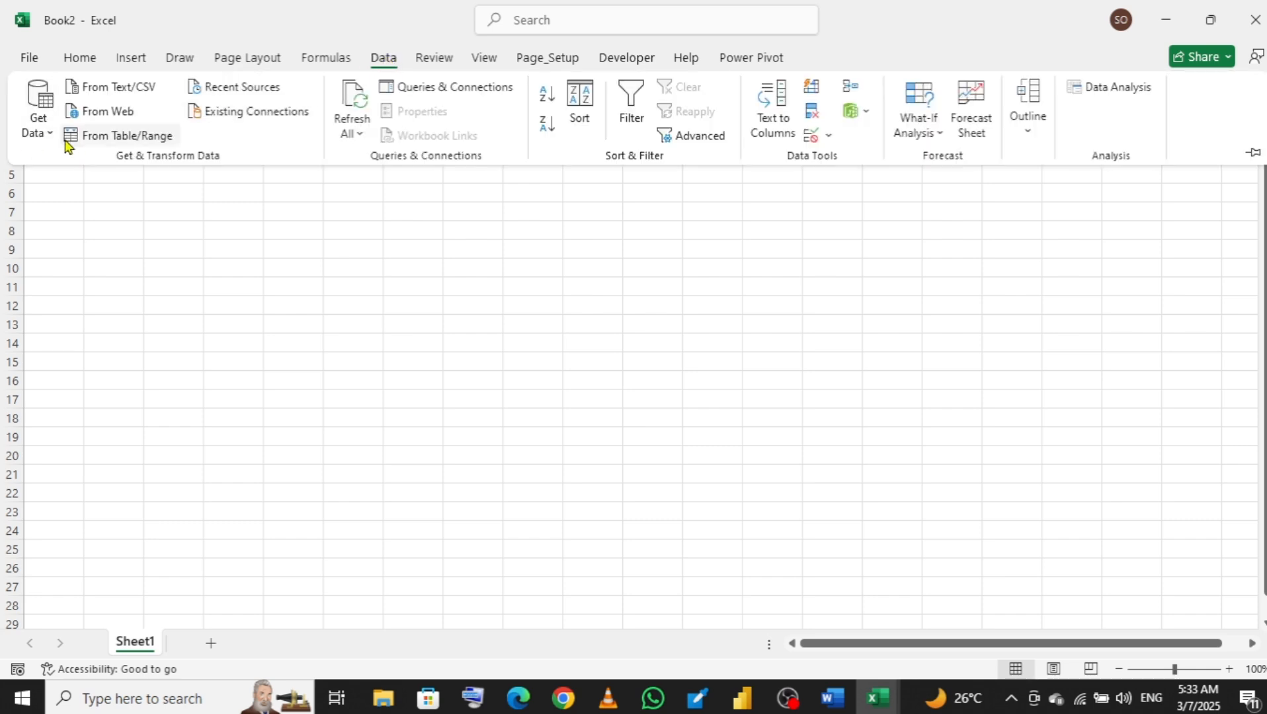
pyautogui.click(43, 134)
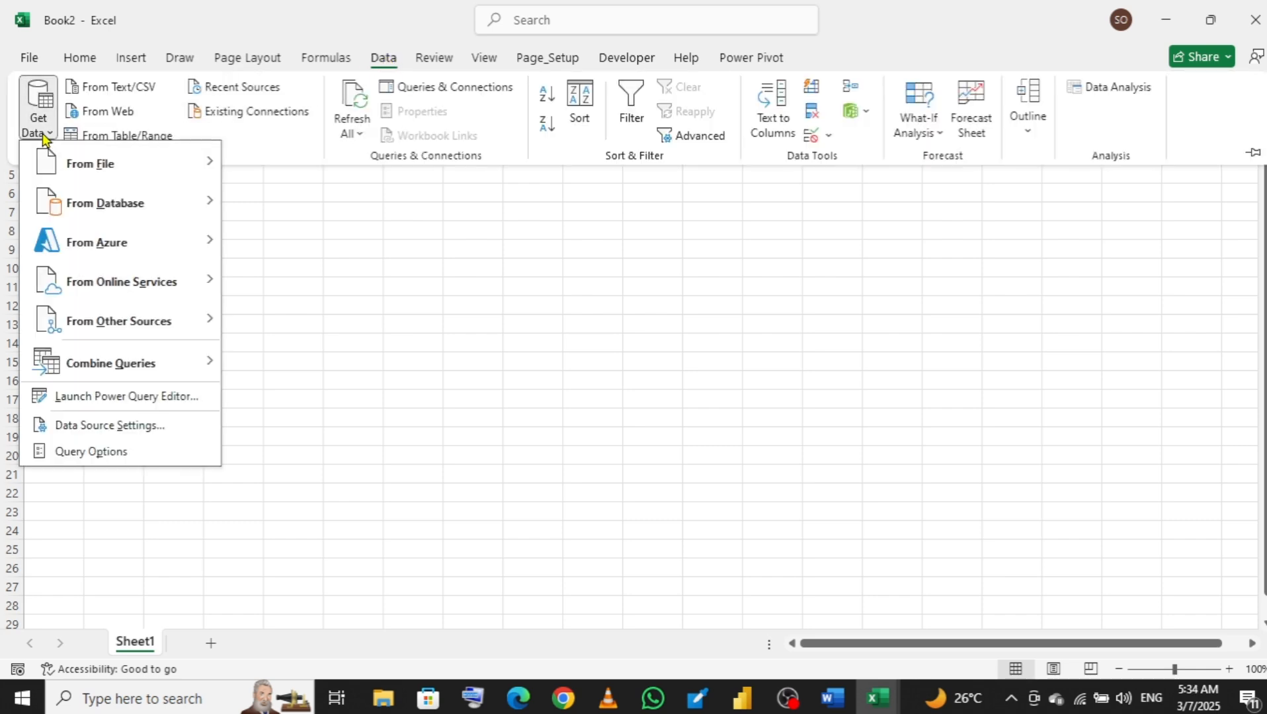
pyautogui.moveTo(137, 172)
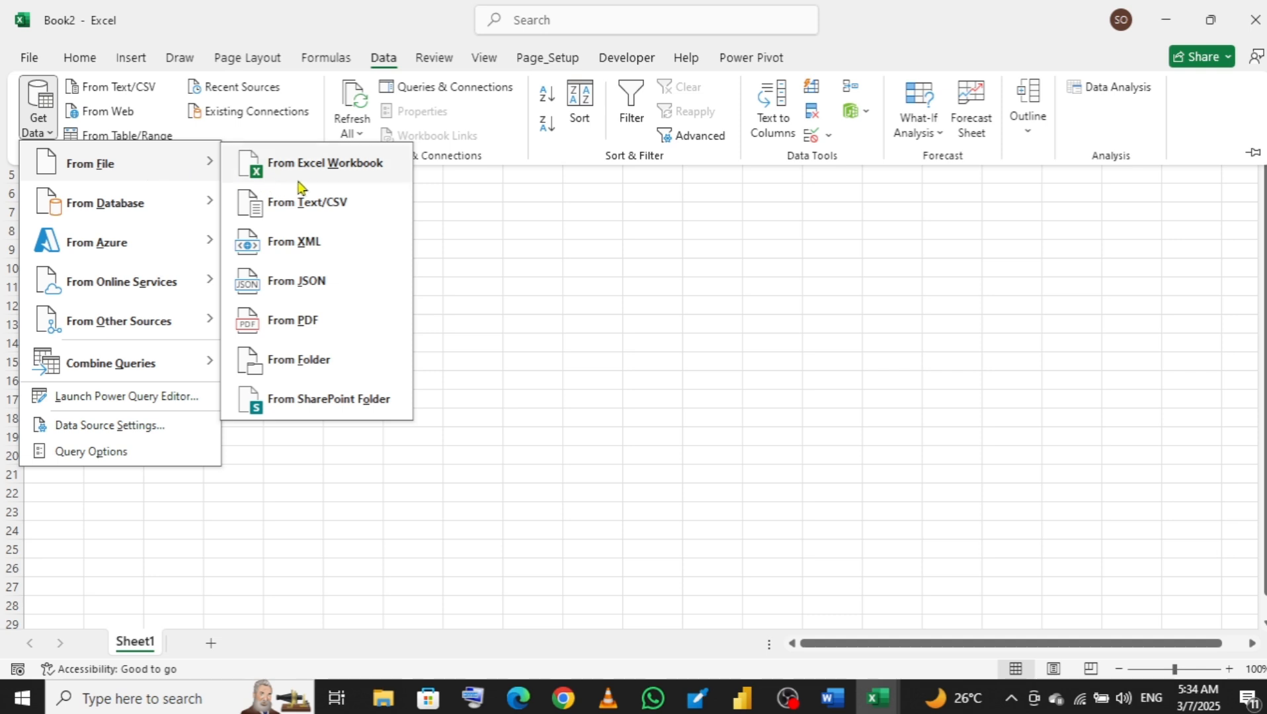
pyautogui.click(360, 174)
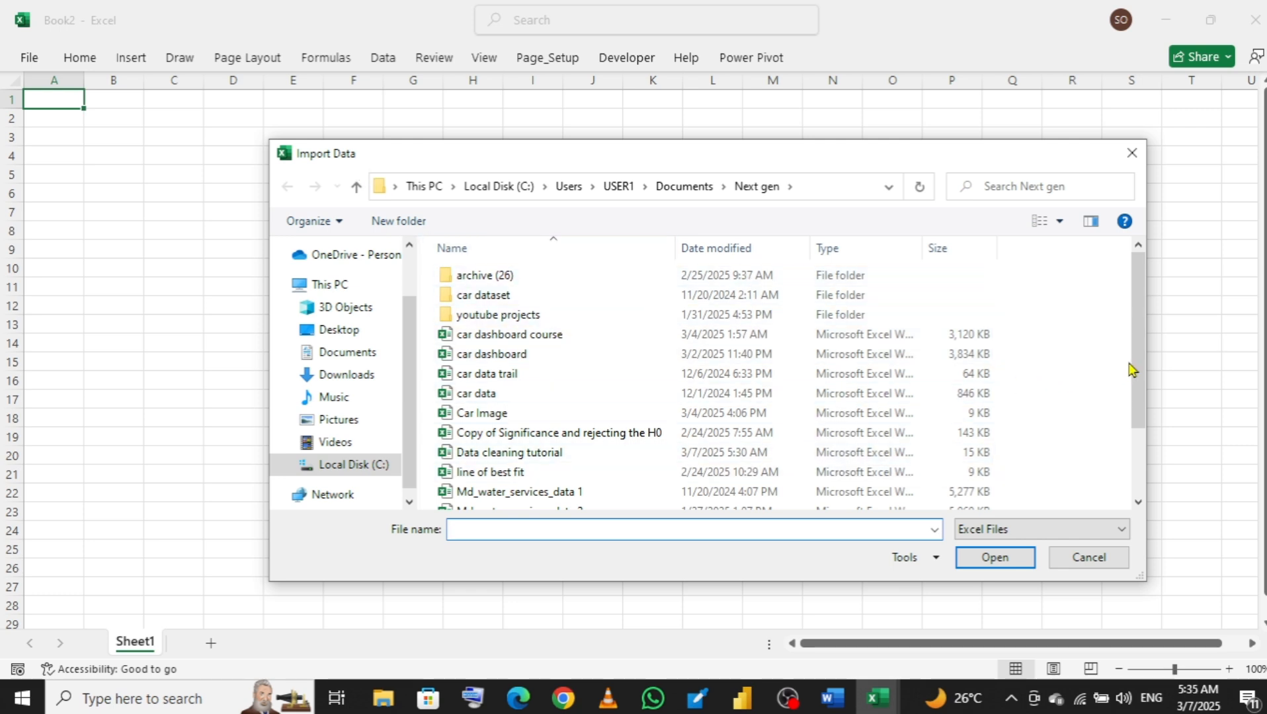
# - Import the Data cleaning tutorial workbook and open its Sheet1 in Power Query for transformation
pyautogui.moveTo(1138, 355); pyautogui.dragTo(1130, 327)
pyautogui.click(525, 452)
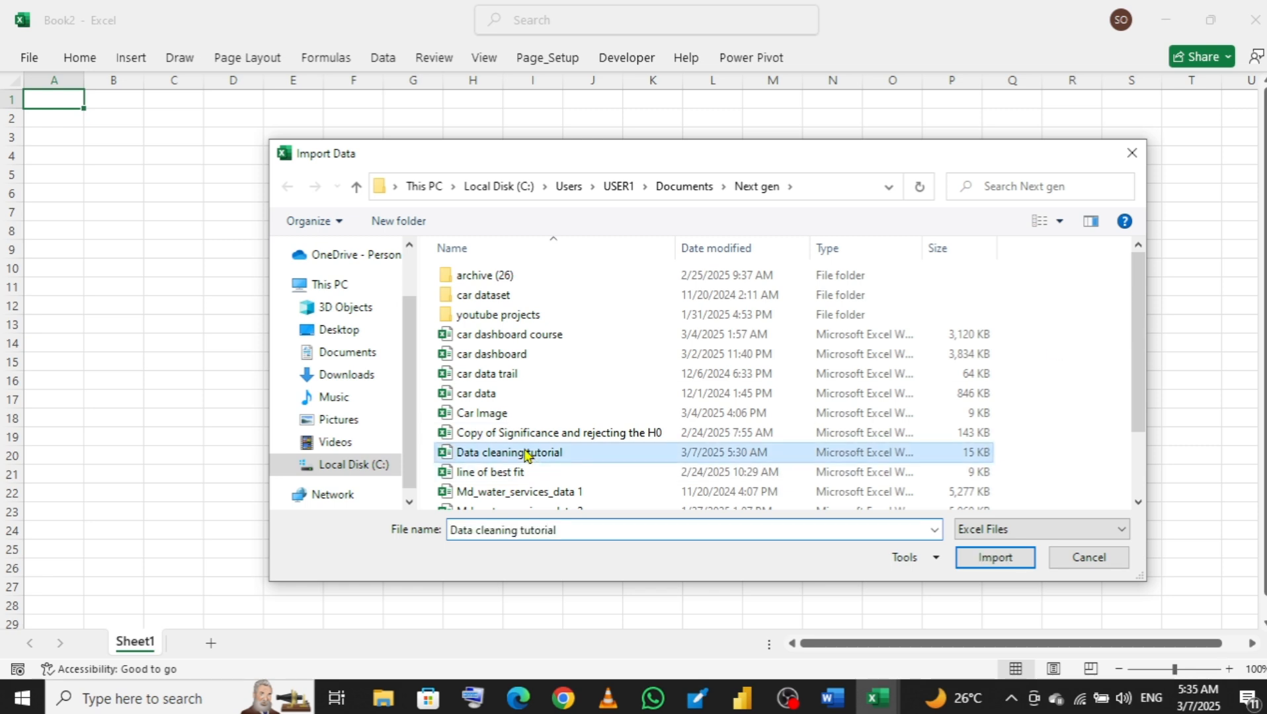
pyautogui.click(994, 557)
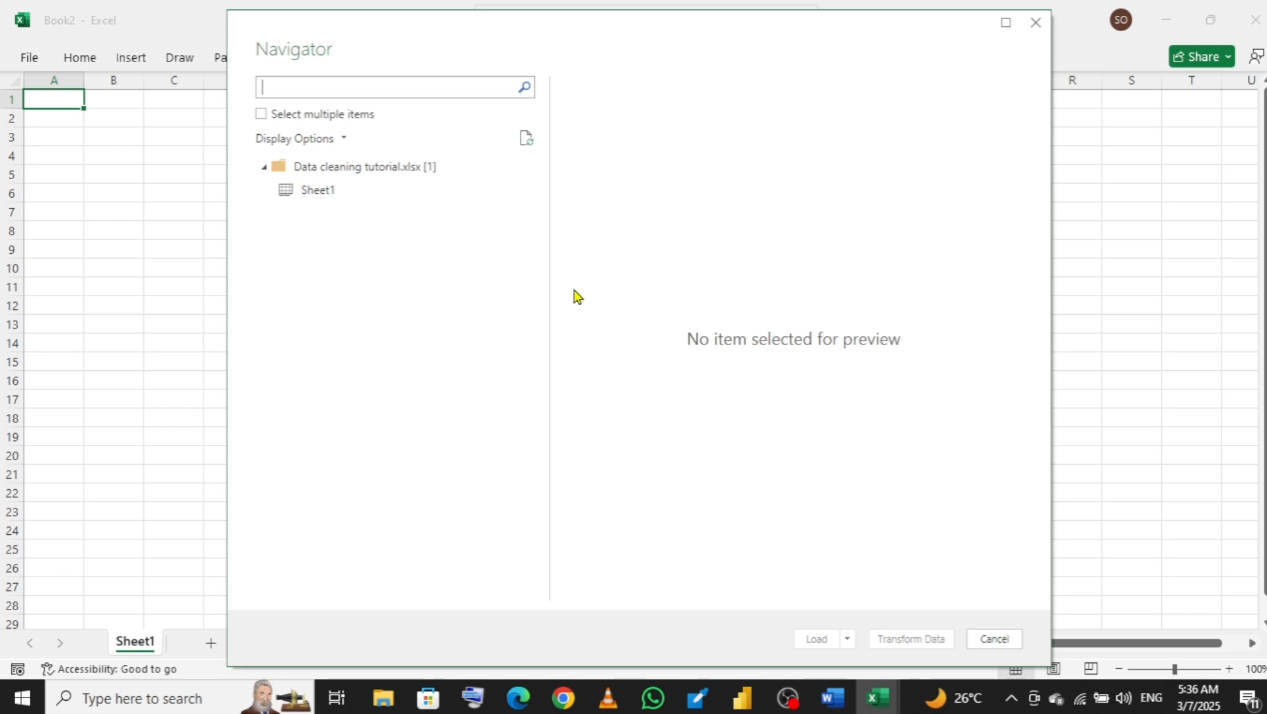
pyautogui.click(318, 199)
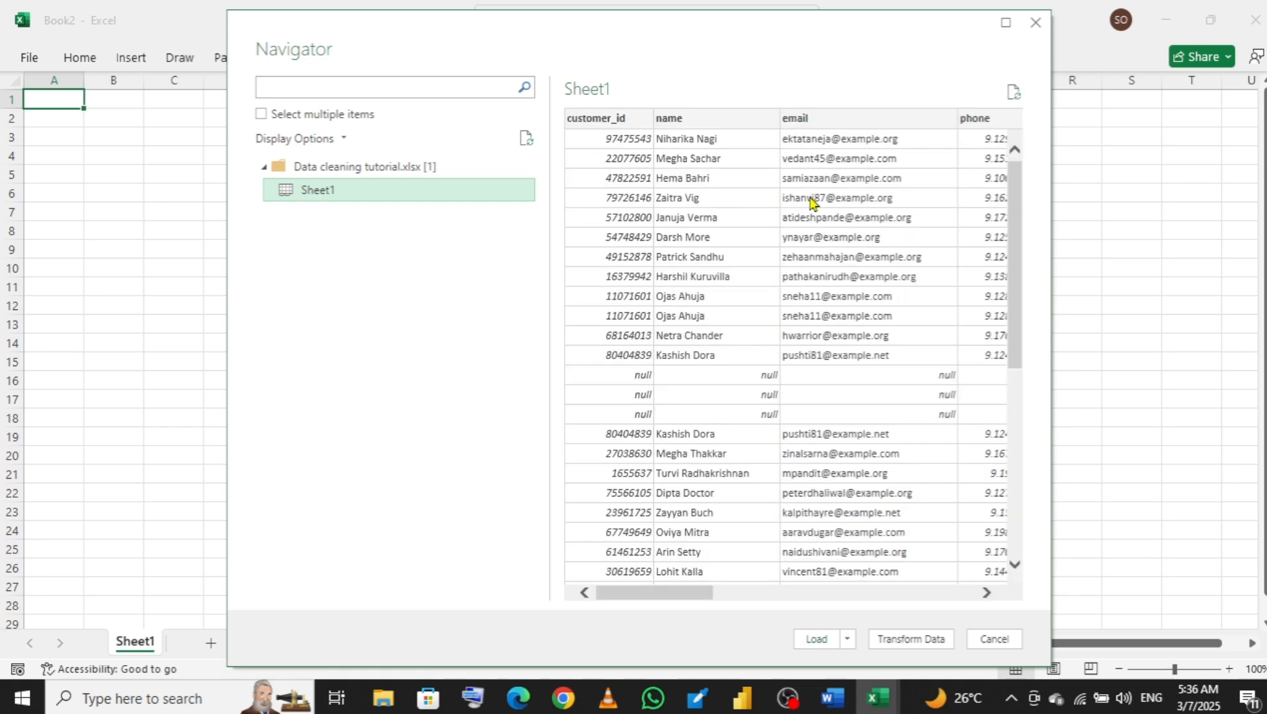
pyautogui.click(908, 641)
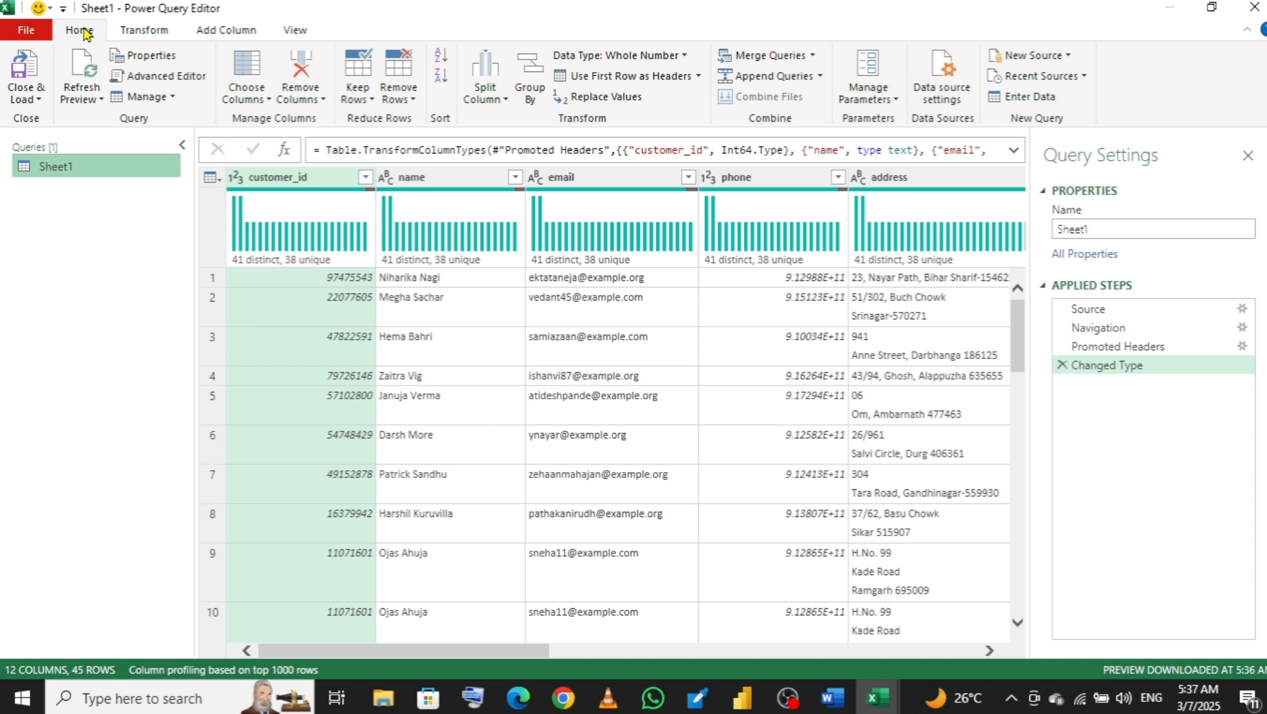
pyautogui.click(146, 32)
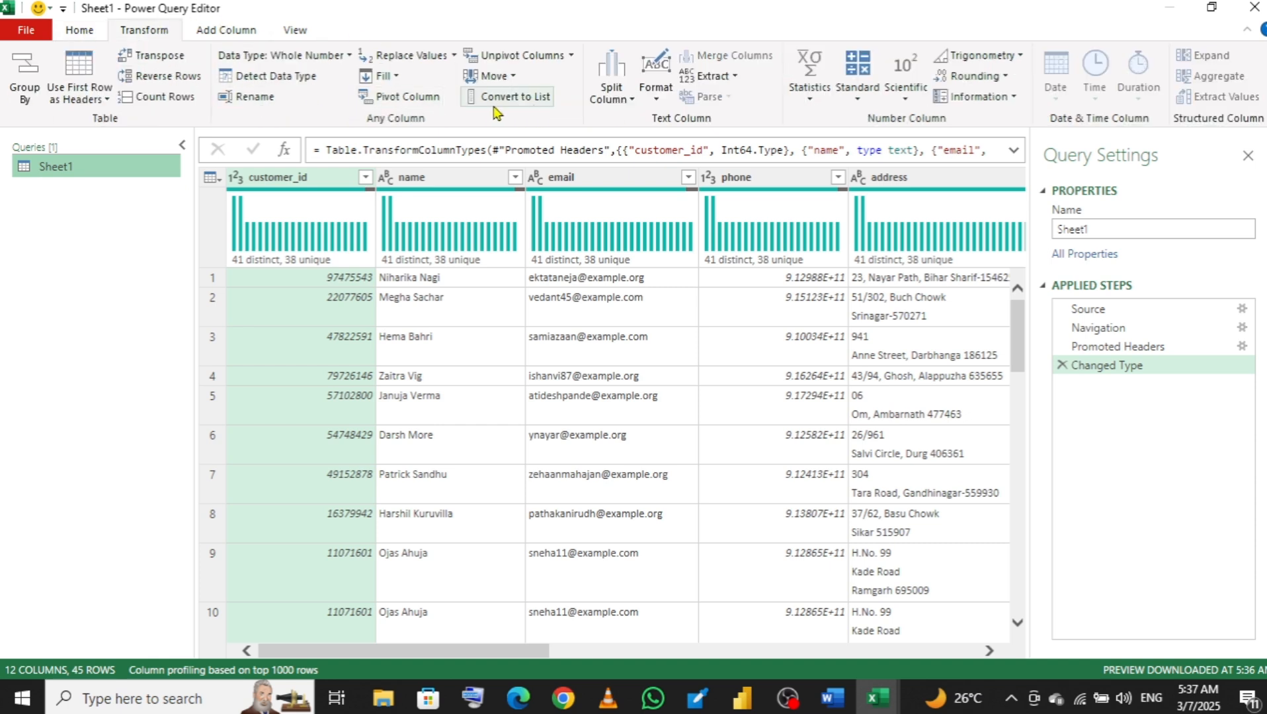
pyautogui.click(221, 31)
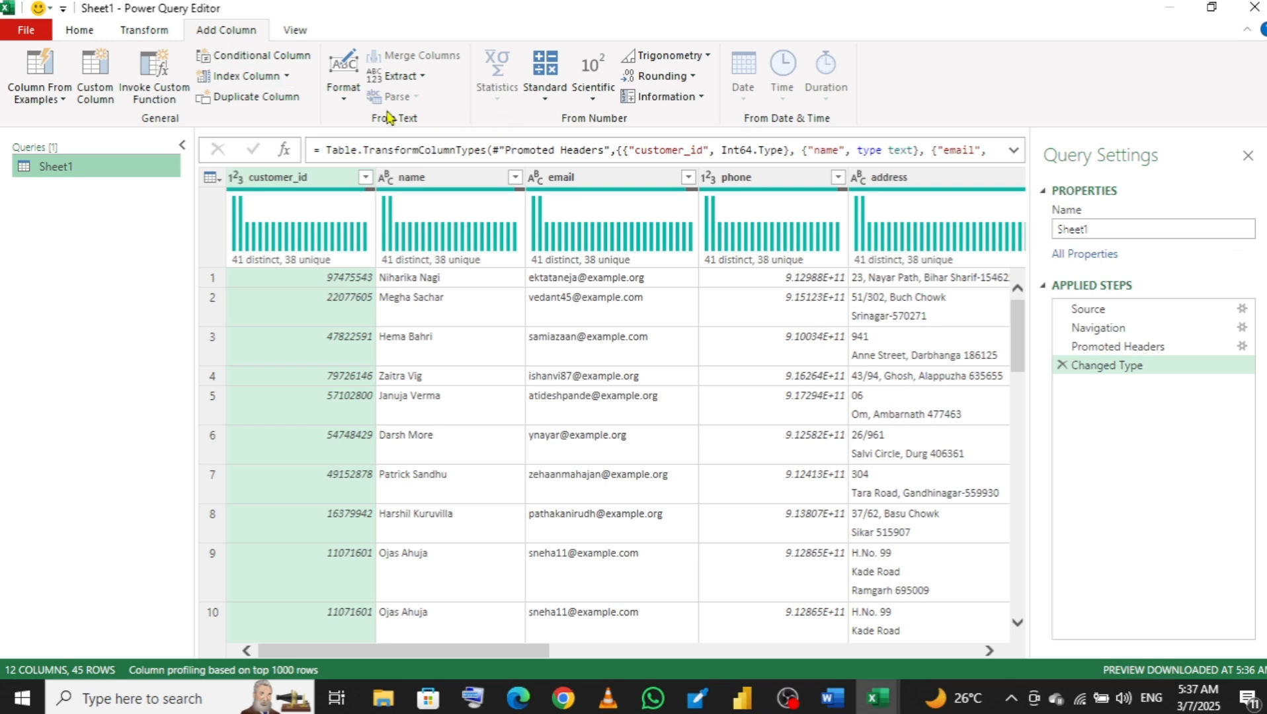
pyautogui.click(80, 32)
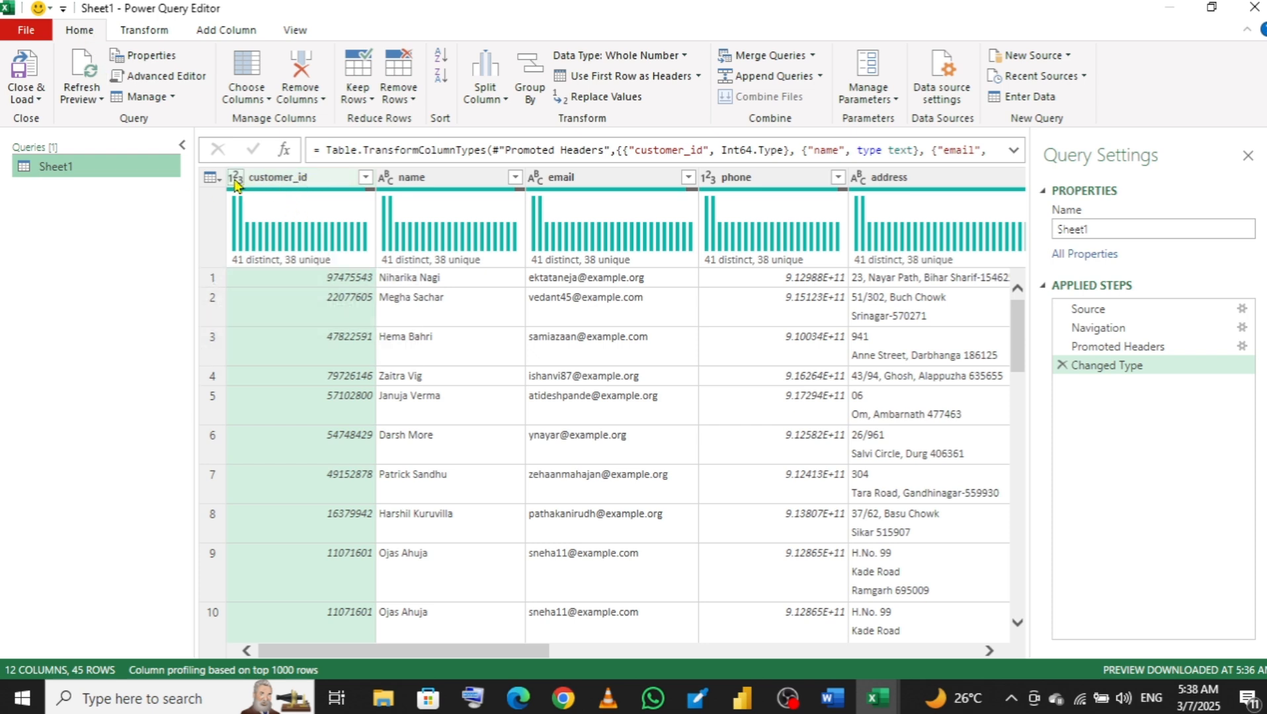
pyautogui.click(364, 177)
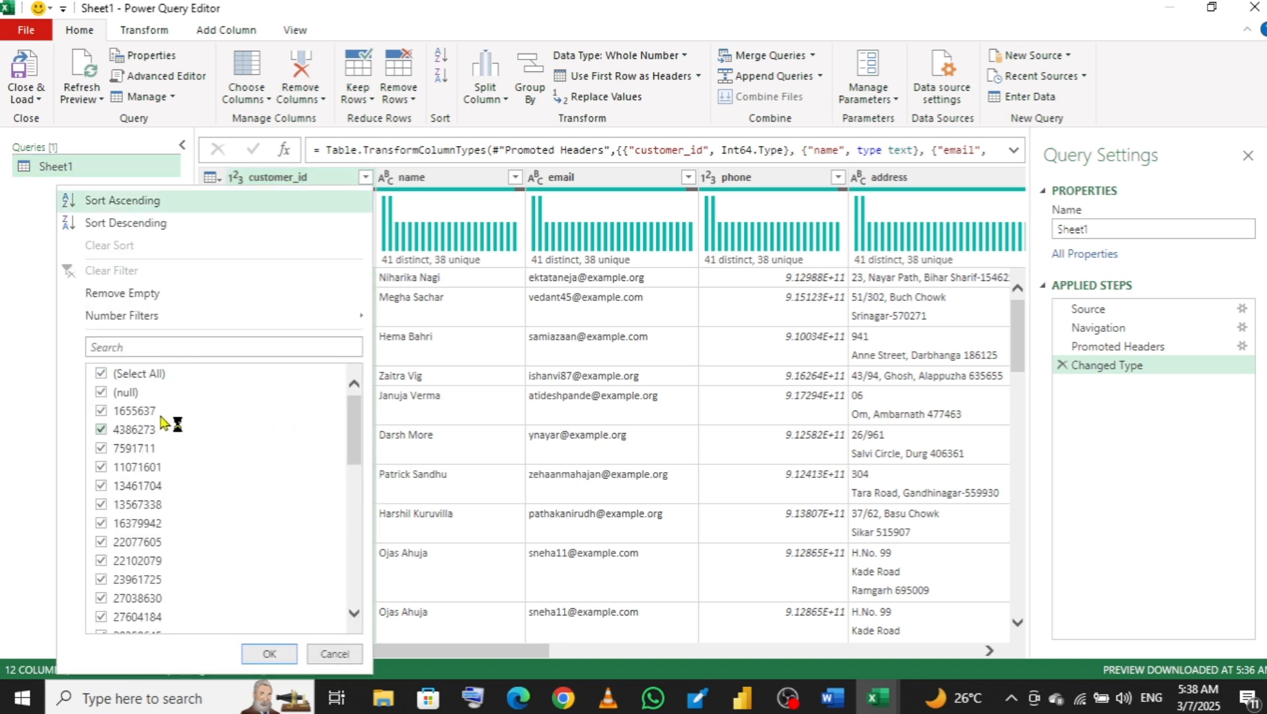
pyautogui.click(334, 654)
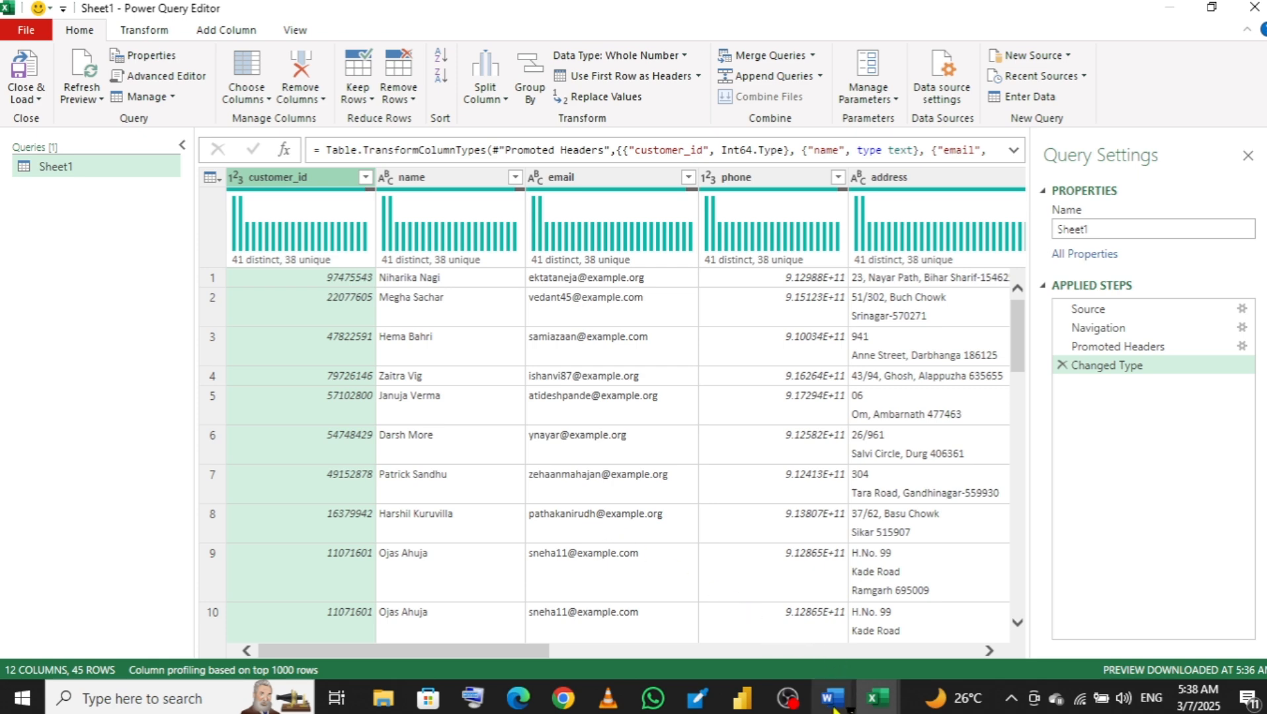
# - Review the list of 15 data cleaning techniques in Word and the source workbook, and return to the Power Query Editor
pyautogui.moveTo(836, 706)
pyautogui.click(900, 622)
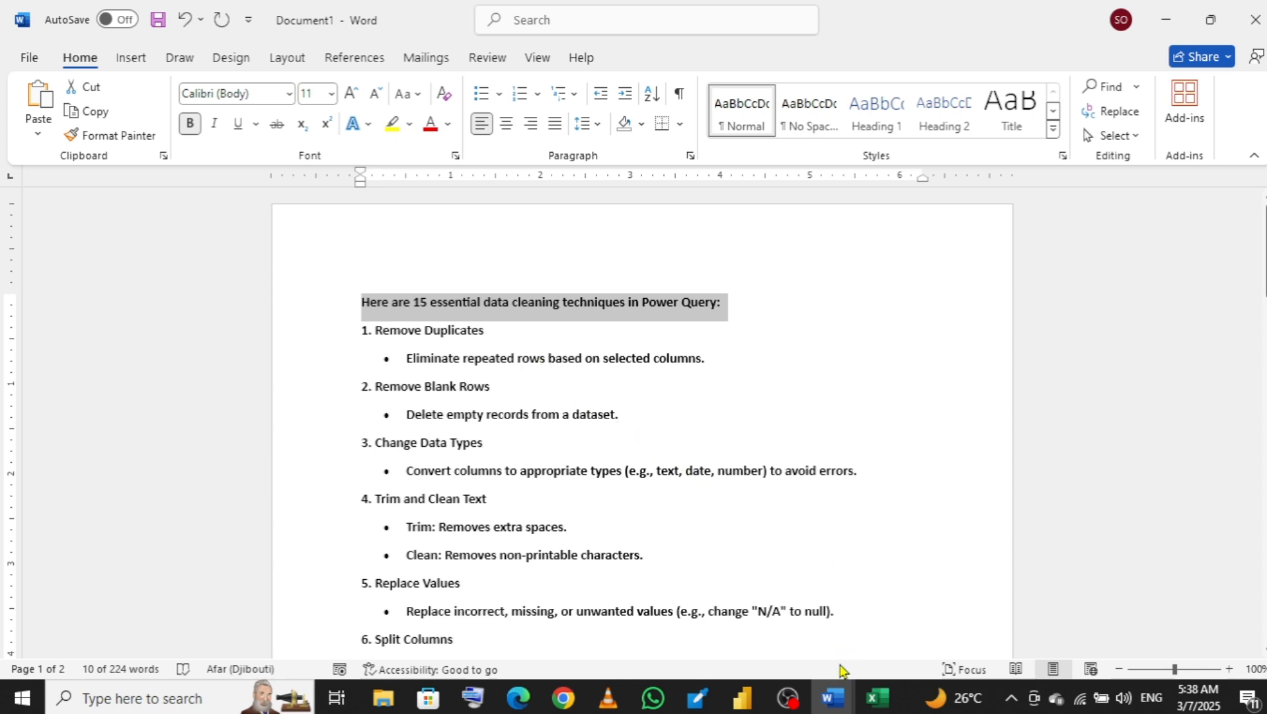
pyautogui.moveTo(878, 698)
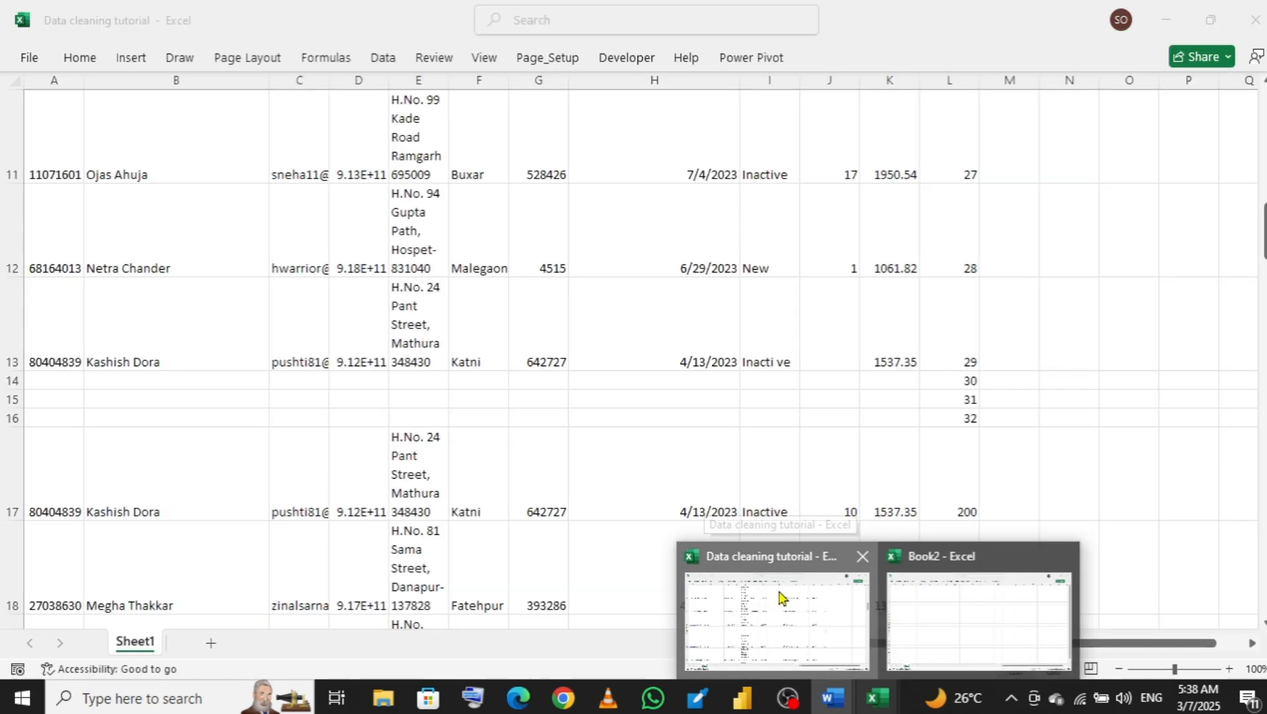
pyautogui.click(778, 598)
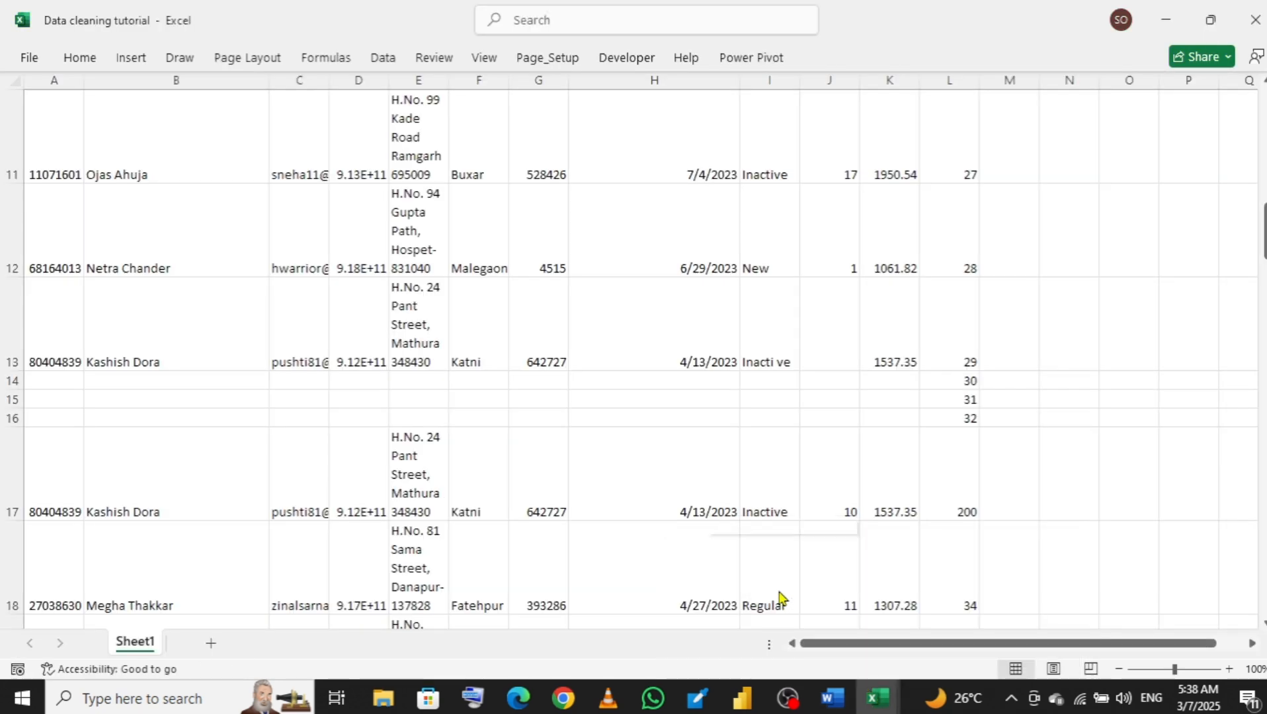
pyautogui.moveTo(883, 700)
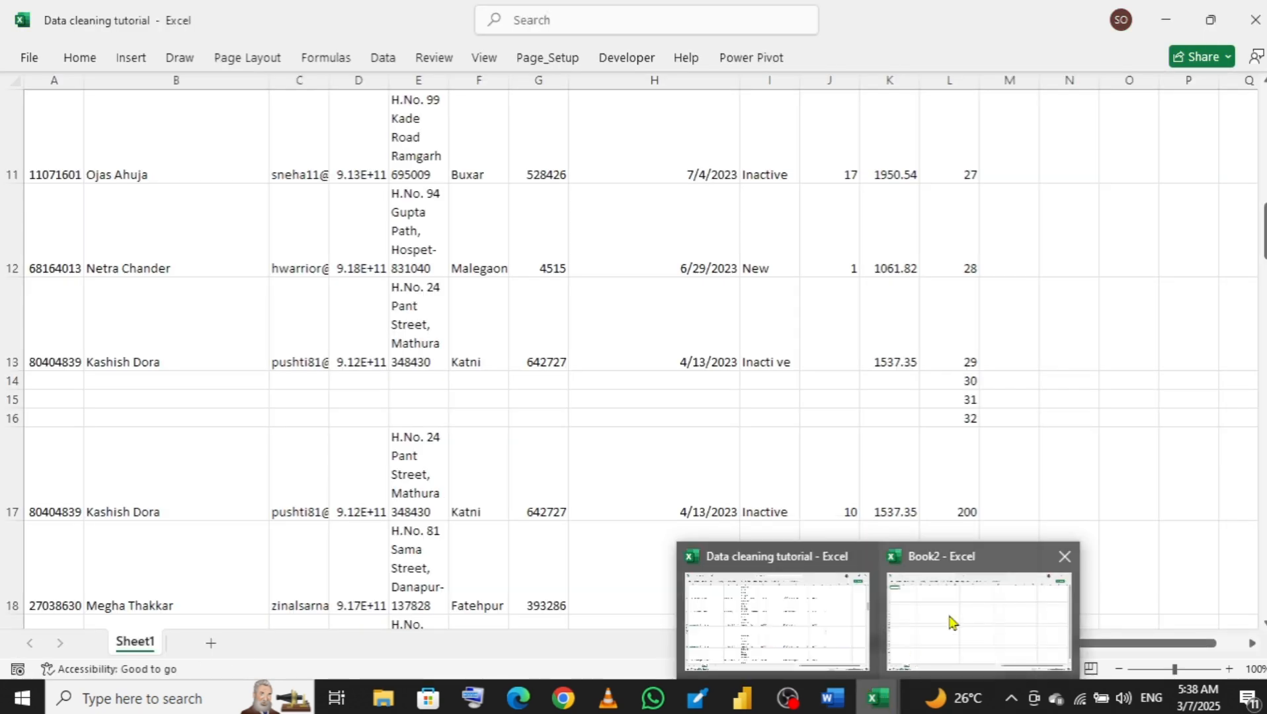
pyautogui.click(952, 621)
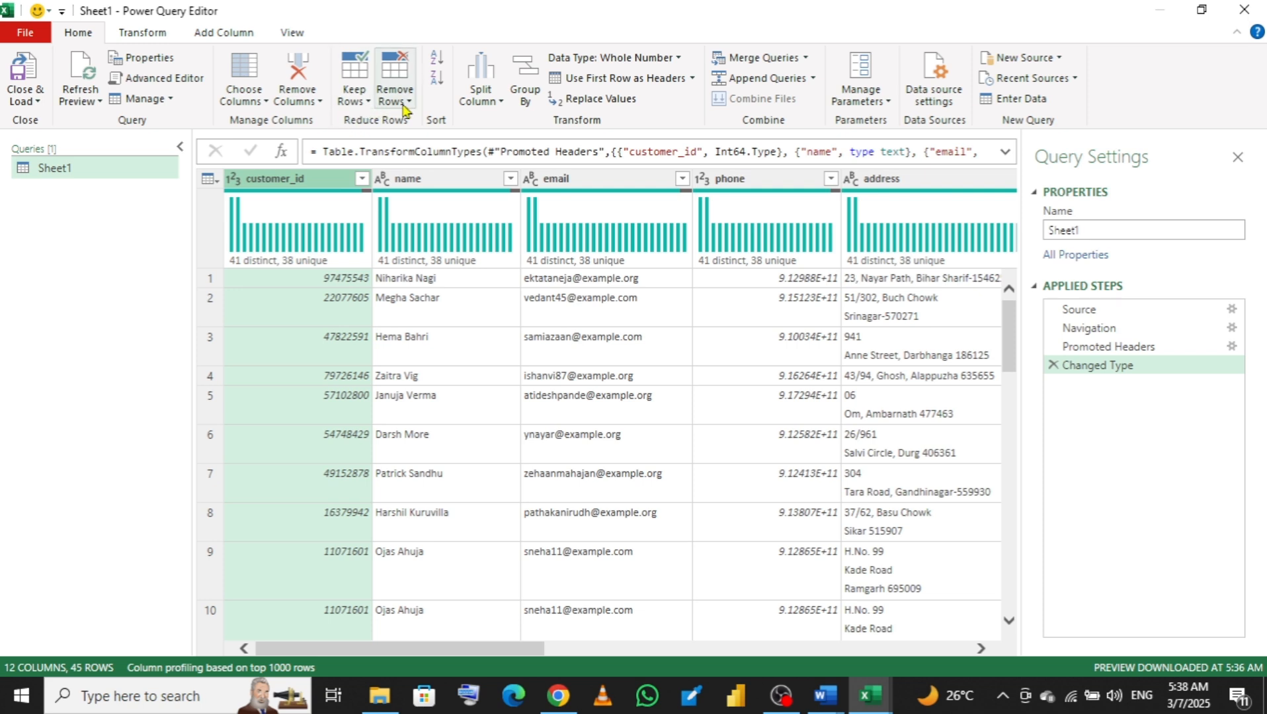
# - Apply Keep Duplicates on the customer_id column to inspect the repeated records, and delete that applied step
pyautogui.click(367, 101)
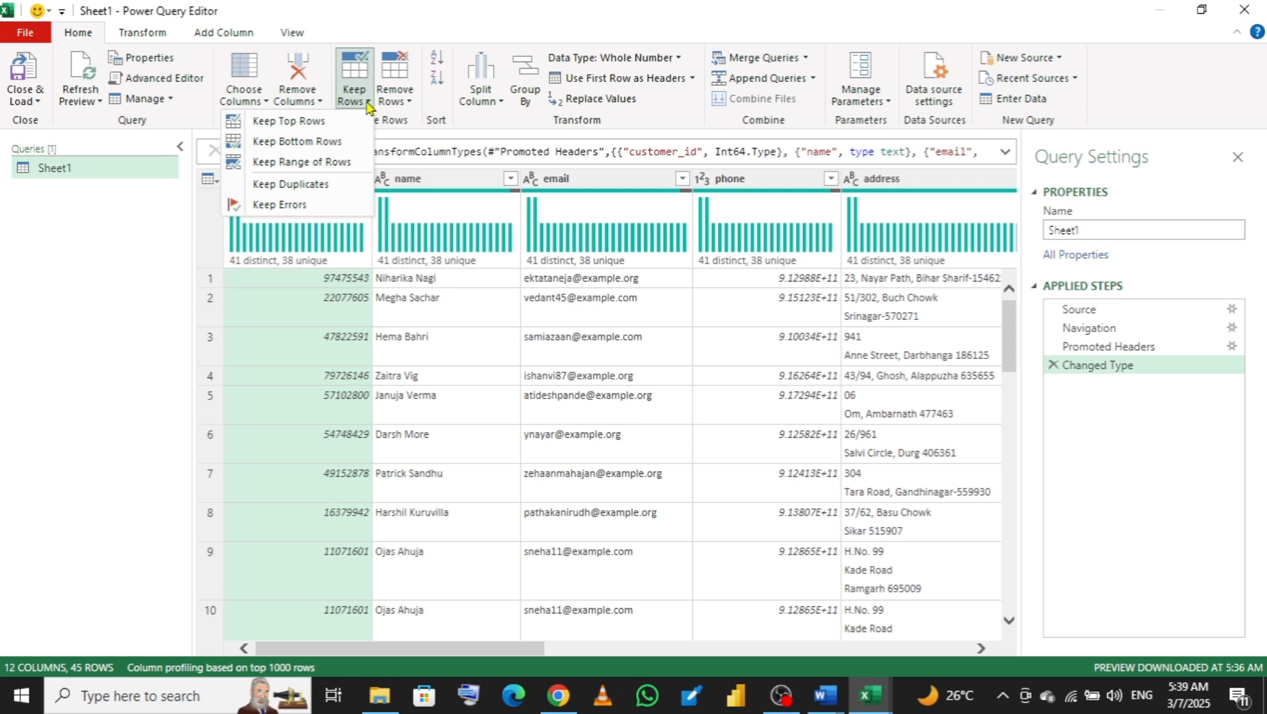
pyautogui.click(304, 186)
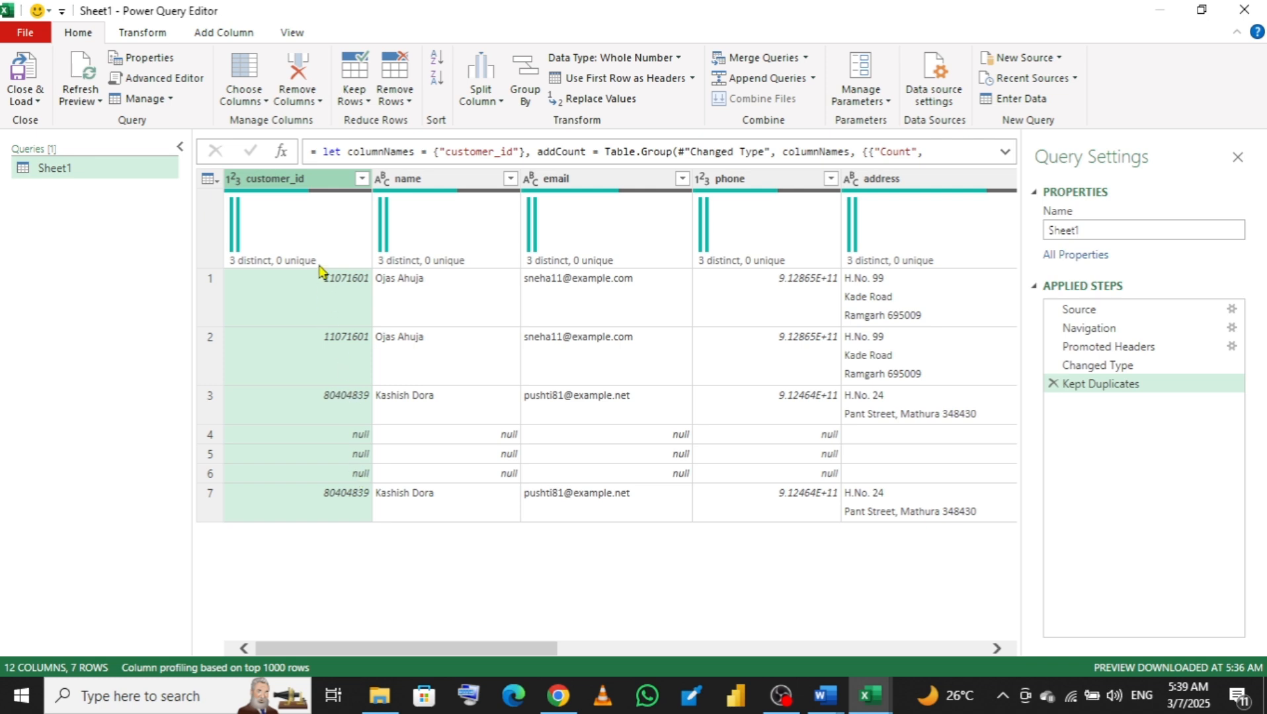
pyautogui.click(1052, 384)
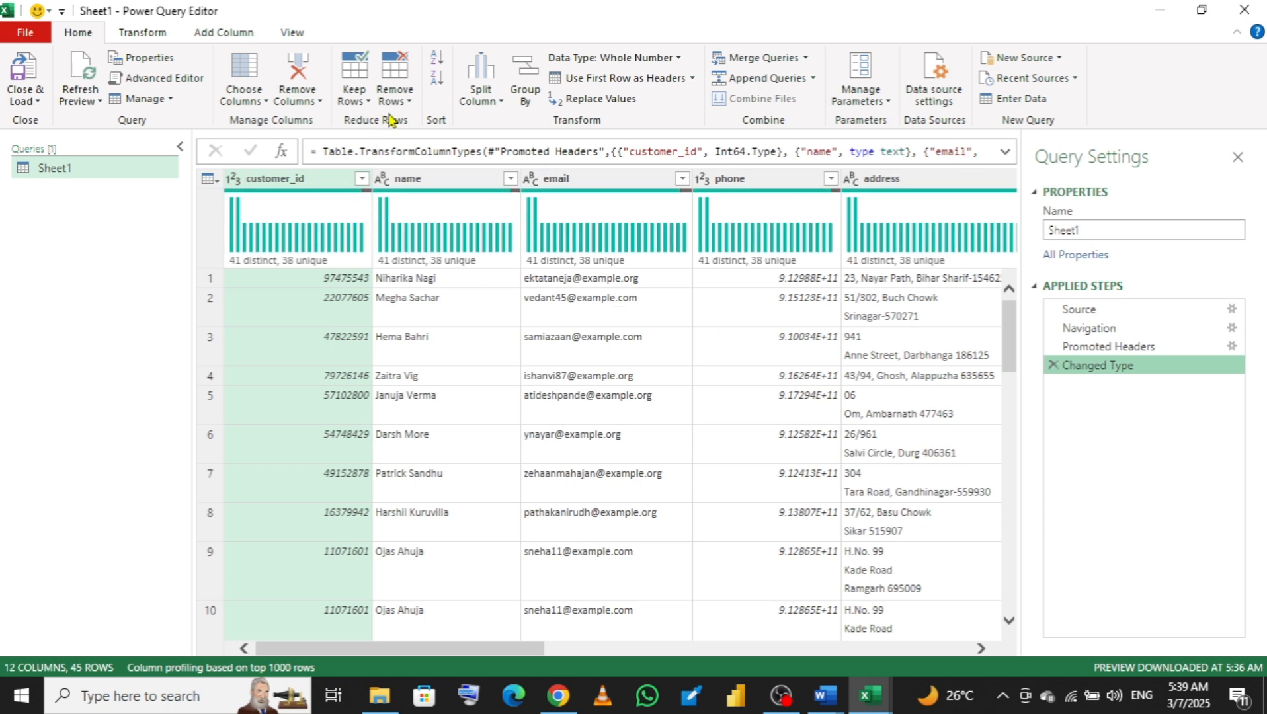
# - Remove the rows with duplicate values in the customer_id column
pyautogui.click(409, 105)
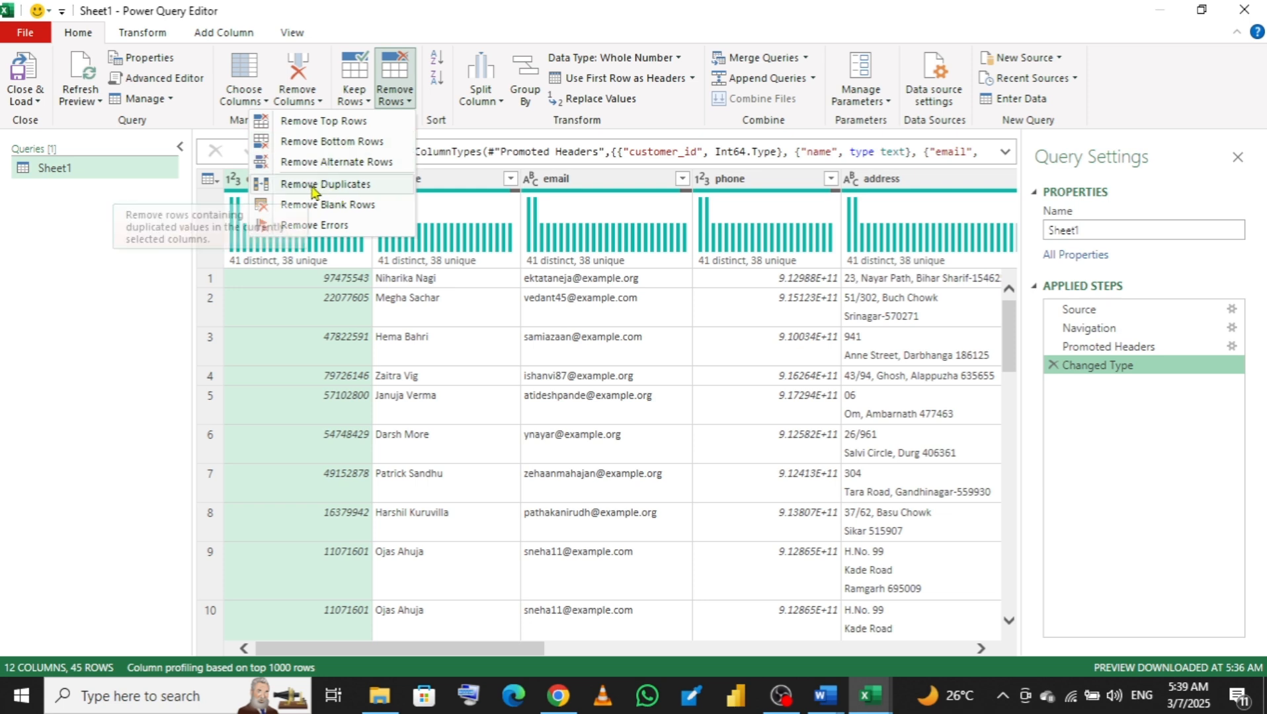
pyautogui.click(331, 185)
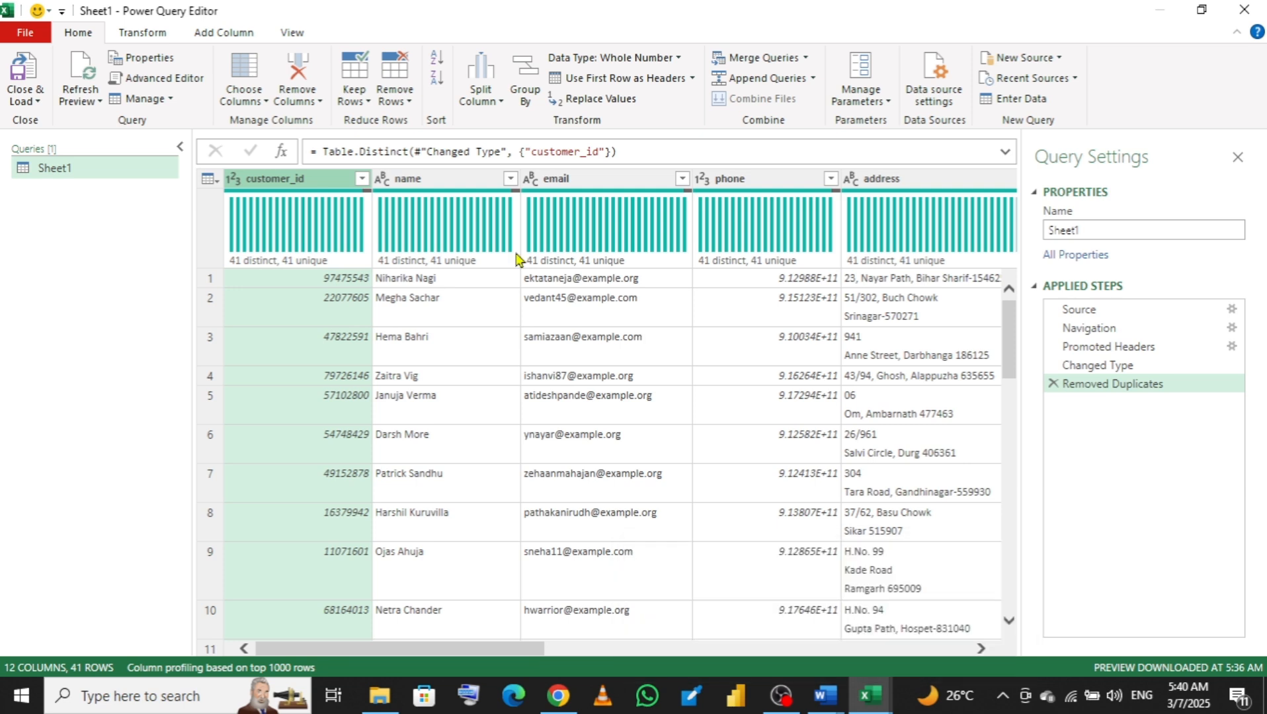
# - Check customer_id for remaining duplicates with Keep Duplicates, and delete the check from the applied steps
pyautogui.click(360, 106)
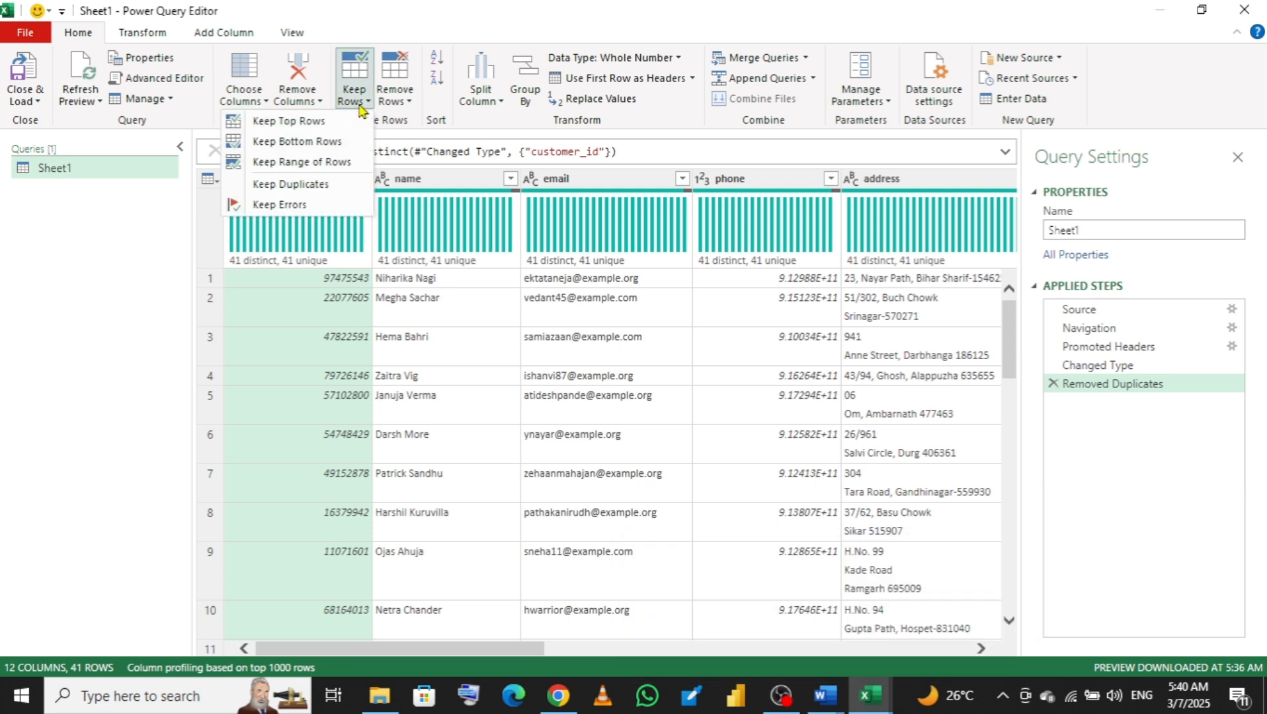
pyautogui.click(292, 187)
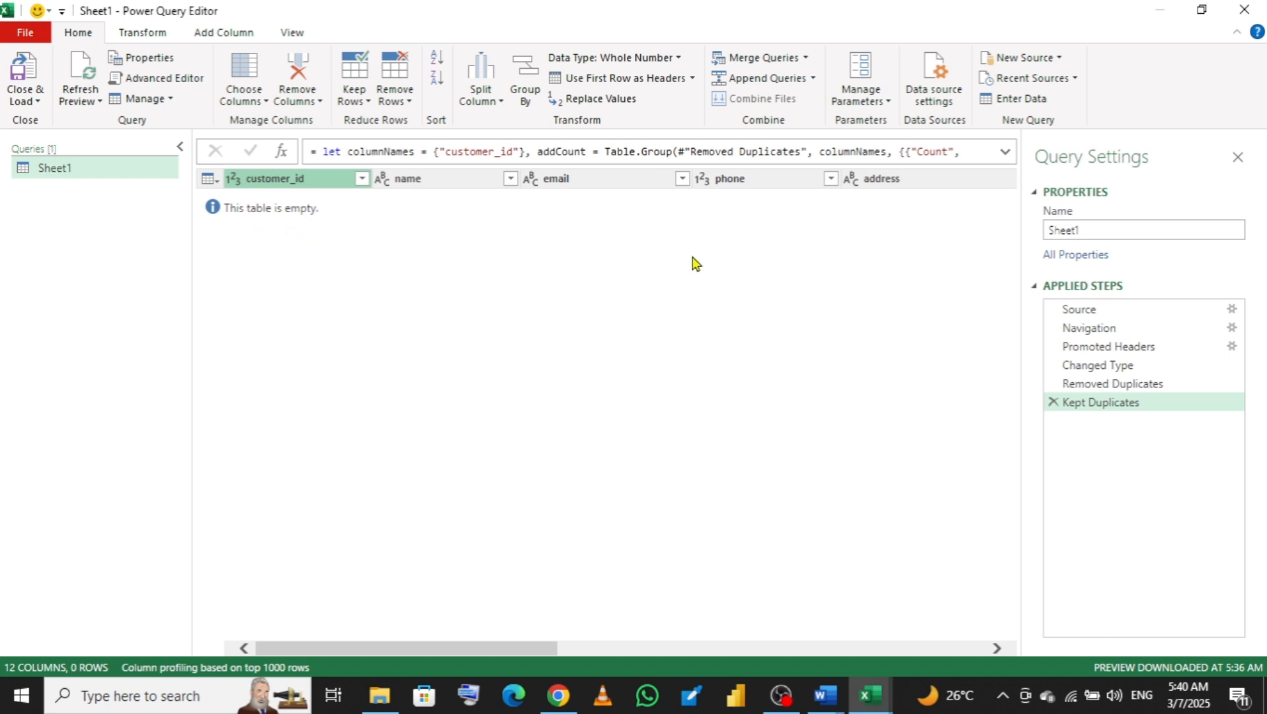
pyautogui.click(1054, 403)
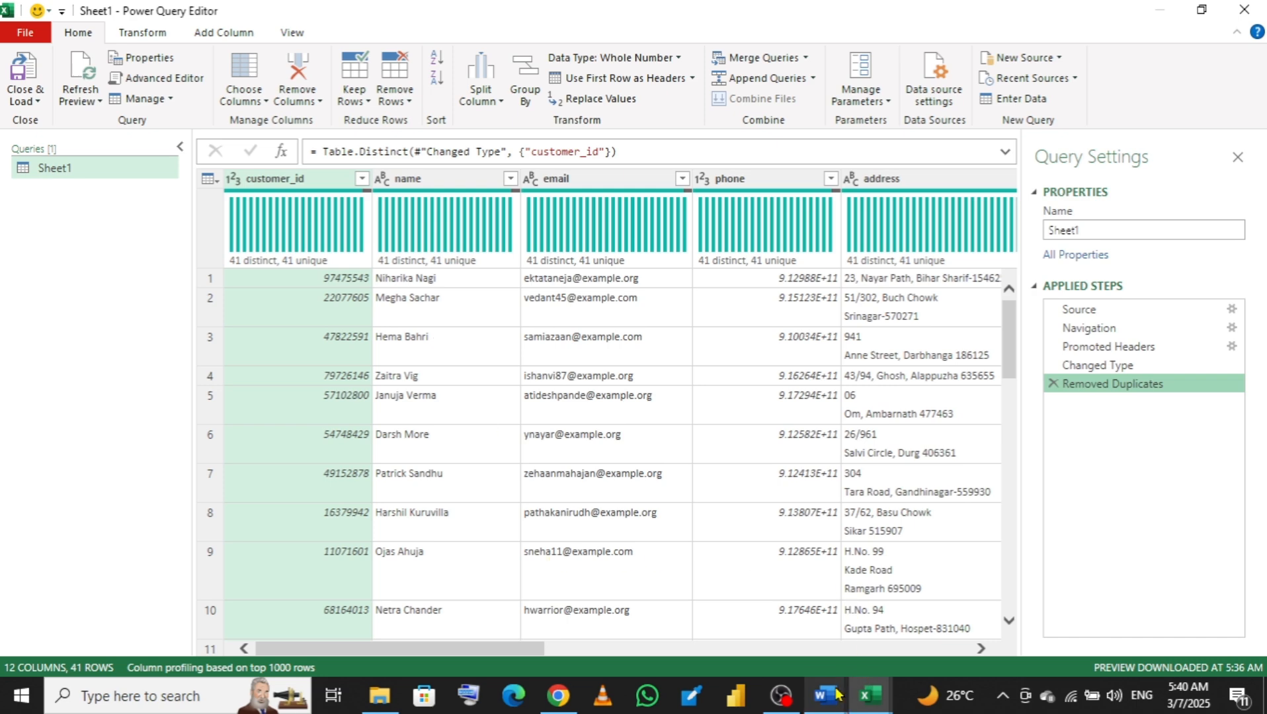
# - Consult the cleaning techniques list in Word for the next technique, and return to the Power Query Editor
pyautogui.moveTo(838, 694)
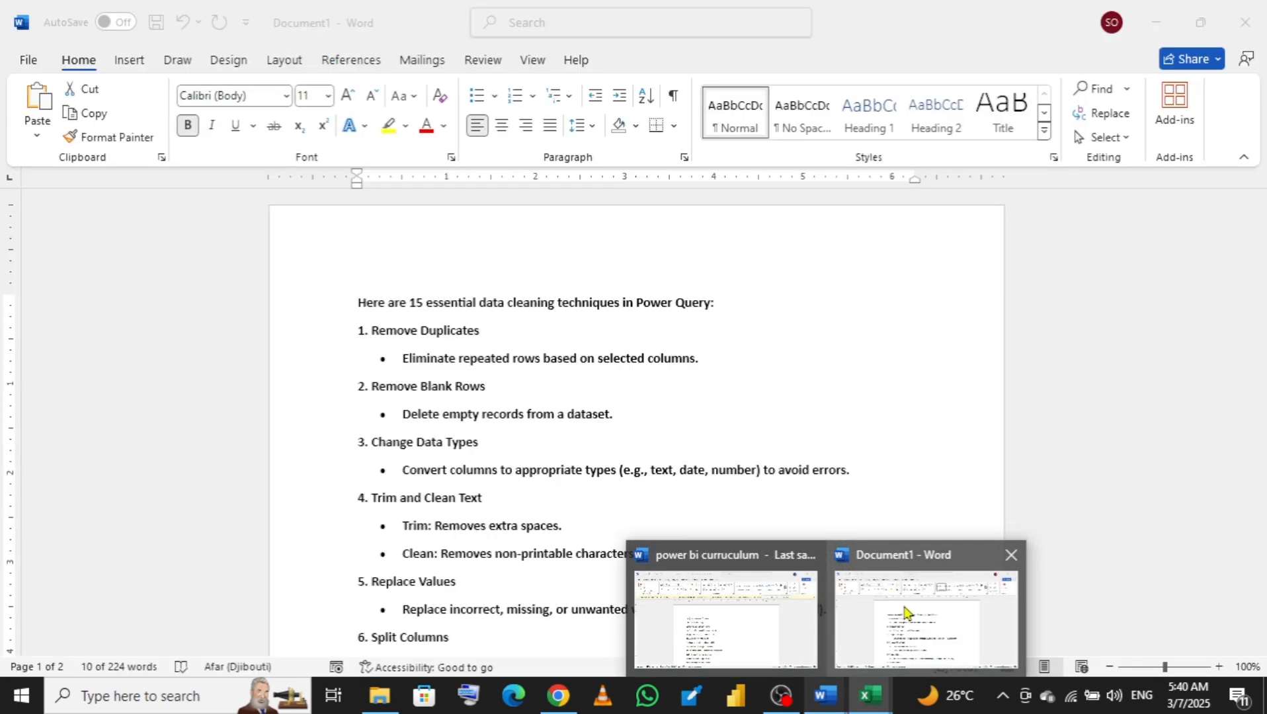
pyautogui.click(906, 612)
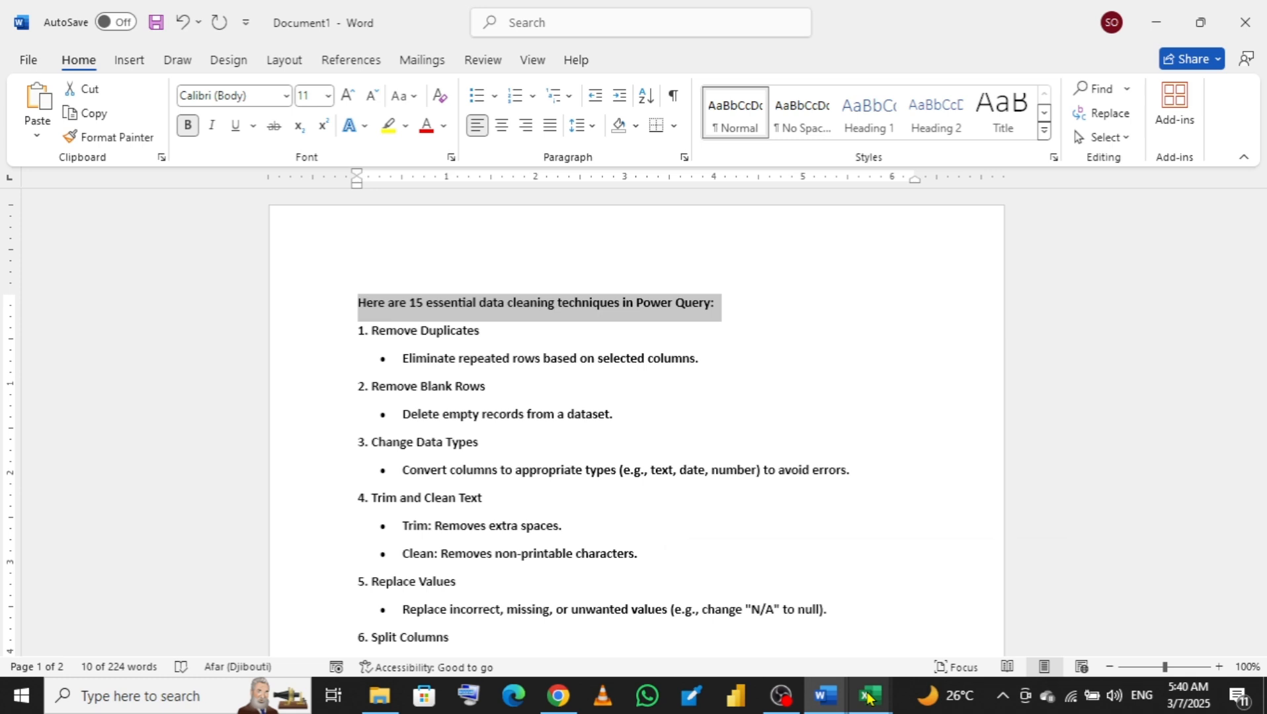
pyautogui.moveTo(869, 696)
pyautogui.click(965, 601)
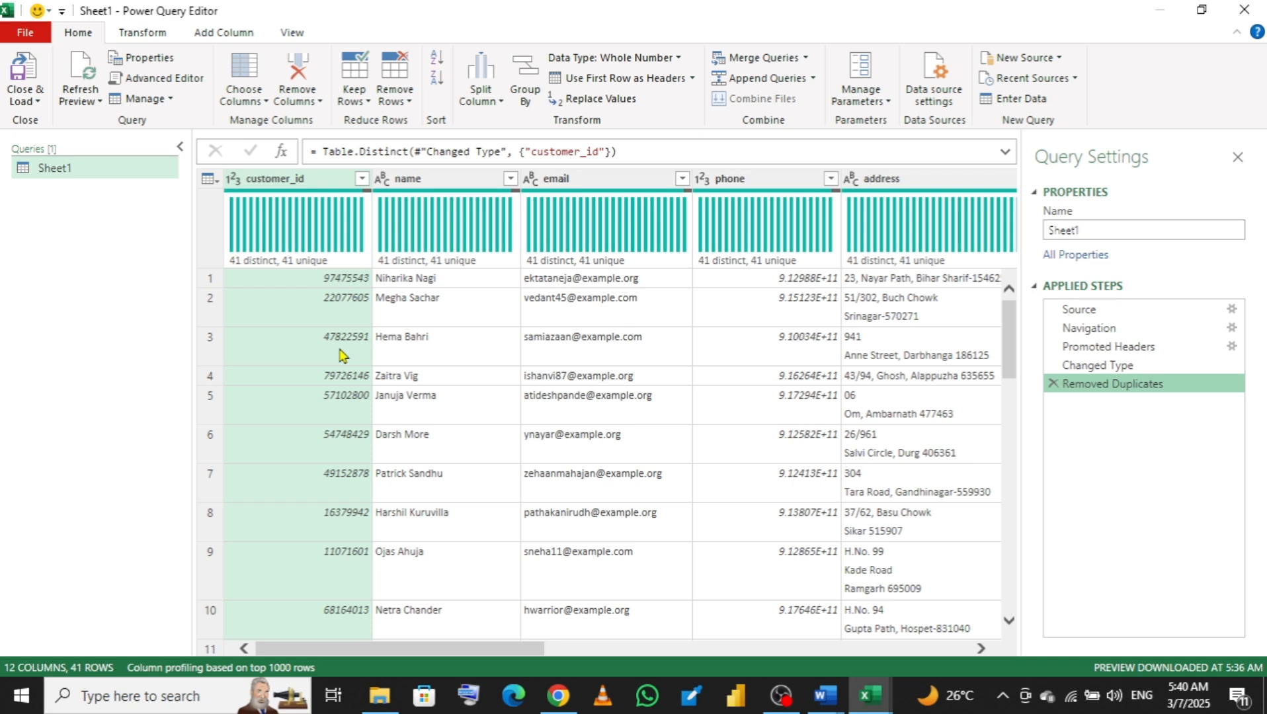
# - Filter the customer_id column to only null values and inspect the filtered data across to the age column
pyautogui.click(362, 179)
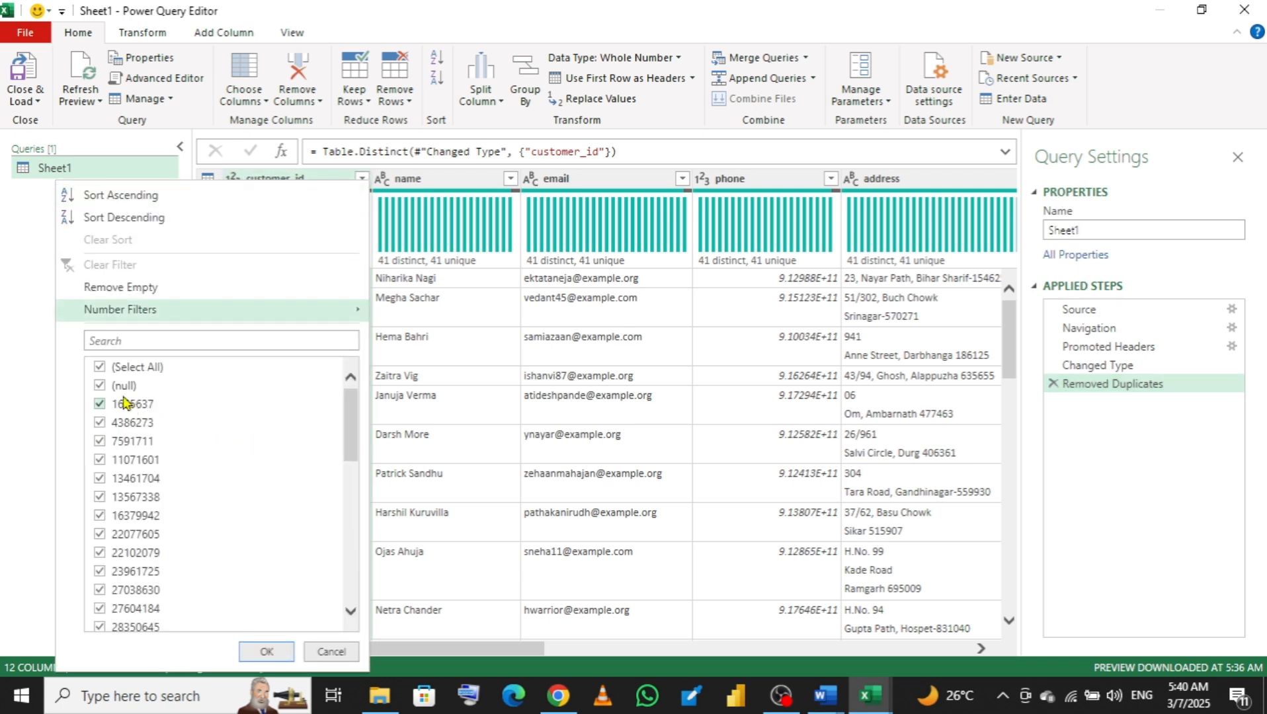
pyautogui.click(104, 368)
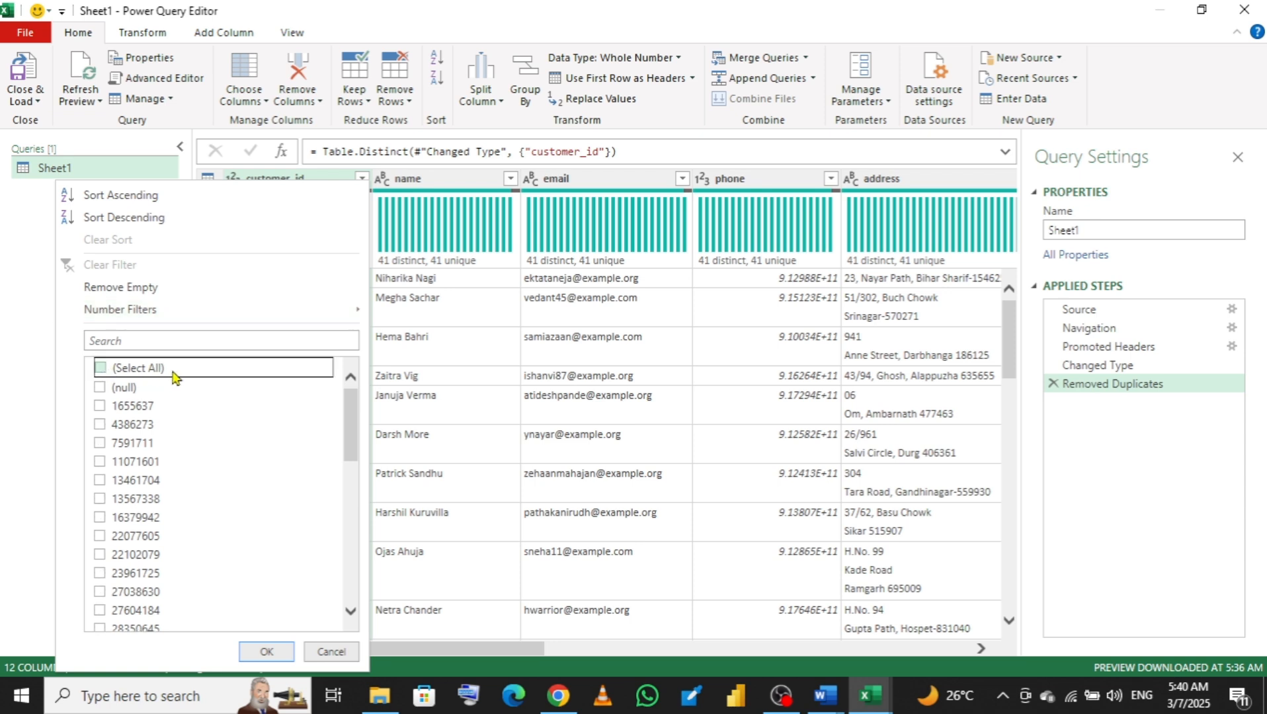
pyautogui.click(101, 389)
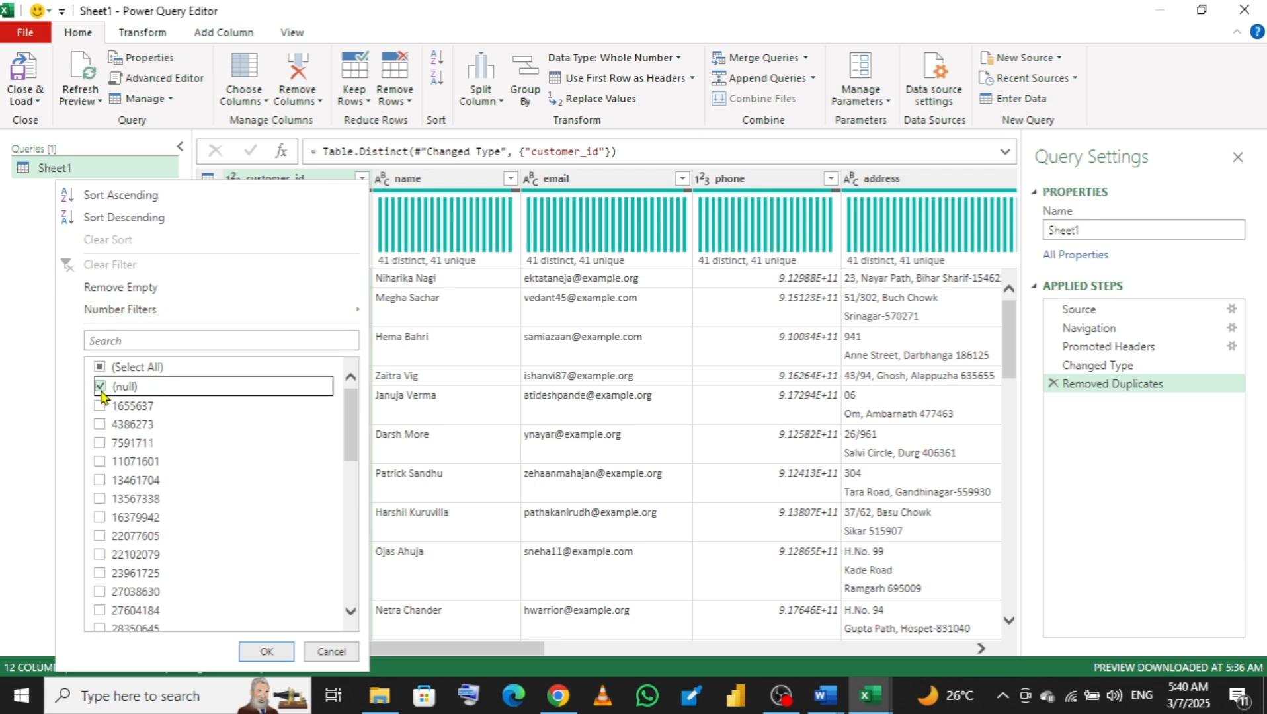
pyautogui.click(264, 651)
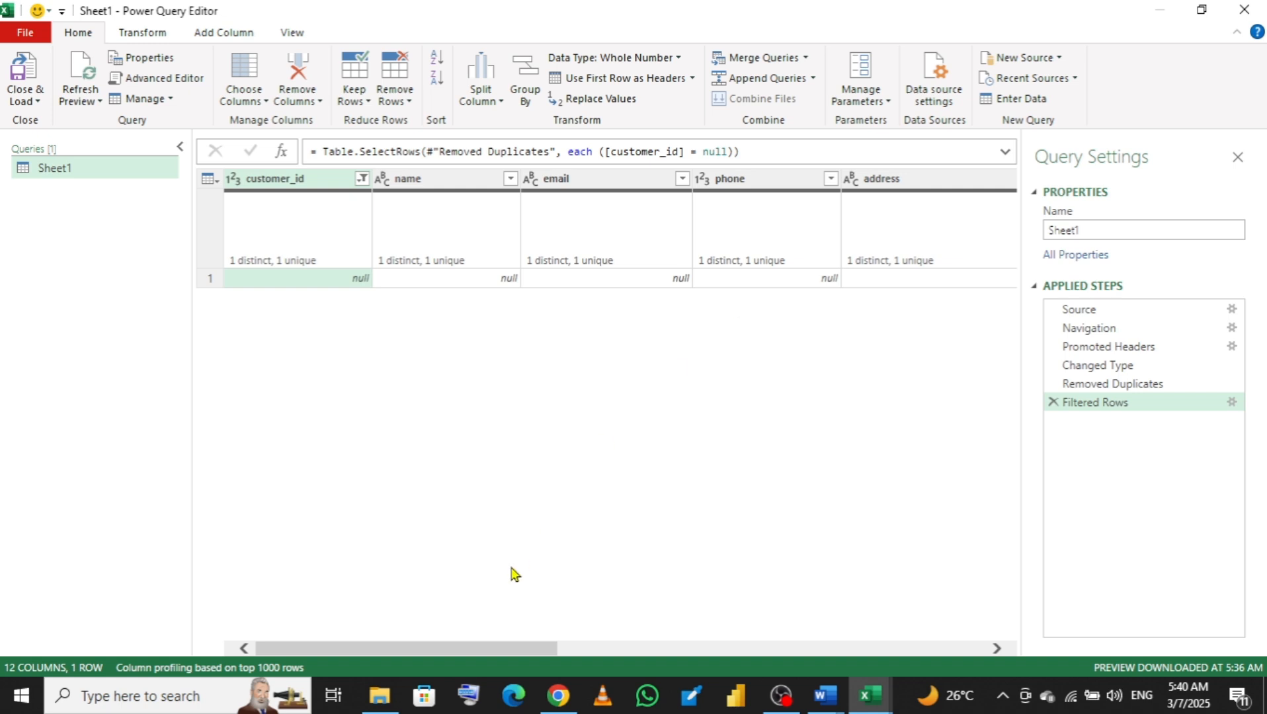
pyautogui.moveTo(437, 650); pyautogui.dragTo(964, 641)
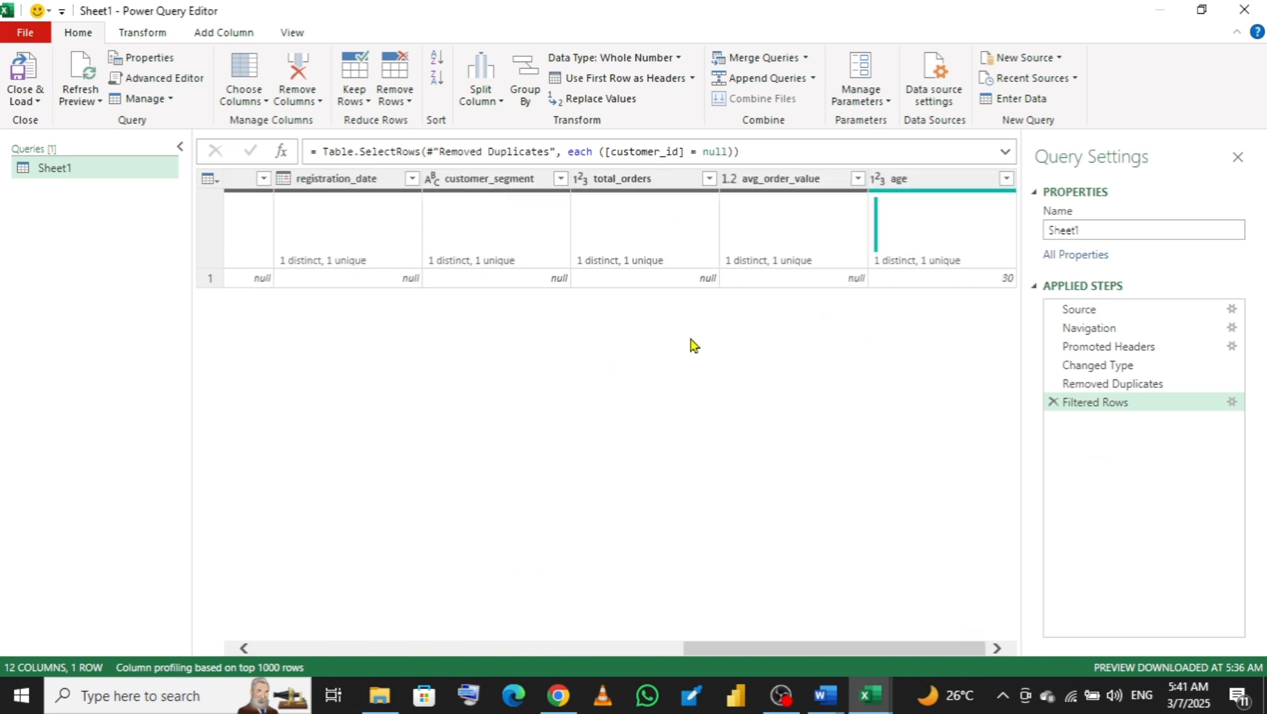
# - Delete the null-only Filtered Rows step from the applied steps, and filter the customer_id column to exclude null values
pyautogui.moveTo(729, 652); pyautogui.dragTo(101, 616)
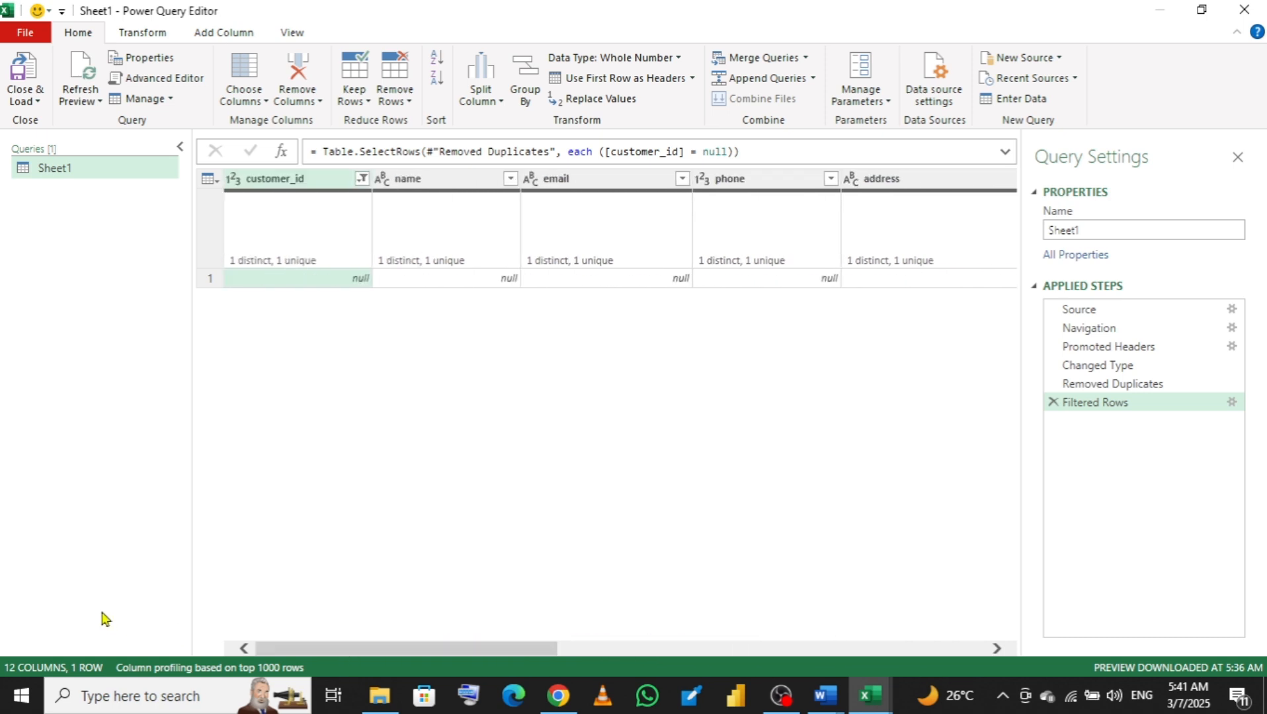
pyautogui.click(361, 179)
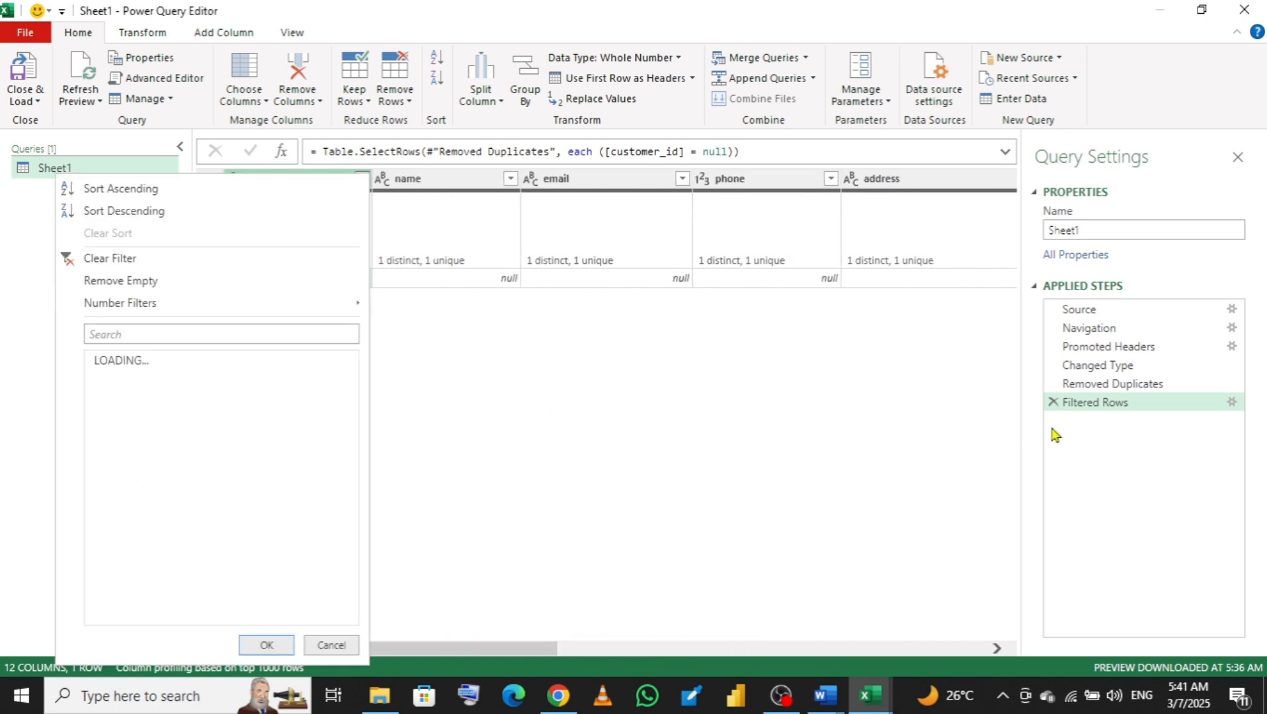
pyautogui.click(1053, 403)
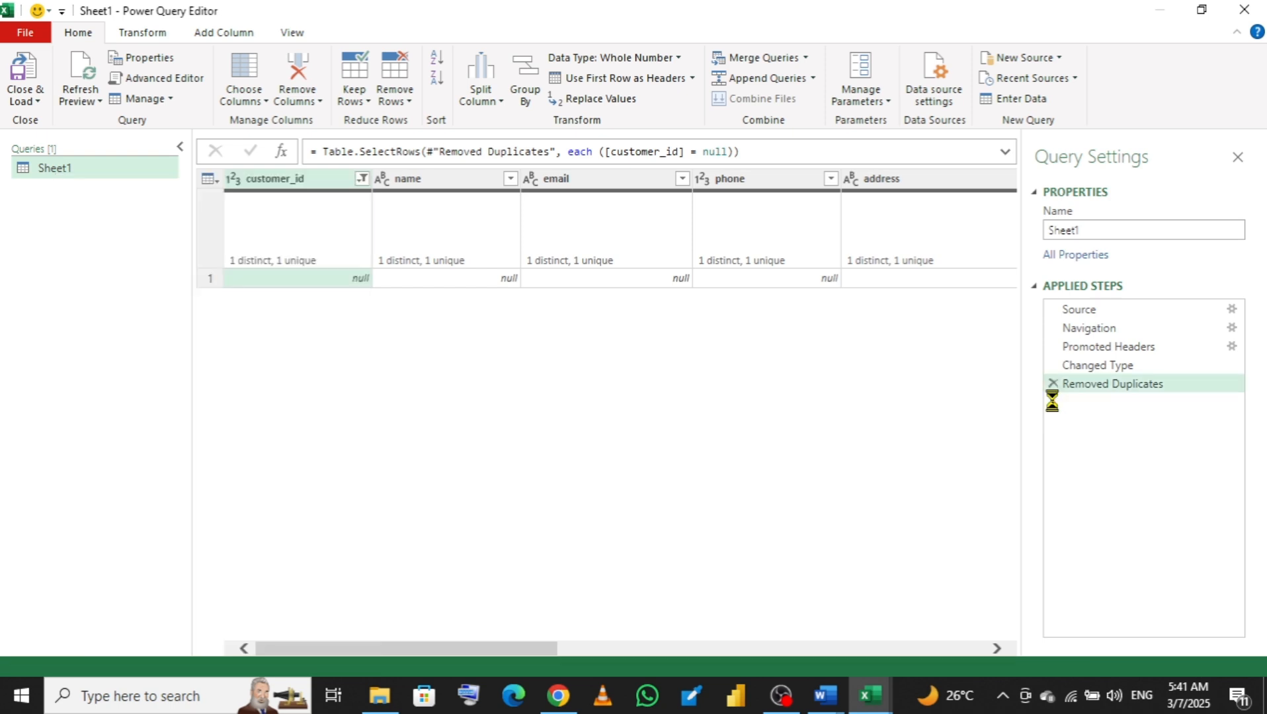
pyautogui.click(360, 179)
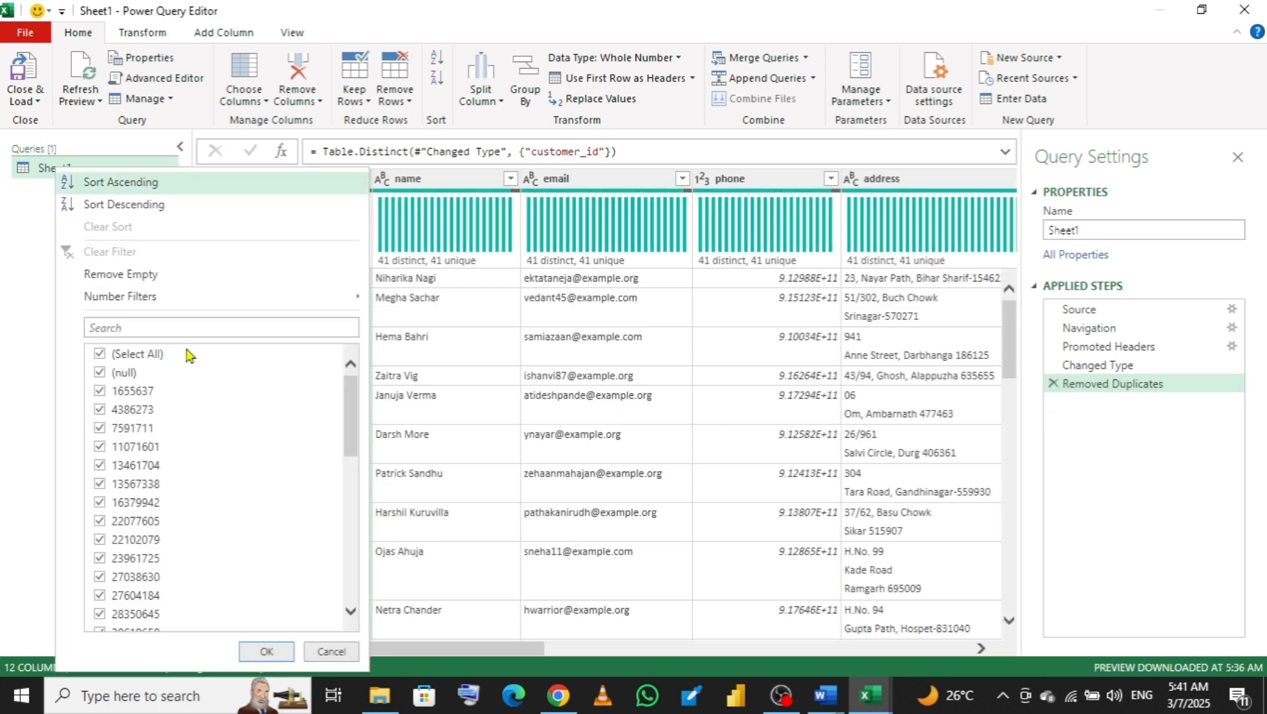
pyautogui.click(101, 373)
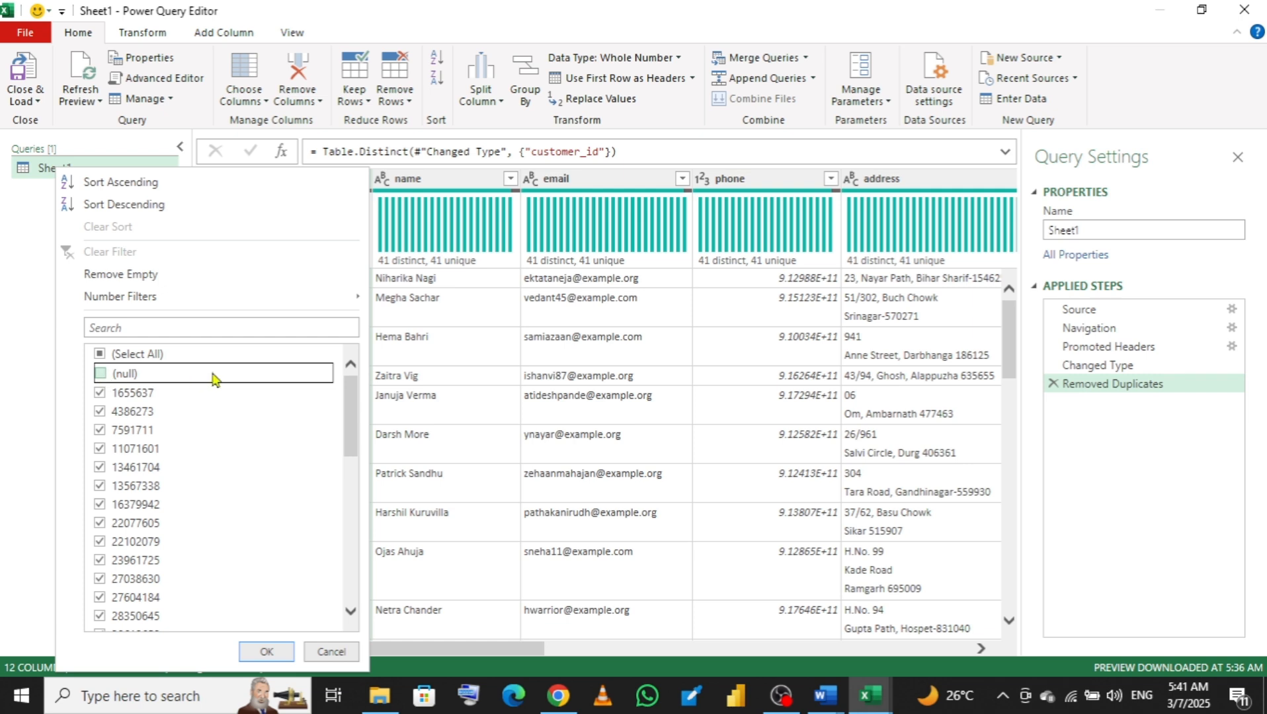
pyautogui.click(262, 651)
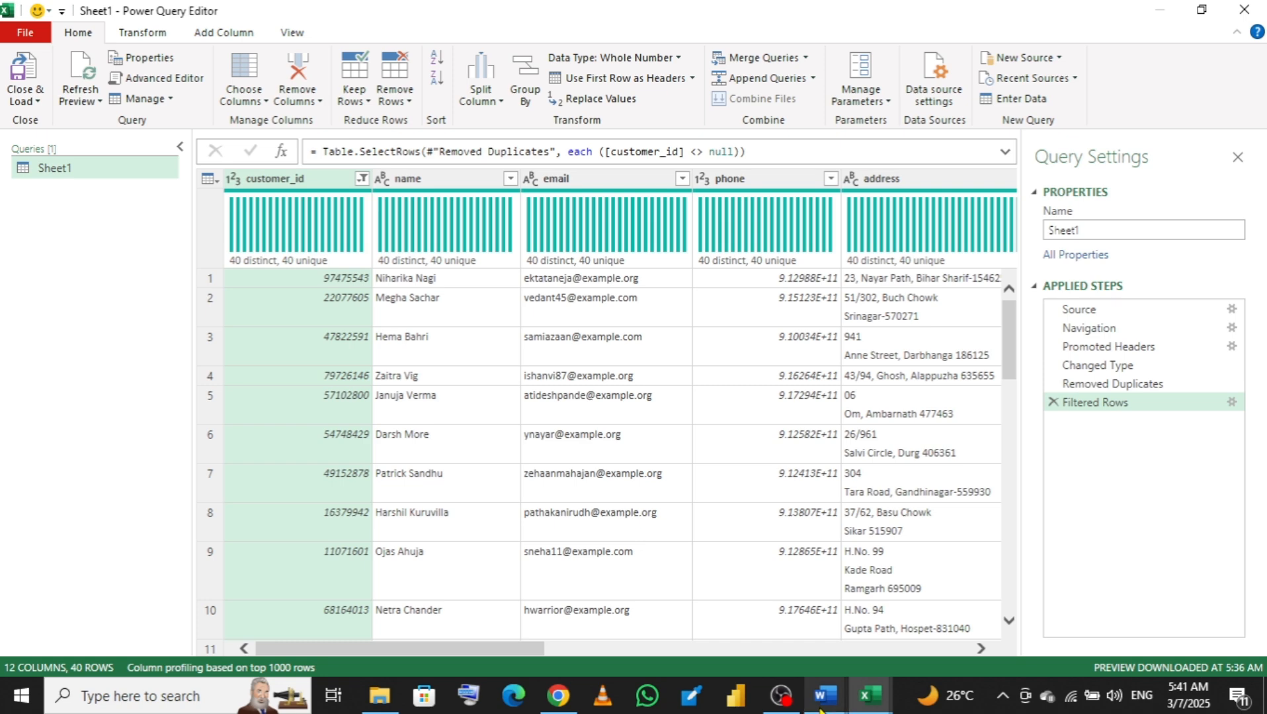
# - Consult the cleaning techniques list in Word and the source data in the Data cleaning tutorial workbook, and return to the Power Query Editor
pyautogui.moveTo(823, 702)
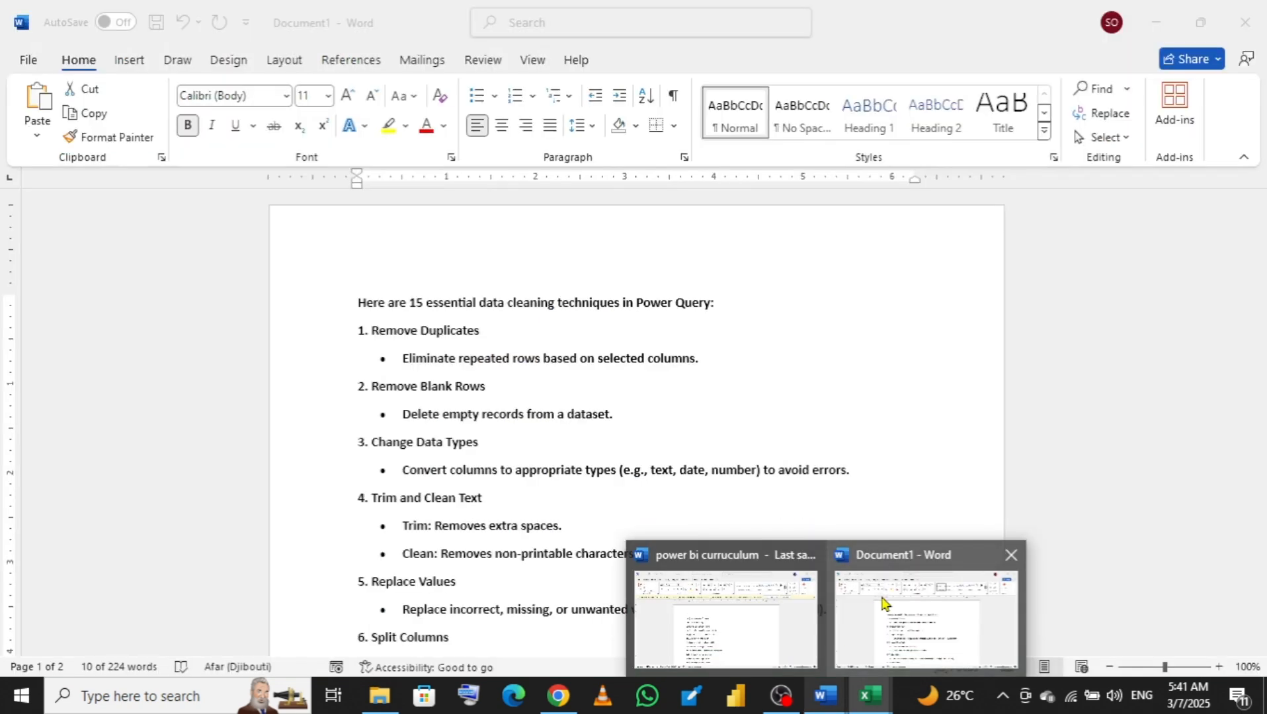
pyautogui.click(883, 603)
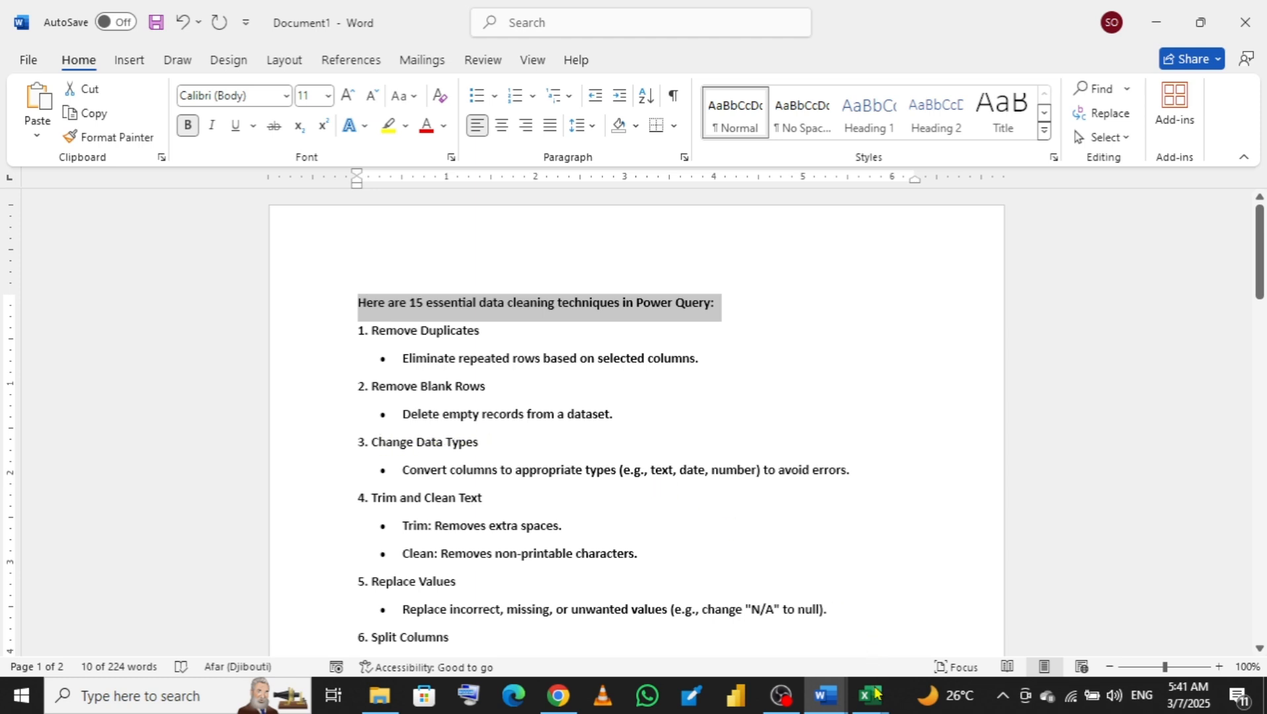
pyautogui.moveTo(875, 692)
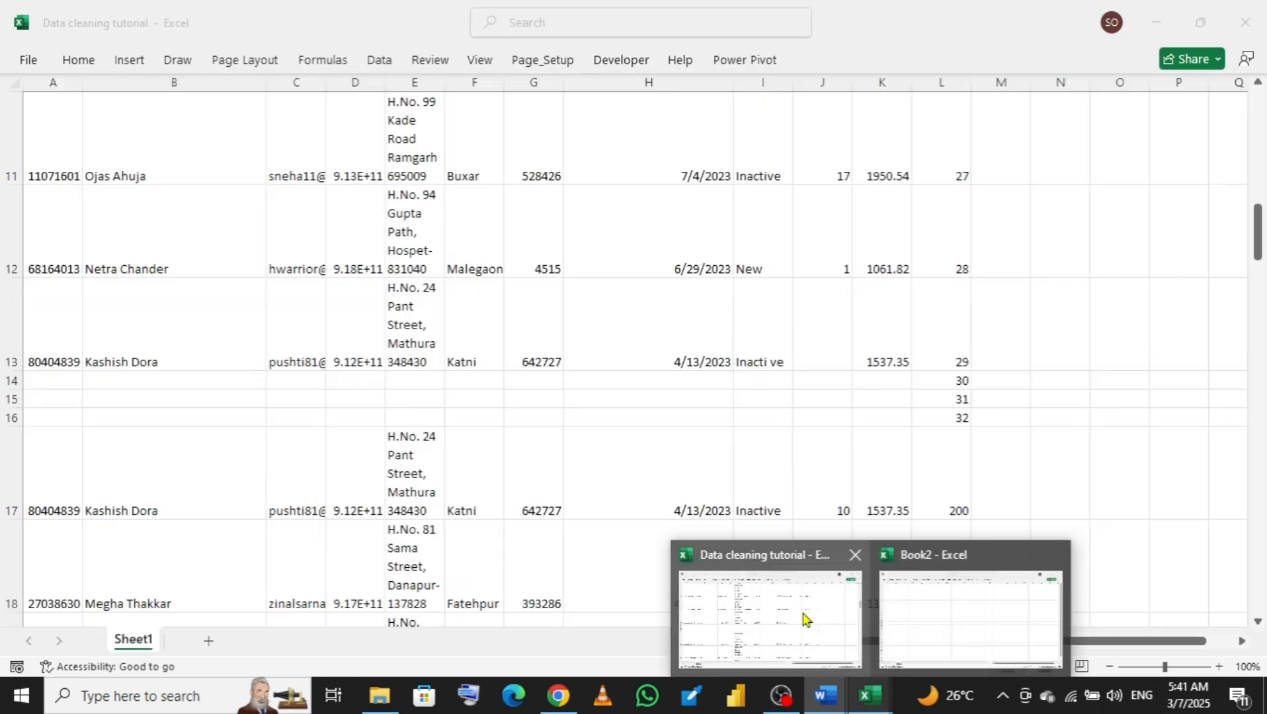
pyautogui.click(804, 617)
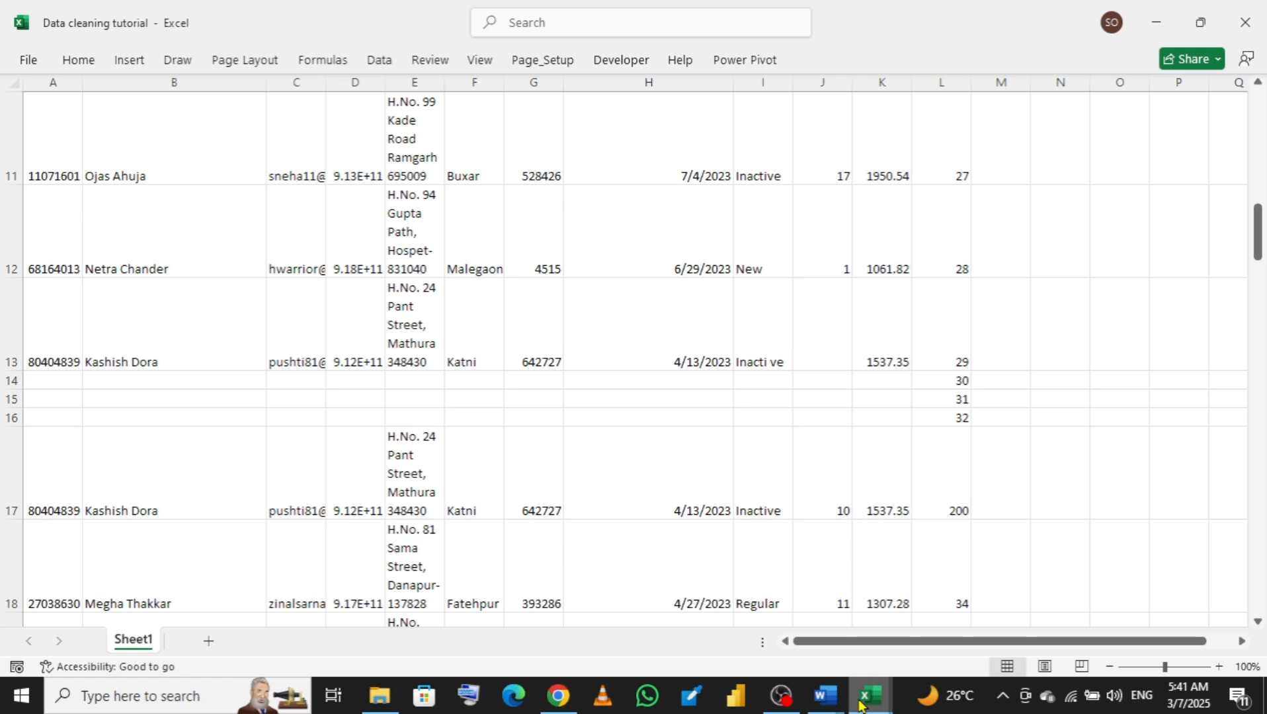
pyautogui.moveTo(859, 702)
pyautogui.click(947, 615)
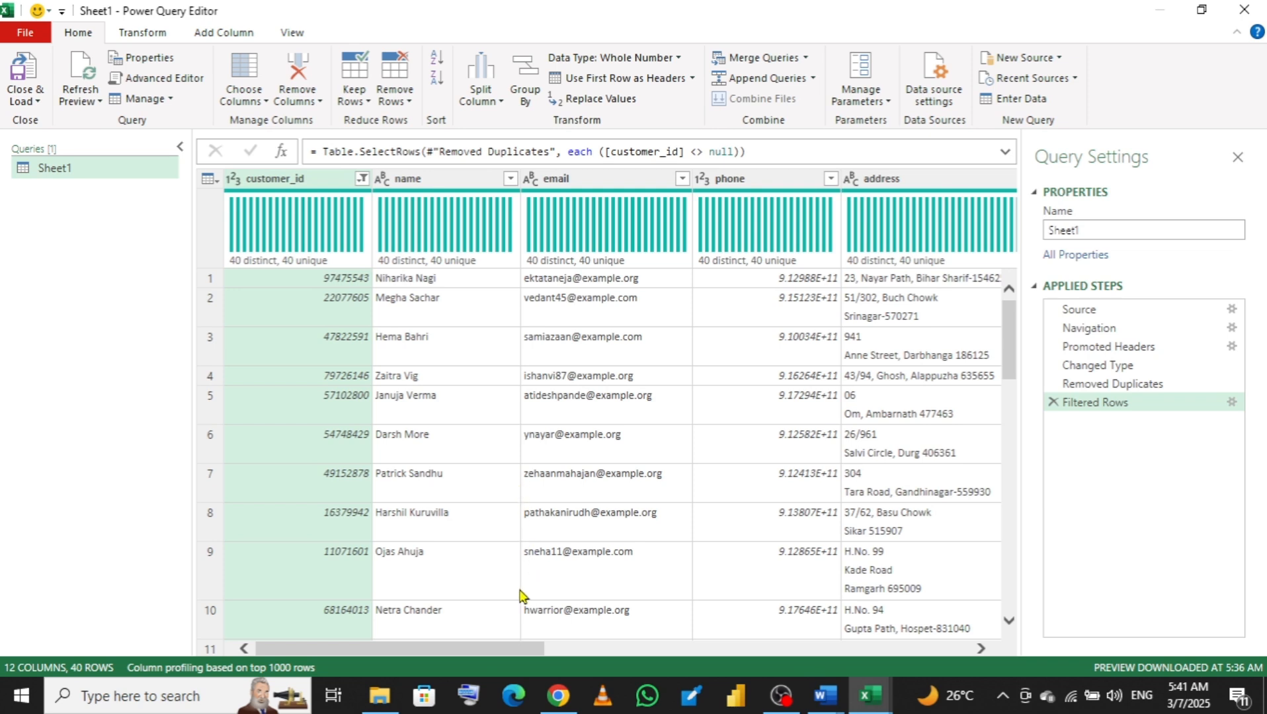
# - Review the columns across to age, and change the data type of the customer_id column to Text
pyautogui.moveTo(461, 657); pyautogui.dragTo(669, 659)
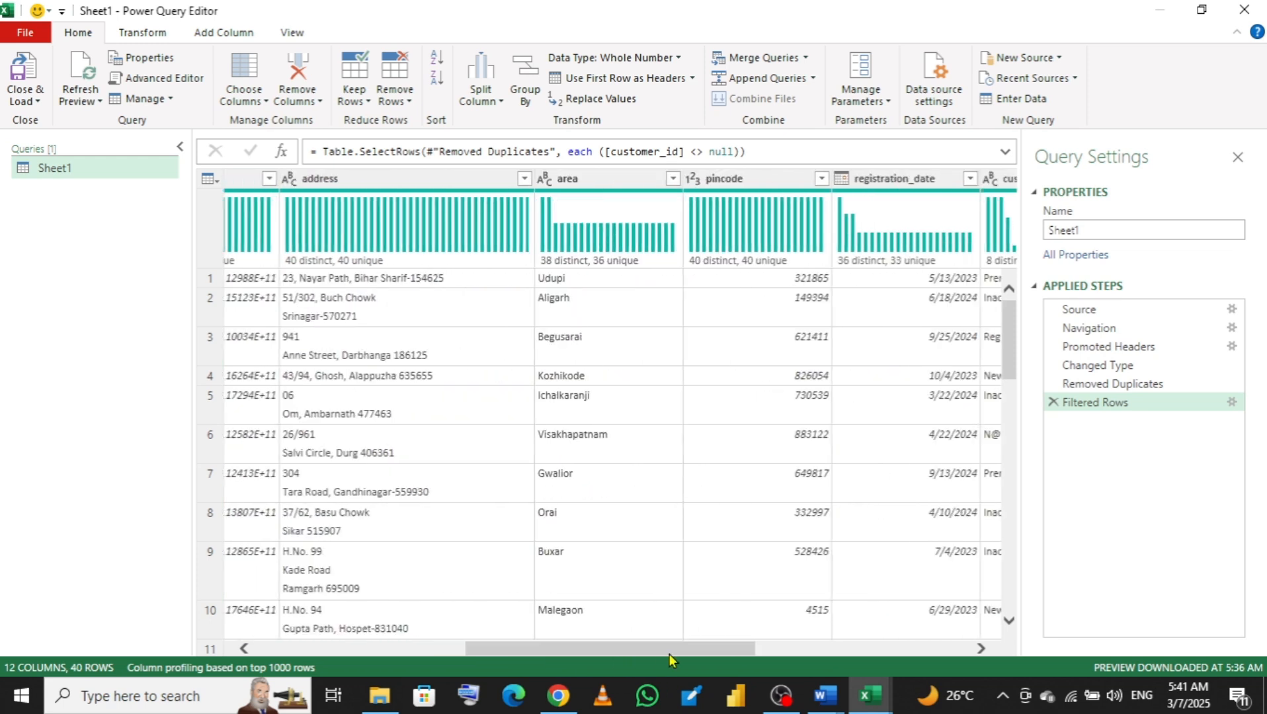
pyautogui.moveTo(669, 654); pyautogui.dragTo(929, 636)
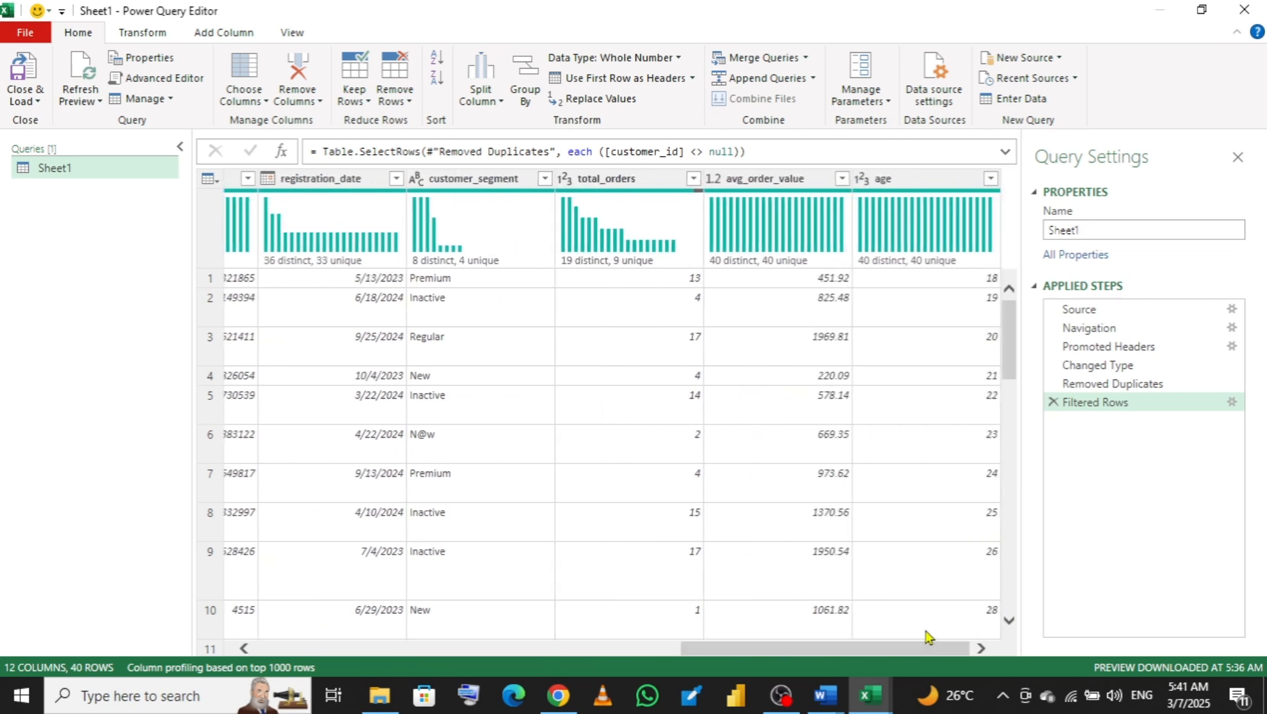
pyautogui.moveTo(860, 653); pyautogui.dragTo(250, 617)
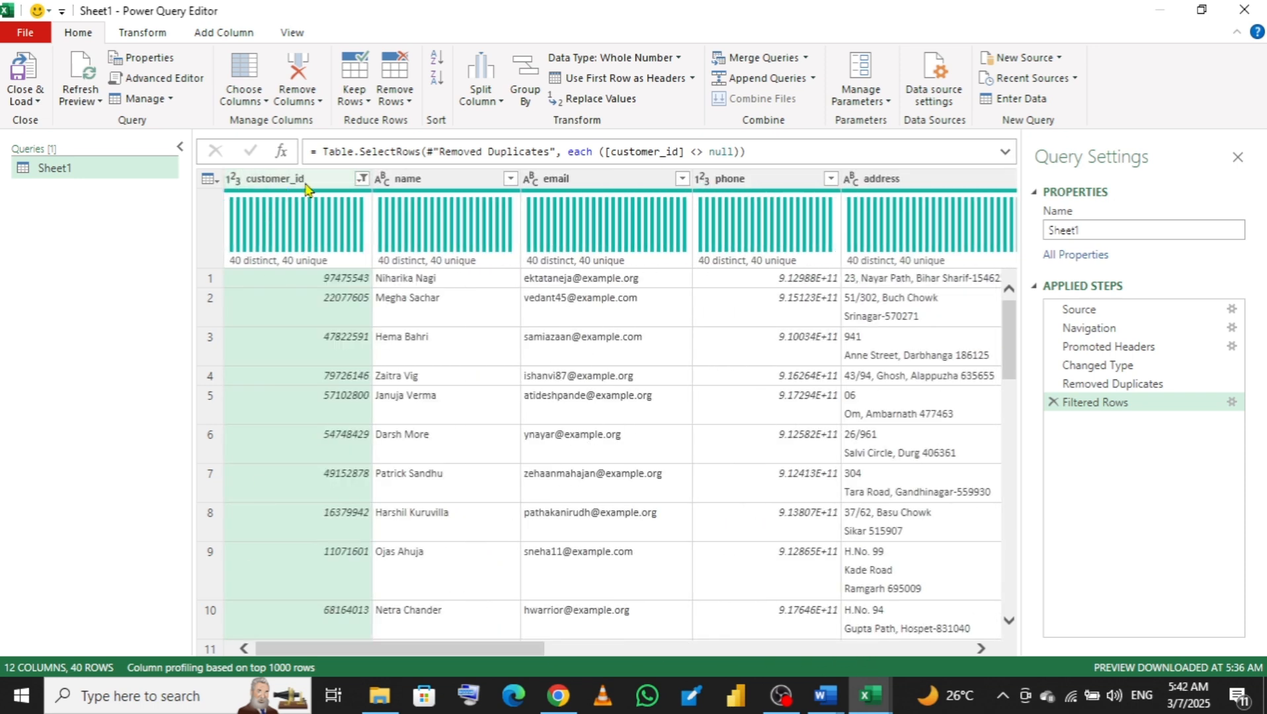
pyautogui.click(233, 187)
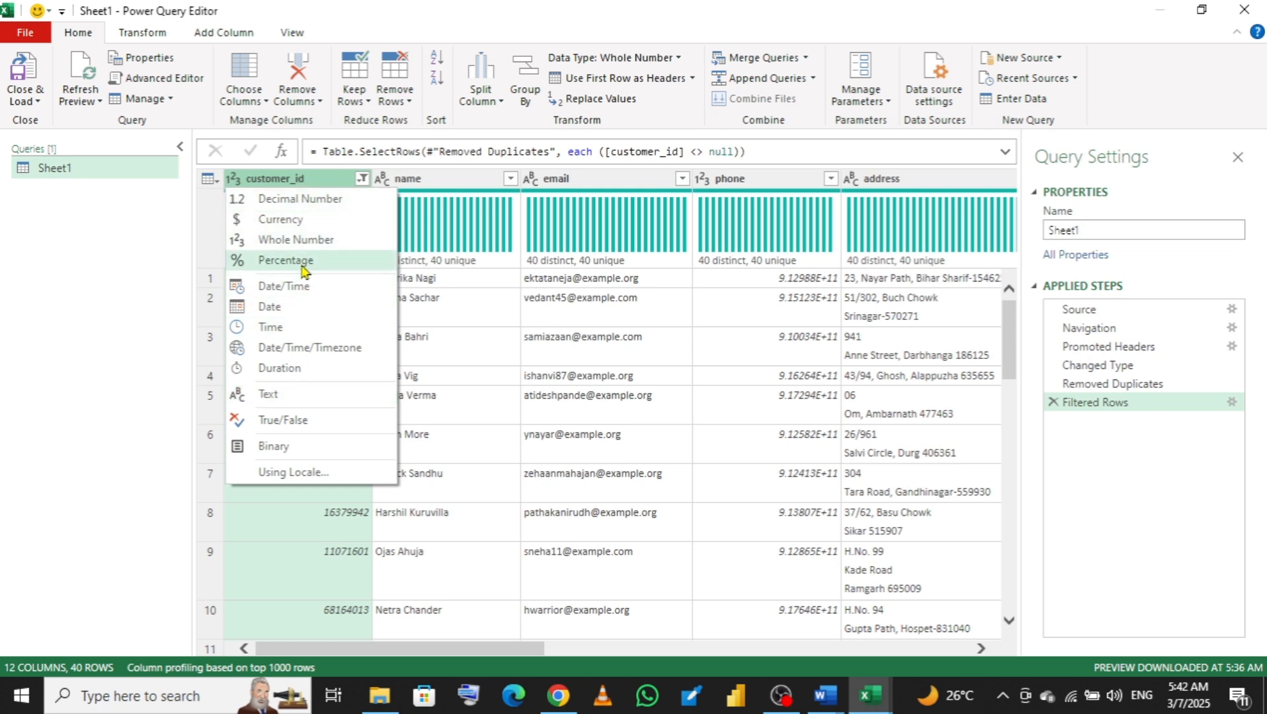
pyautogui.click(287, 399)
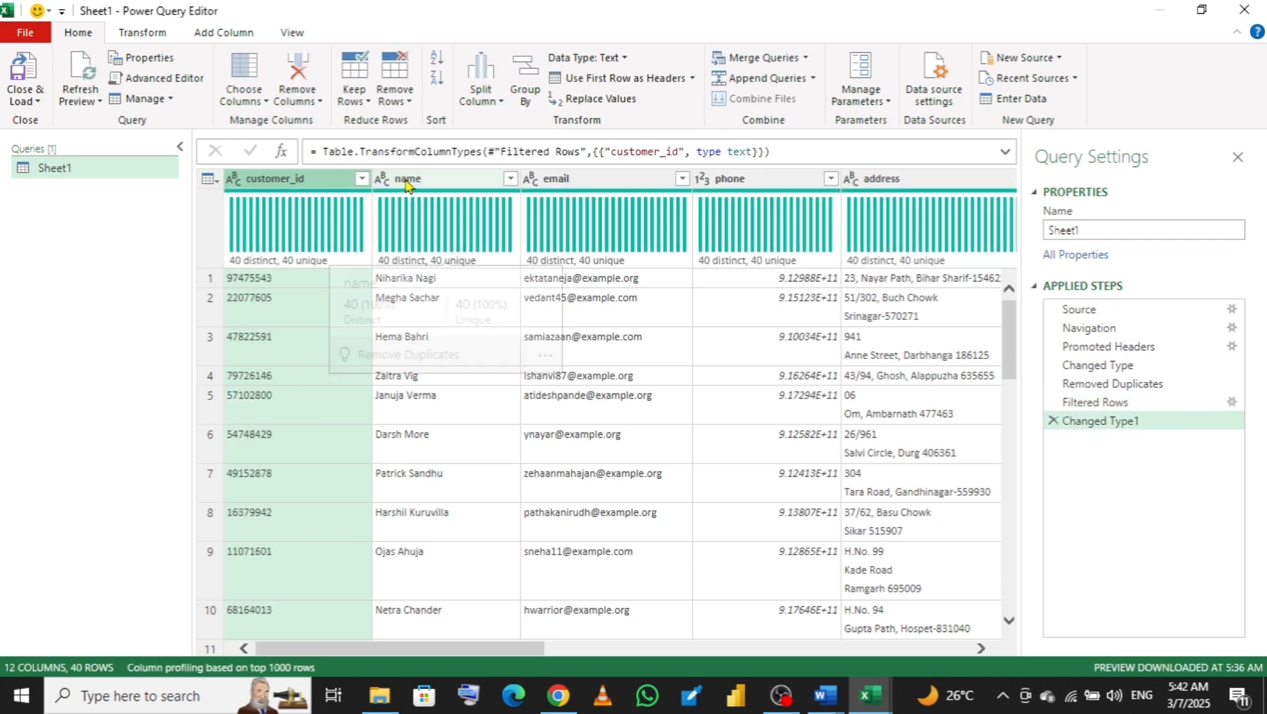
# - Try the Whole Number data type on the name column, and delete the data type changes from the applied steps
pyautogui.click(383, 180)
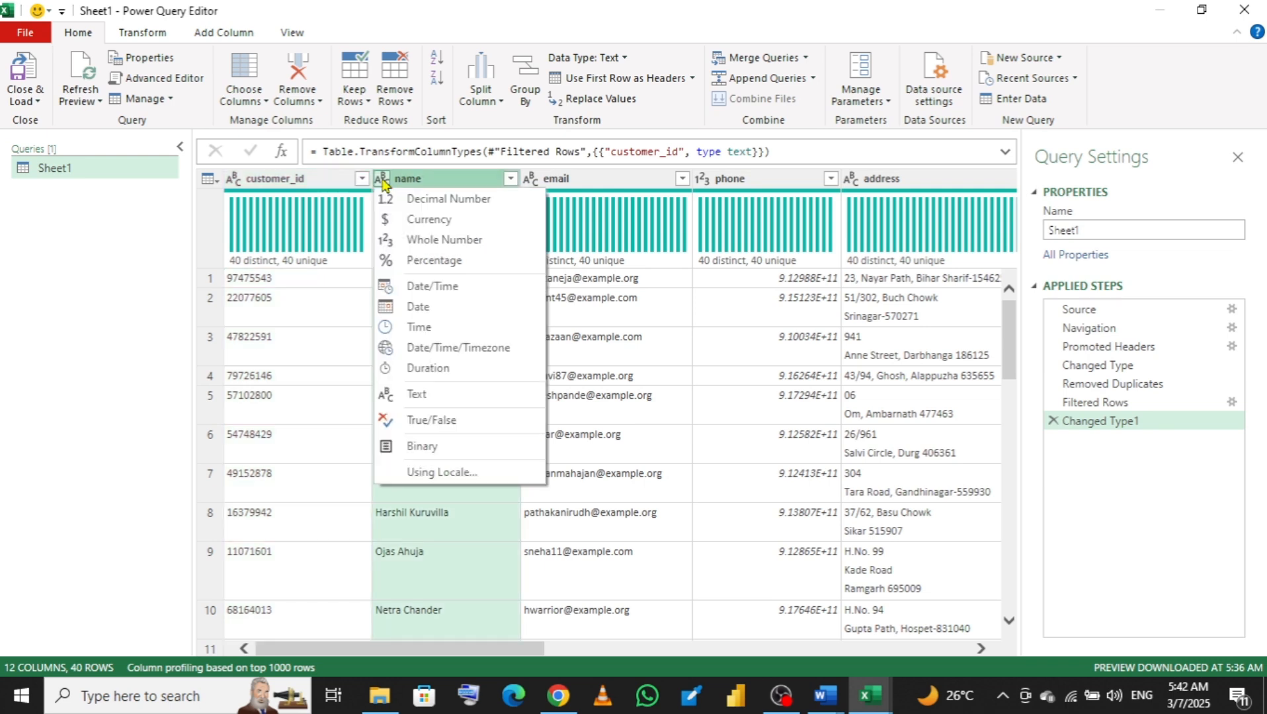
pyautogui.click(425, 243)
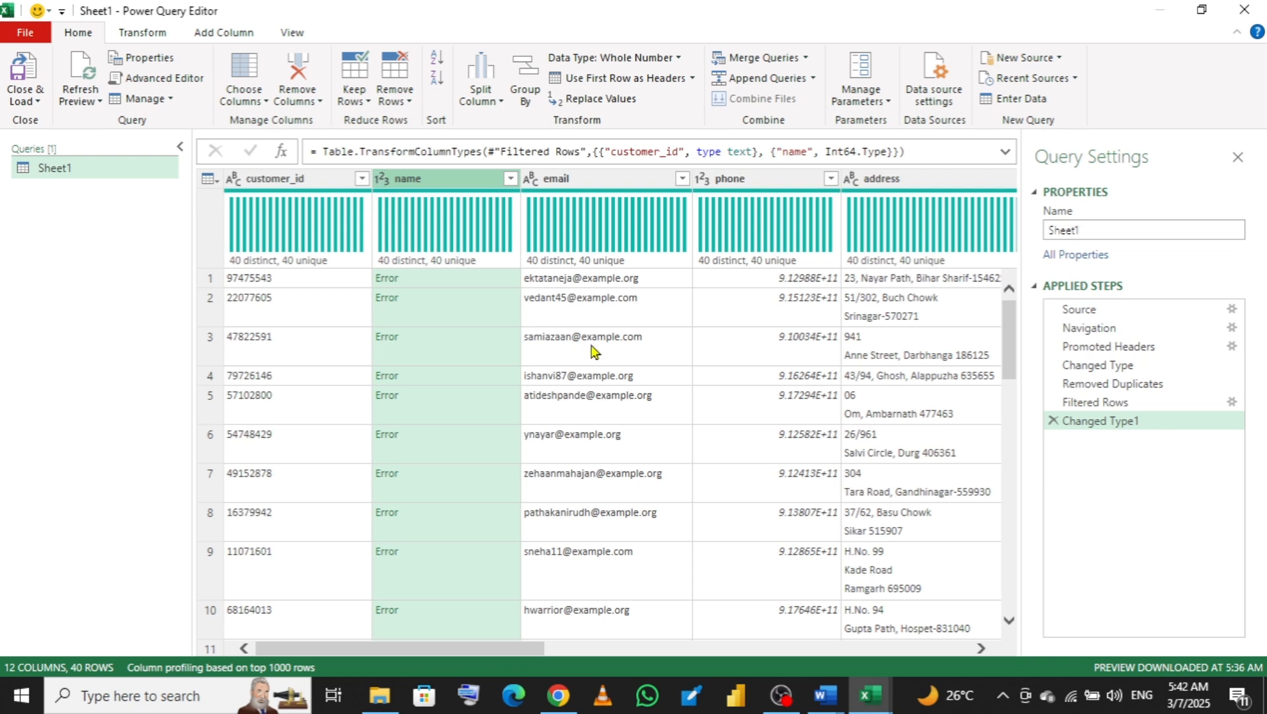
pyautogui.click(1053, 421)
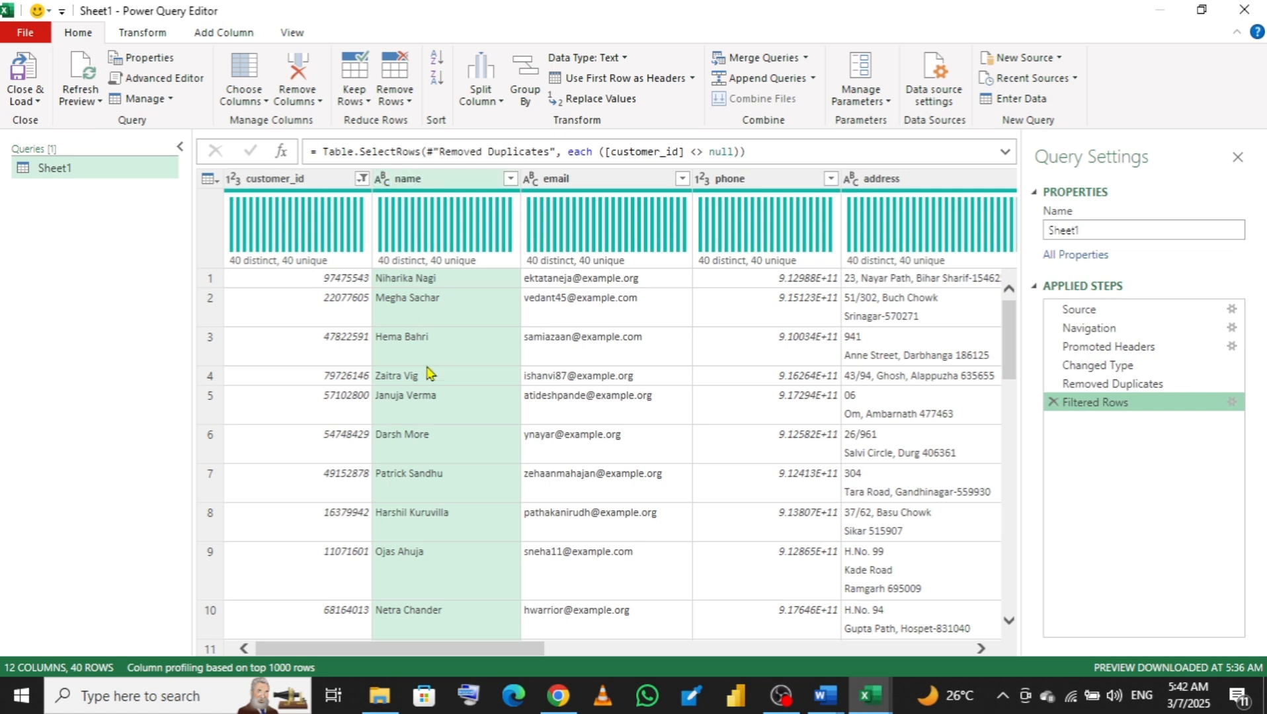
pyautogui.click(381, 180)
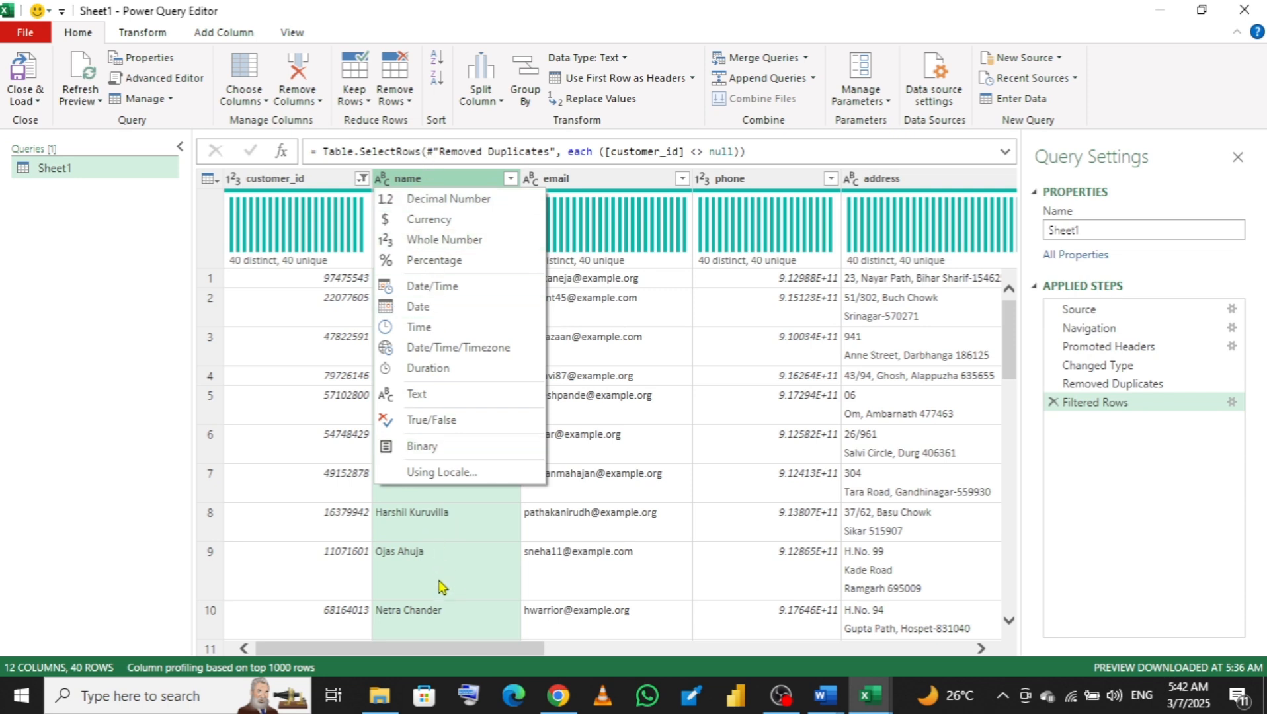
# - Review techniques 1 to 4 in the Word list, through Trim and Clean Text, and return to the Power Query Editor
pyautogui.click(820, 697)
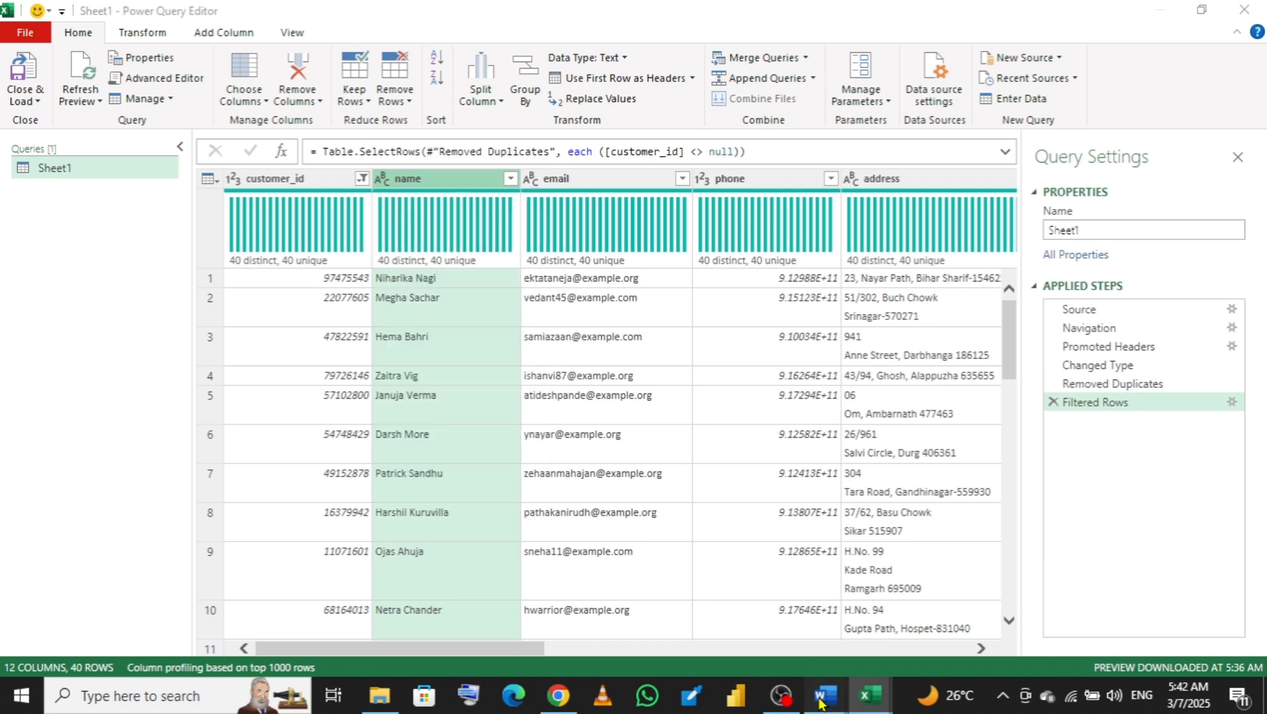
pyautogui.click(894, 617)
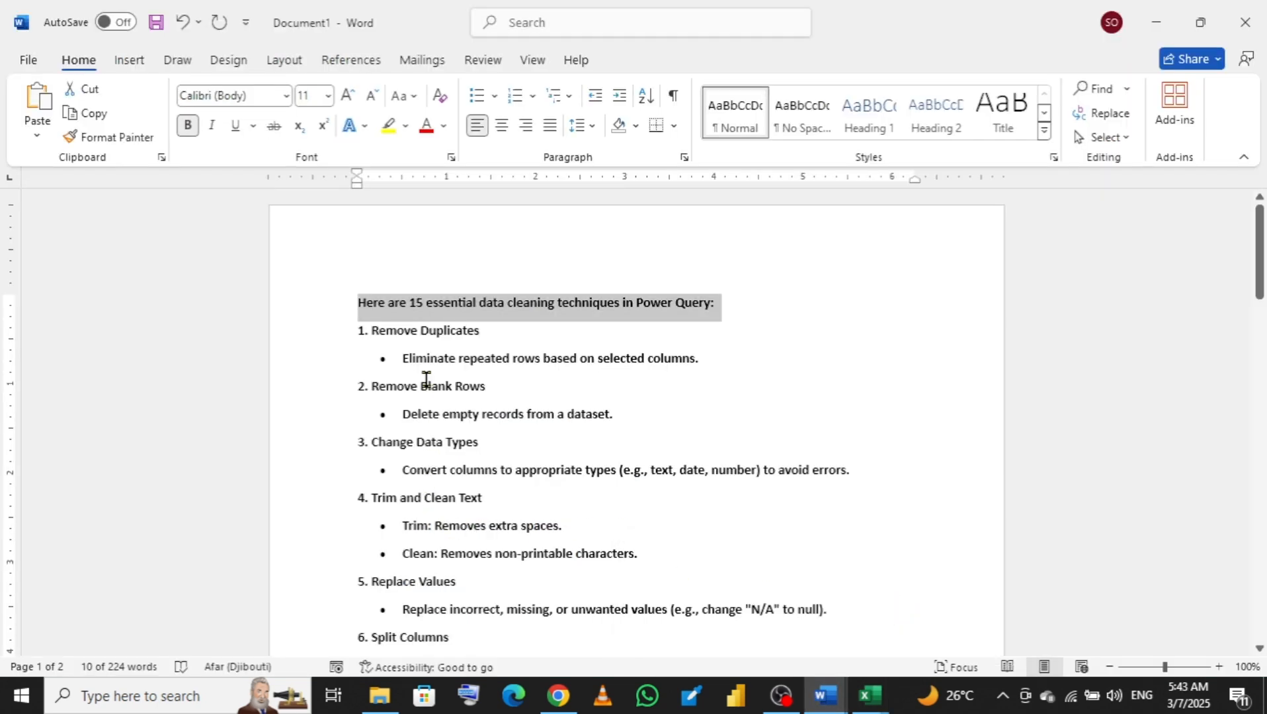
pyautogui.moveTo(380, 331); pyautogui.dragTo(520, 394)
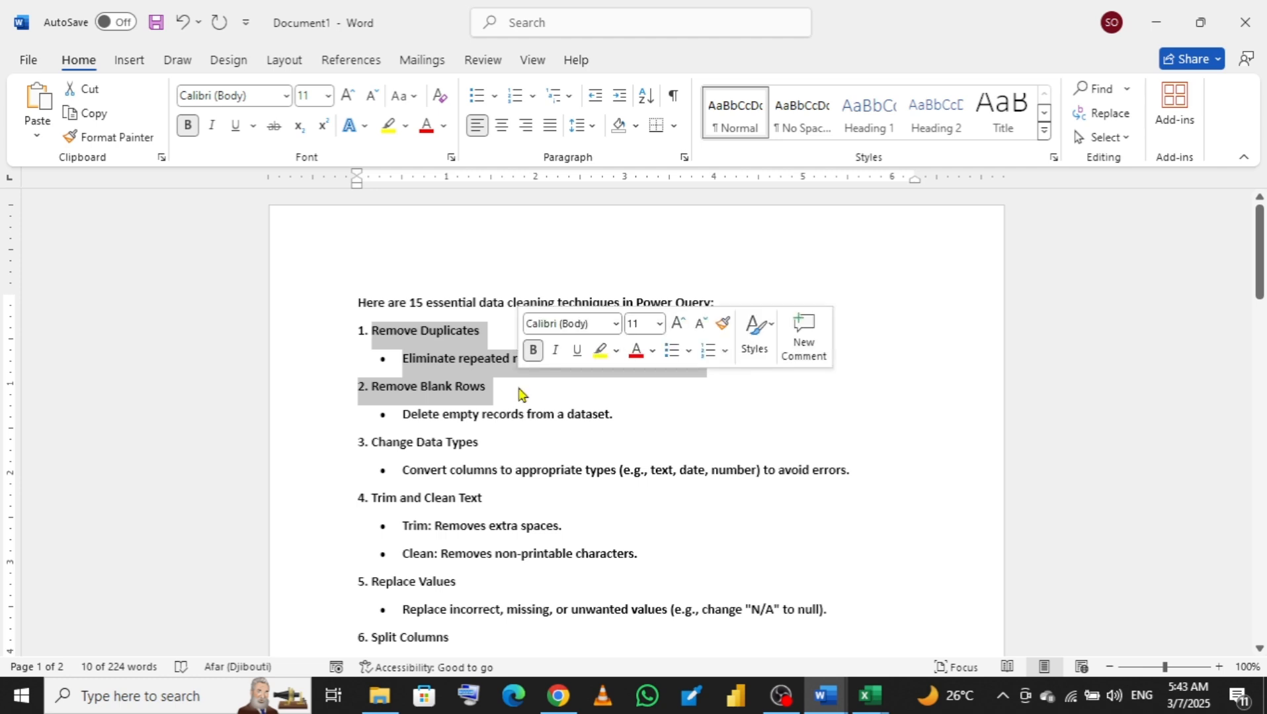
pyautogui.moveTo(398, 422); pyautogui.dragTo(513, 486)
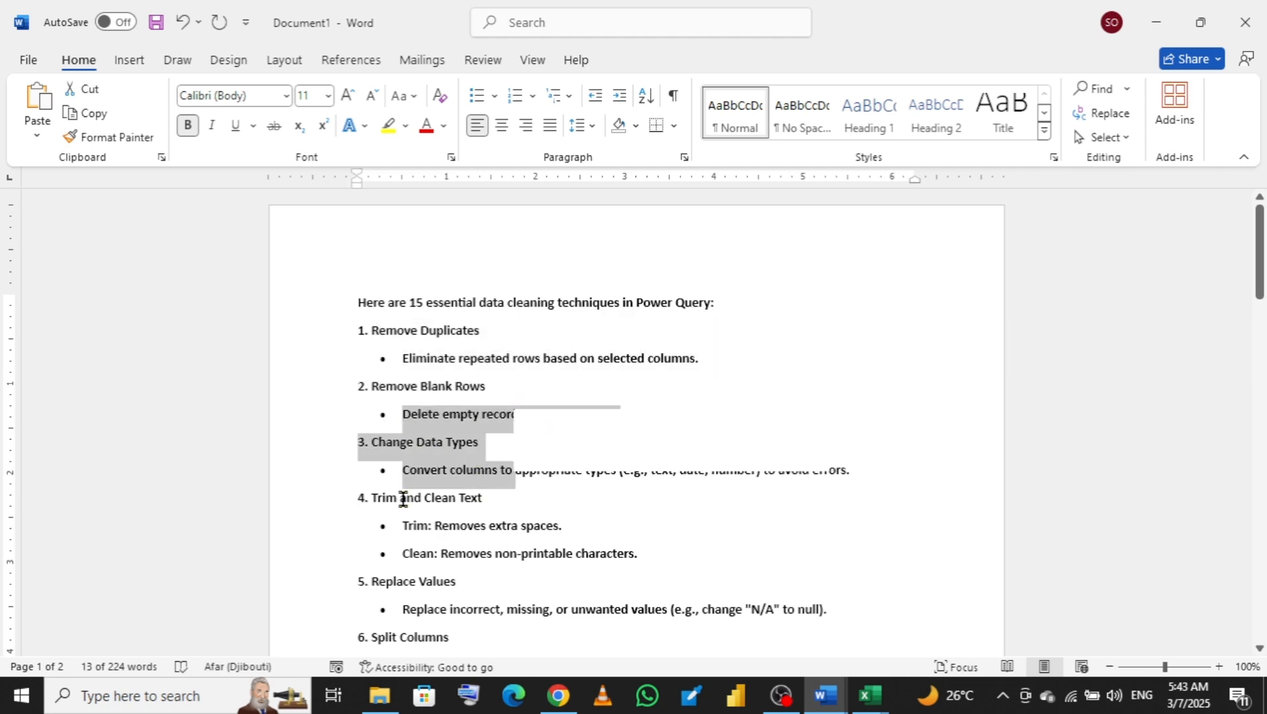
pyautogui.moveTo(364, 492); pyautogui.dragTo(632, 565)
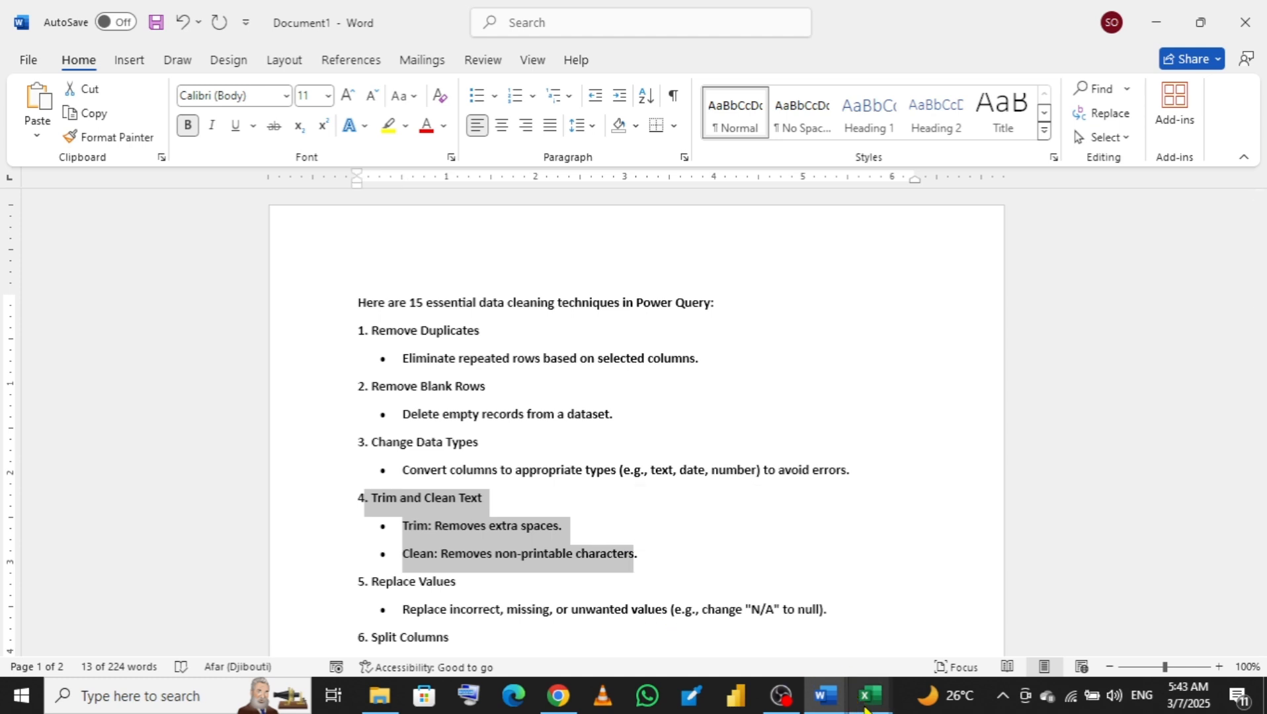
pyautogui.moveTo(865, 711)
pyautogui.click(933, 609)
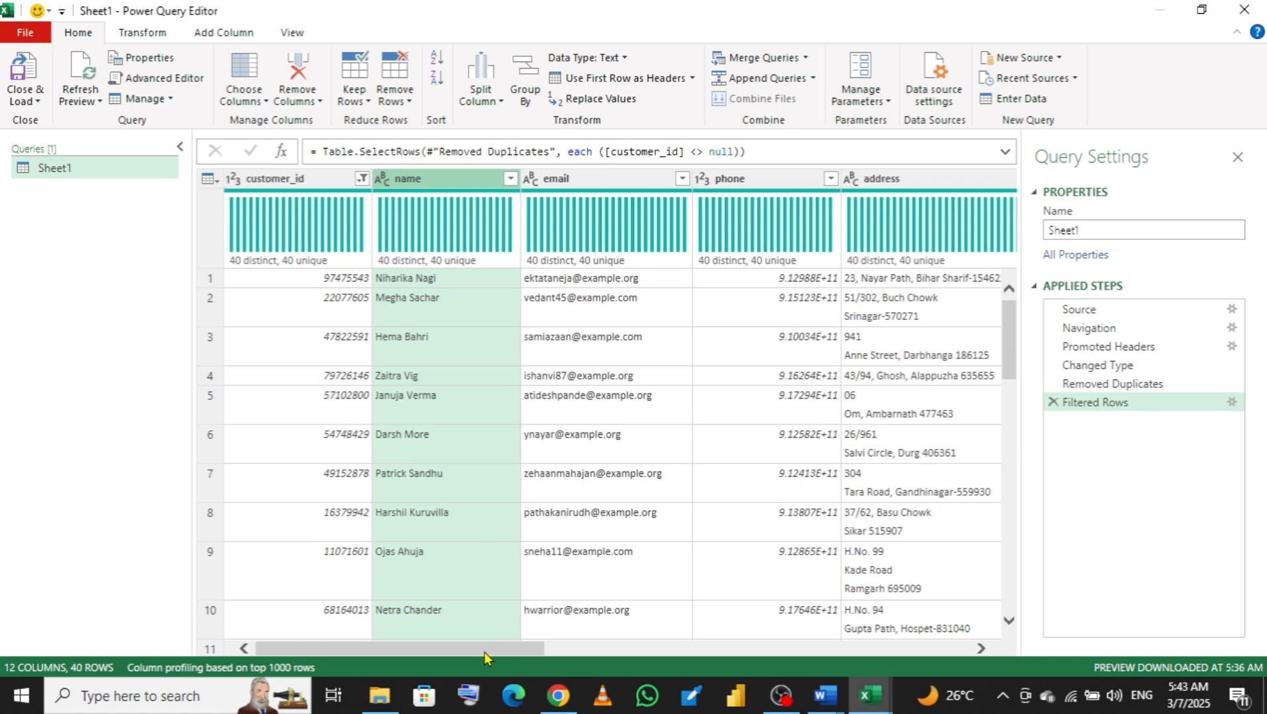
# - Examine the distinct values of the customer_segment column in its filter list for misspellings and stray spaces, without applying a filter
pyautogui.moveTo(484, 652); pyautogui.dragTo(609, 650)
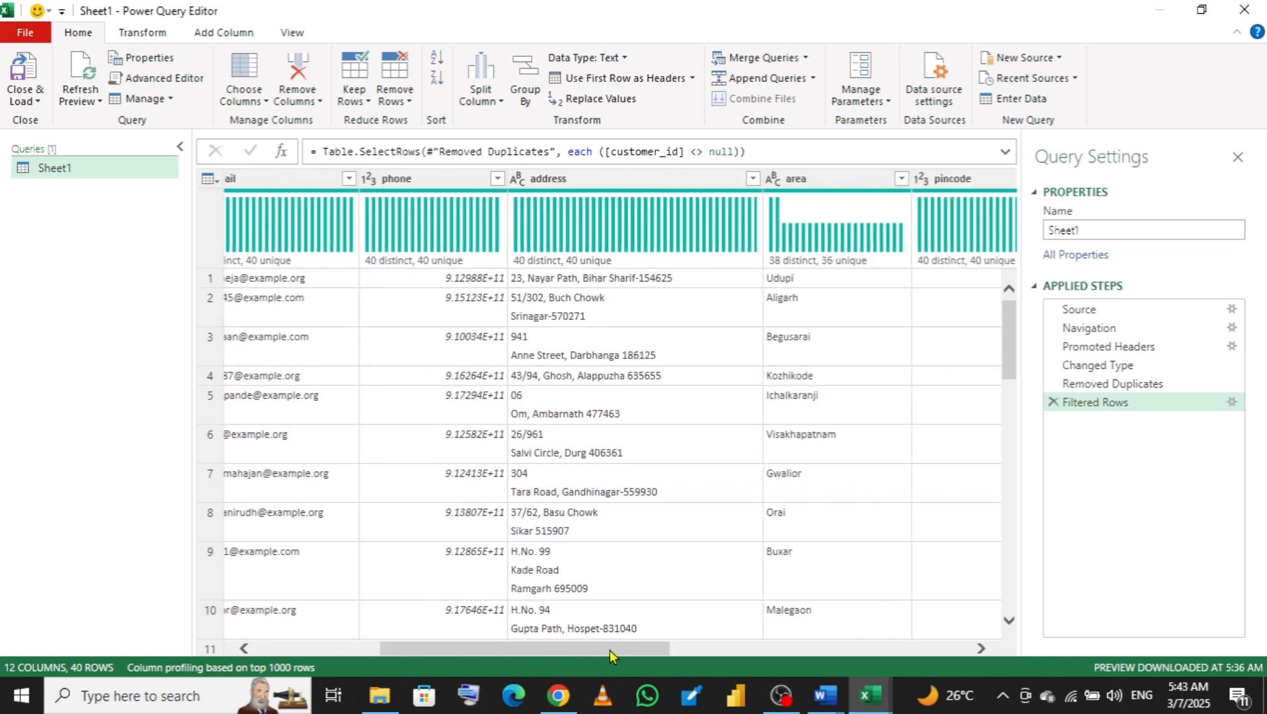
pyautogui.moveTo(609, 650); pyautogui.dragTo(812, 654)
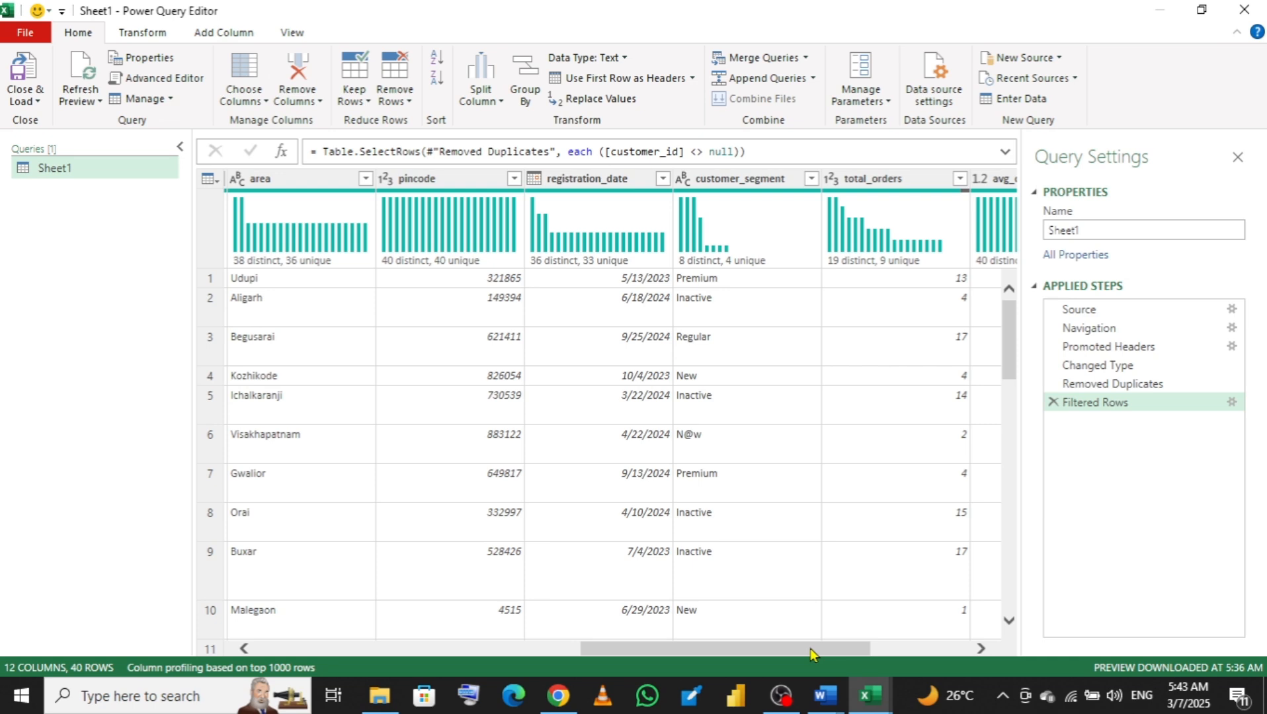
pyautogui.click(810, 181)
pyautogui.click(810, 181)
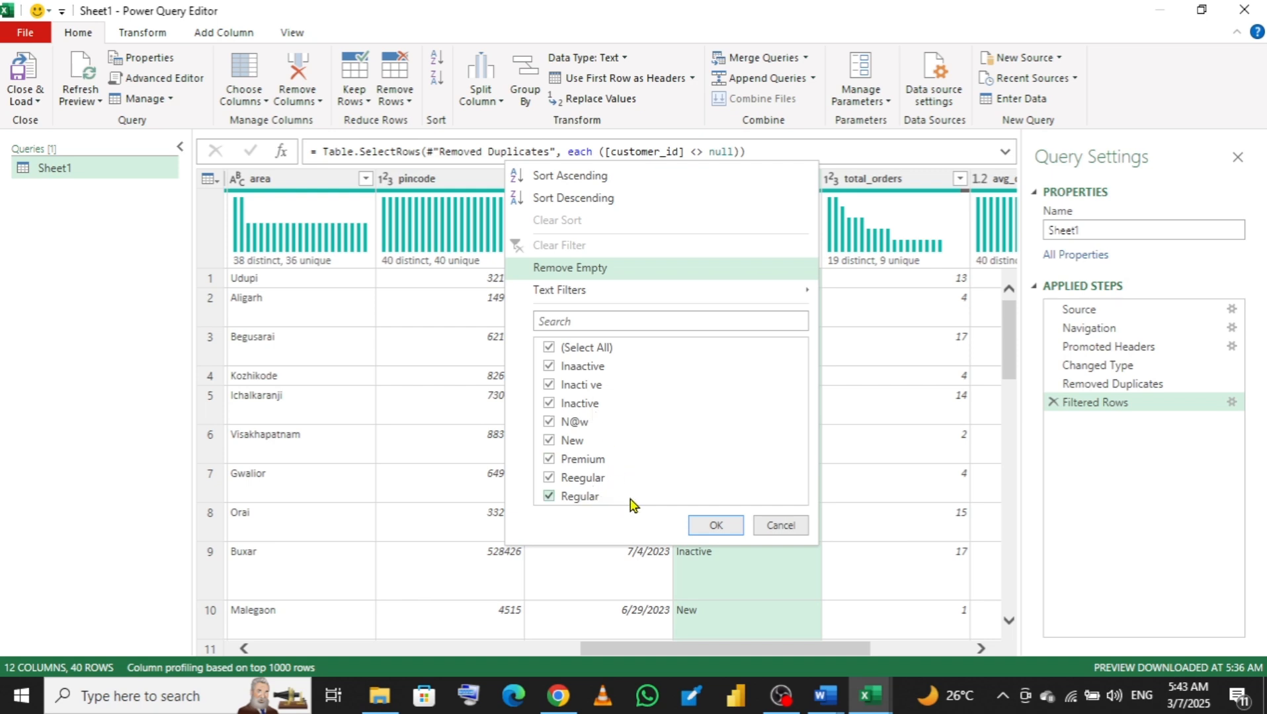
pyautogui.click(772, 526)
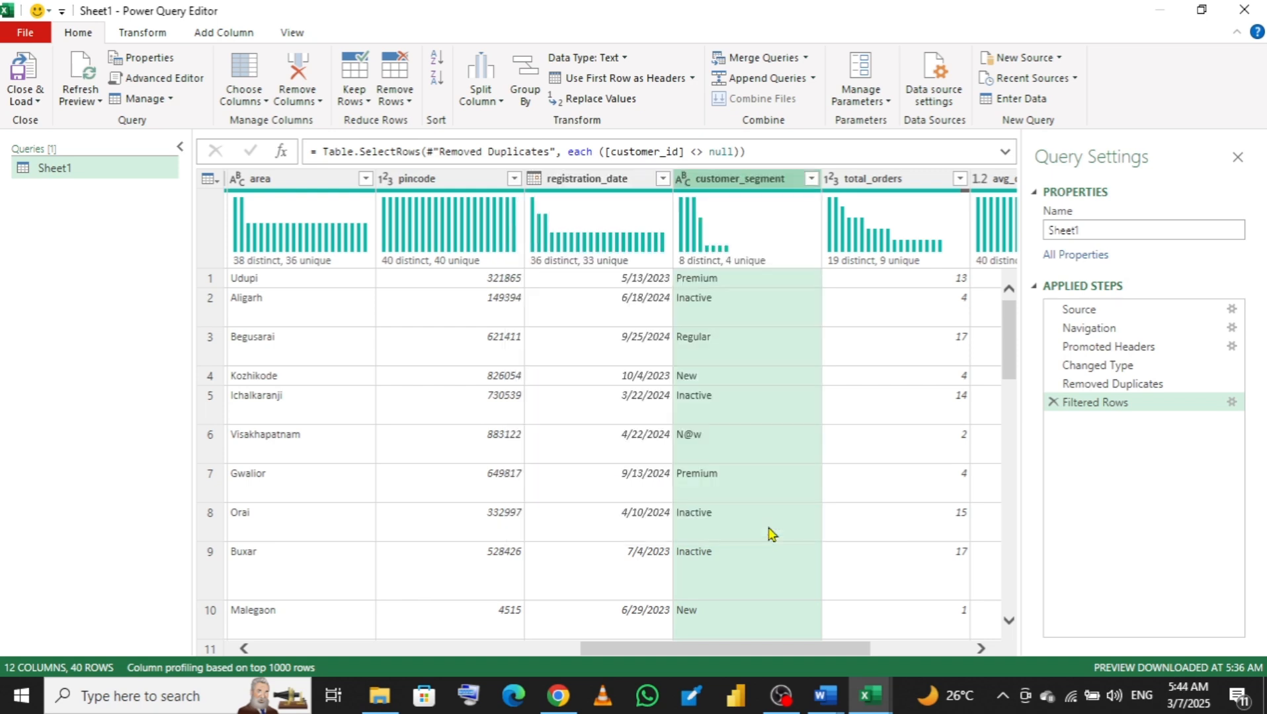
pyautogui.moveTo(714, 655)
pyautogui.mouseDown()
pyautogui.moveTo(821, 651)
pyautogui.moveTo(749, 634)
pyautogui.moveTo(728, 652)
pyautogui.mouseUp()
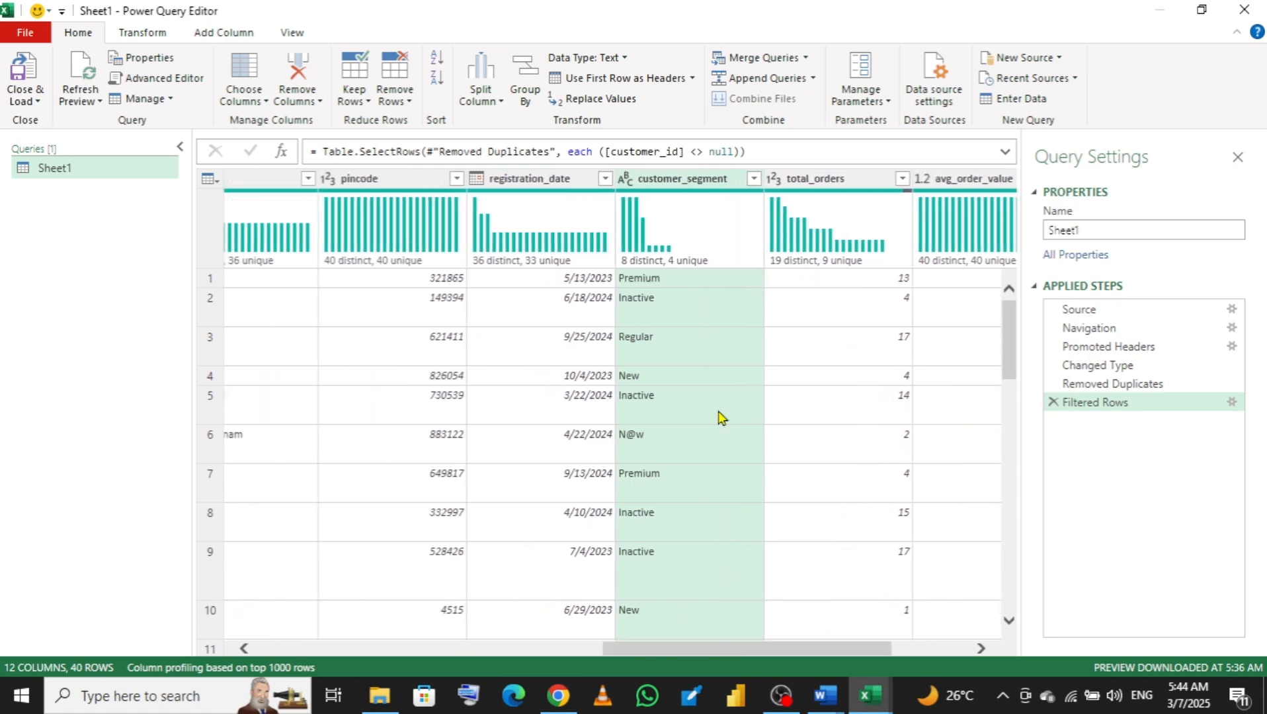
pyautogui.click(754, 179)
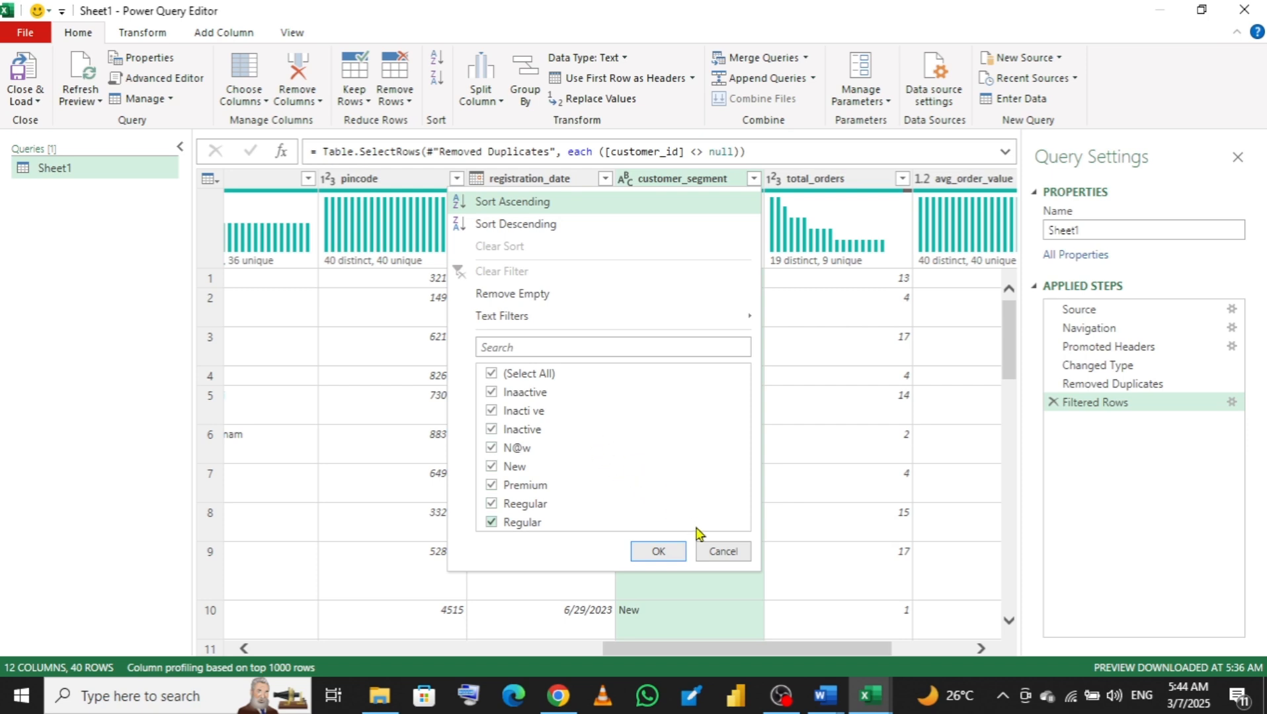
pyautogui.click(722, 553)
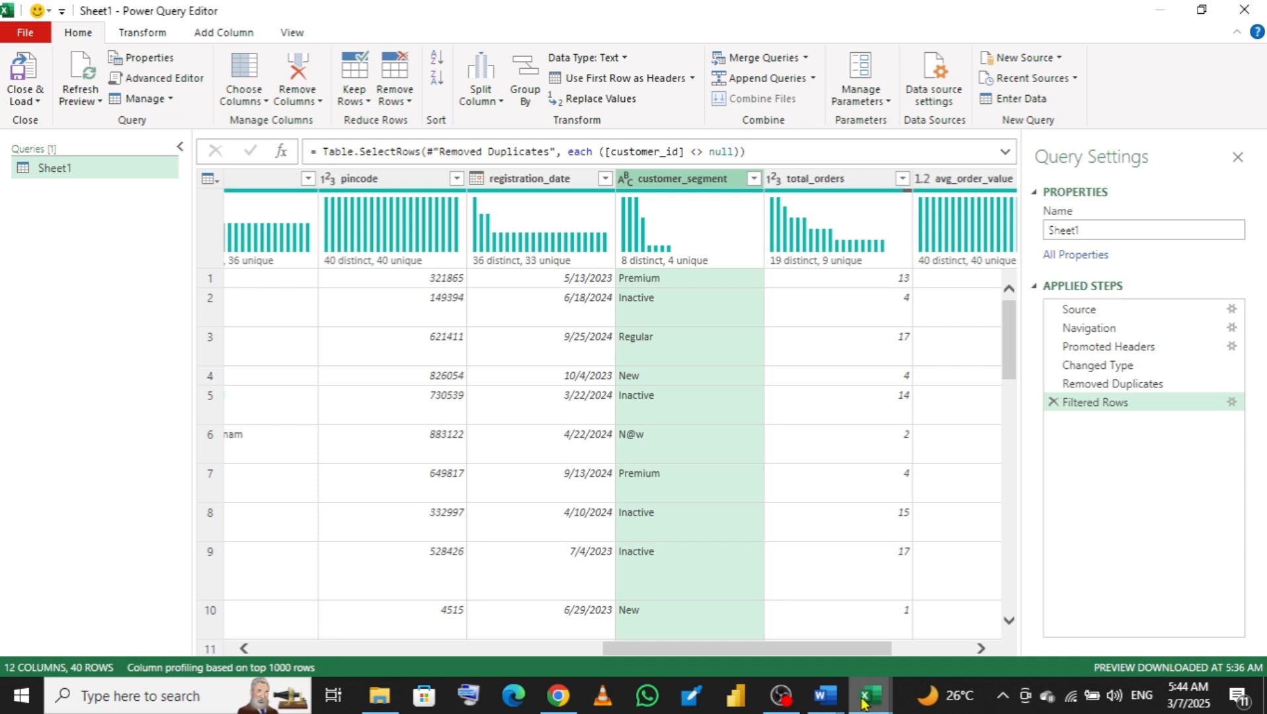
# - Check the Data cleaning tutorial workbook, return to the Power Query Editor, and trim the text in the customer_segment column
pyautogui.moveTo(863, 702)
pyautogui.click(762, 599)
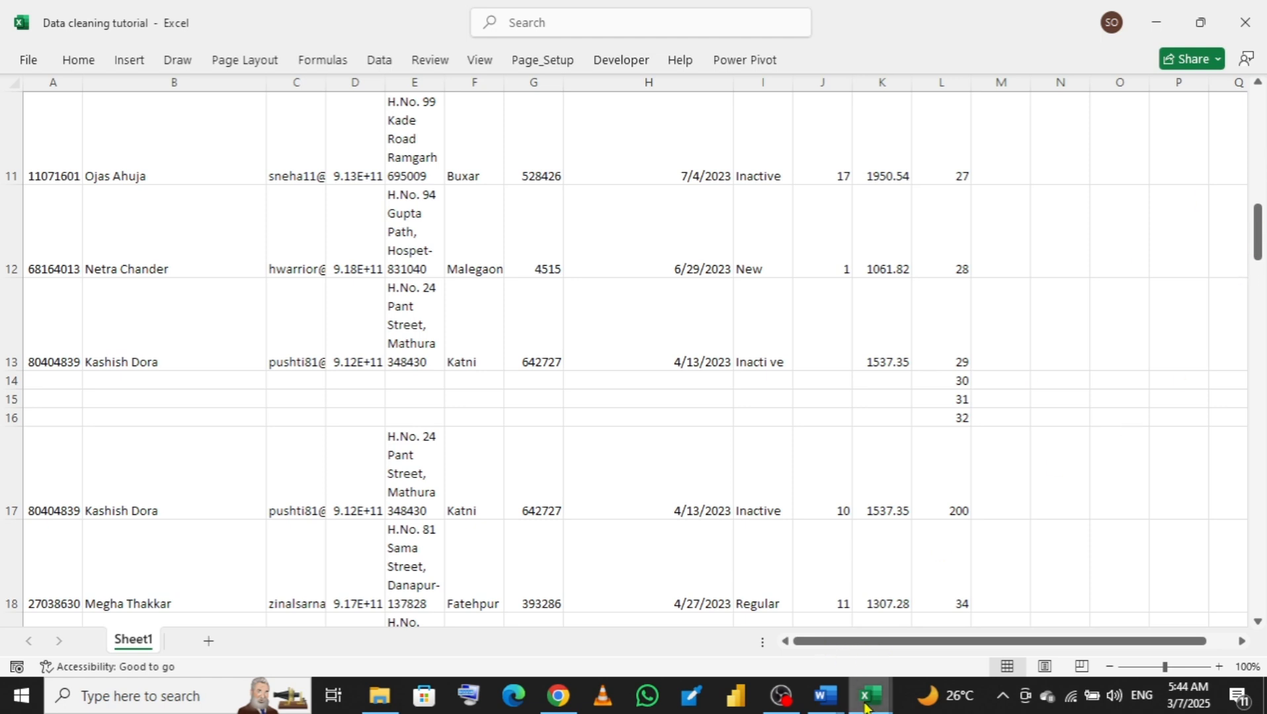
pyautogui.moveTo(866, 707)
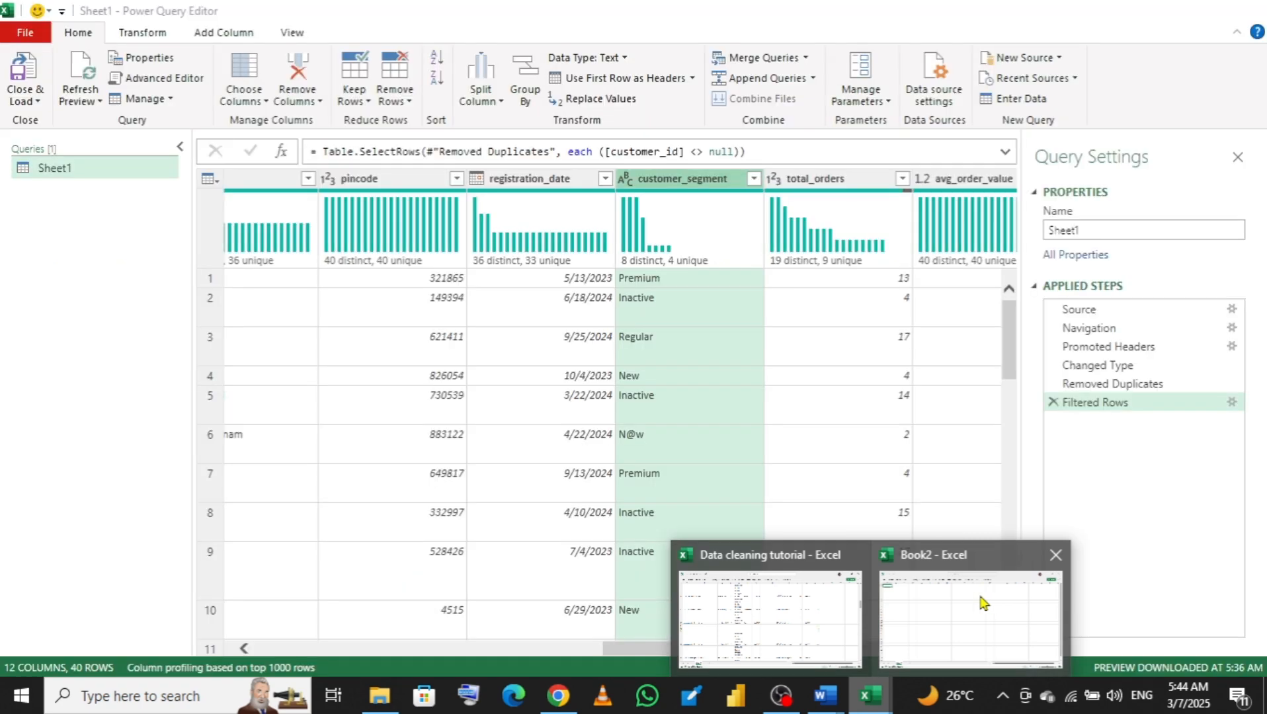
pyautogui.click(980, 603)
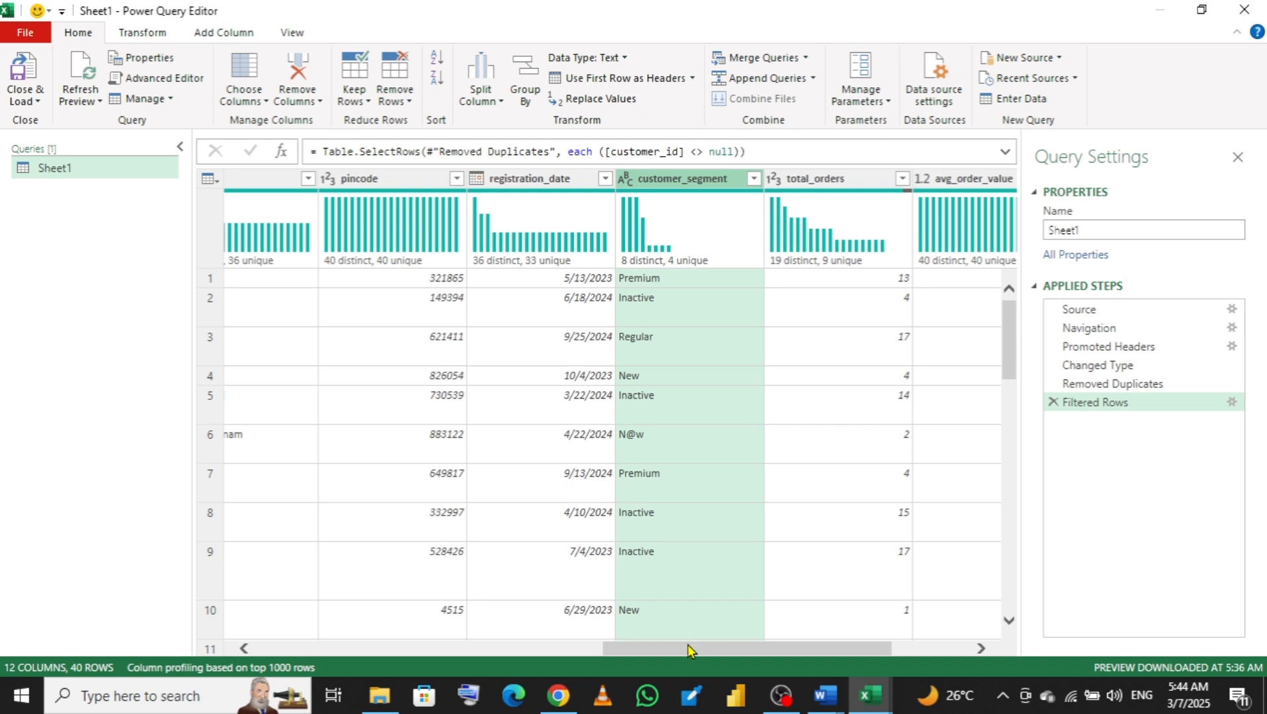
pyautogui.rightClick(671, 183)
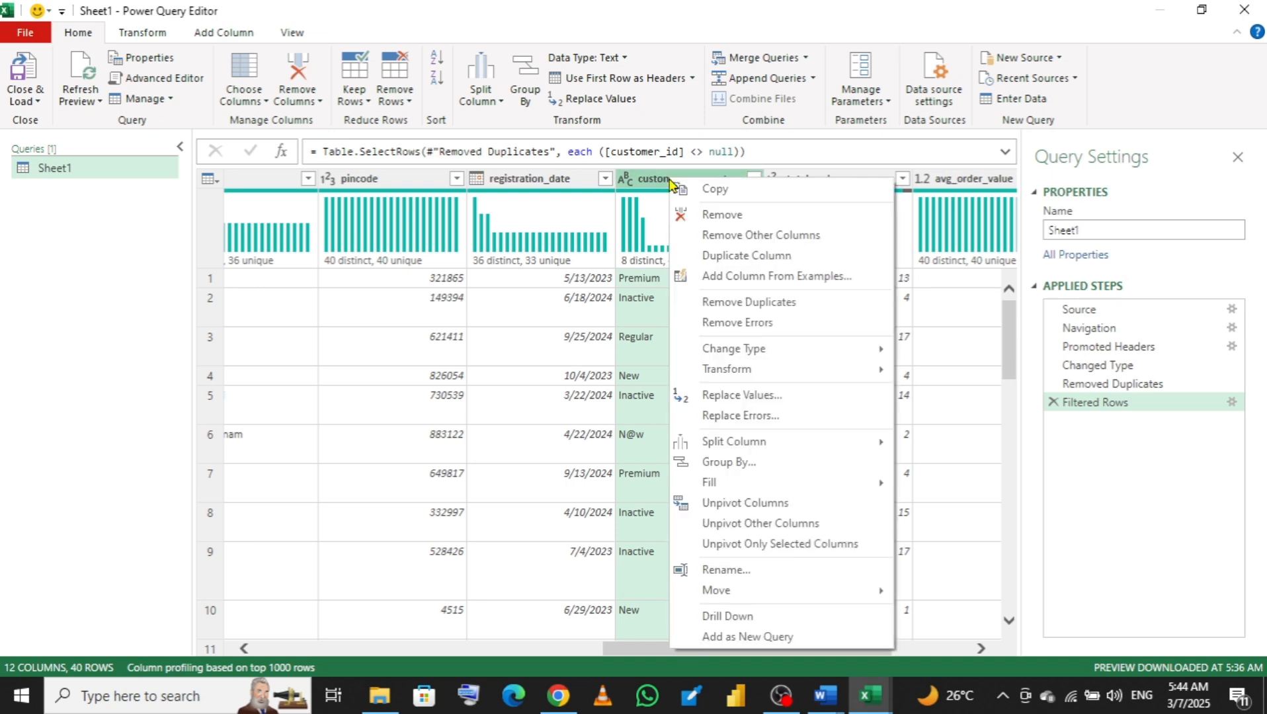
pyautogui.moveTo(742, 368)
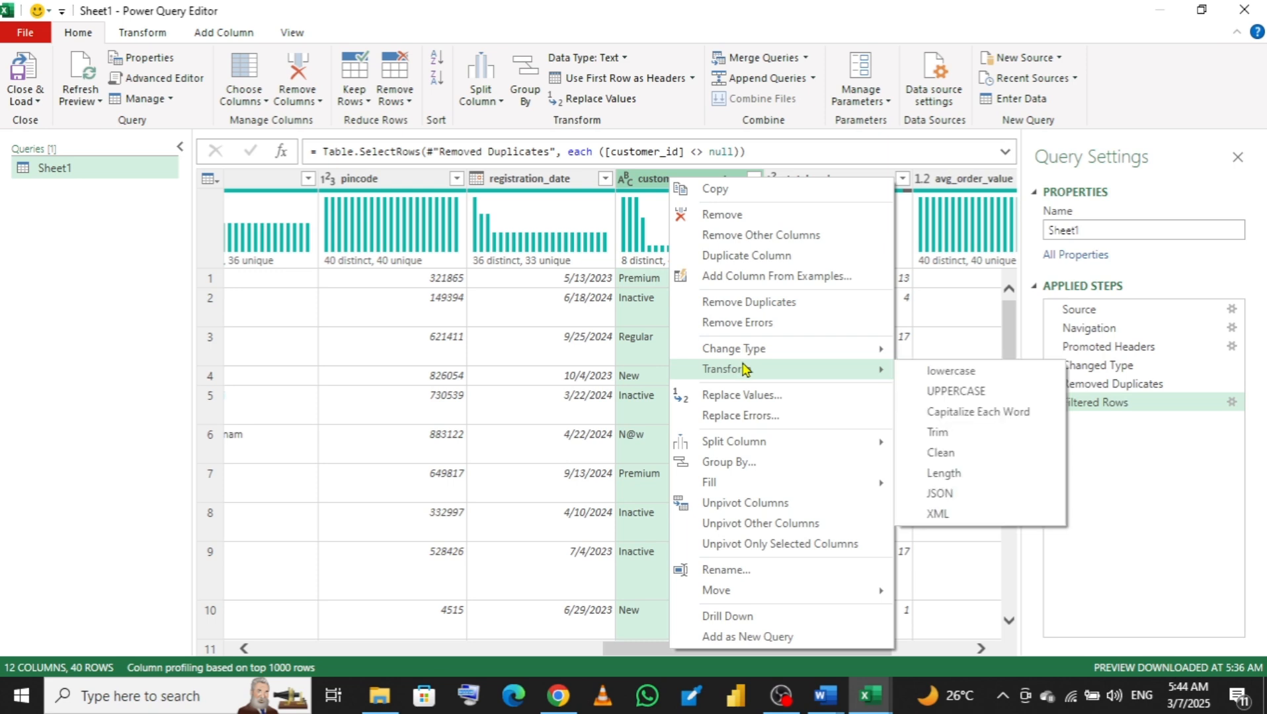
pyautogui.click(944, 433)
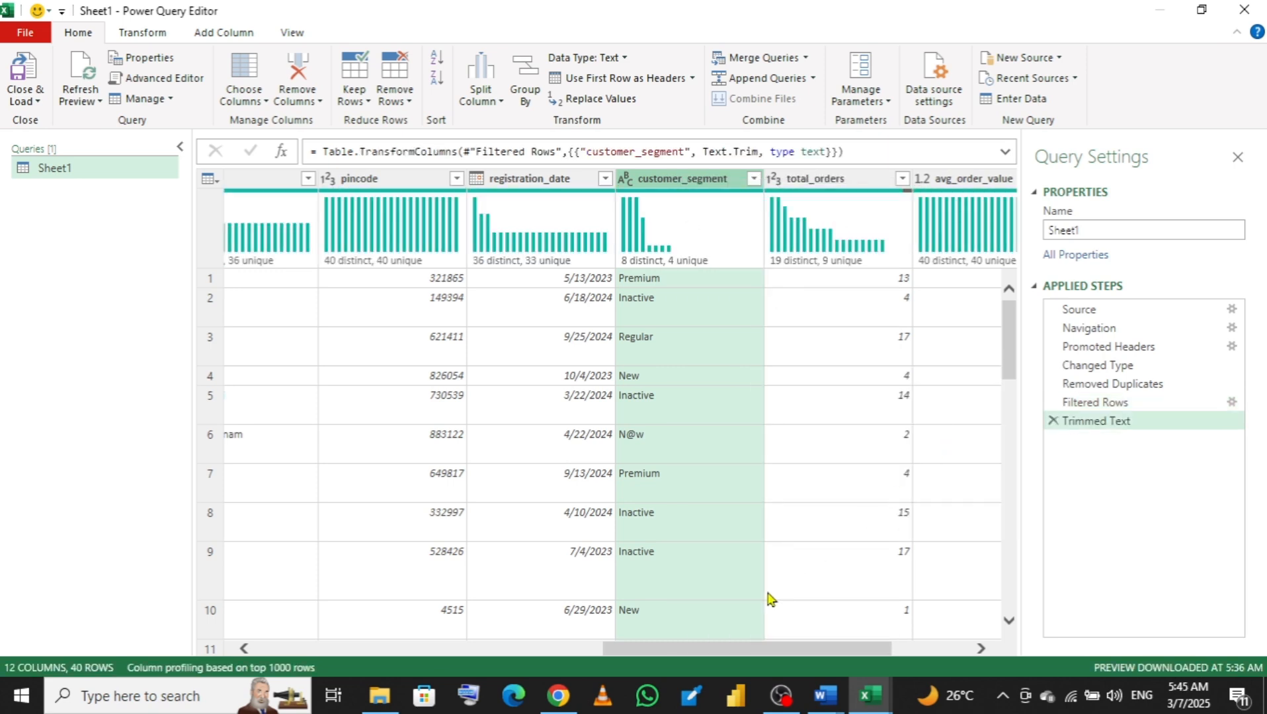
# - Trim the text in the name column
pyautogui.moveTo(718, 646); pyautogui.dragTo(348, 656)
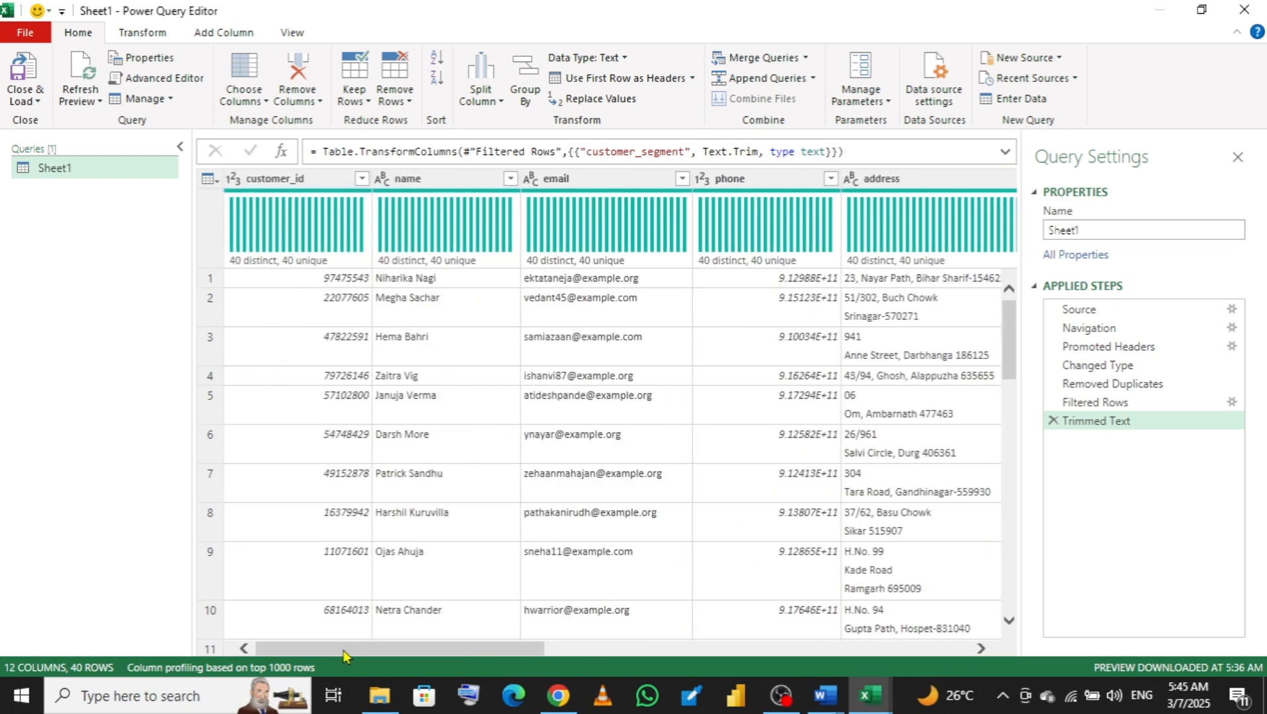
pyautogui.rightClick(416, 187)
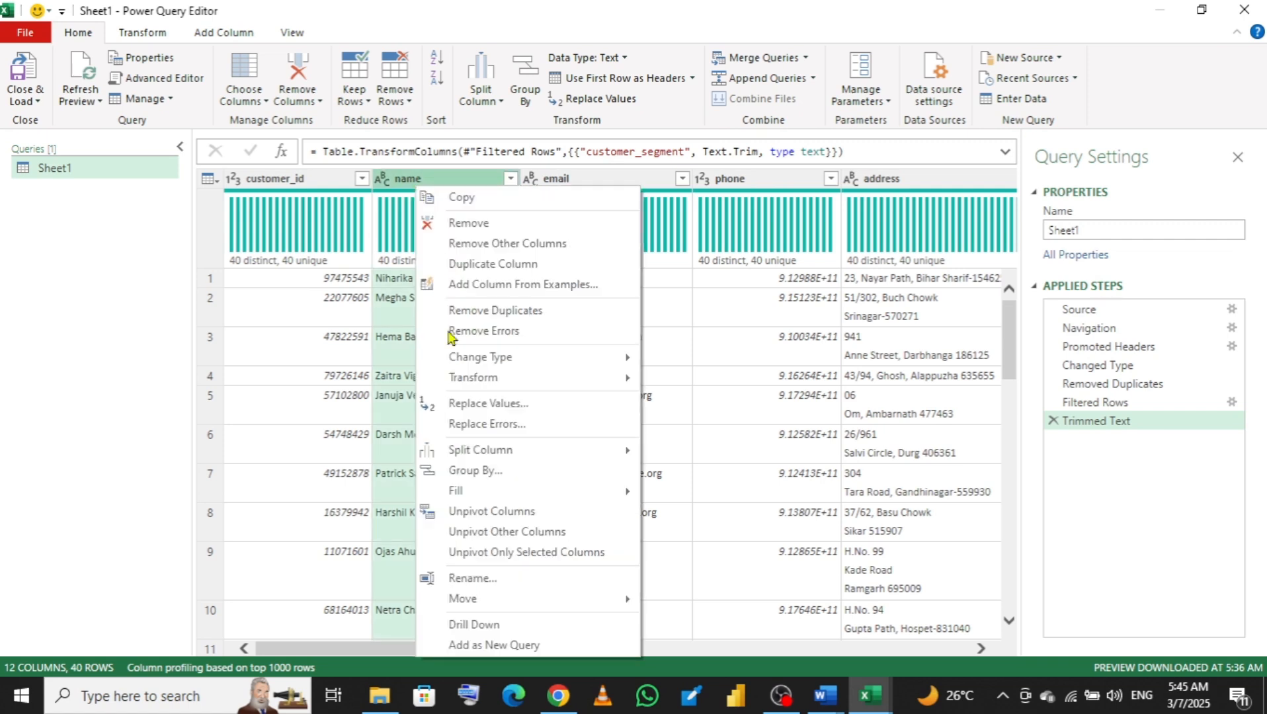
pyautogui.moveTo(511, 379)
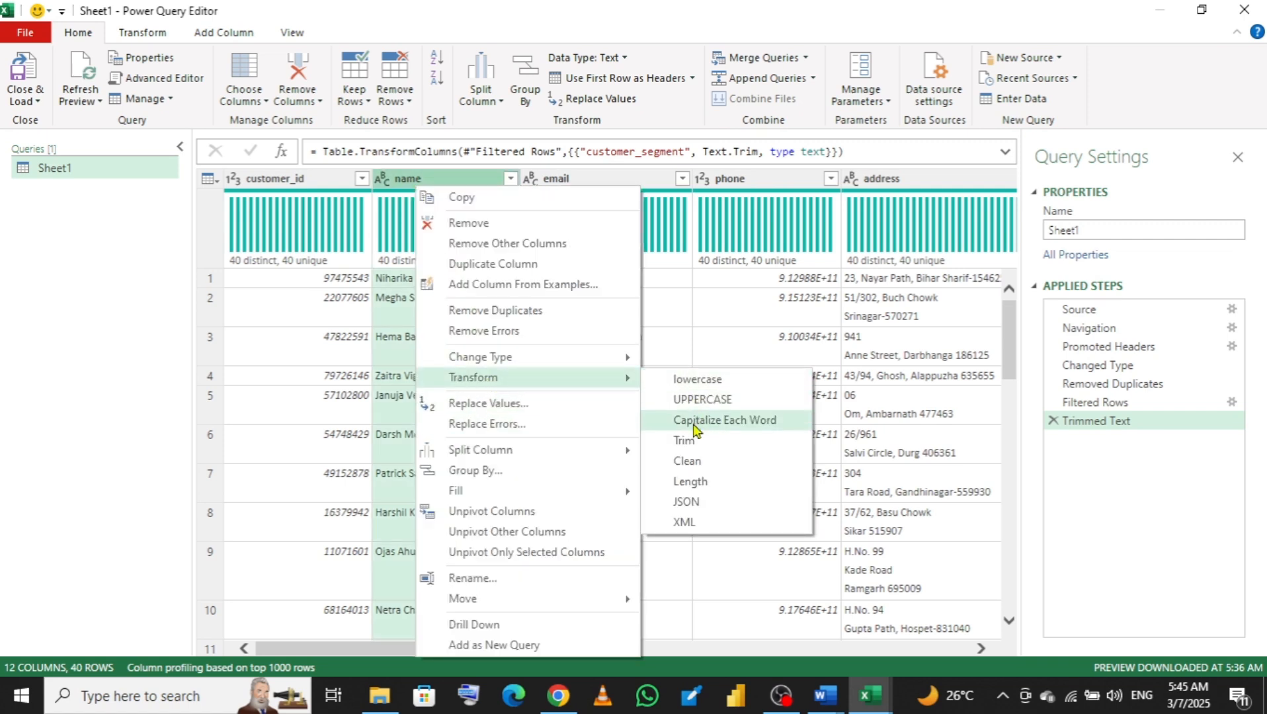
pyautogui.click(681, 443)
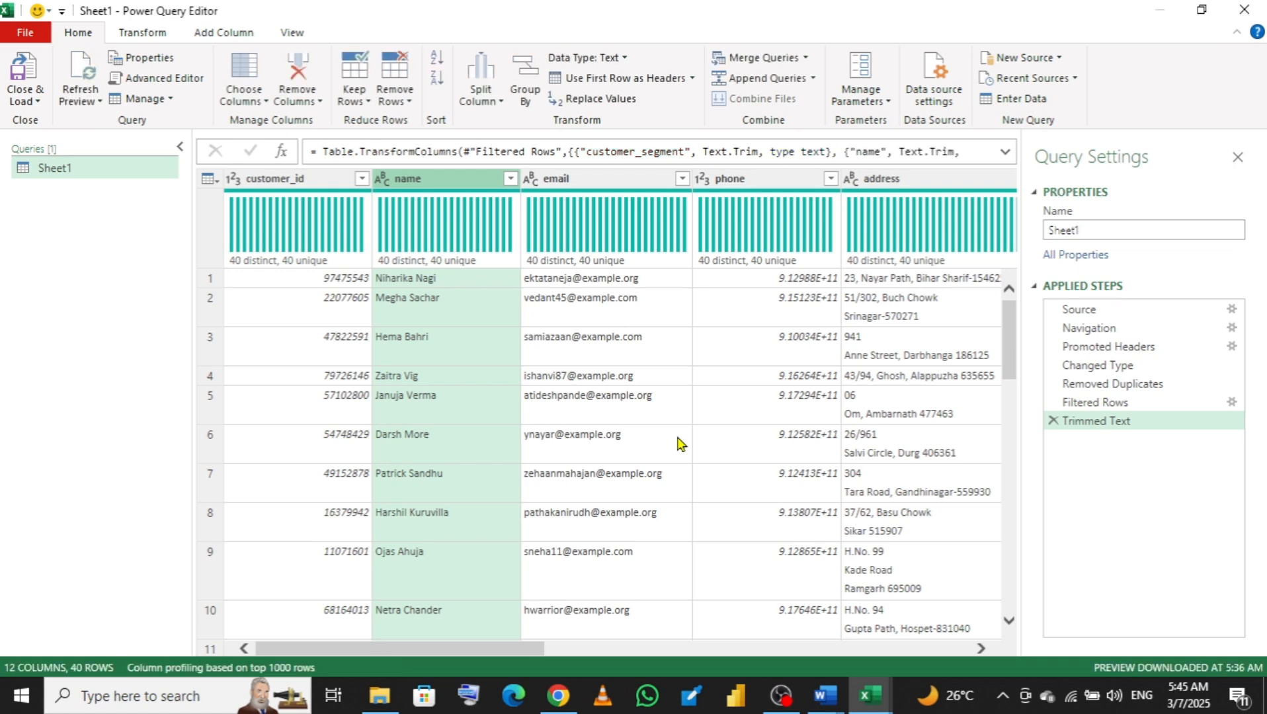
# - Review the Trim and Clean Text and Replace Values techniques in the Word list, and return to the Power Query Editor
pyautogui.moveTo(424, 652); pyautogui.dragTo(900, 634)
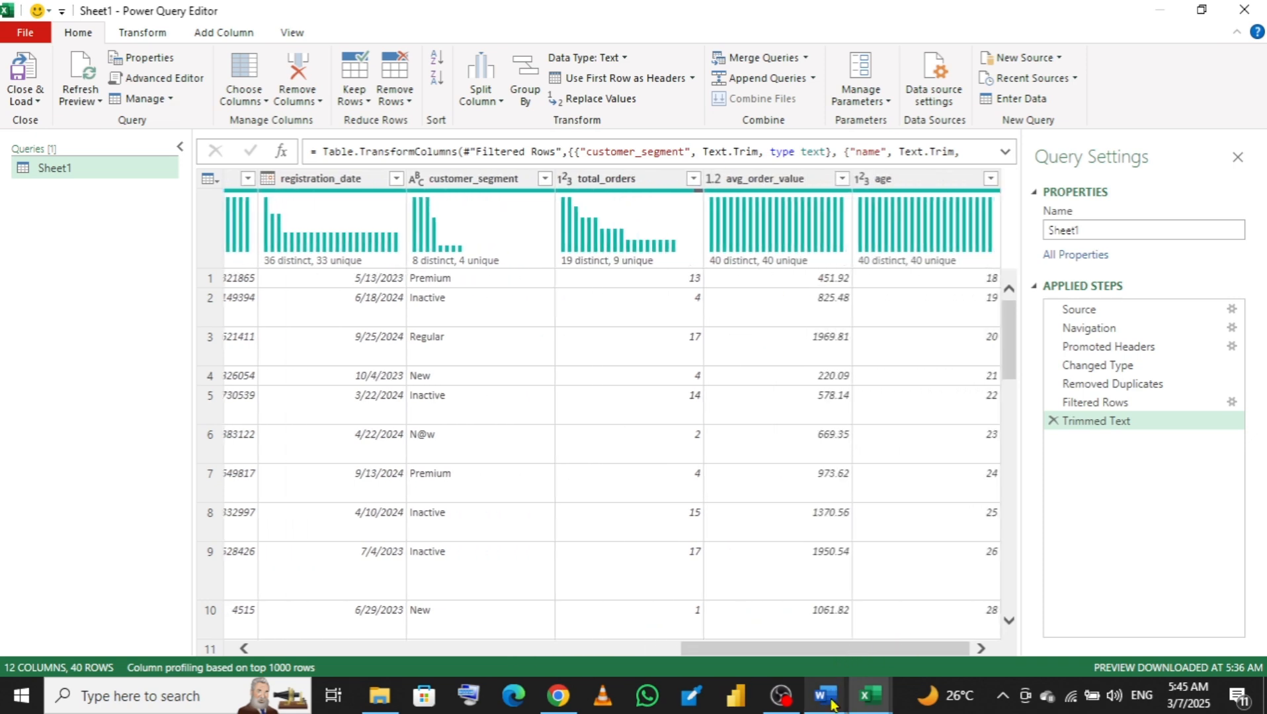
pyautogui.moveTo(831, 704)
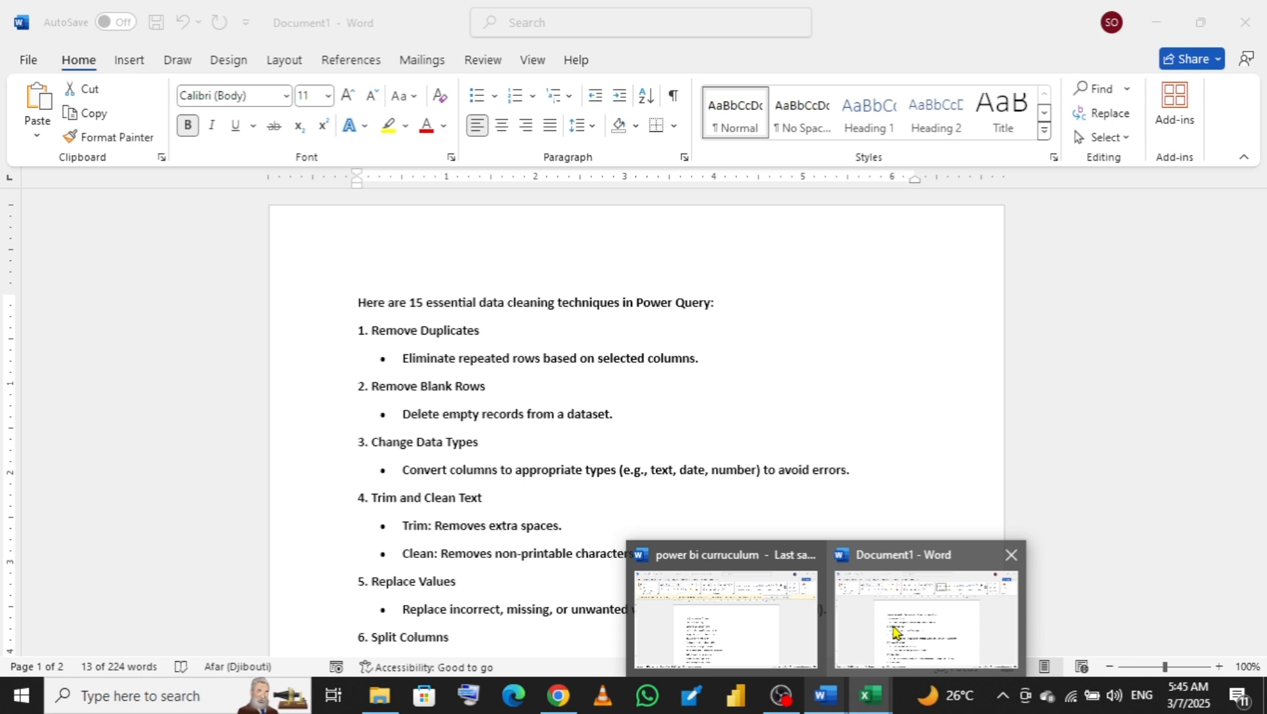
pyautogui.click(893, 628)
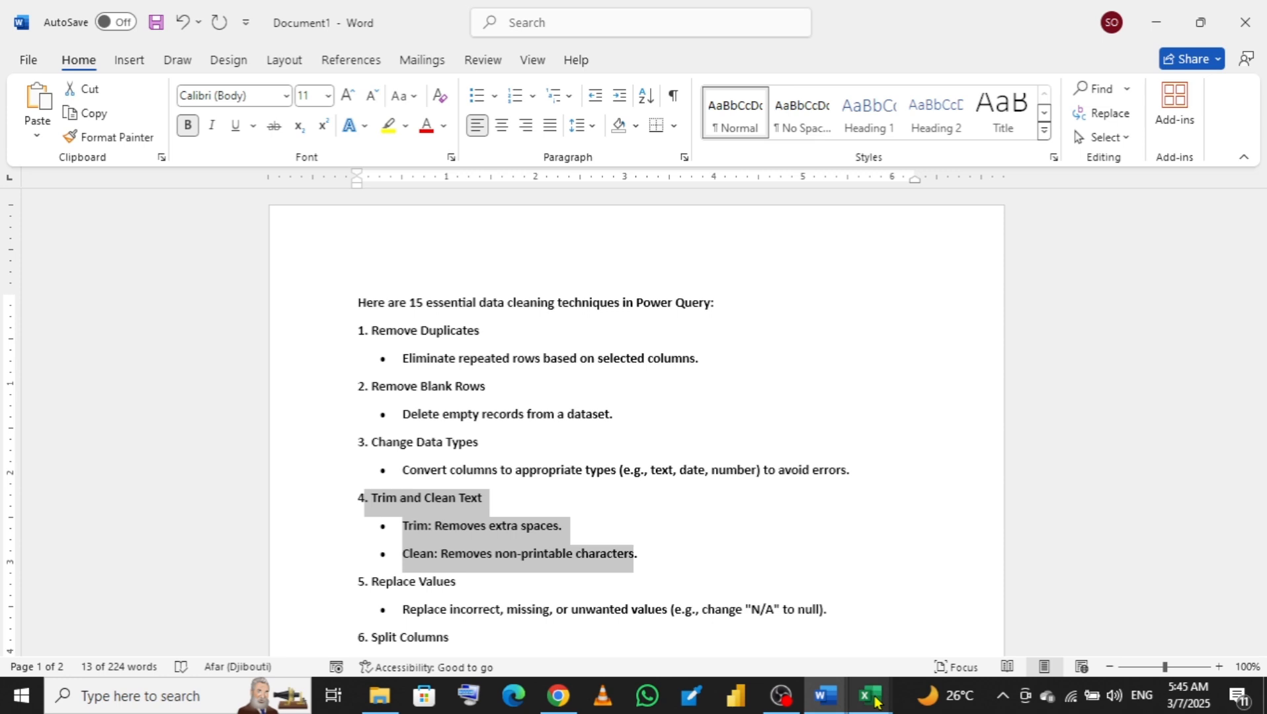
pyautogui.moveTo(874, 699)
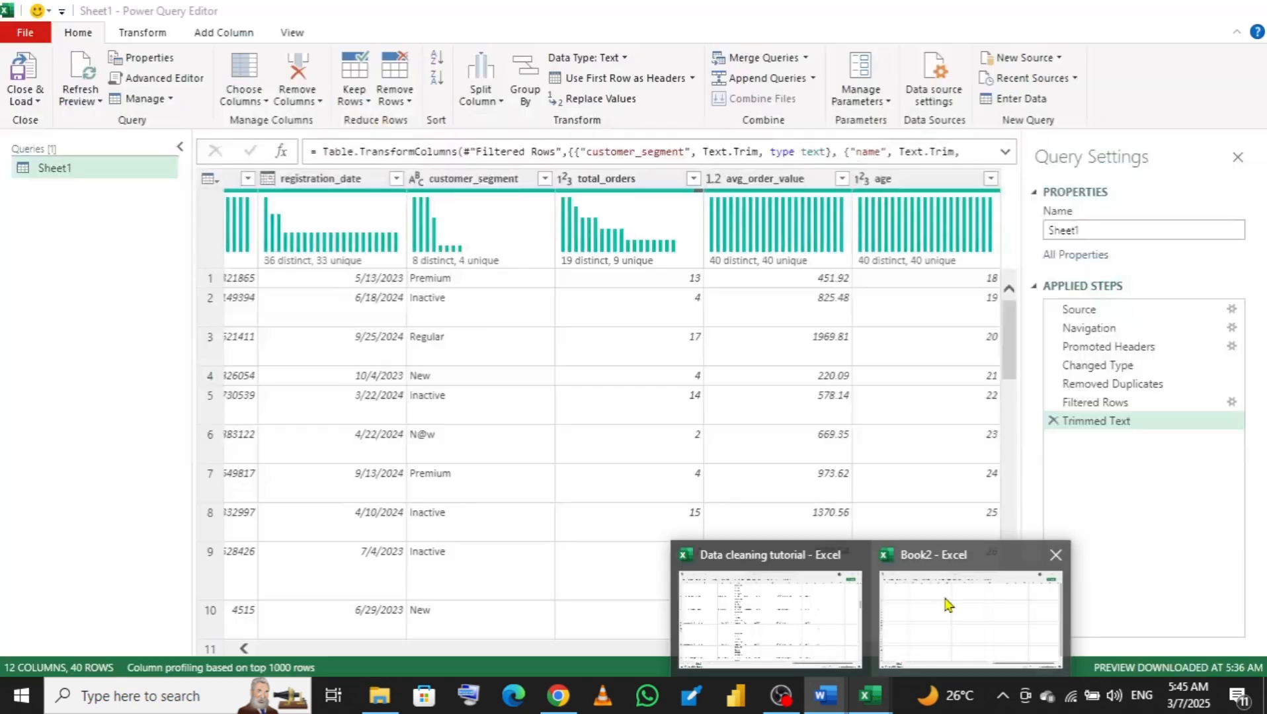
pyautogui.click(946, 606)
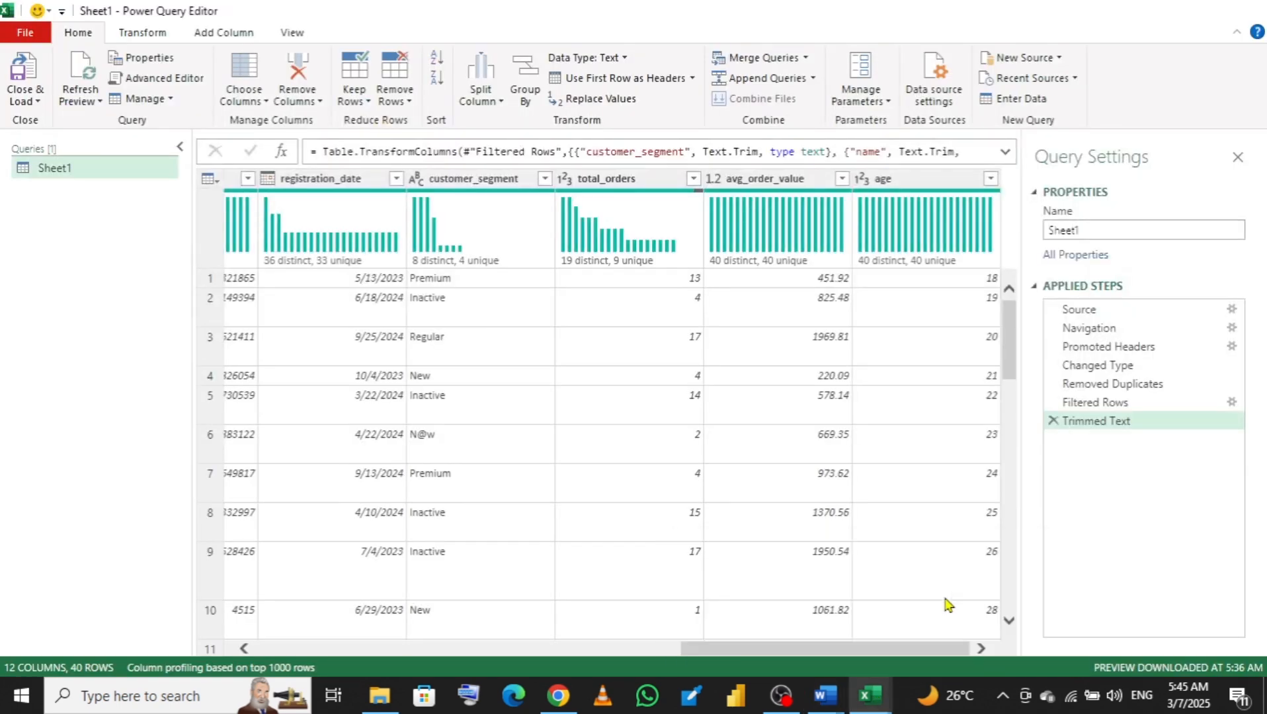
pyautogui.moveTo(746, 650)
pyautogui.mouseDown()
pyautogui.moveTo(594, 651)
pyautogui.moveTo(760, 651)
pyautogui.mouseUp()
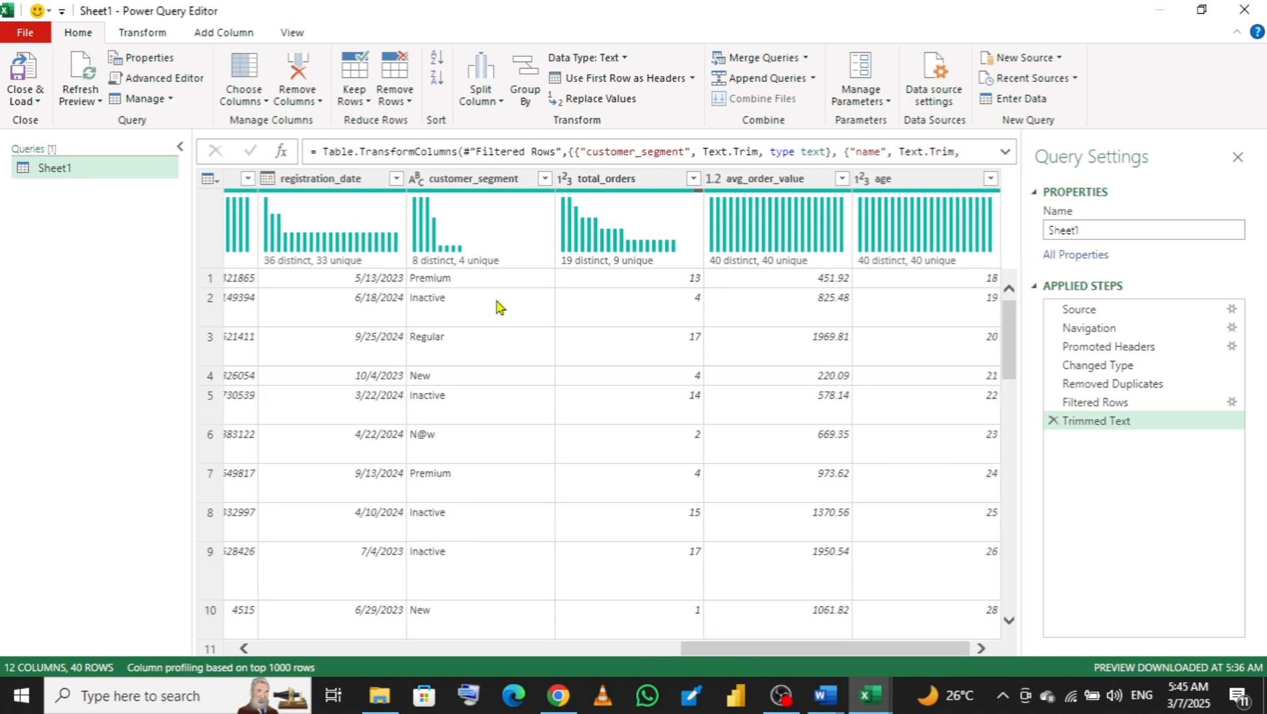
# - Copy the misspelled value Inaactive from customer_segment using a temporary filter, and delete that filter from the applied steps
pyautogui.click(544, 179)
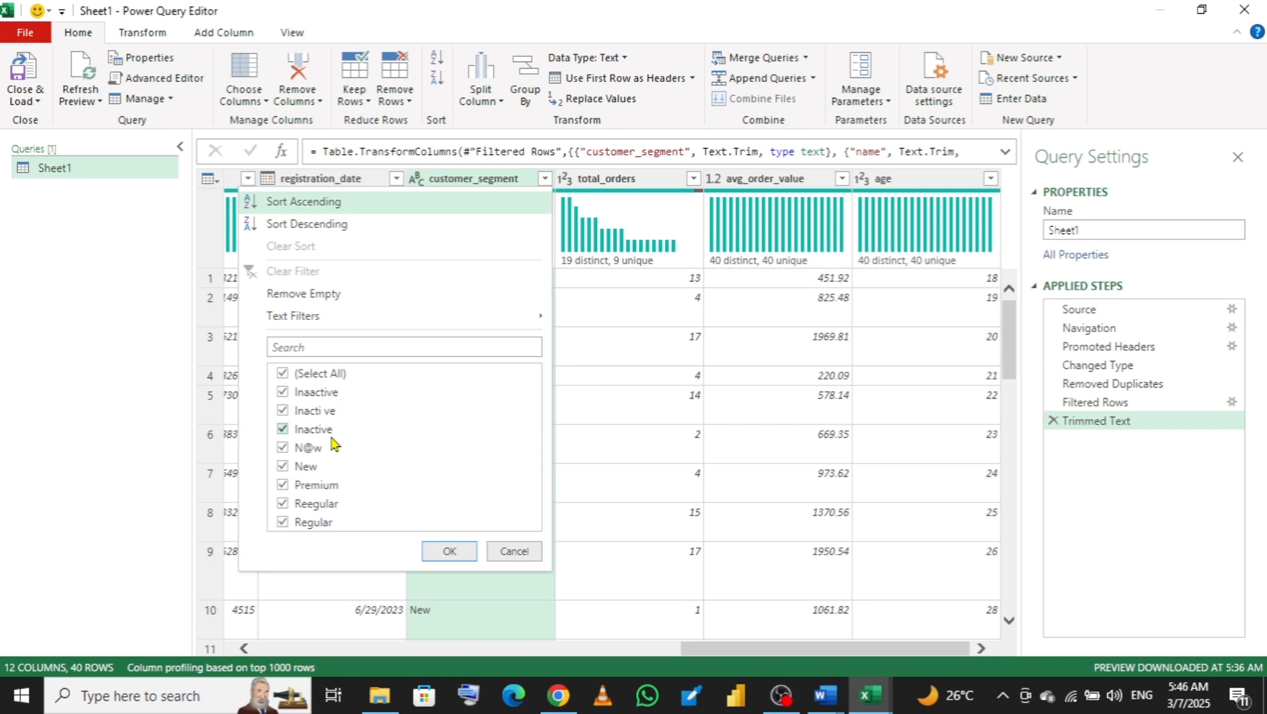
pyautogui.click(283, 374)
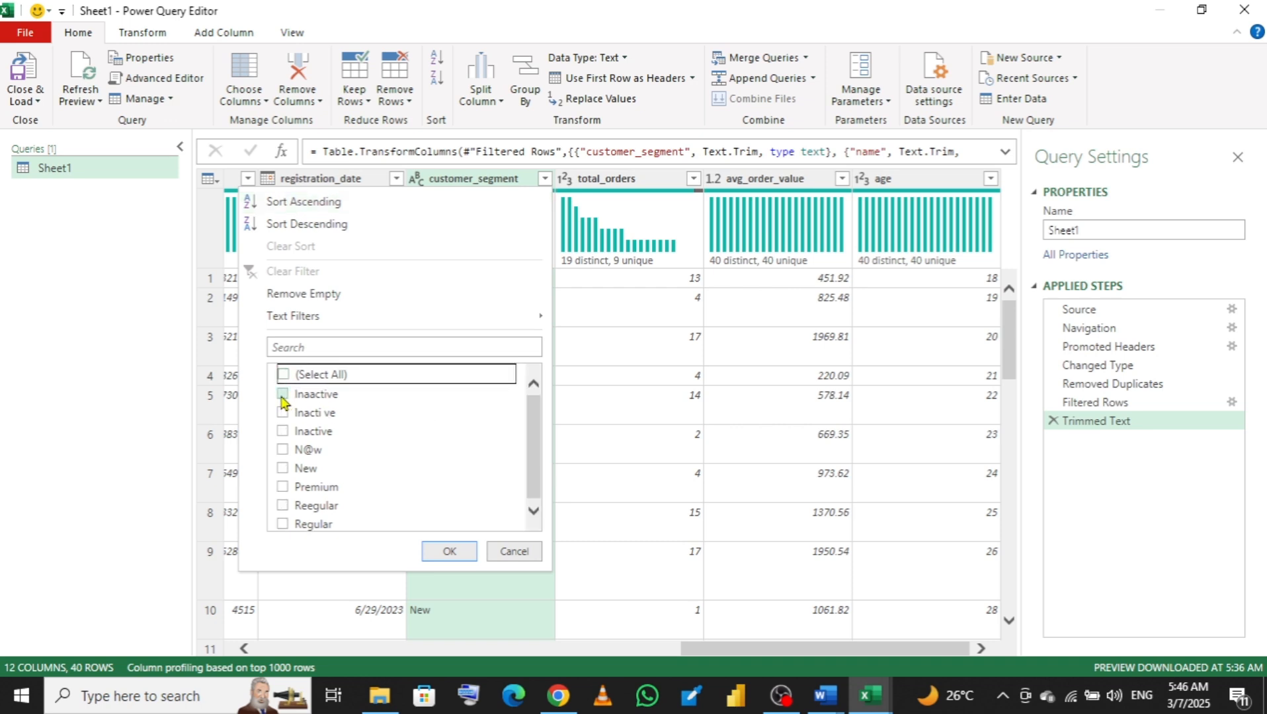
pyautogui.click(282, 397)
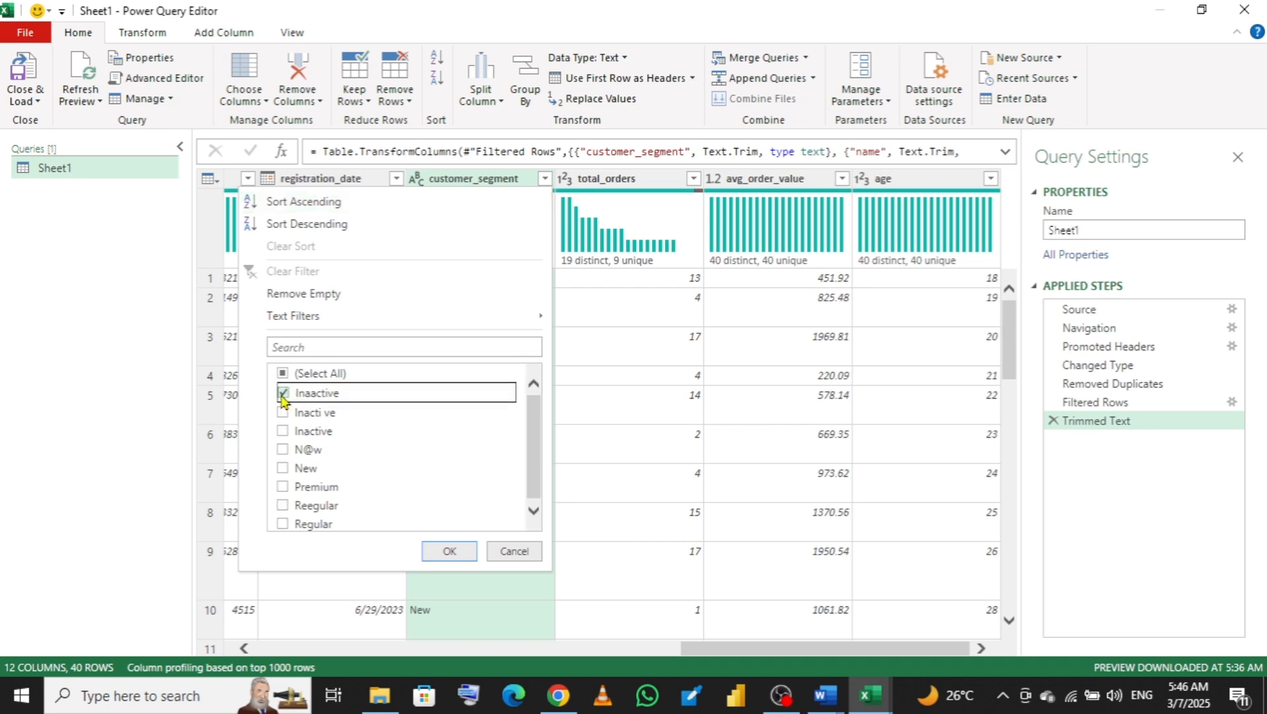
pyautogui.click(447, 552)
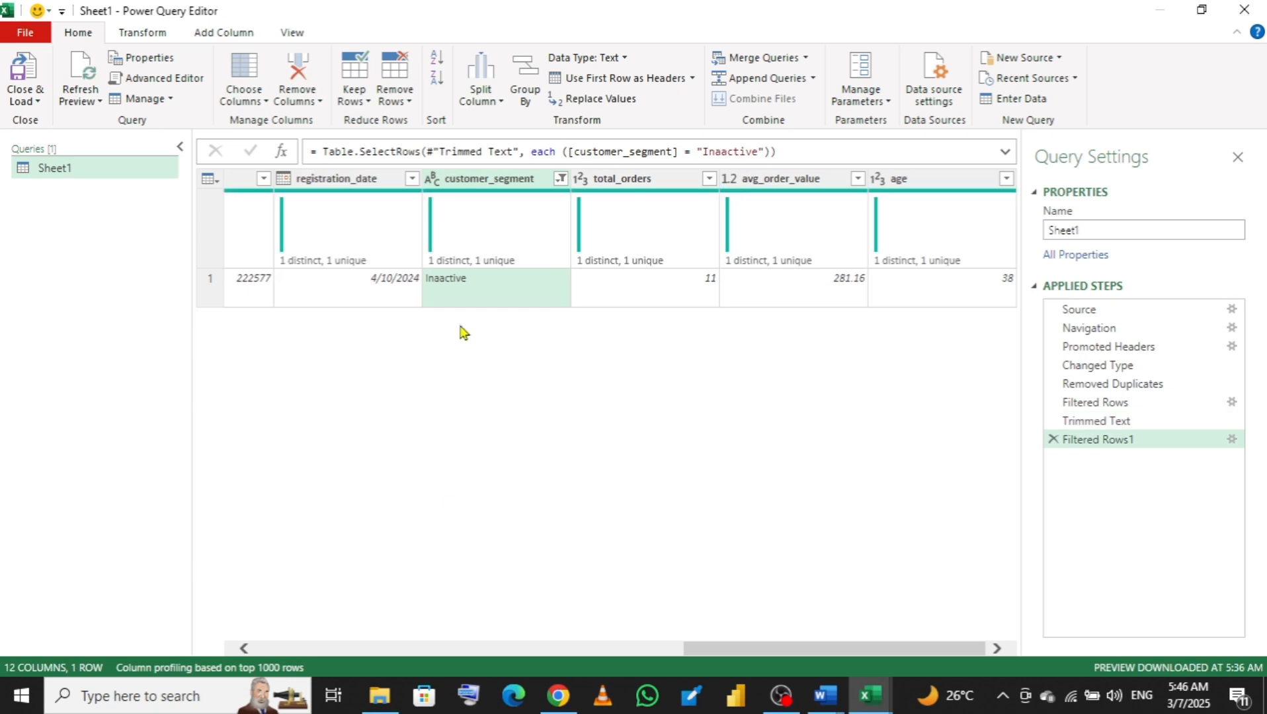
pyautogui.rightClick(460, 300)
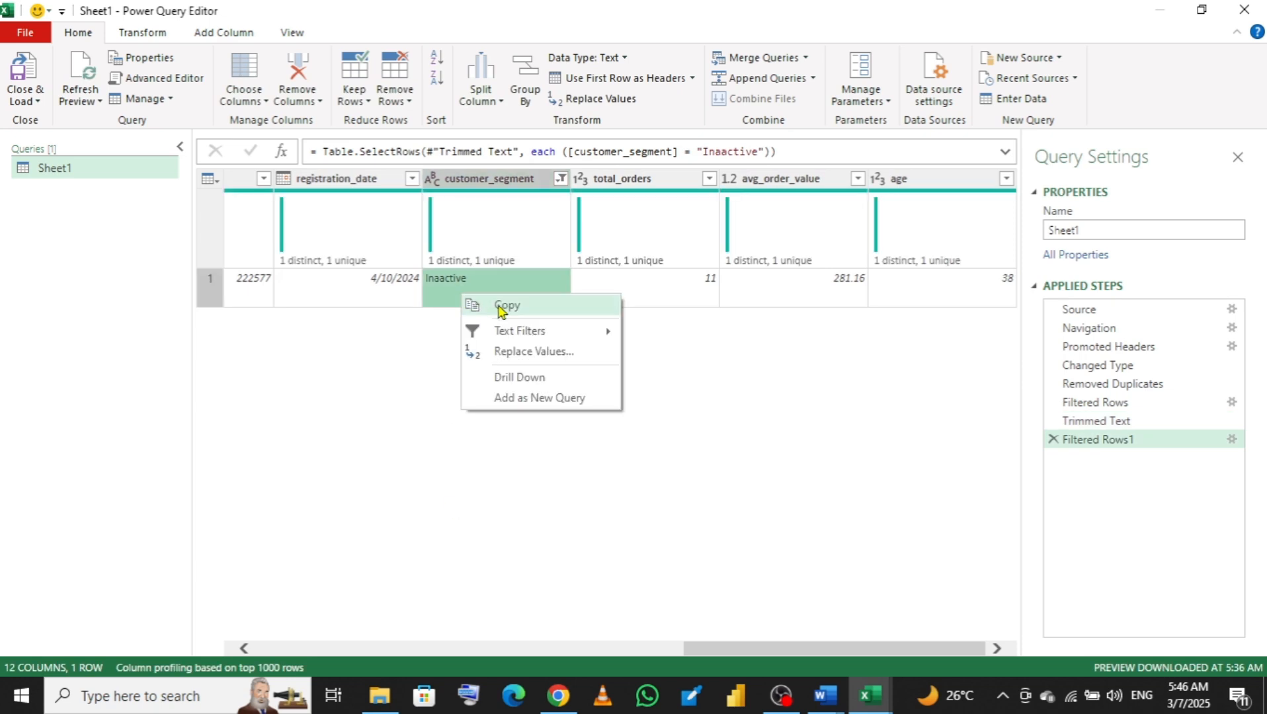
pyautogui.click(520, 309)
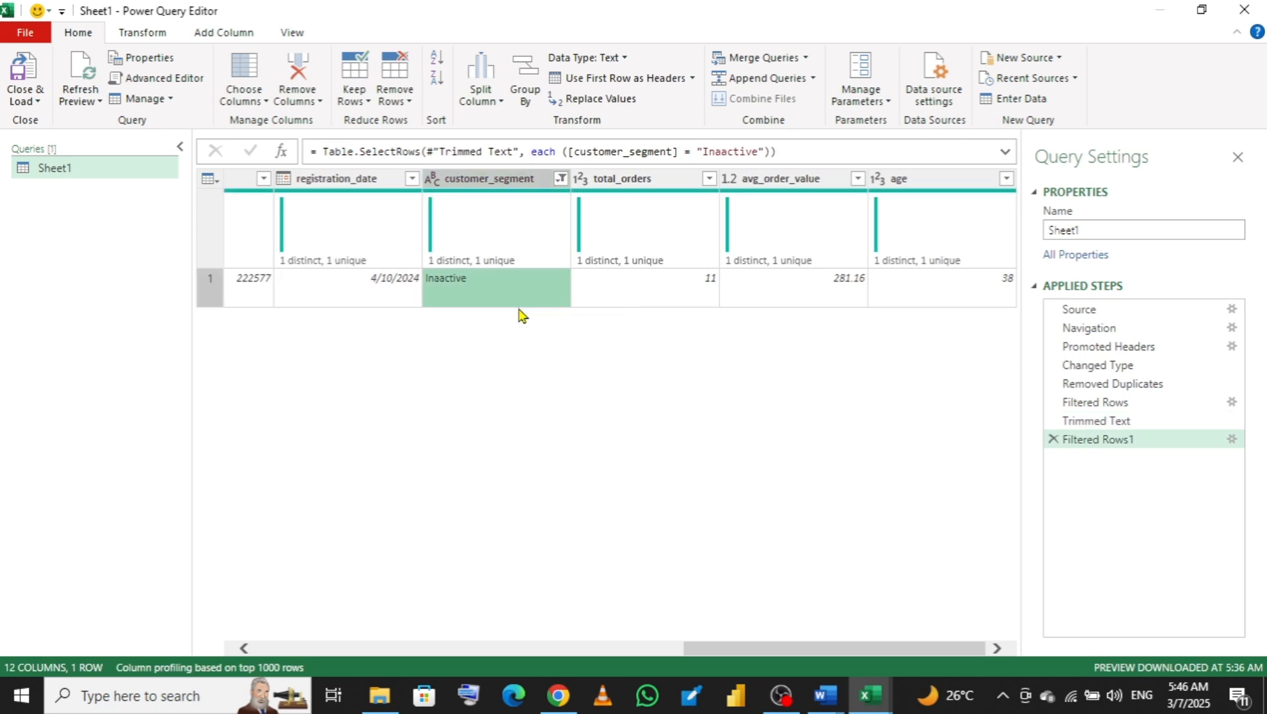
pyautogui.click(1052, 439)
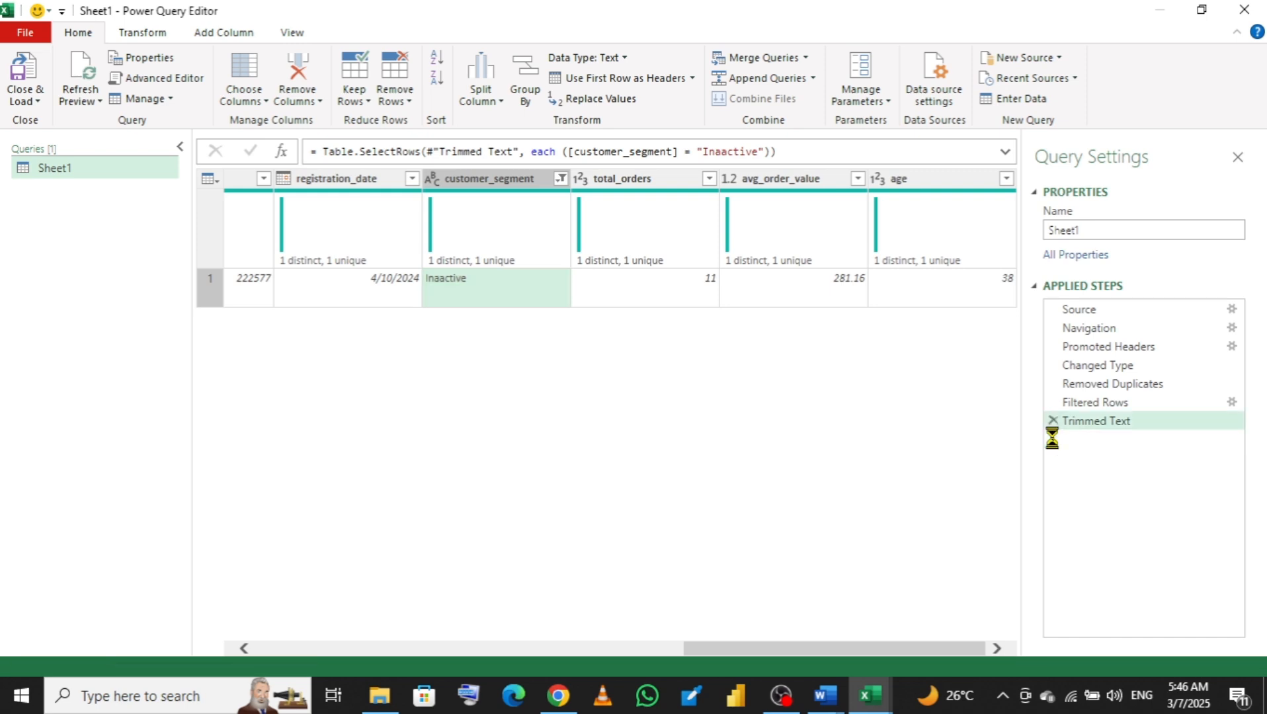
# - Replace Inaactive with Inactive in the customer_segment column, matching entire cell contents
pyautogui.click(492, 179)
pyautogui.rightClick(493, 177)
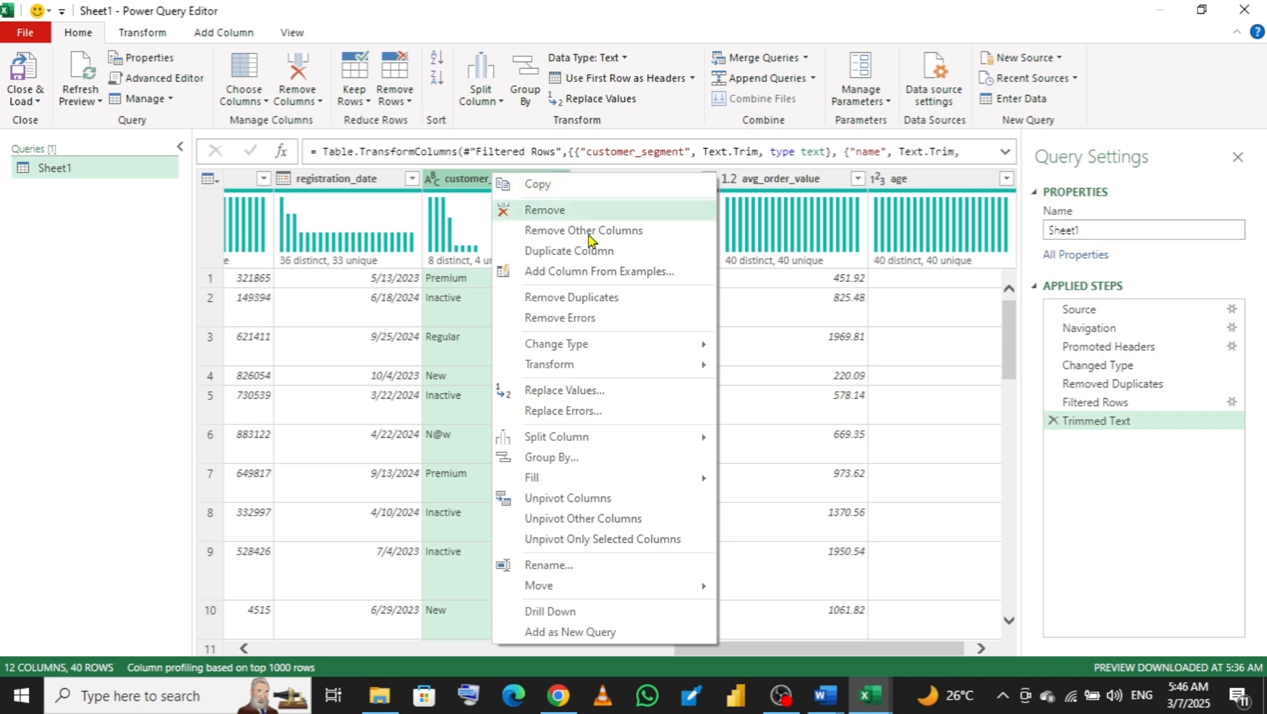
pyautogui.click(550, 392)
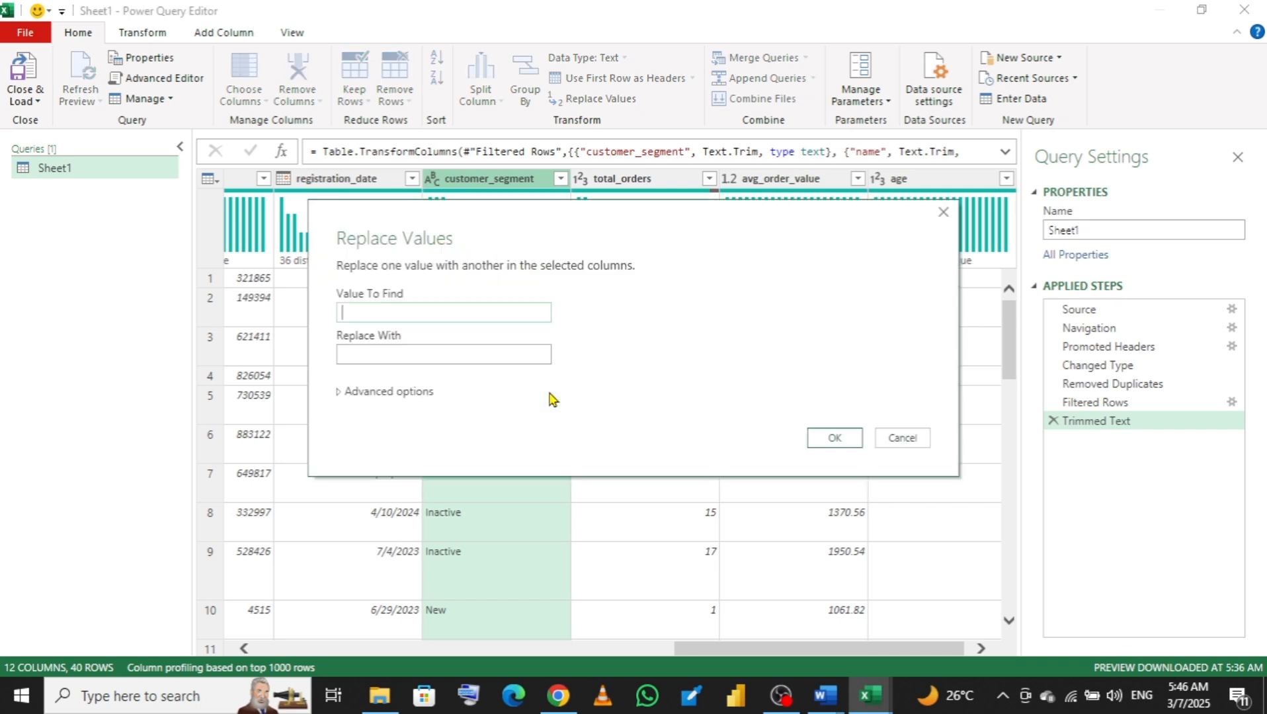
pyautogui.write('Inaactive')
pyautogui.click(473, 353)
pyautogui.click(339, 392)
pyautogui.click(342, 411)
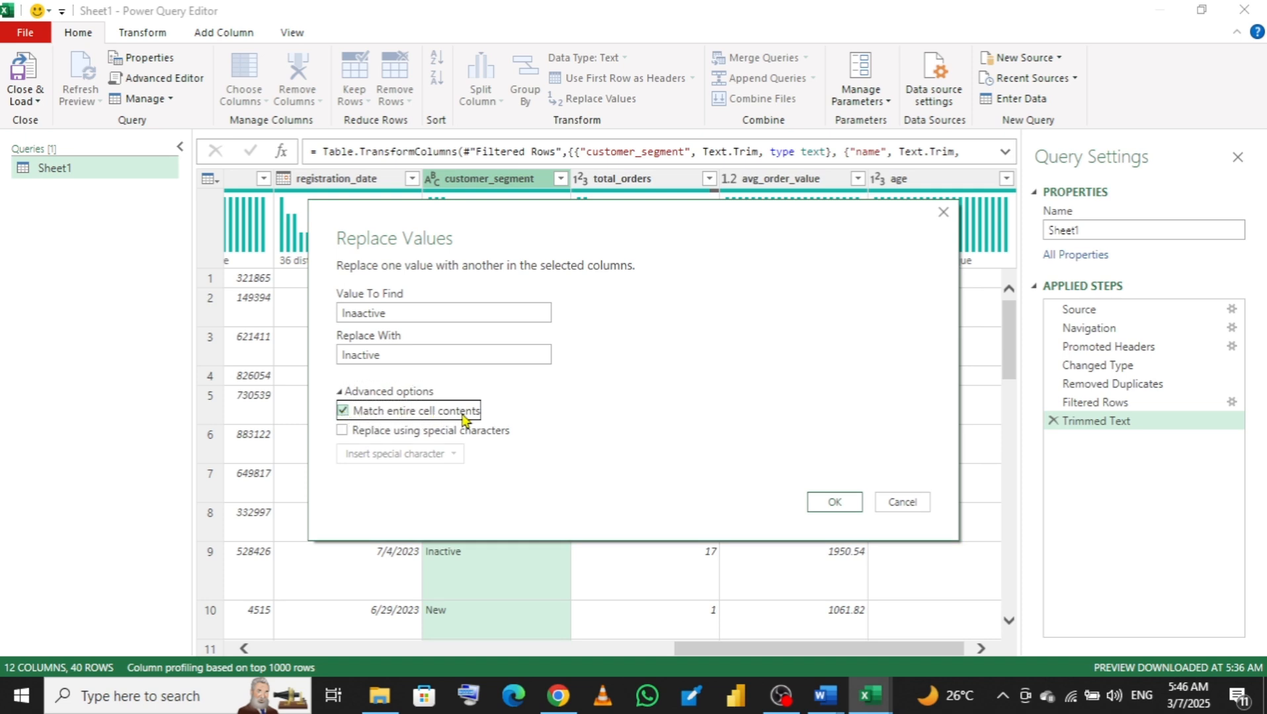
pyautogui.click(835, 506)
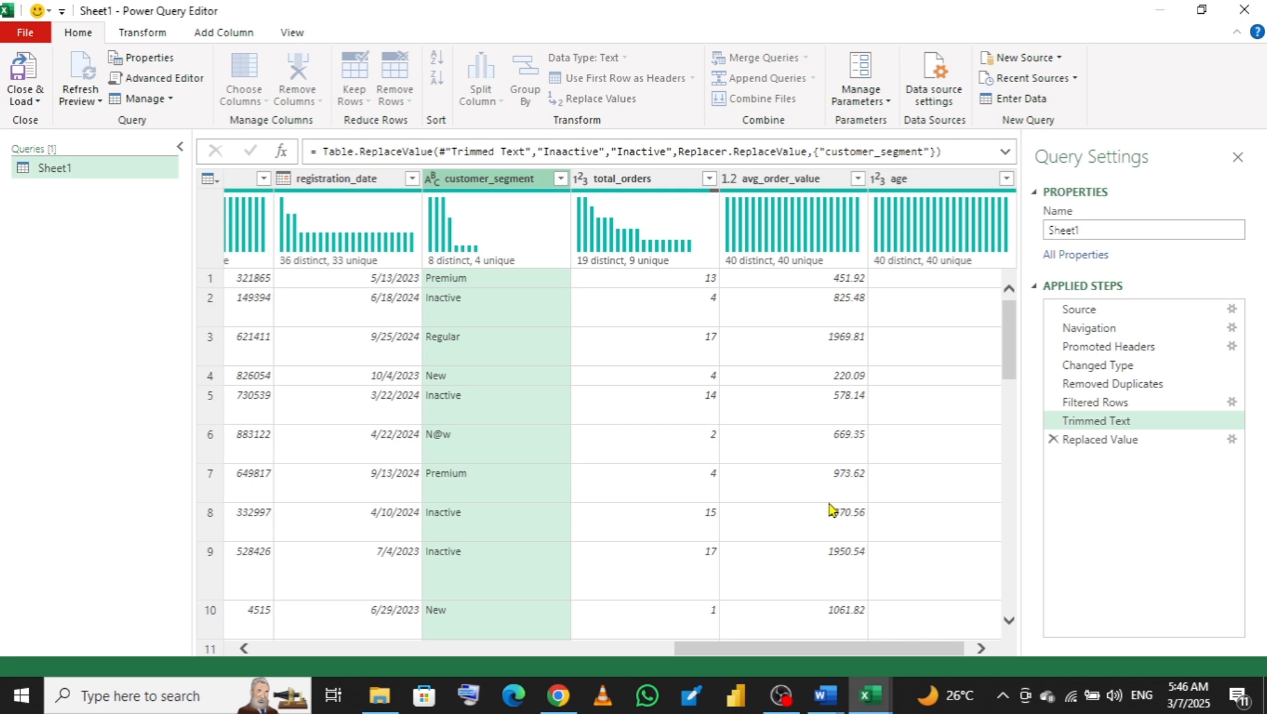
# - Copy the value "Inacti ve" from customer_segment using a temporary filter, and delete that filter from the applied steps
pyautogui.click(560, 179)
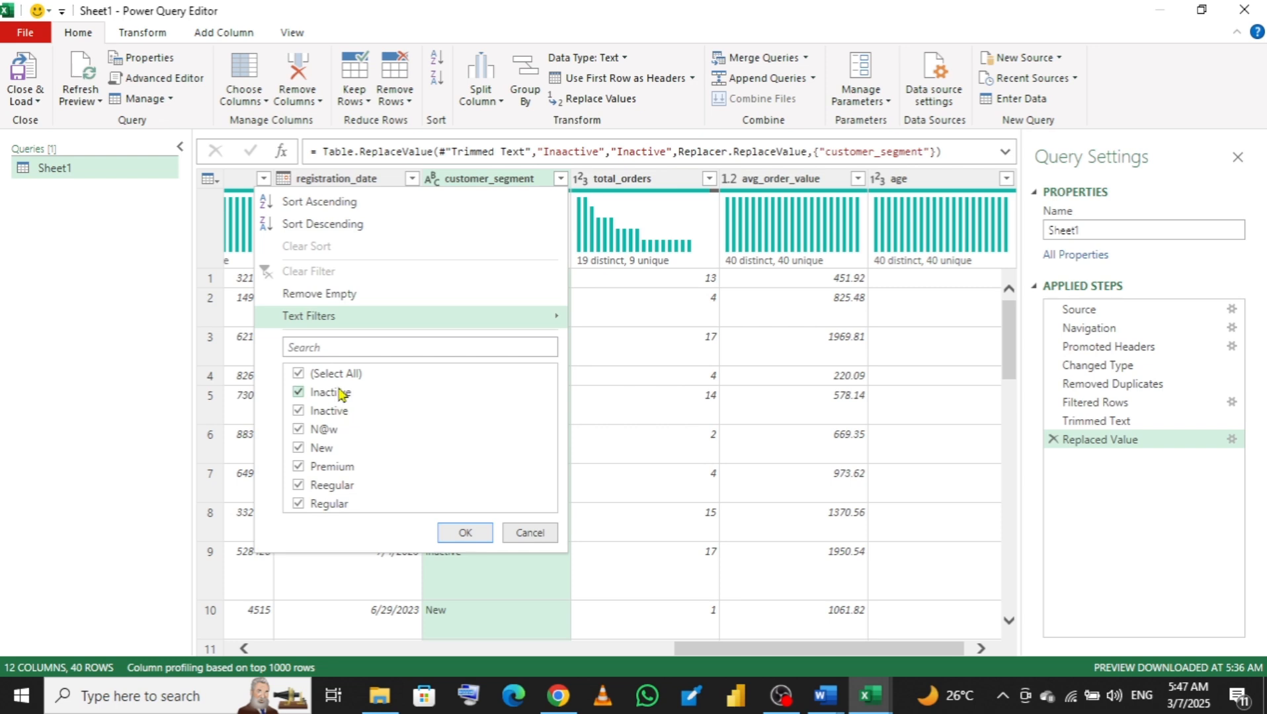
pyautogui.click(299, 374)
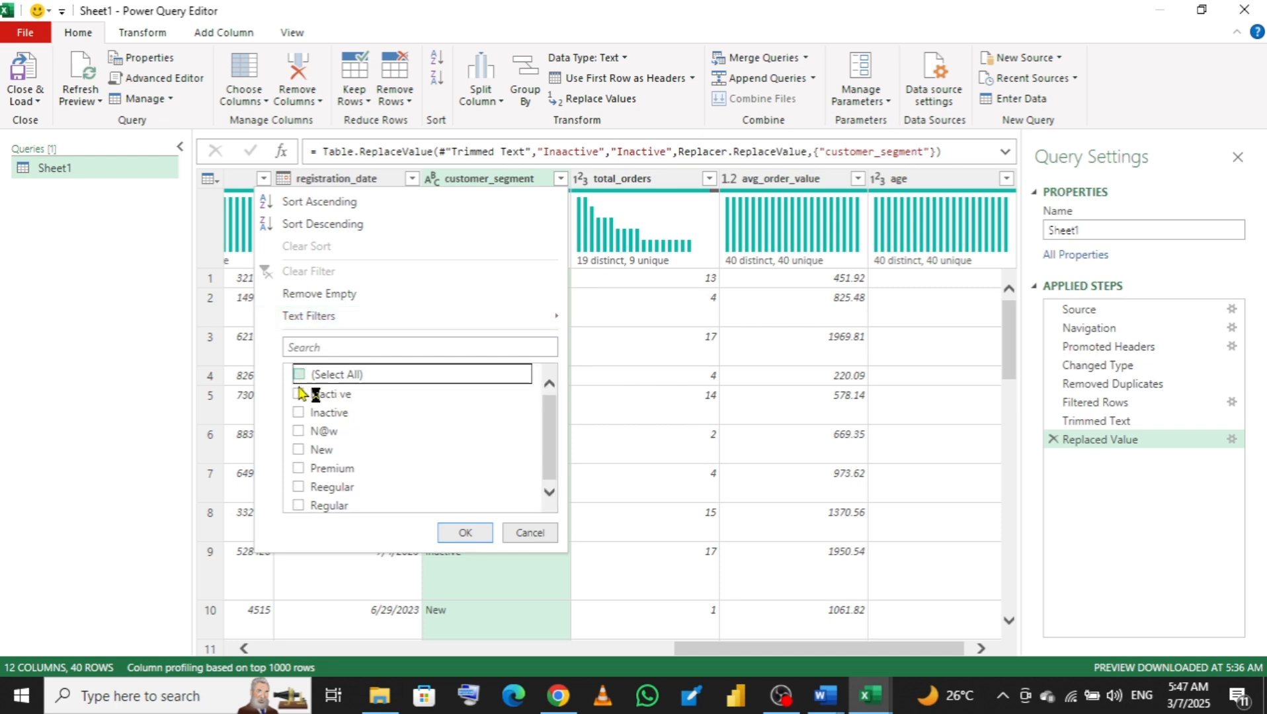
pyautogui.click(299, 394)
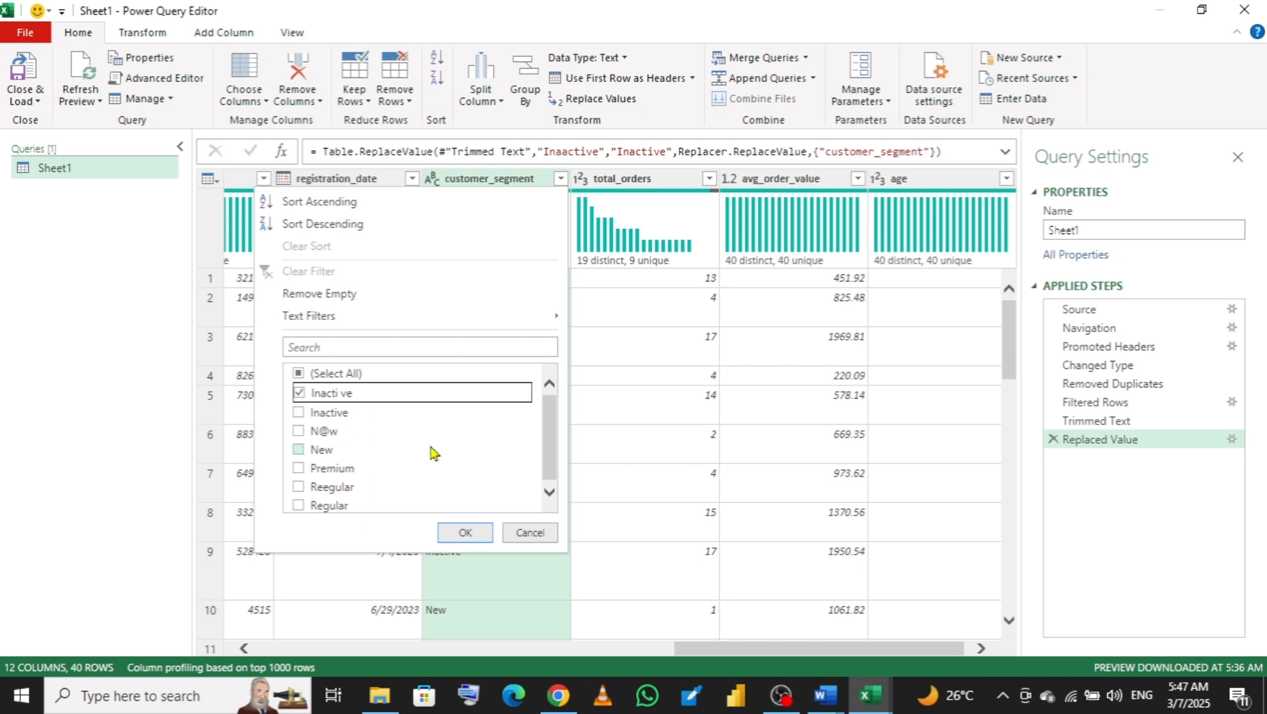
pyautogui.click(466, 537)
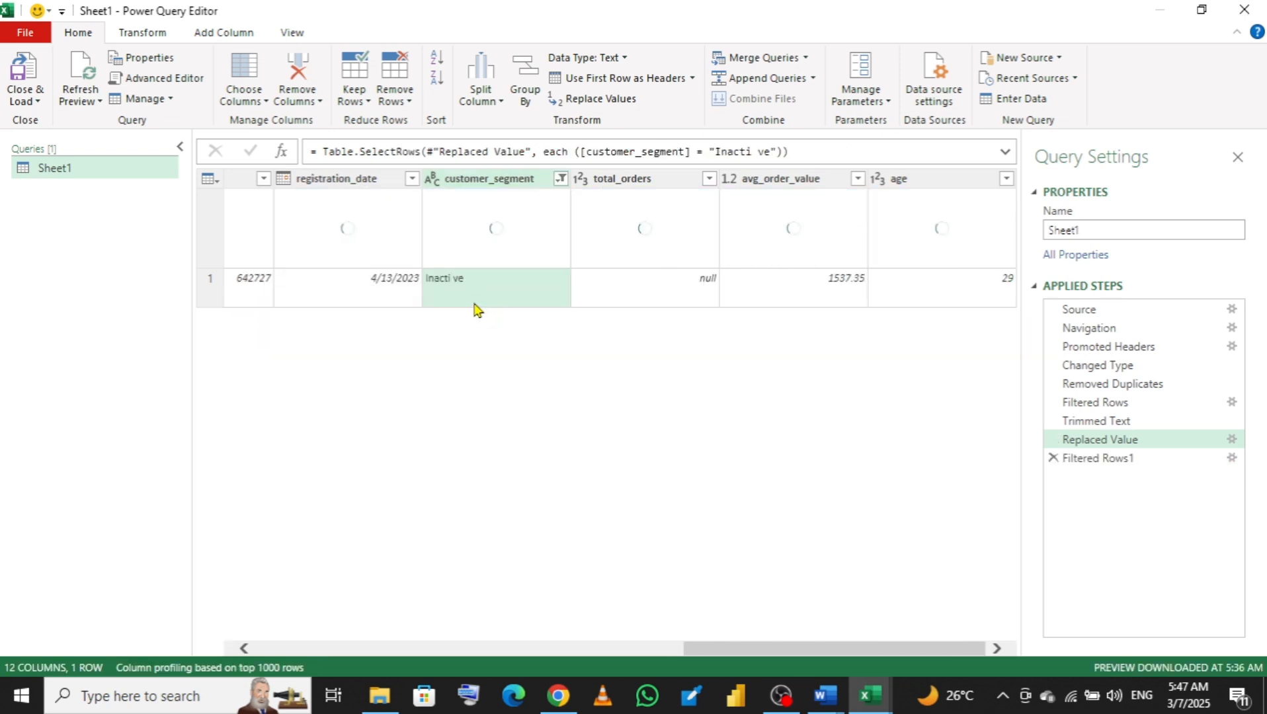
pyautogui.rightClick(471, 292)
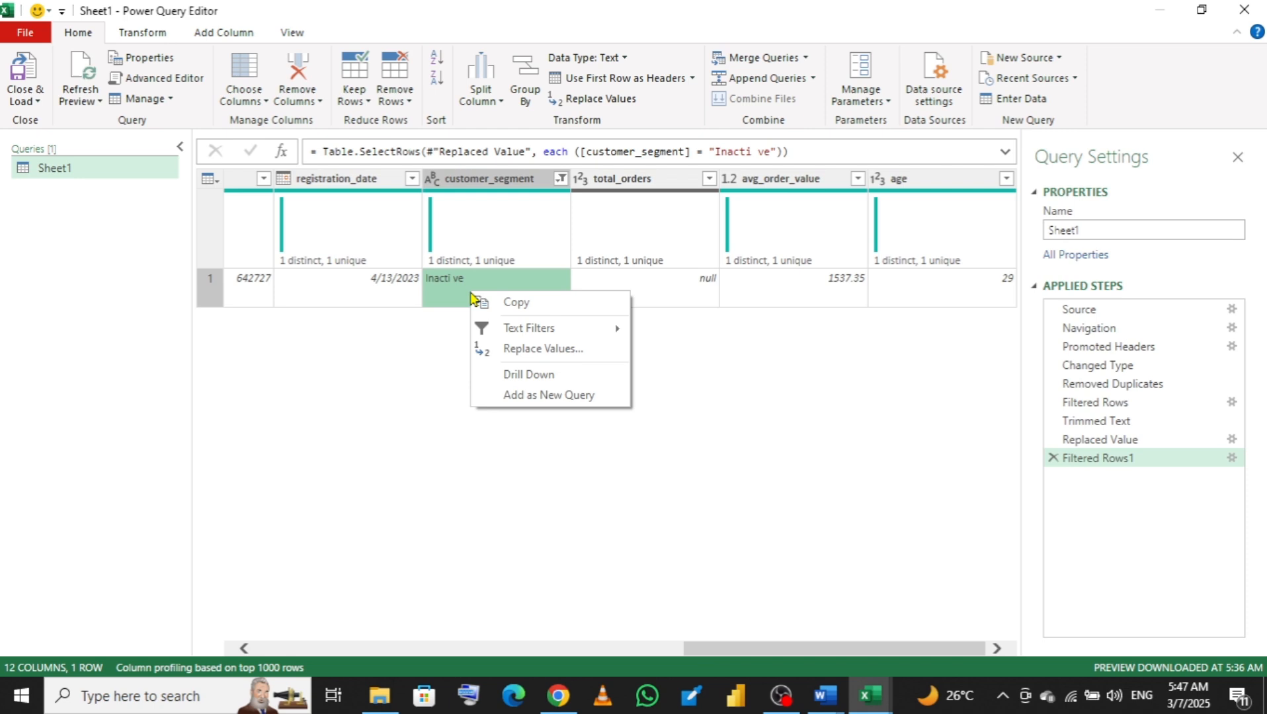
pyautogui.click(515, 302)
pyautogui.click(1053, 457)
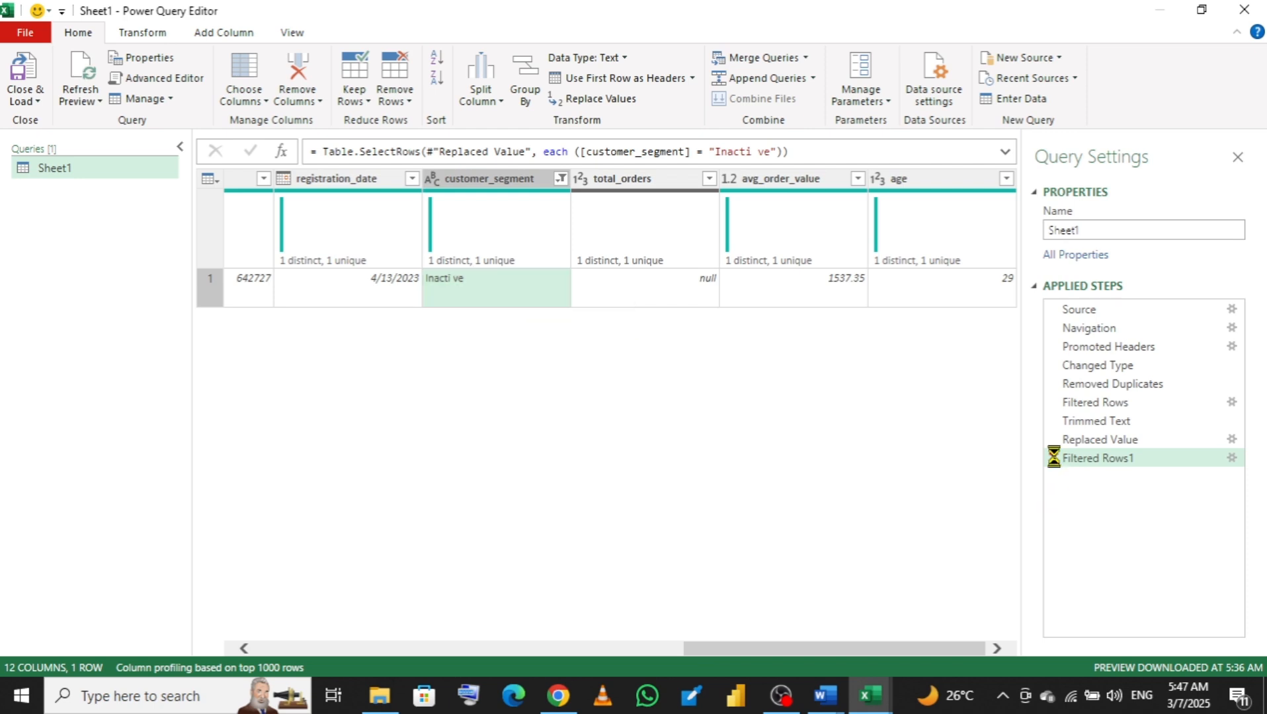
# - Replace "Inacti ve" with Inactive in customer_segment, matching entire cell contents, and check the column's list of values
pyautogui.rightClick(510, 180)
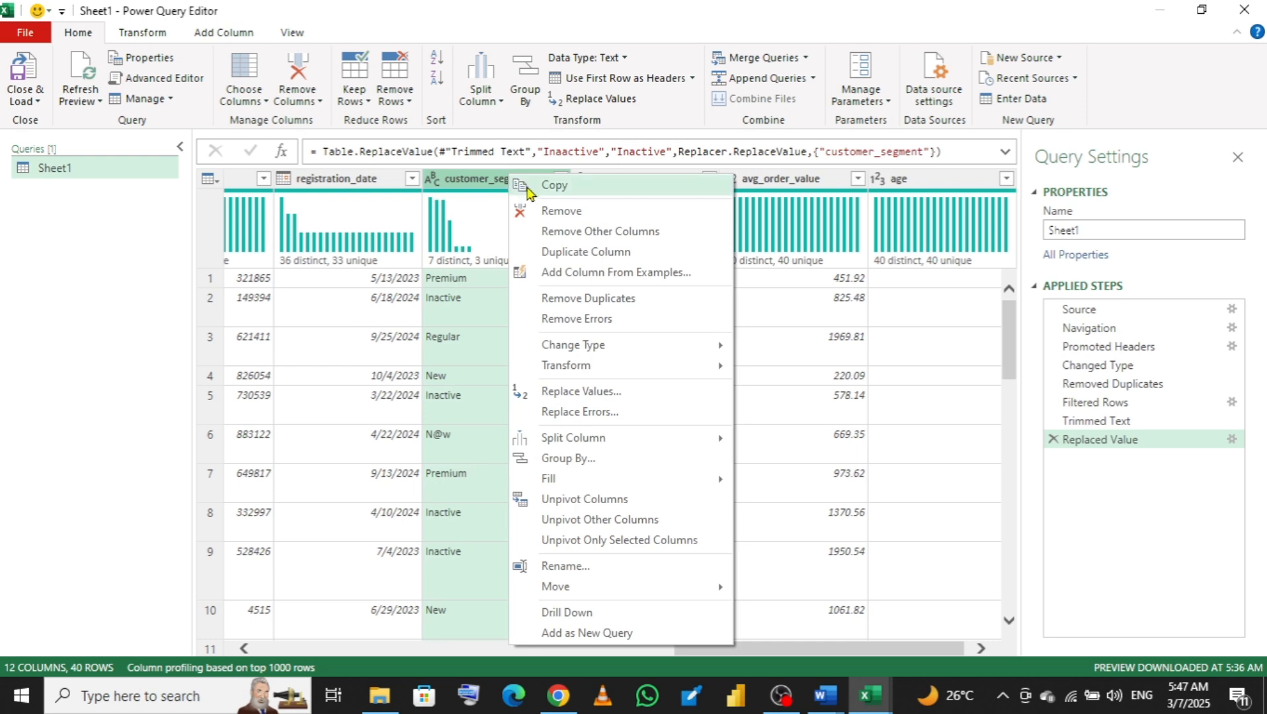
pyautogui.click(583, 395)
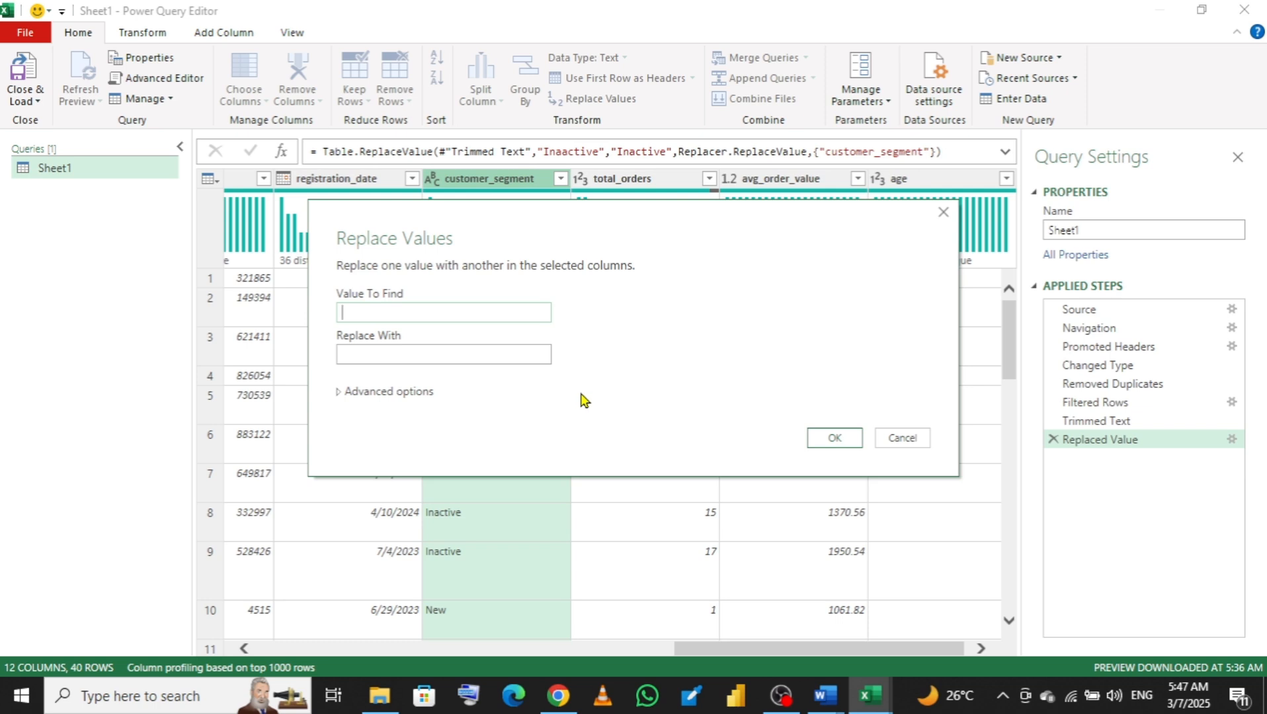
pyautogui.write('Inacti ve')
pyautogui.click(463, 355)
pyautogui.click(339, 394)
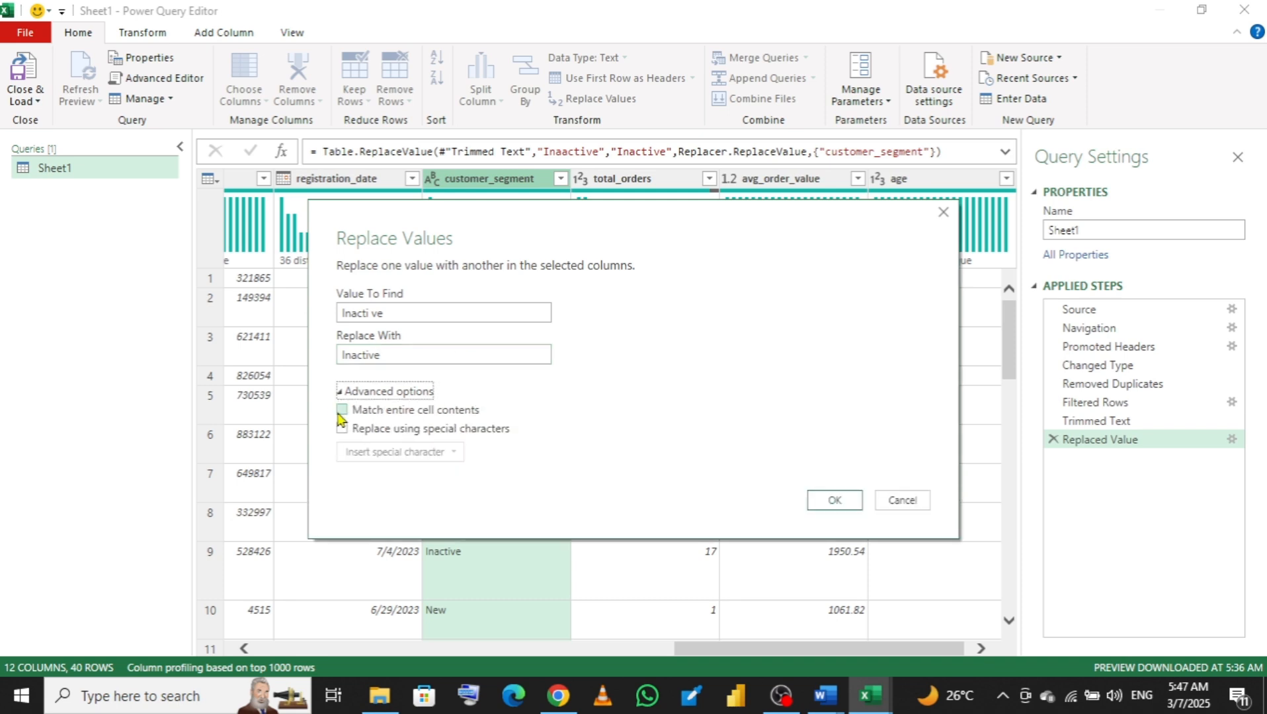
pyautogui.click(342, 410)
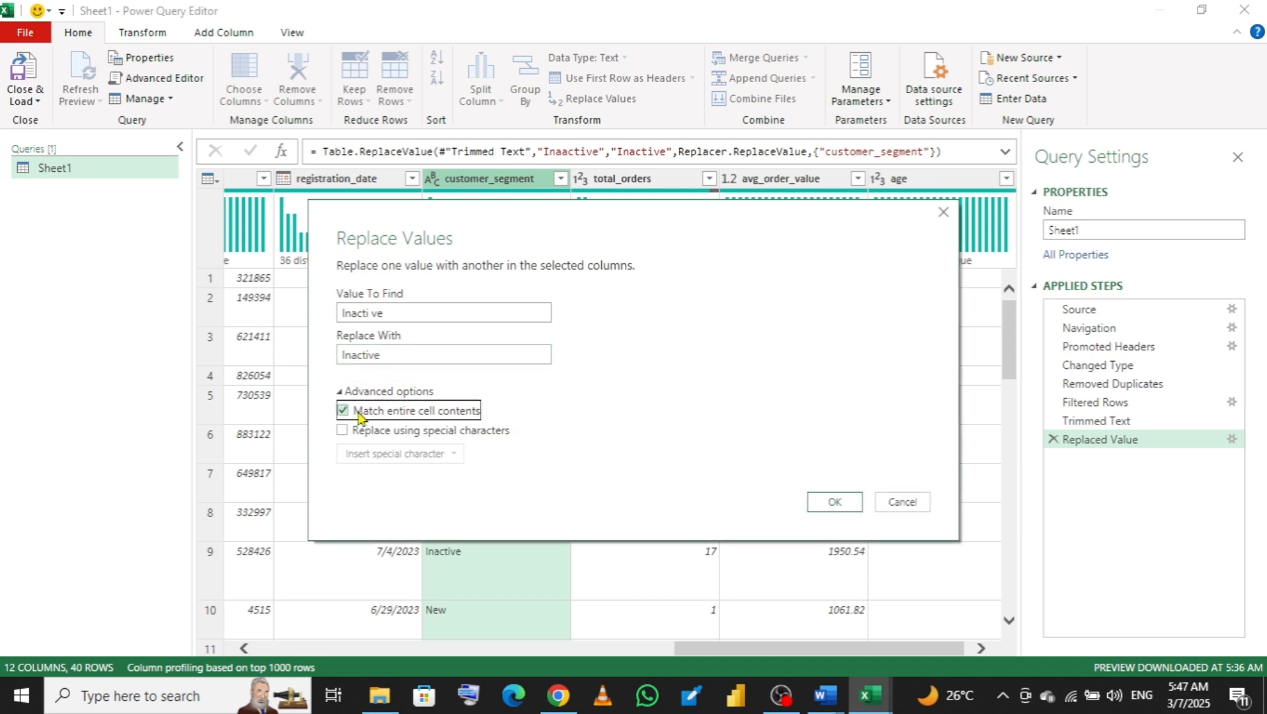
pyautogui.click(831, 503)
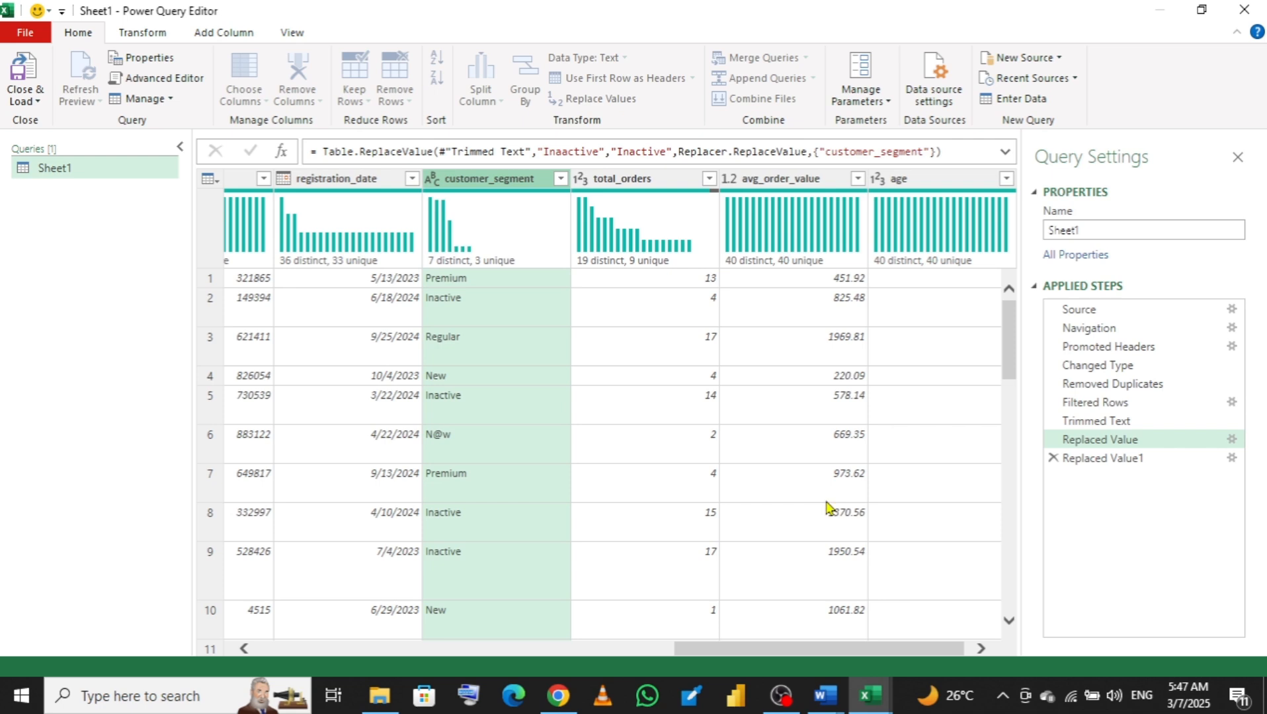
pyautogui.click(560, 178)
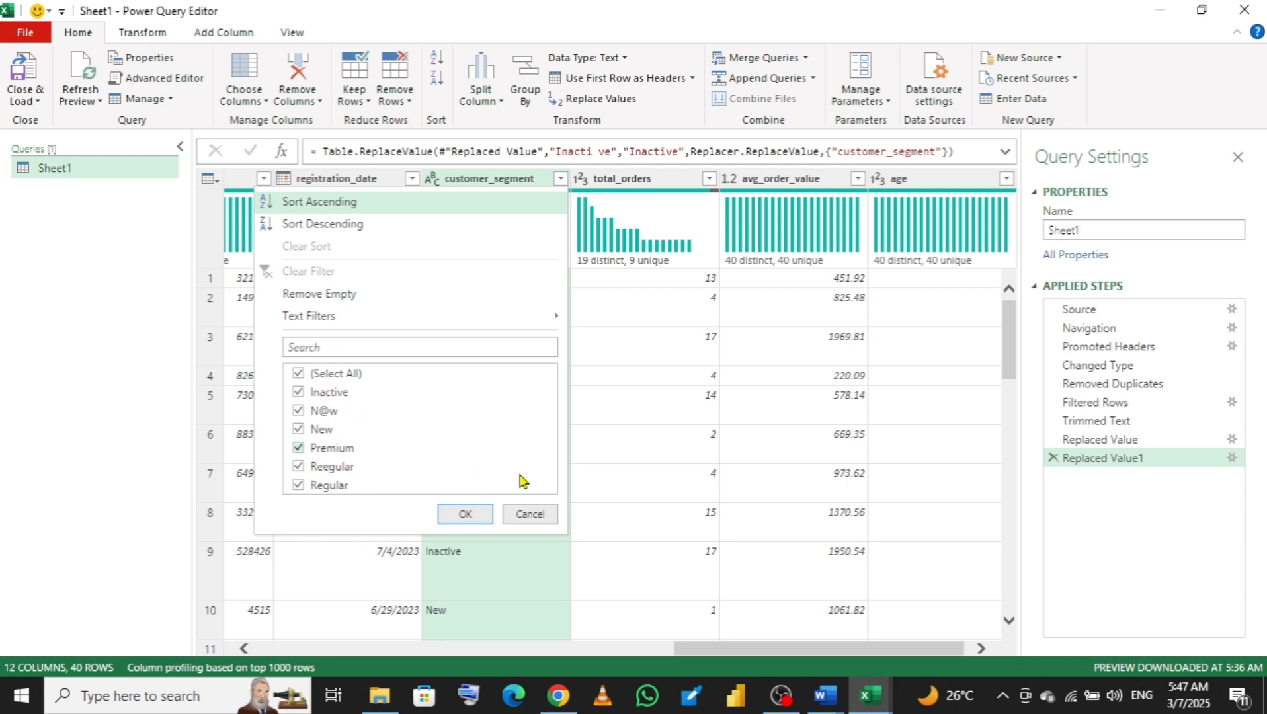
pyautogui.click(521, 522)
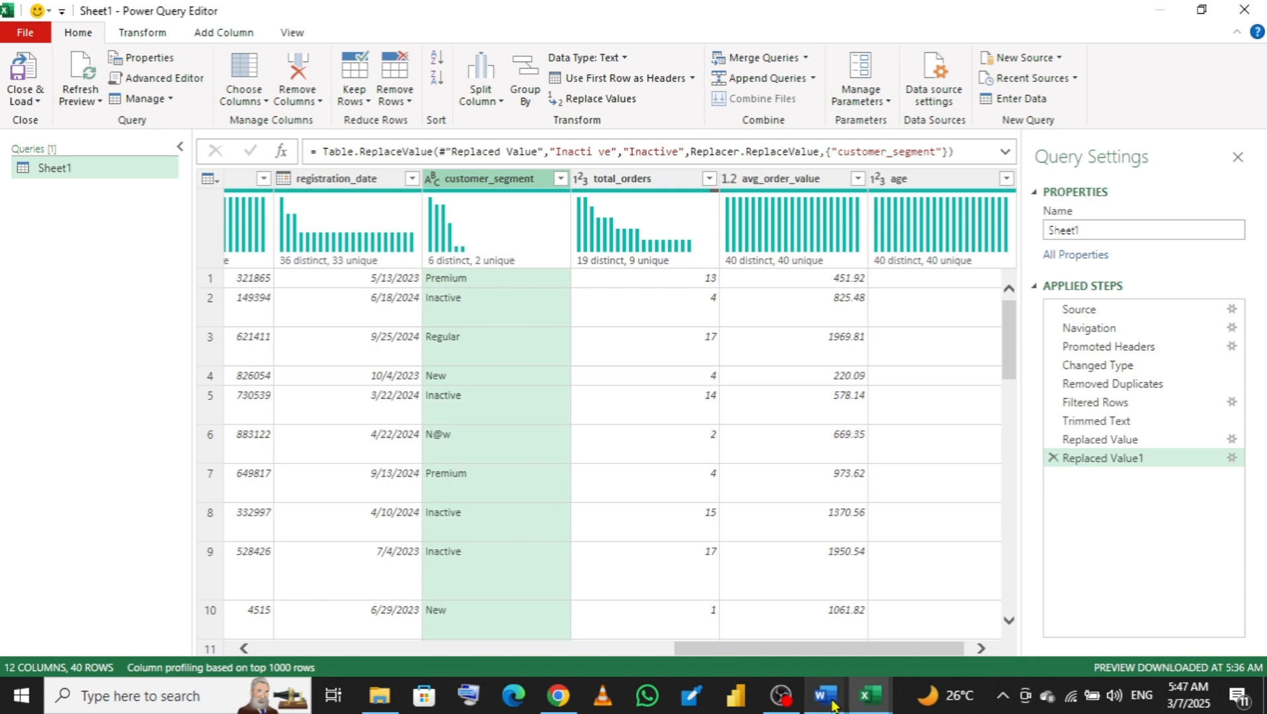
# - Review the Replace Values through Conditional Columns techniques in the Word list, and return to the Power Query Editor
pyautogui.moveTo(833, 706)
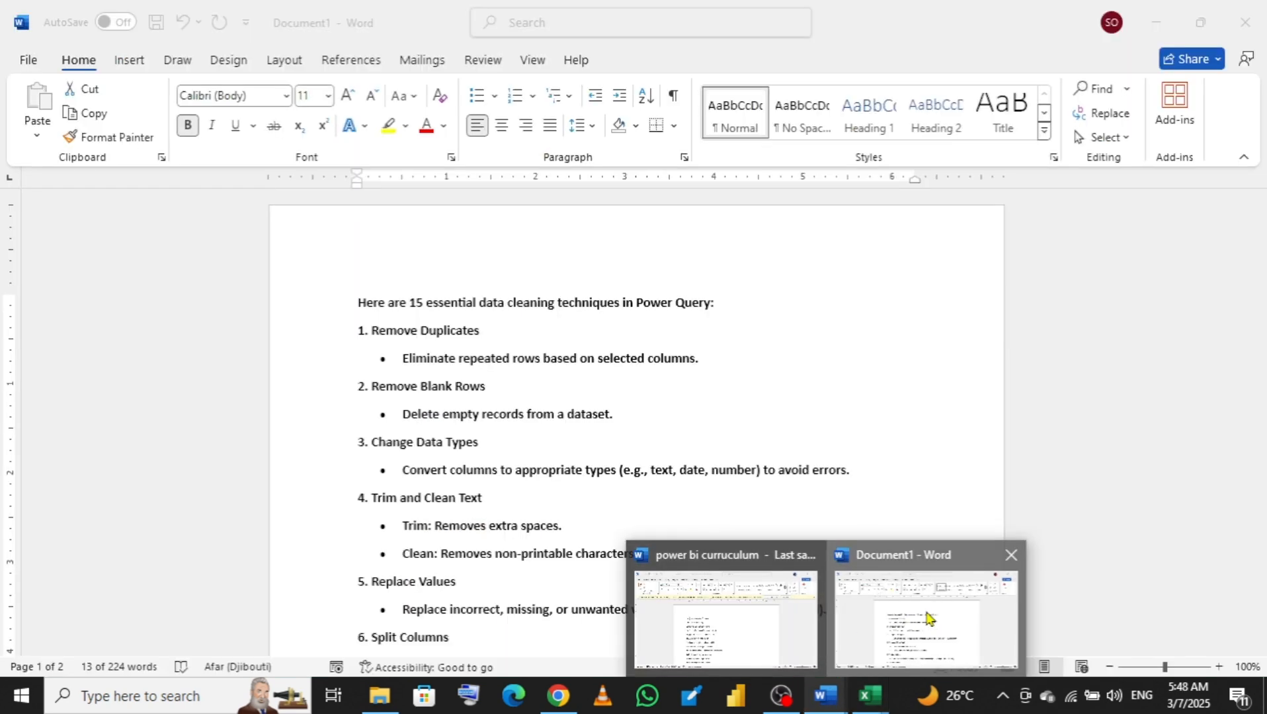
pyautogui.click(872, 594)
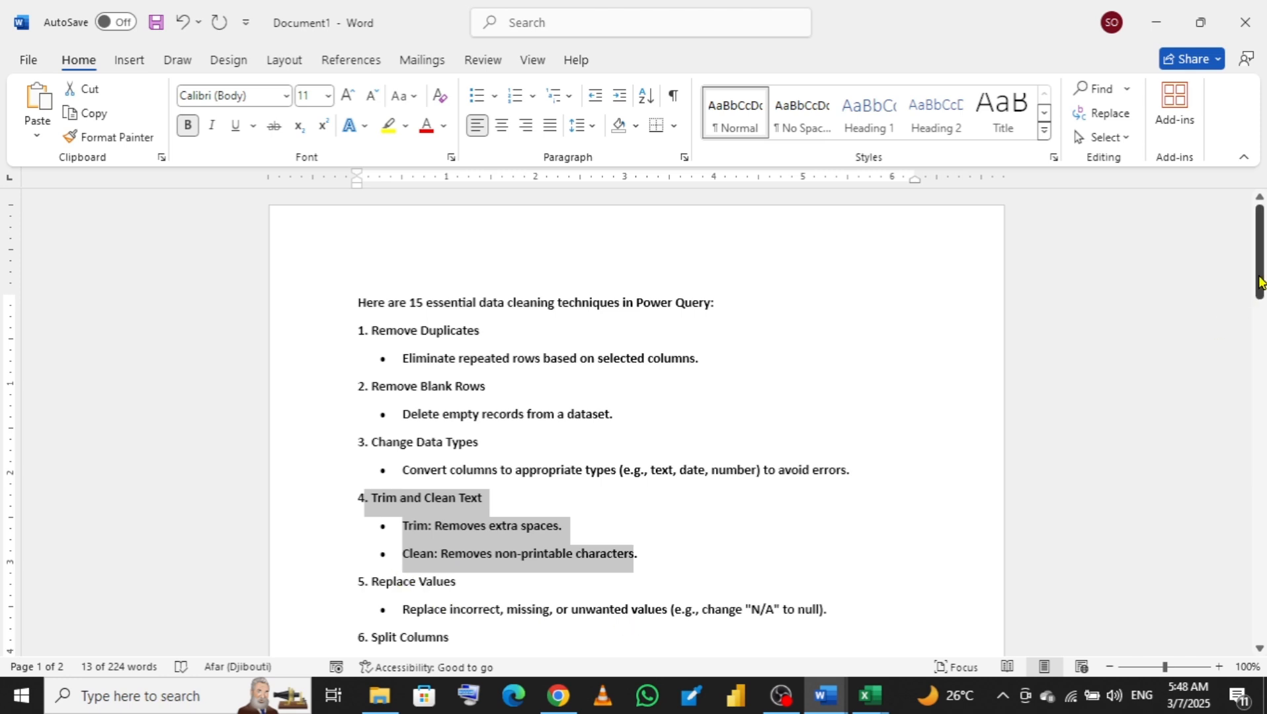
pyautogui.moveTo(1257, 301); pyautogui.dragTo(1258, 364)
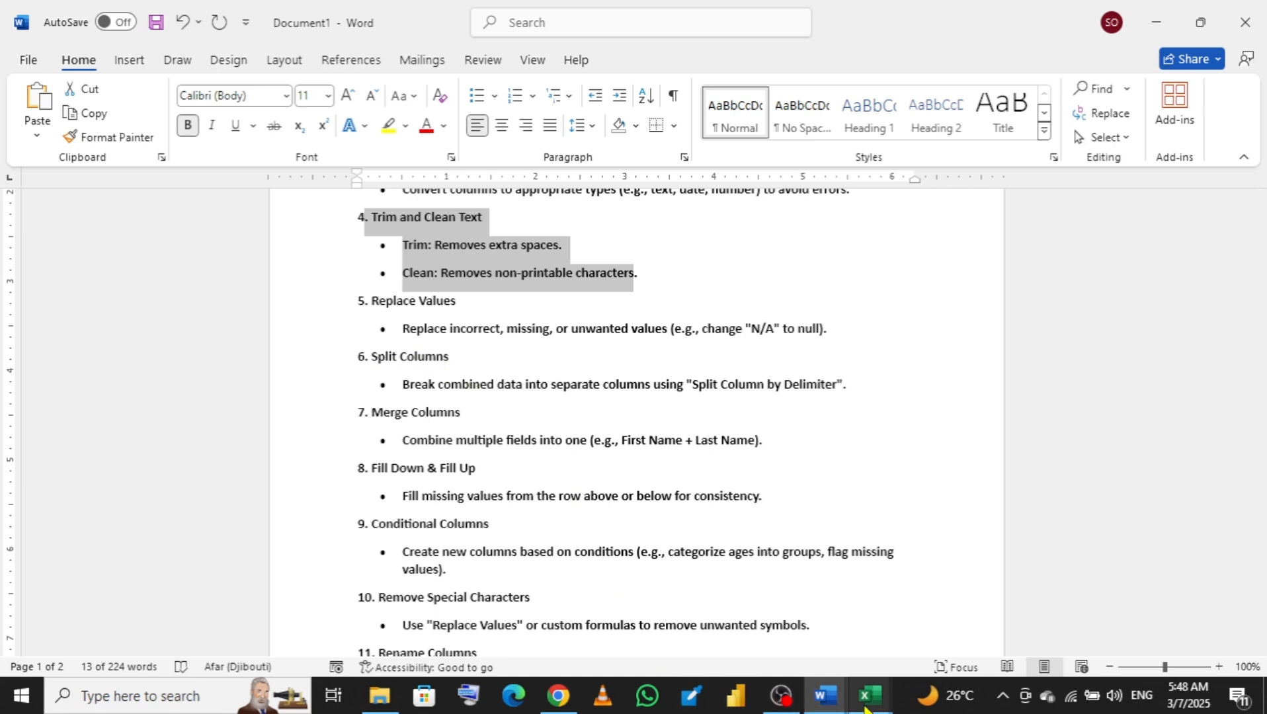
pyautogui.moveTo(865, 709)
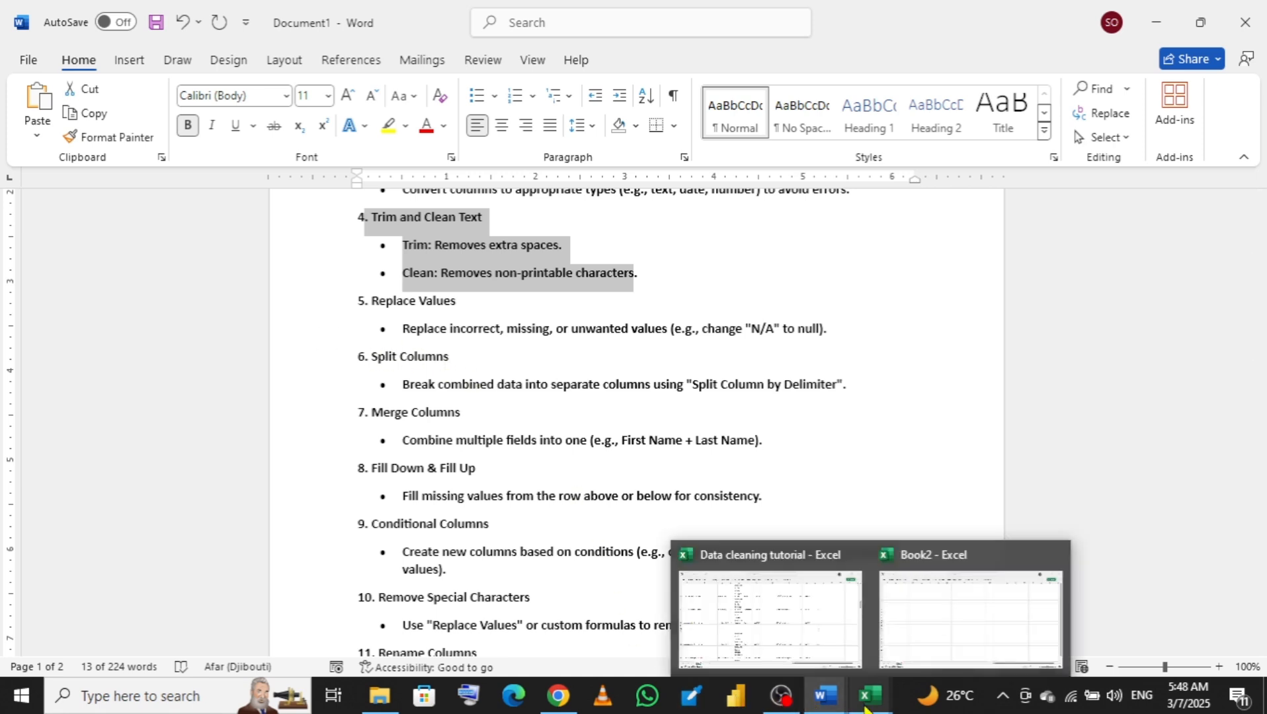
pyautogui.click(975, 604)
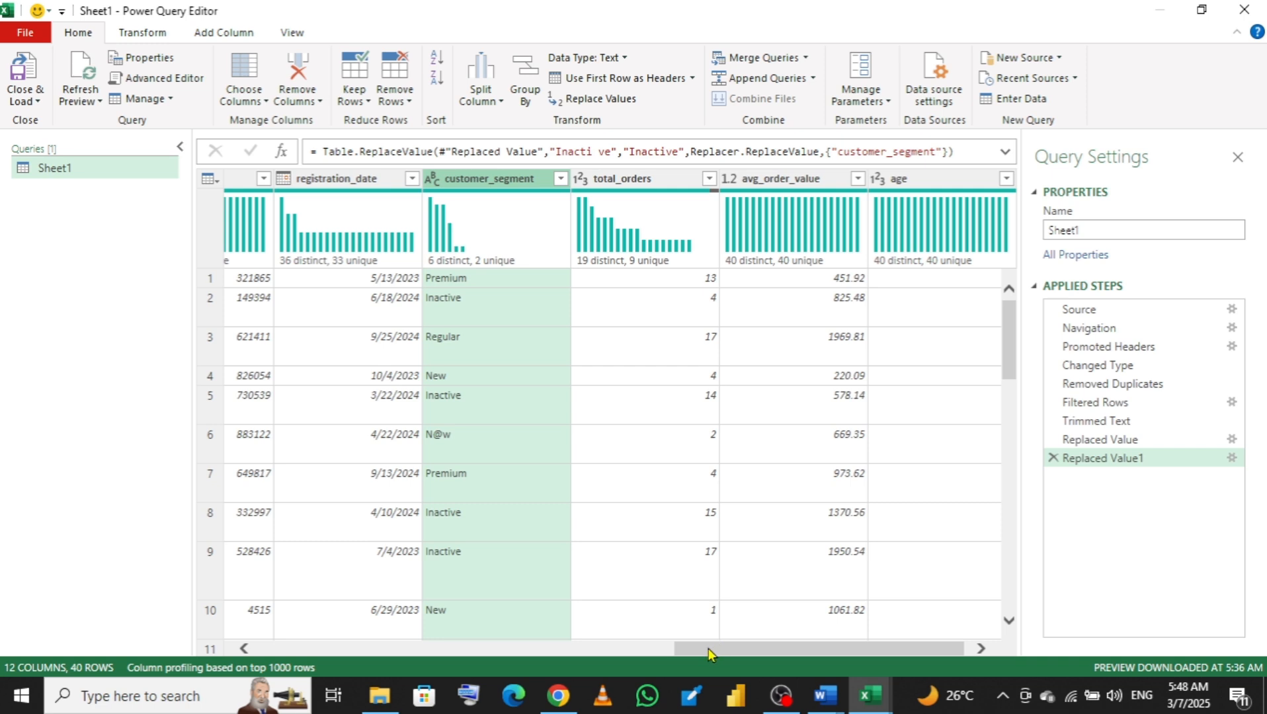
# - Split the name column by the Space delimiter at the left-most delimiter
pyautogui.moveTo(707, 648); pyautogui.dragTo(258, 656)
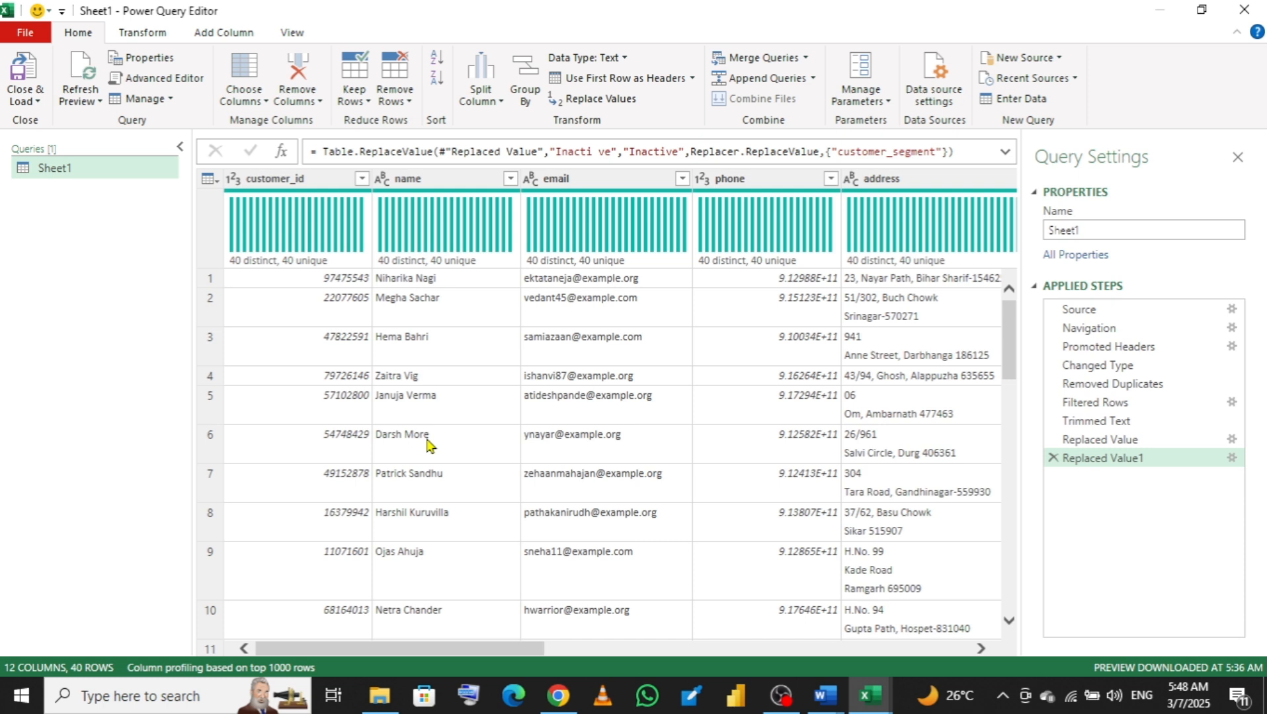
pyautogui.click(417, 188)
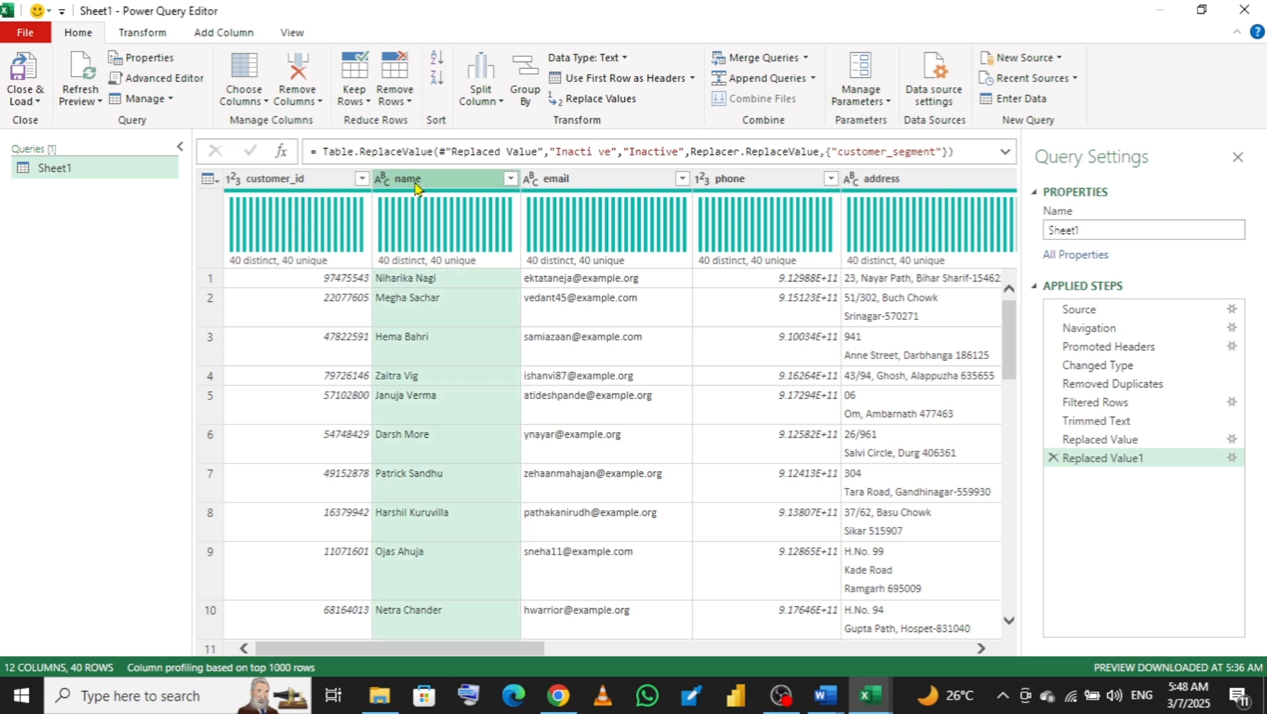
pyautogui.rightClick(416, 187)
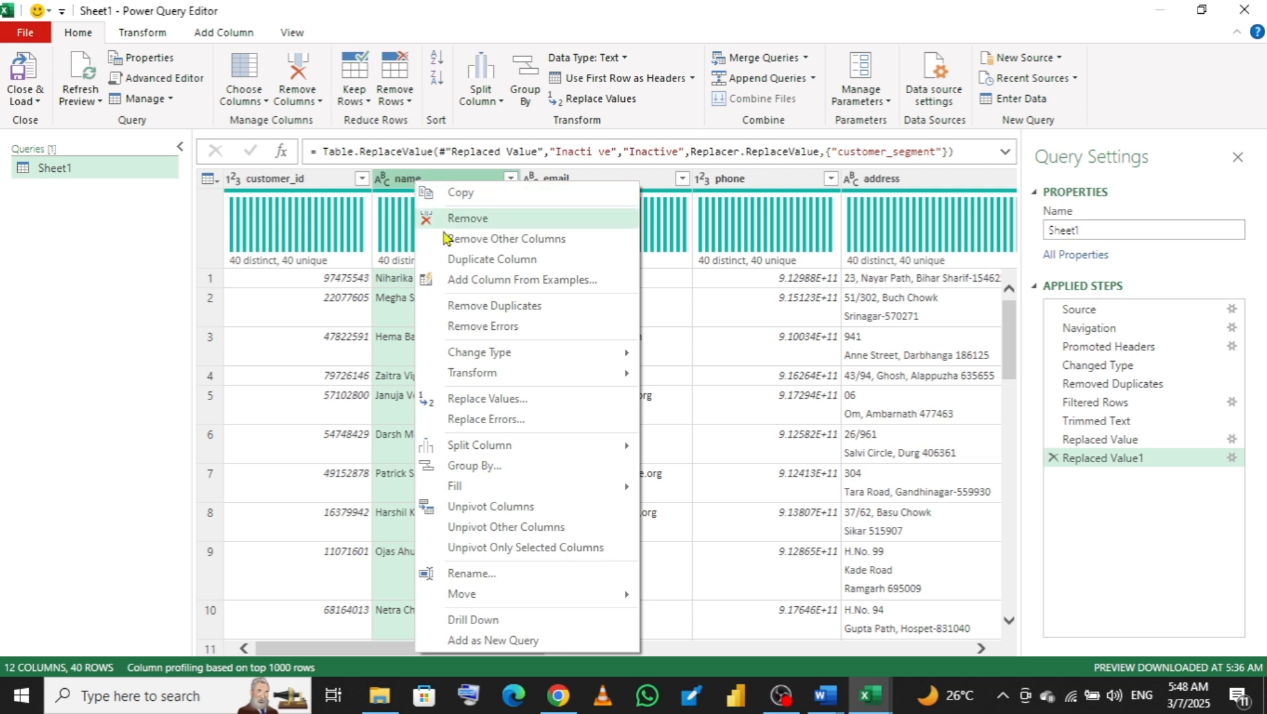
pyautogui.moveTo(522, 360)
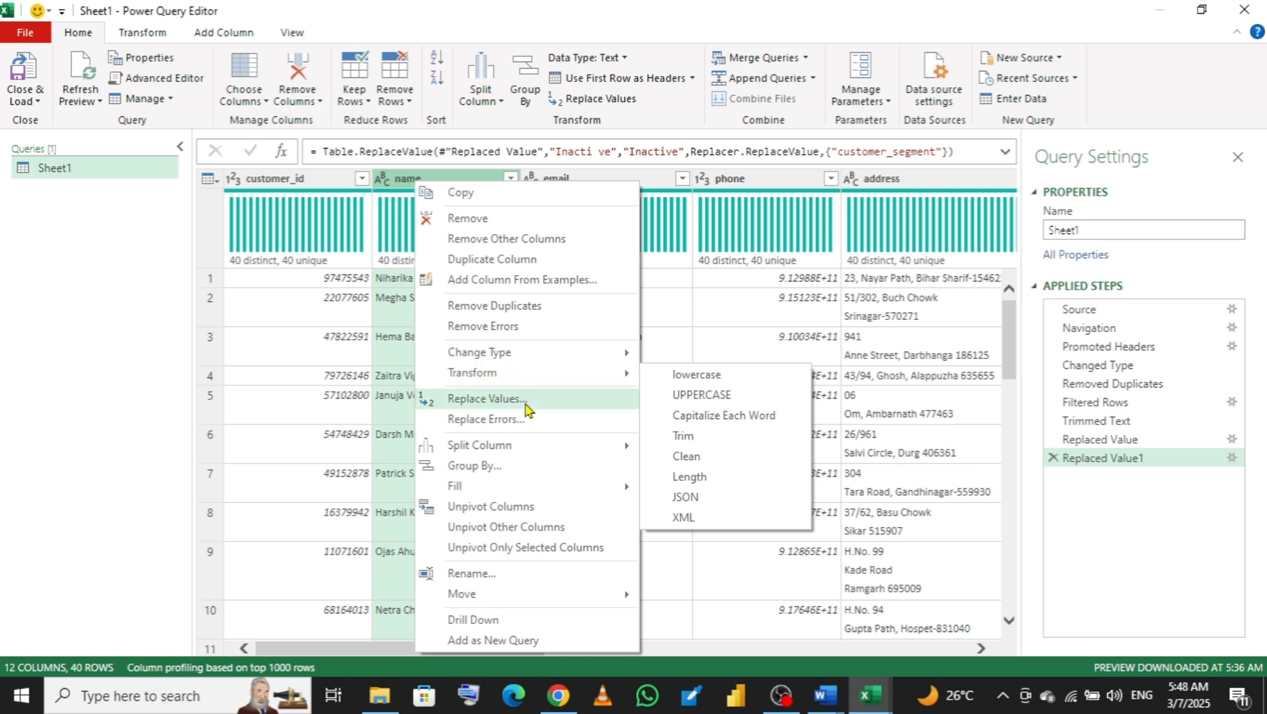
pyautogui.moveTo(527, 452)
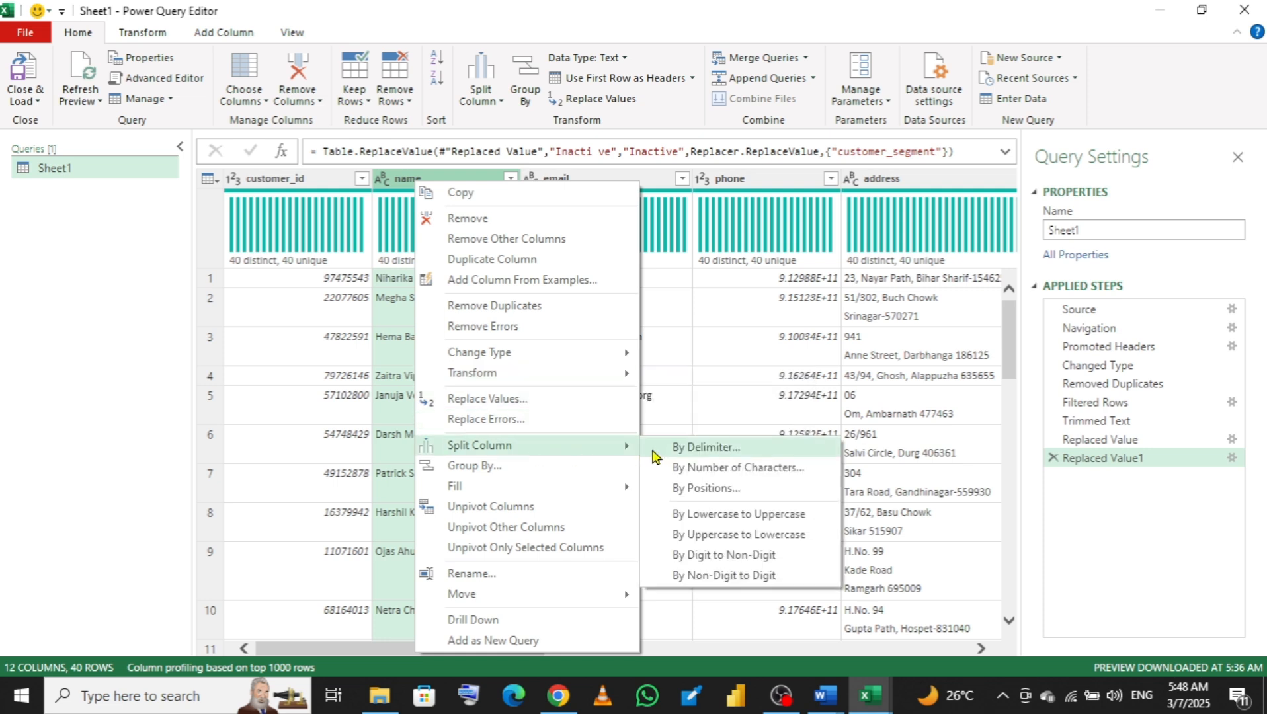
pyautogui.click(715, 452)
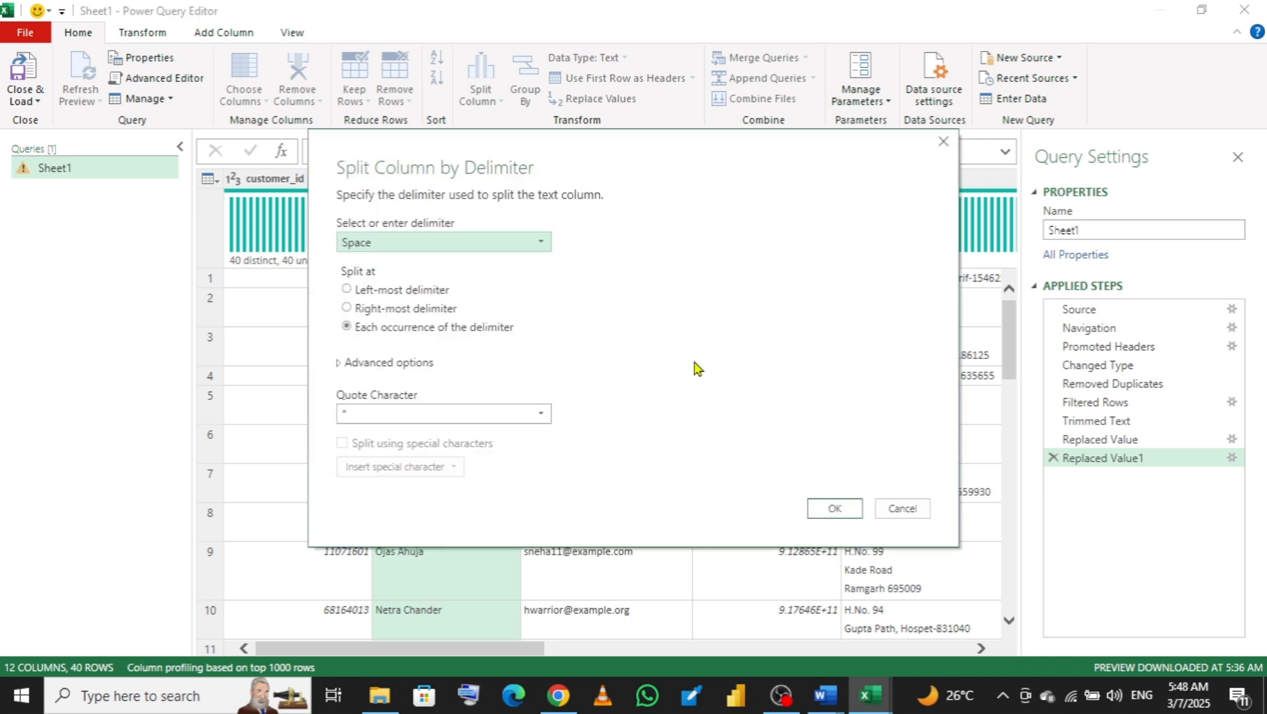
pyautogui.moveTo(678, 155); pyautogui.dragTo(929, 182)
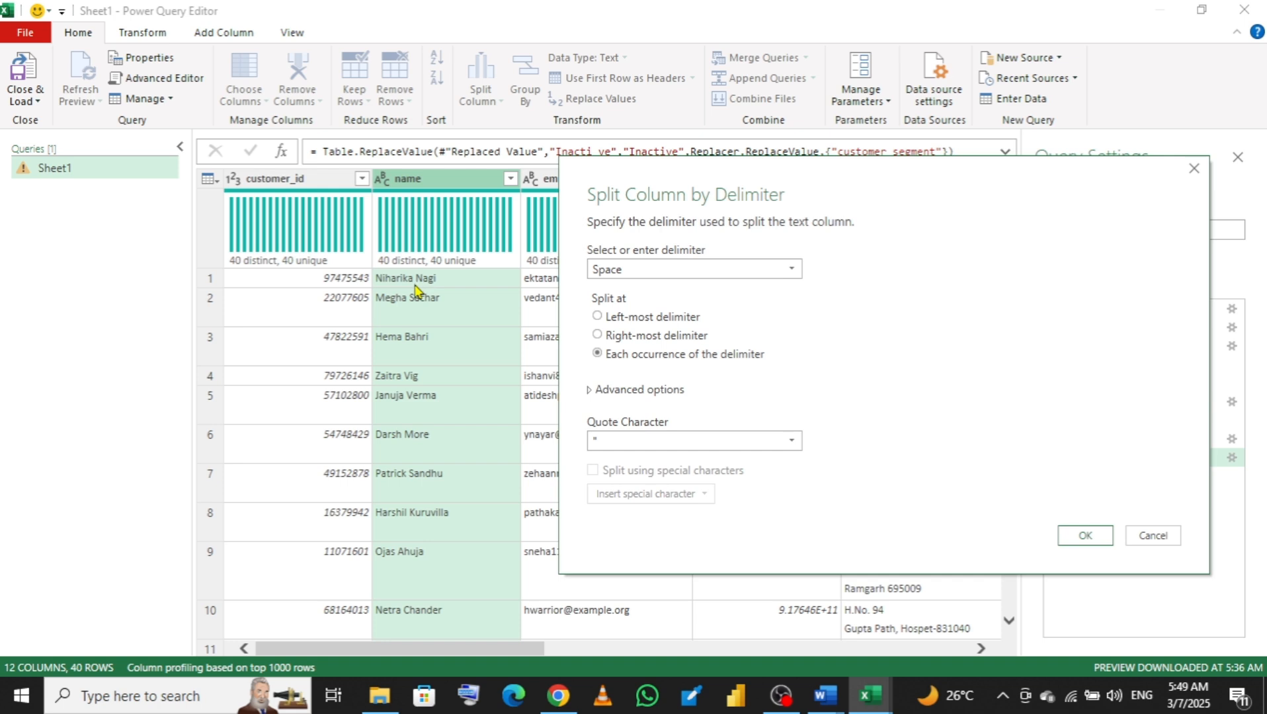
pyautogui.click(599, 316)
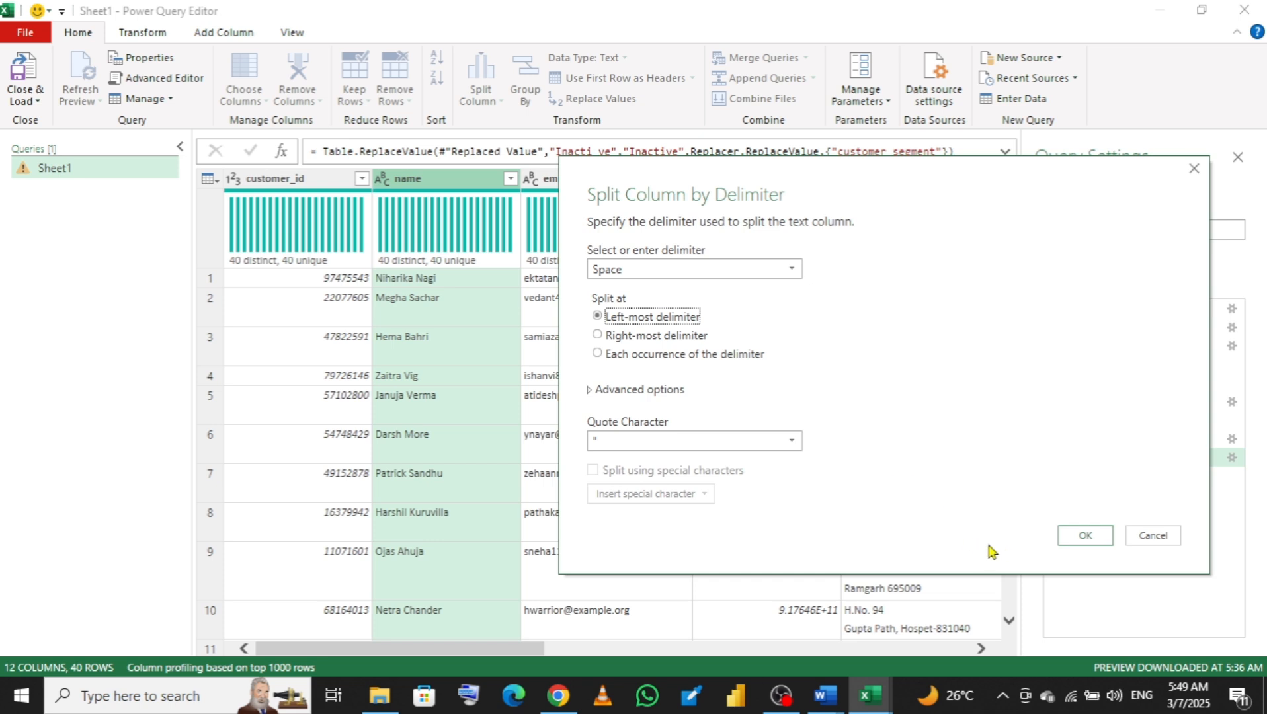
pyautogui.click(1083, 536)
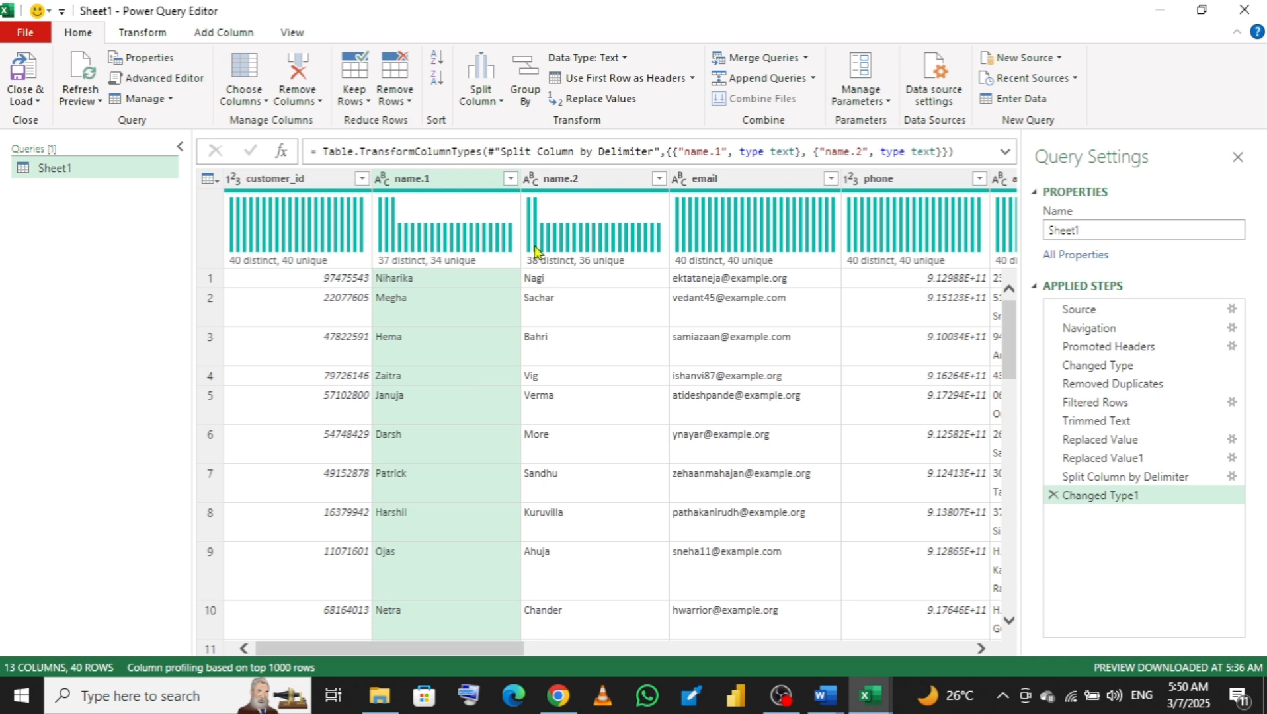
pyautogui.doubleClick(439, 179)
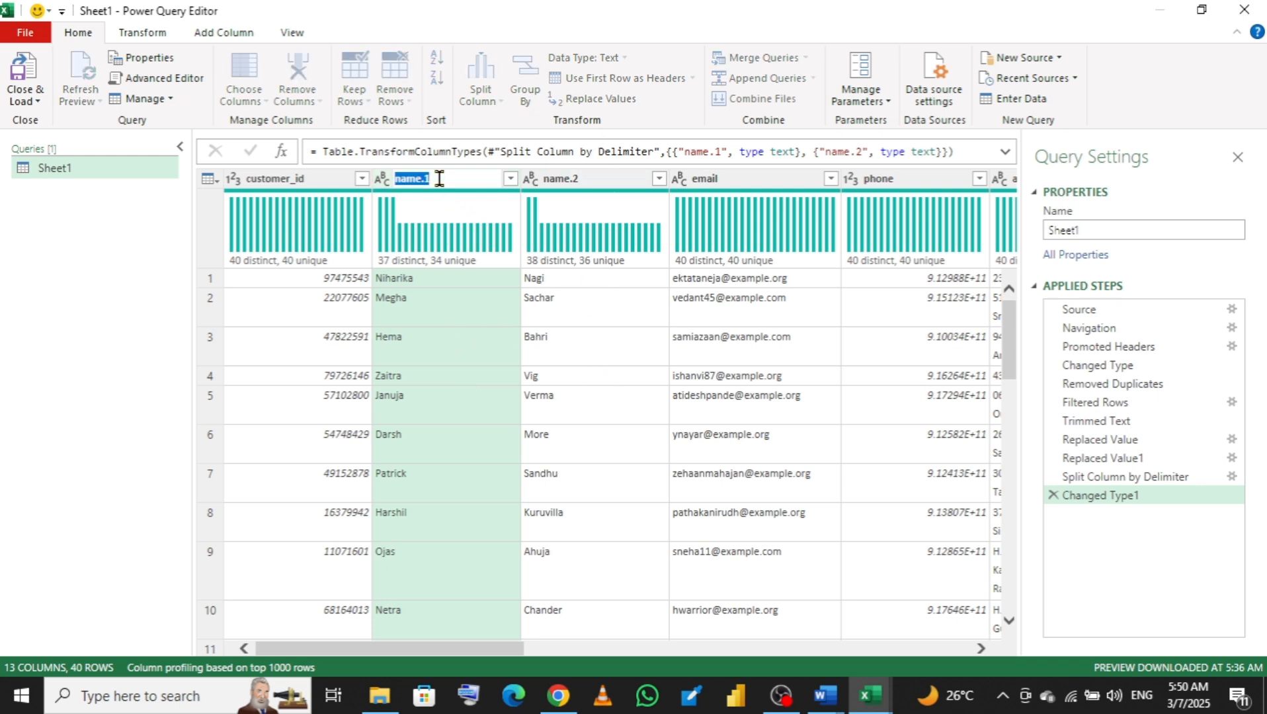
pyautogui.click(483, 316)
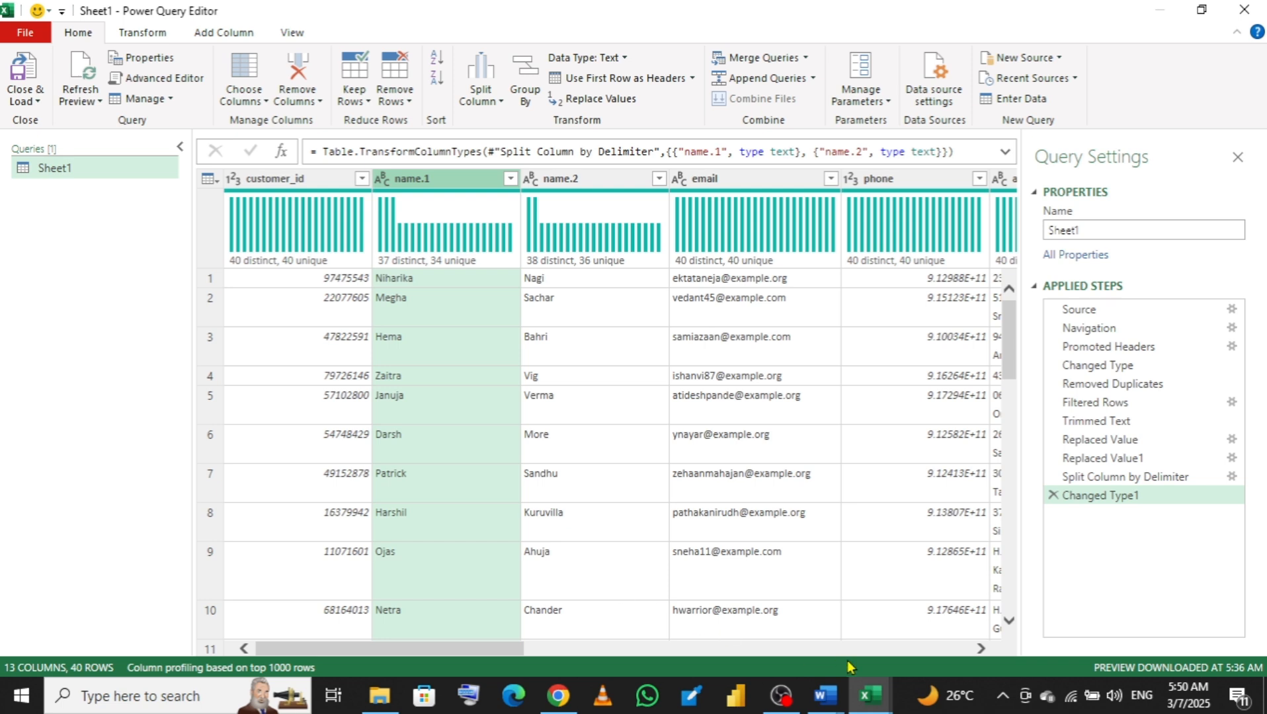
# - Highlight the Replace Values and Split Columns techniques in the Word list, and return to the Power Query Editor
pyautogui.moveTo(823, 704)
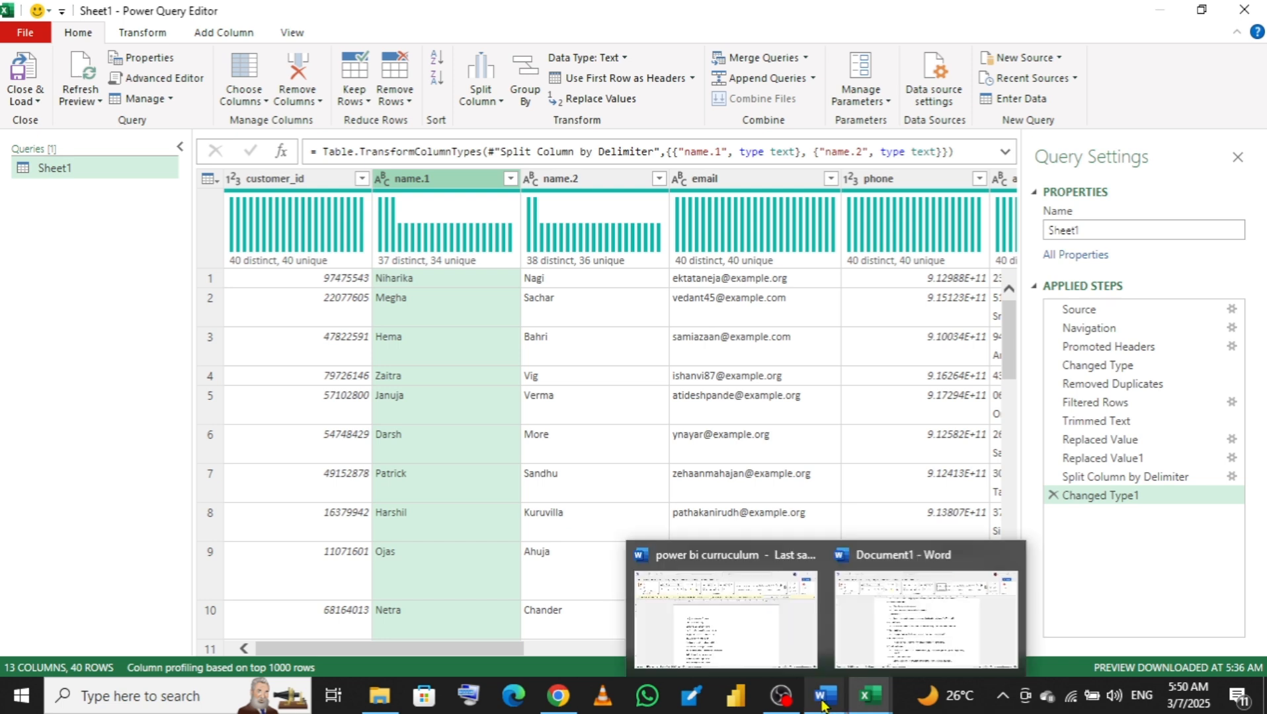
pyautogui.click(914, 603)
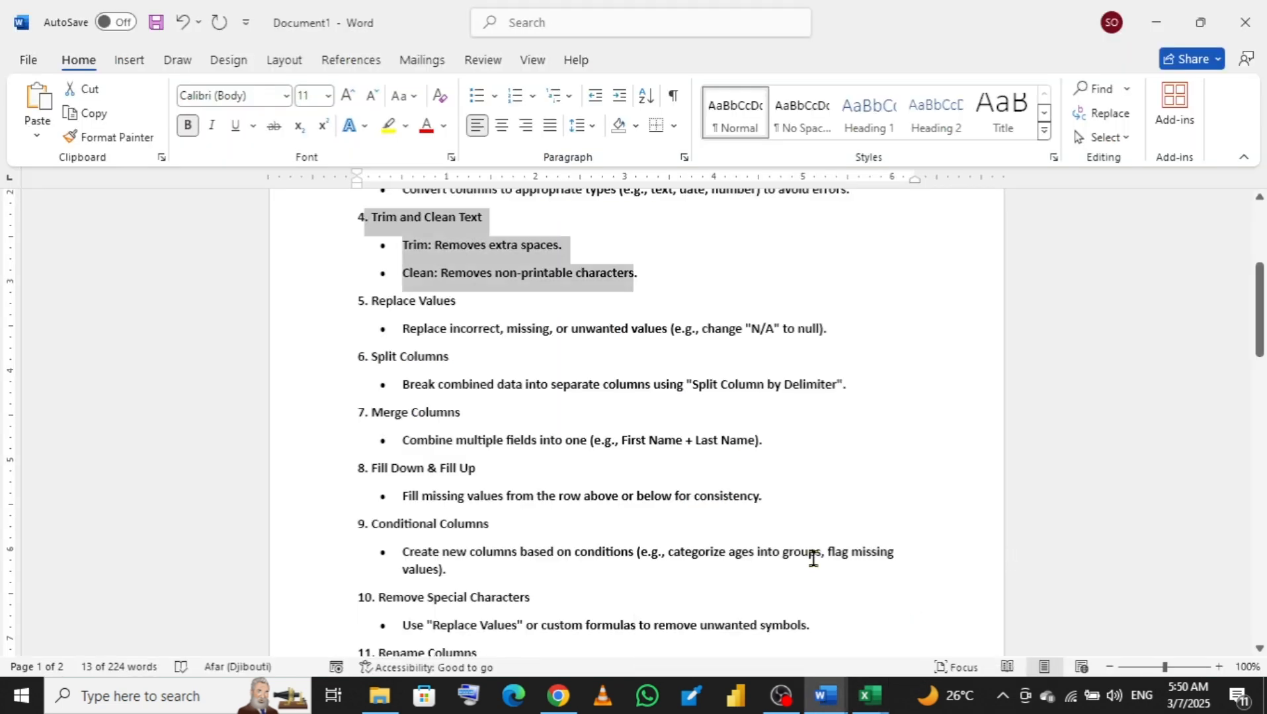
pyautogui.moveTo(354, 293); pyautogui.dragTo(838, 385)
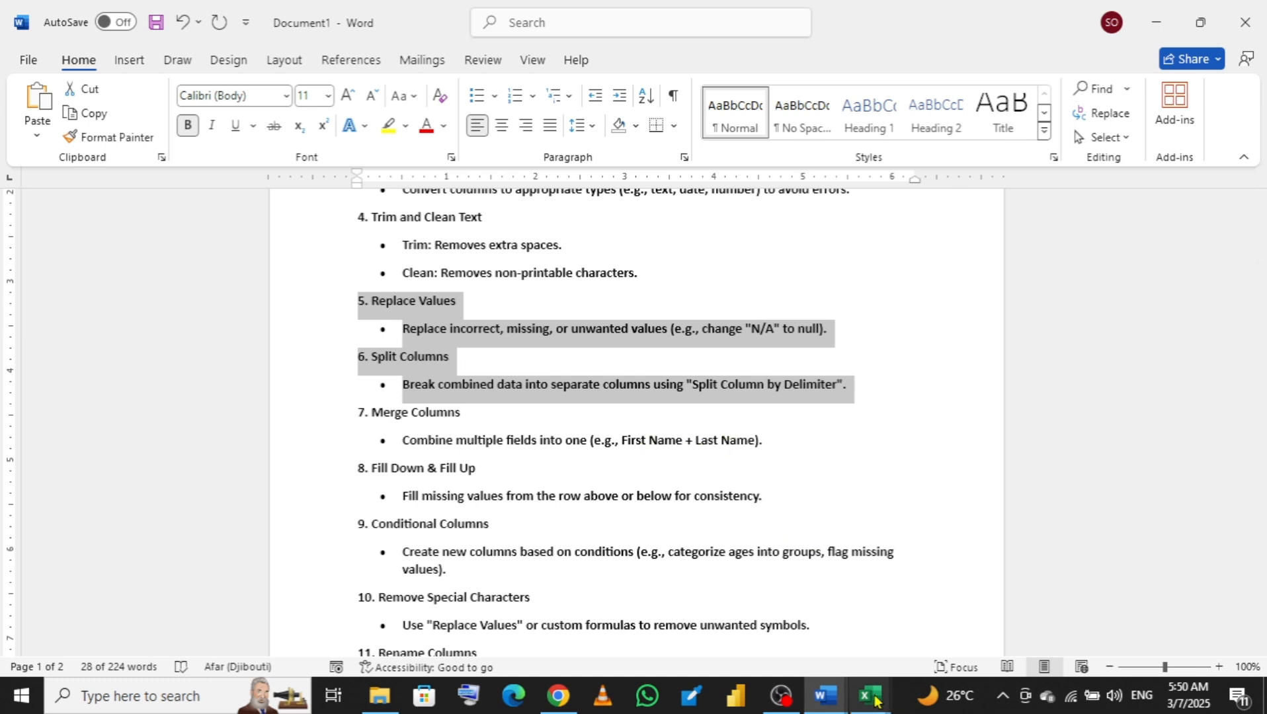
pyautogui.moveTo(870, 696)
pyautogui.click(928, 641)
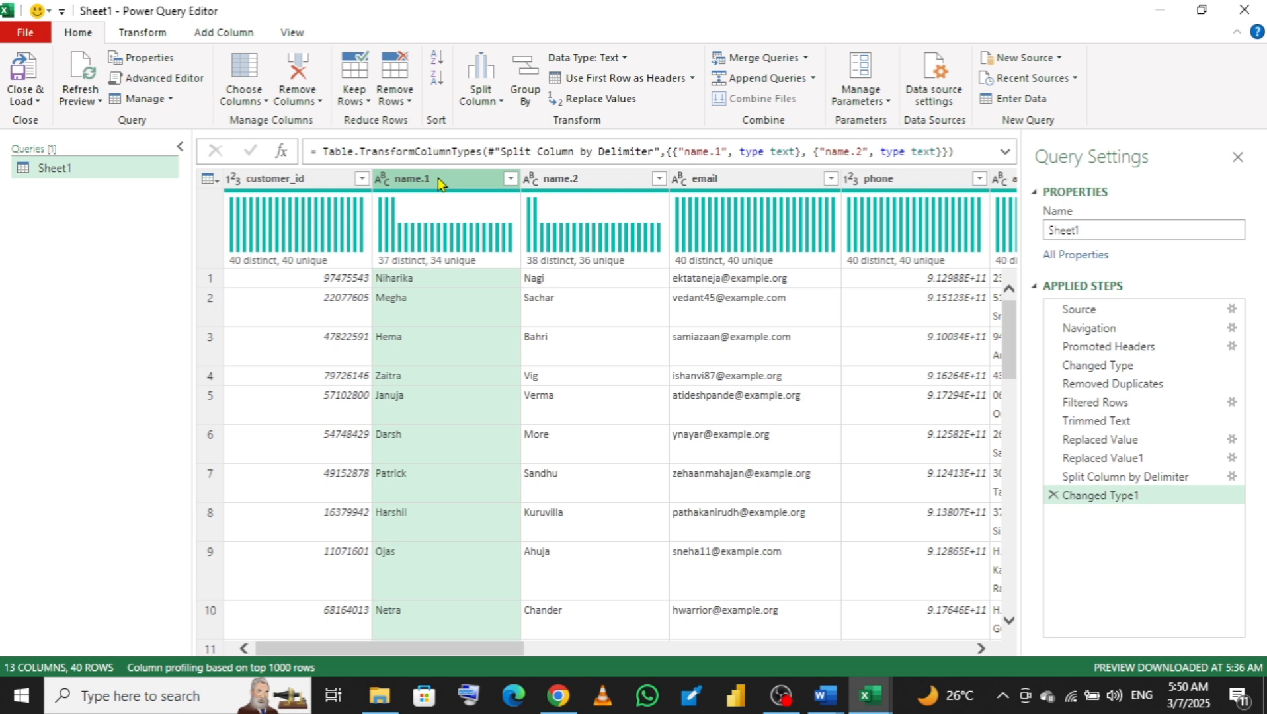
# - Merge the name.1 and name.2 columns with a Space separator into a new column named Fullname
pyautogui.keyDown('ctrl'); pyautogui.click(593, 179); pyautogui.keyUp('ctrl')
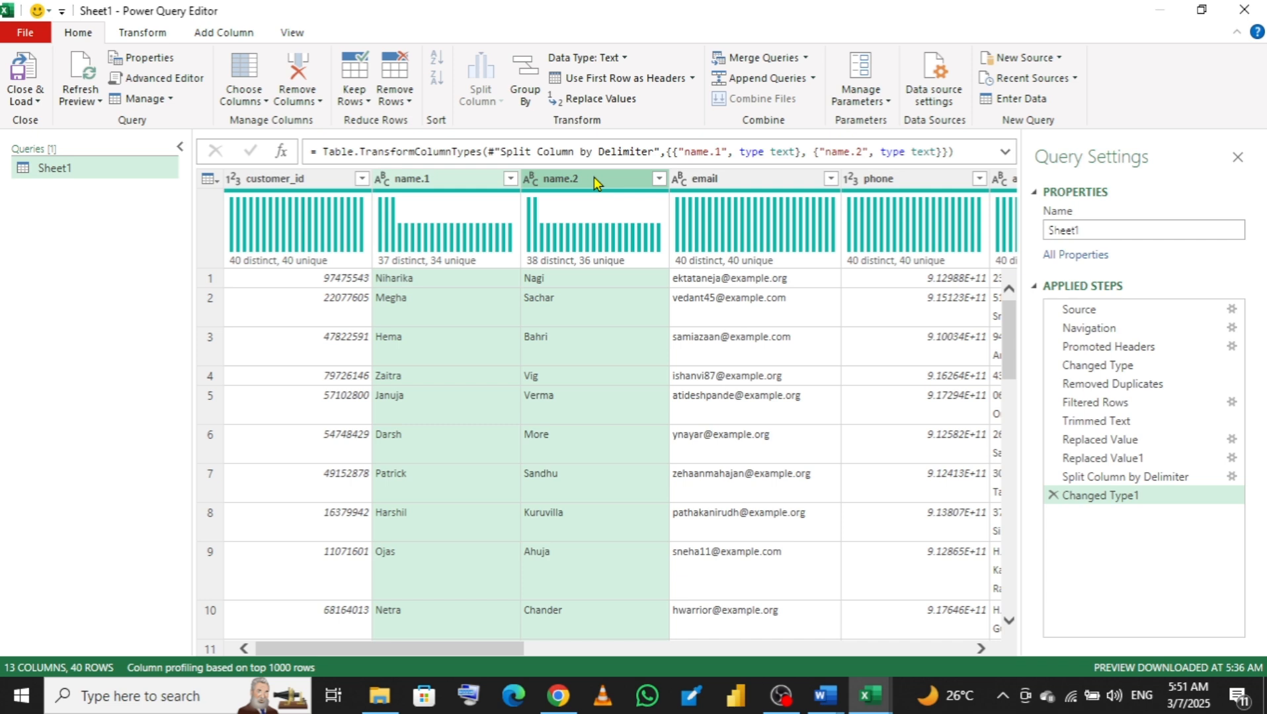
pyautogui.click(218, 34)
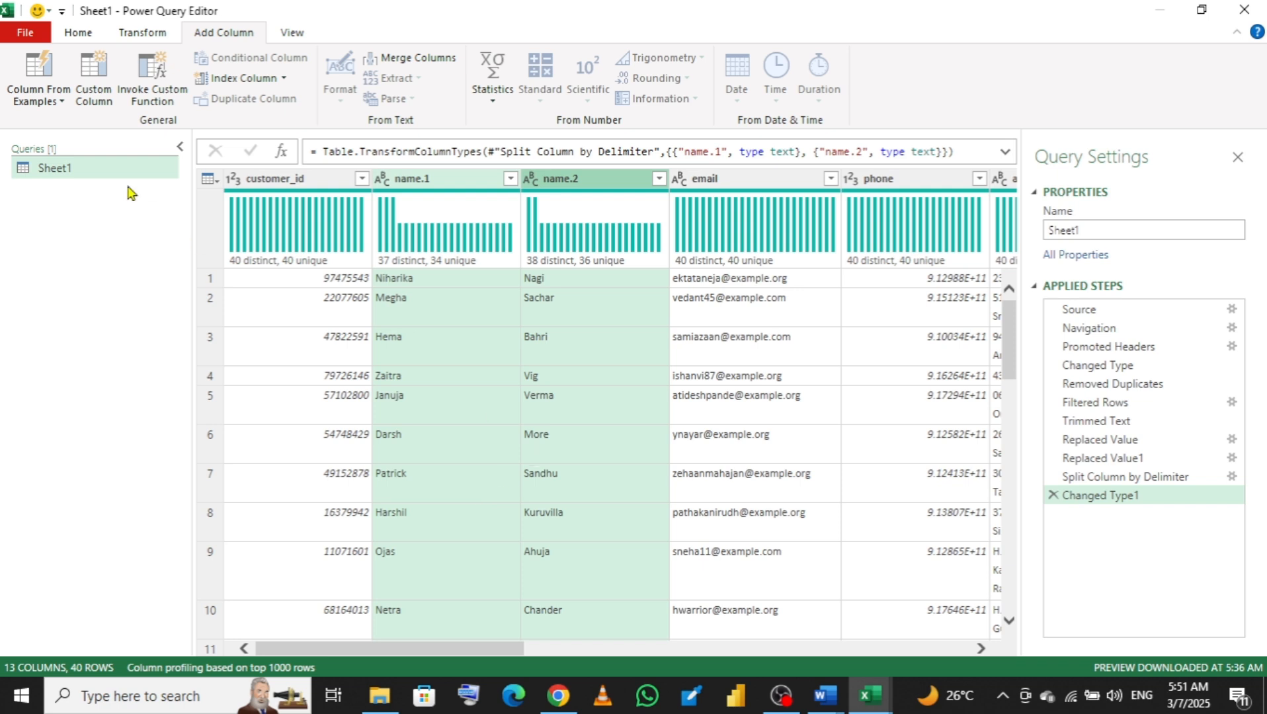
pyautogui.click(145, 37)
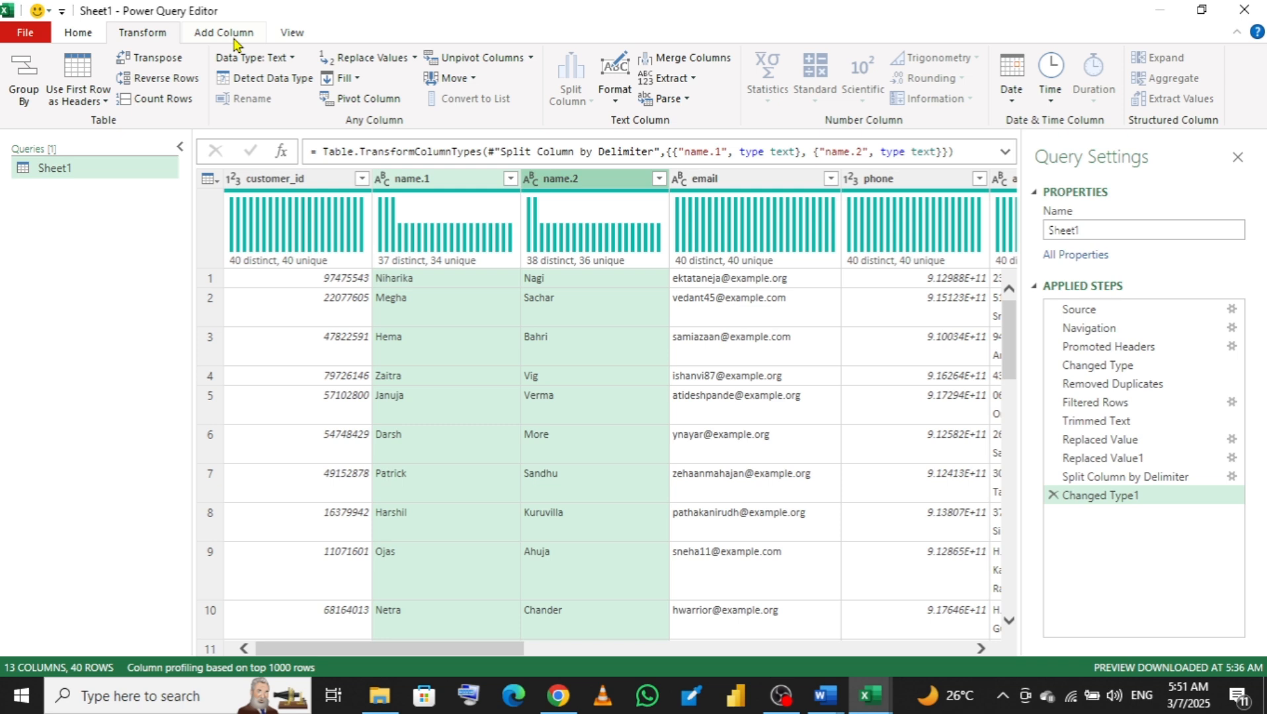
pyautogui.click(697, 61)
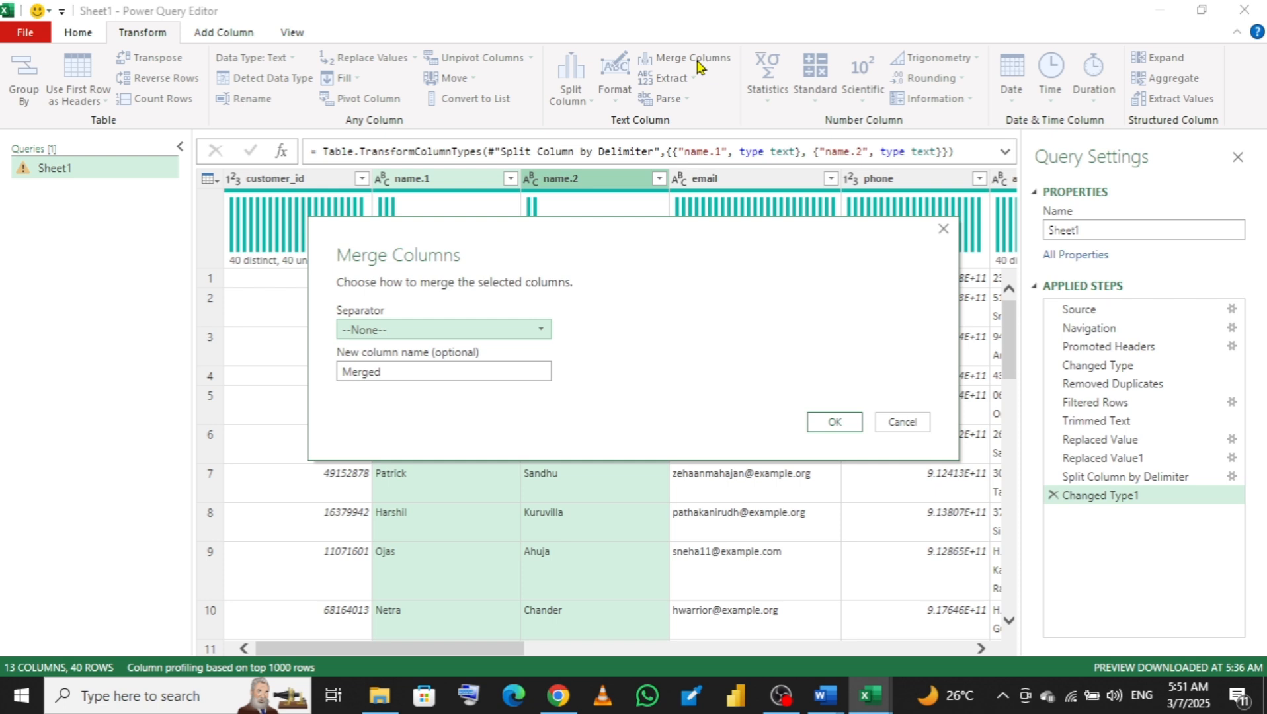
pyautogui.moveTo(687, 248); pyautogui.dragTo(861, 276)
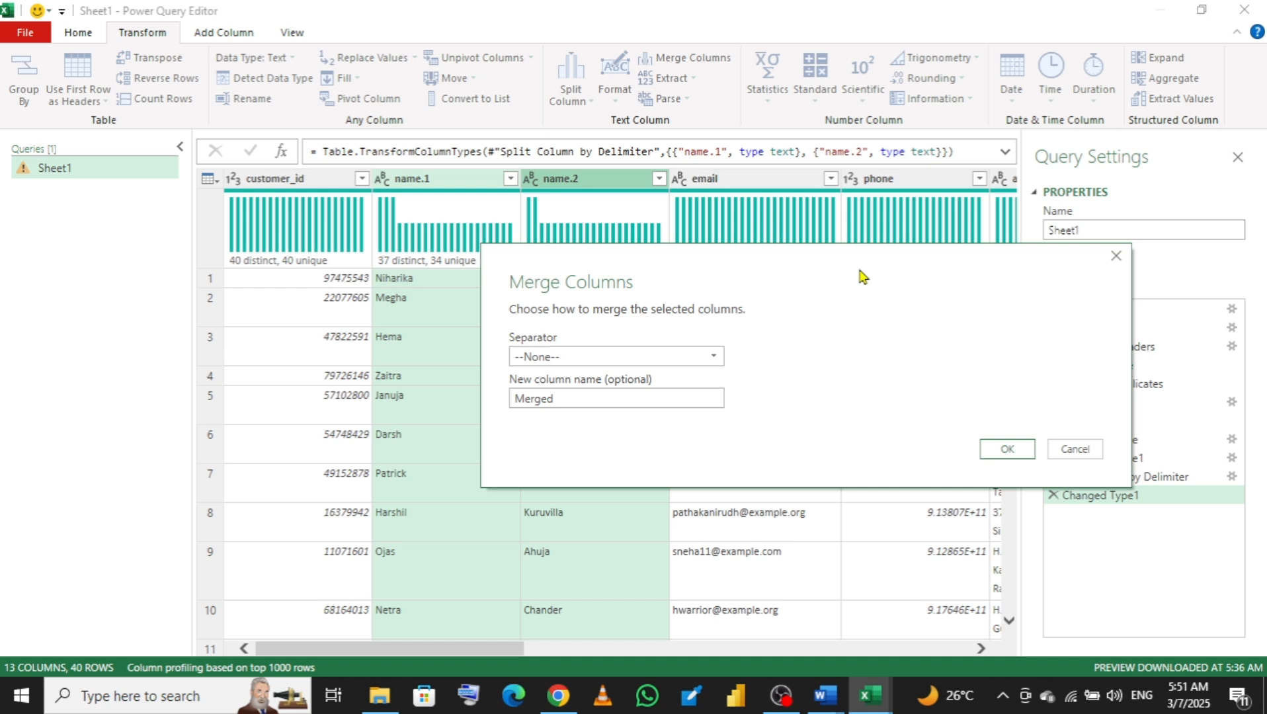
pyautogui.click(633, 368)
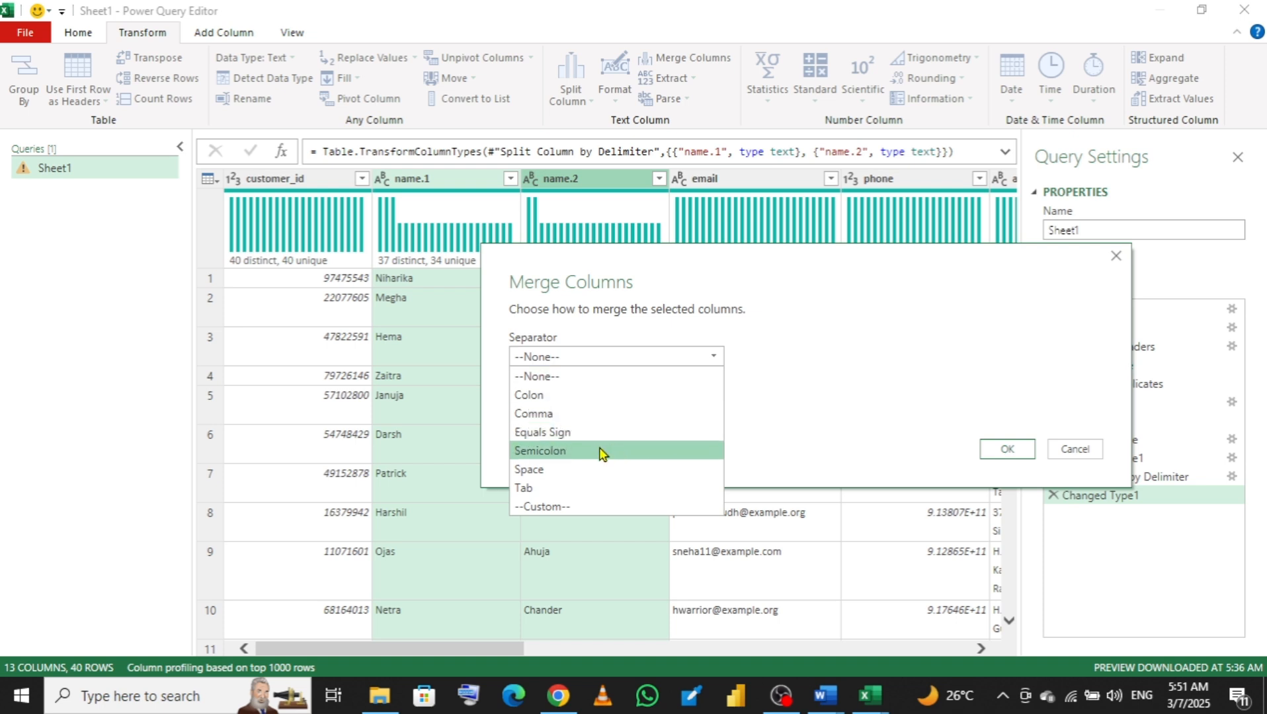
pyautogui.click(555, 473)
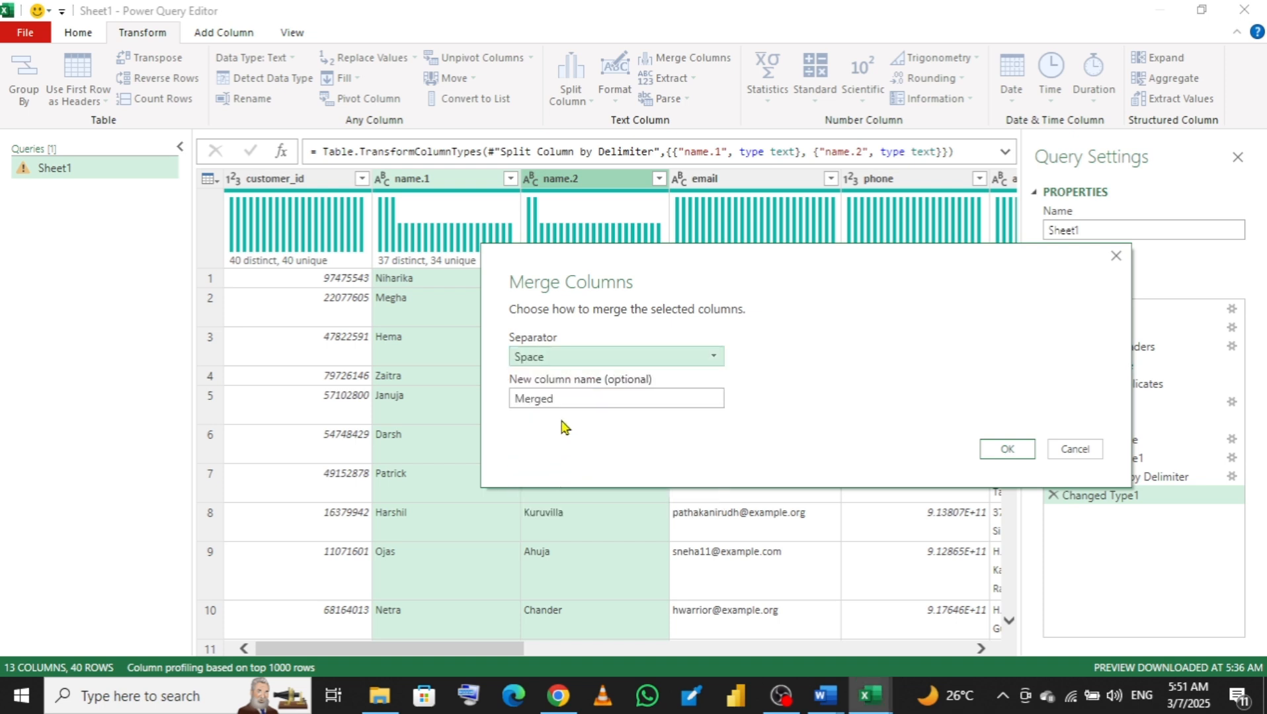
pyautogui.moveTo(565, 398); pyautogui.dragTo(503, 404)
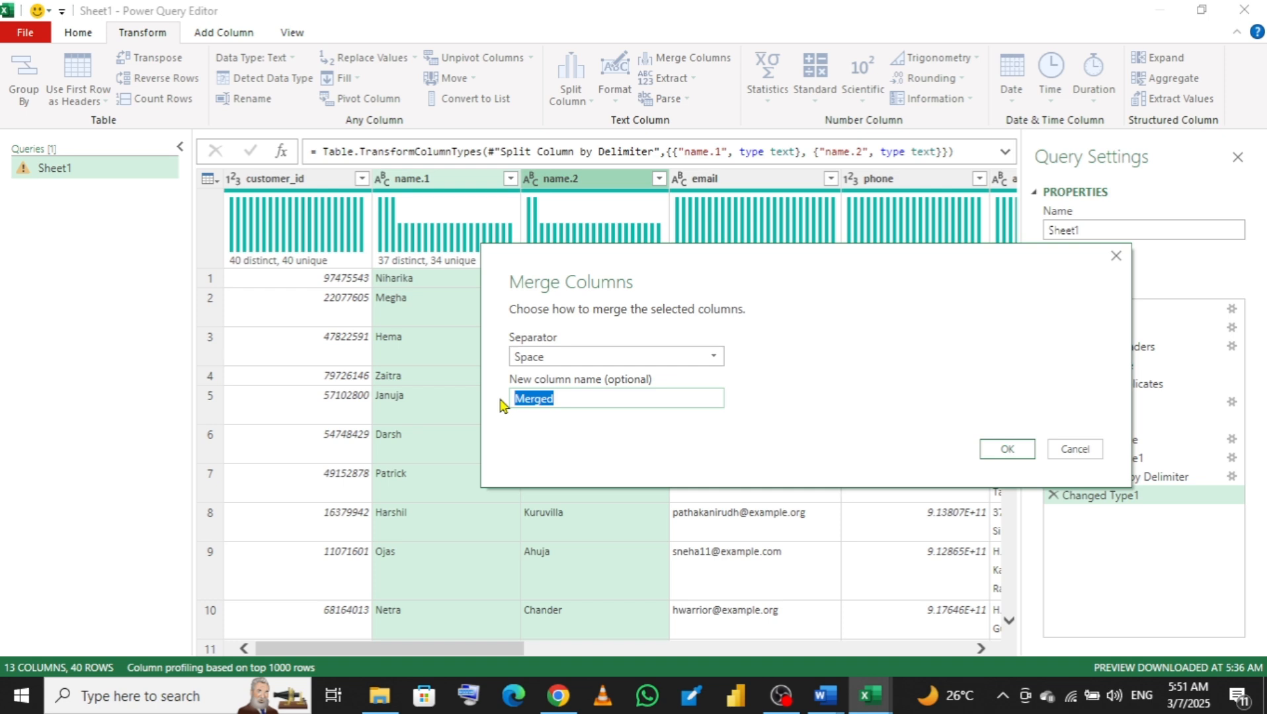
pyautogui.write('Fullname')
pyautogui.click(1001, 455)
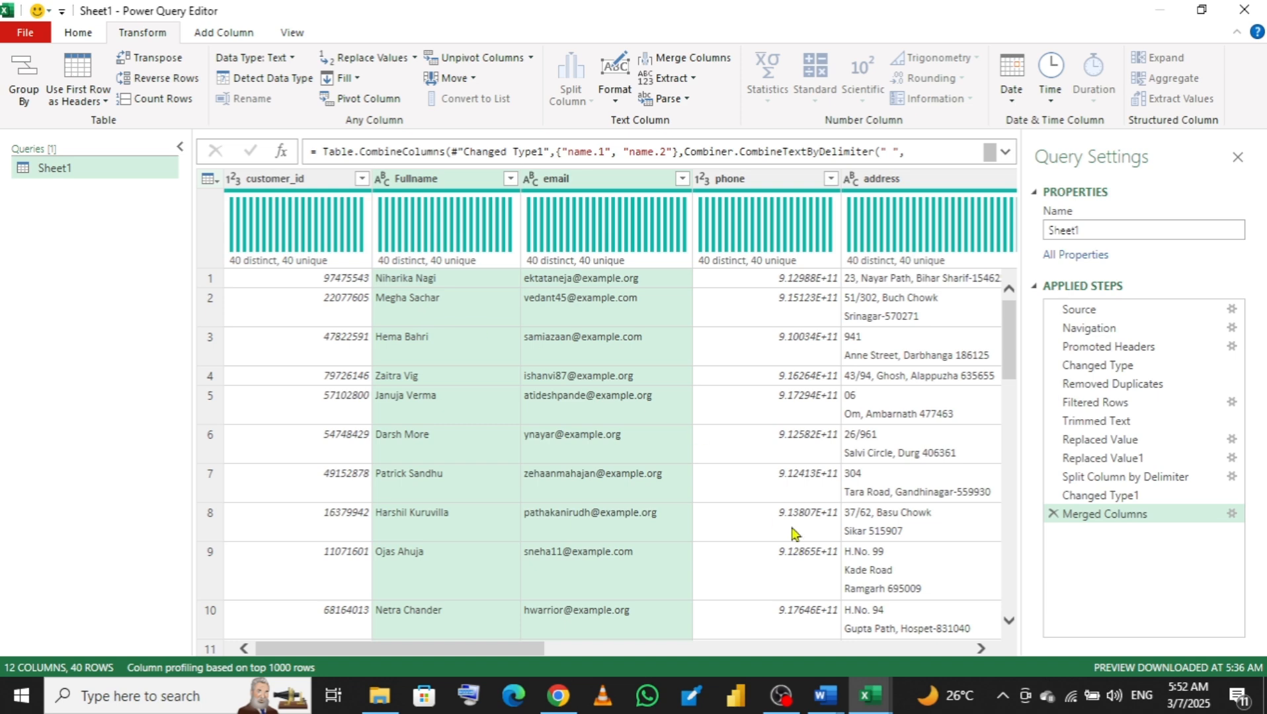
# - Highlight the Merge Columns technique in the Word list, and return to the Power Query Editor
pyautogui.moveTo(820, 696)
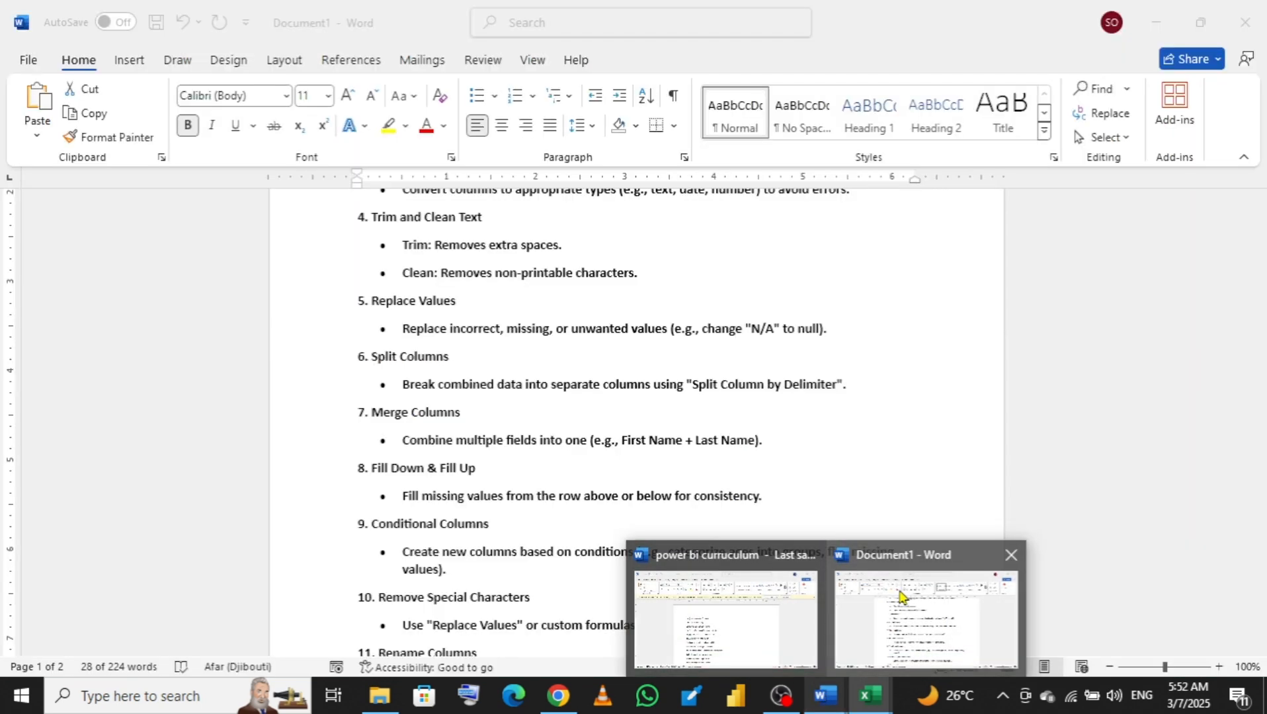
pyautogui.click(901, 595)
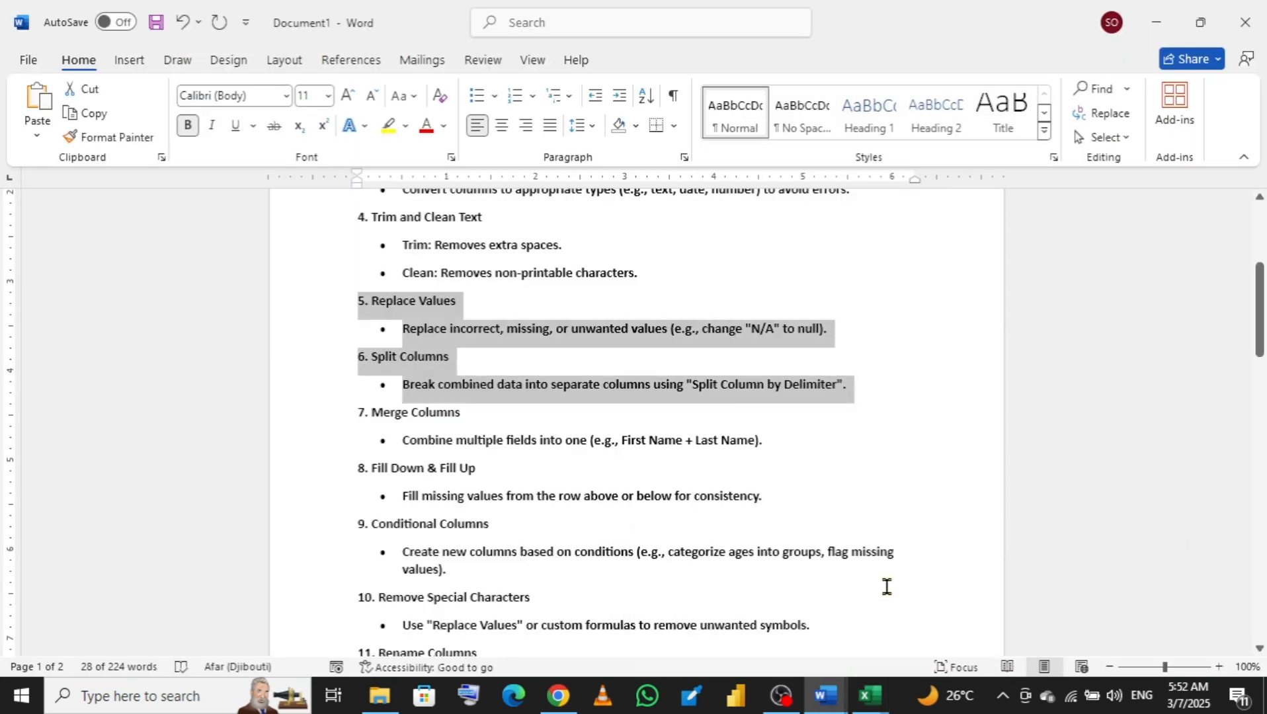
pyautogui.moveTo(357, 408); pyautogui.dragTo(486, 410)
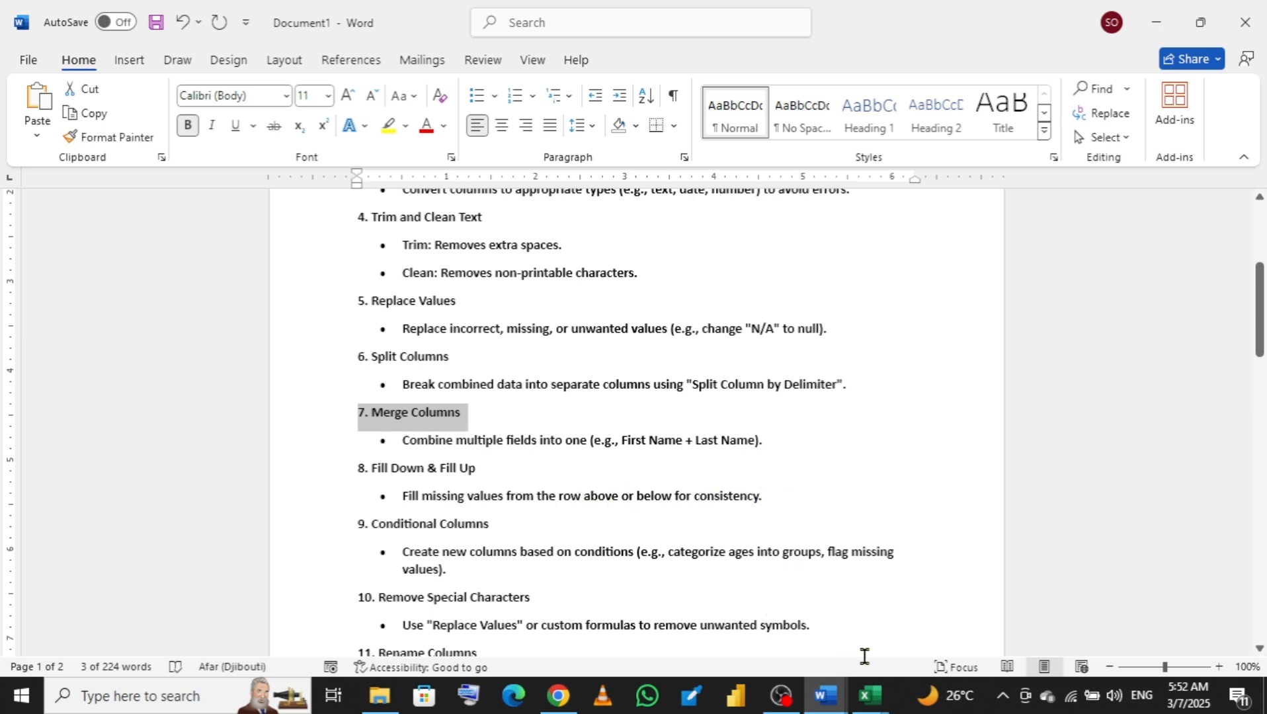
pyautogui.moveTo(878, 704)
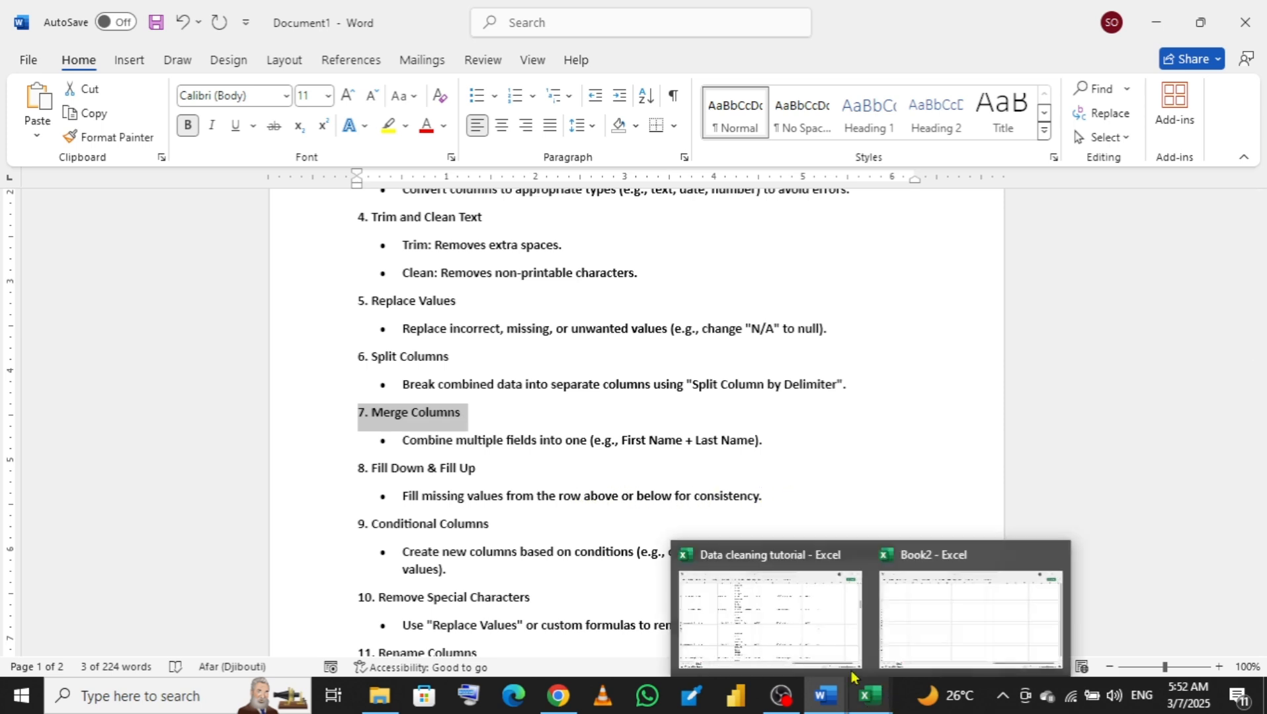
pyautogui.click(1016, 599)
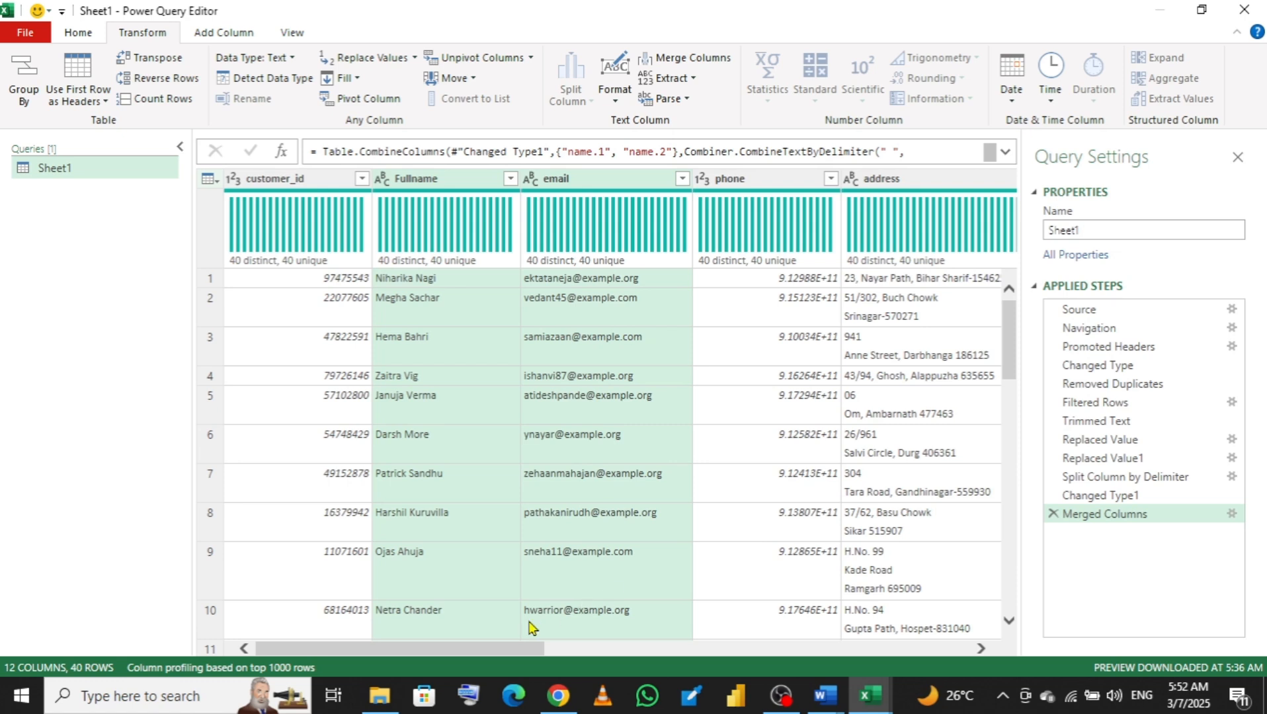
# - Filter total_orders to its null rows to inspect them, and delete that filter step
pyautogui.moveTo(474, 650); pyautogui.dragTo(955, 666)
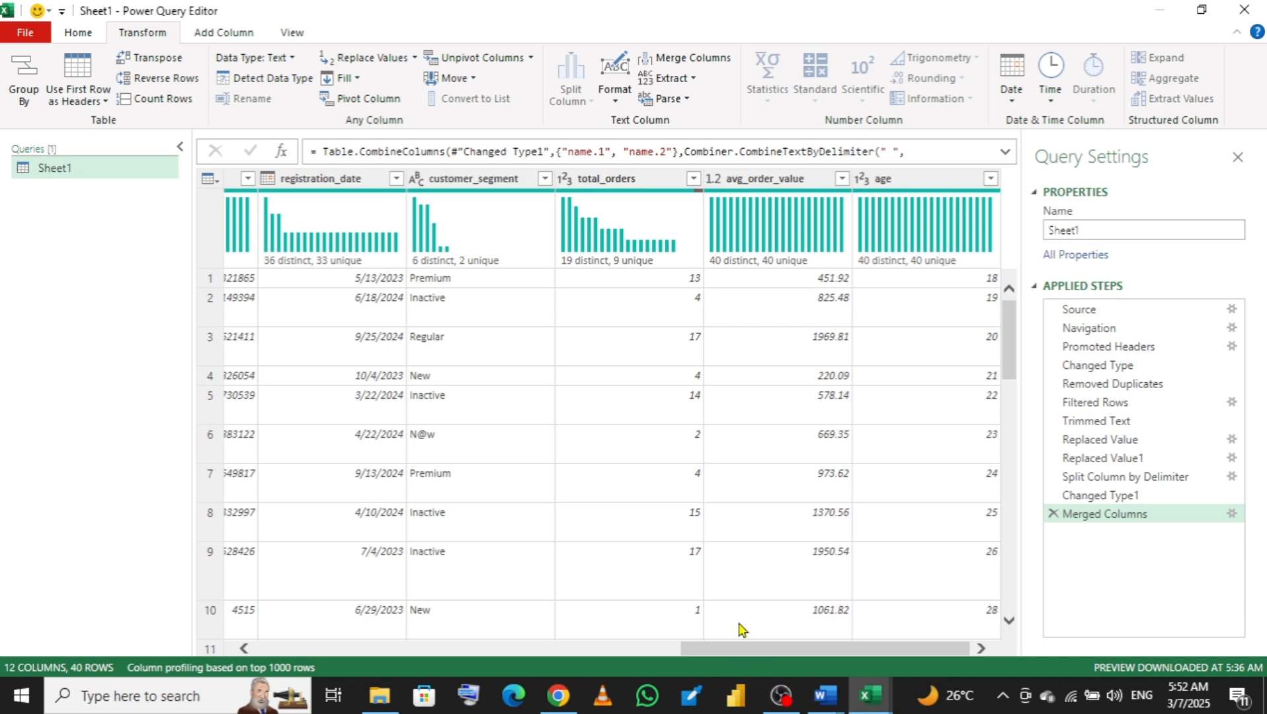
pyautogui.click(694, 179)
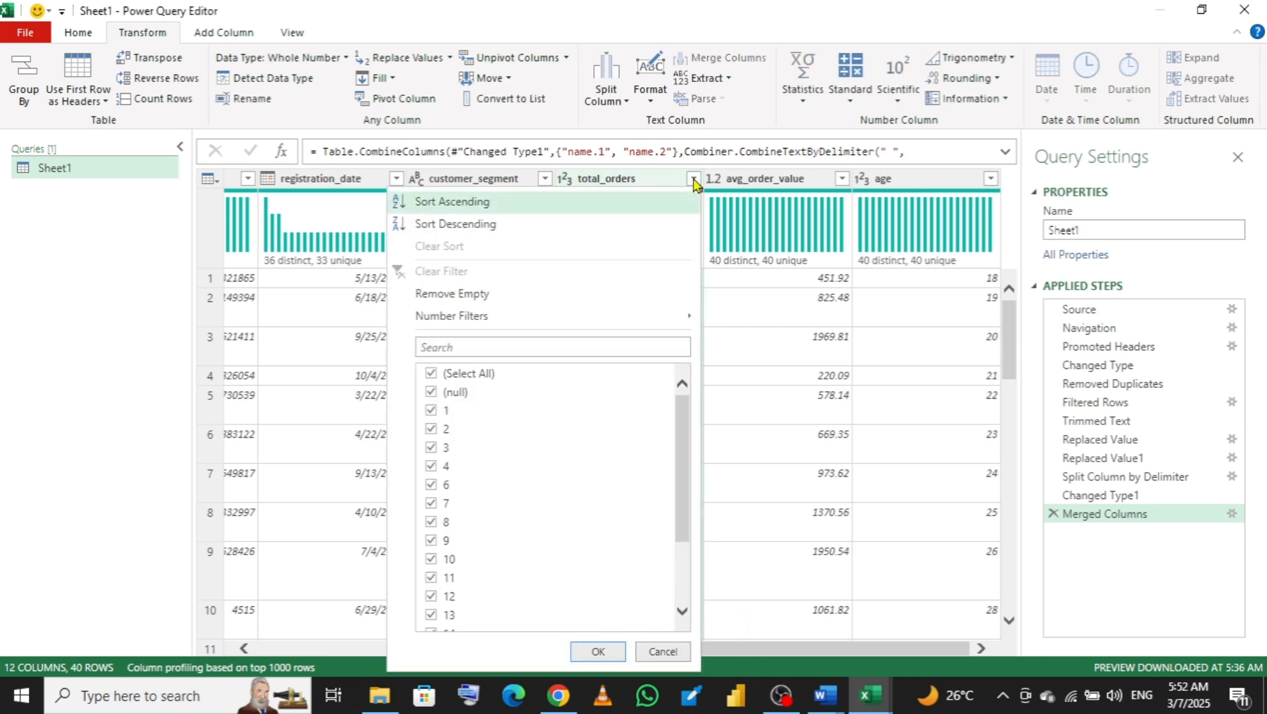
pyautogui.click(430, 375)
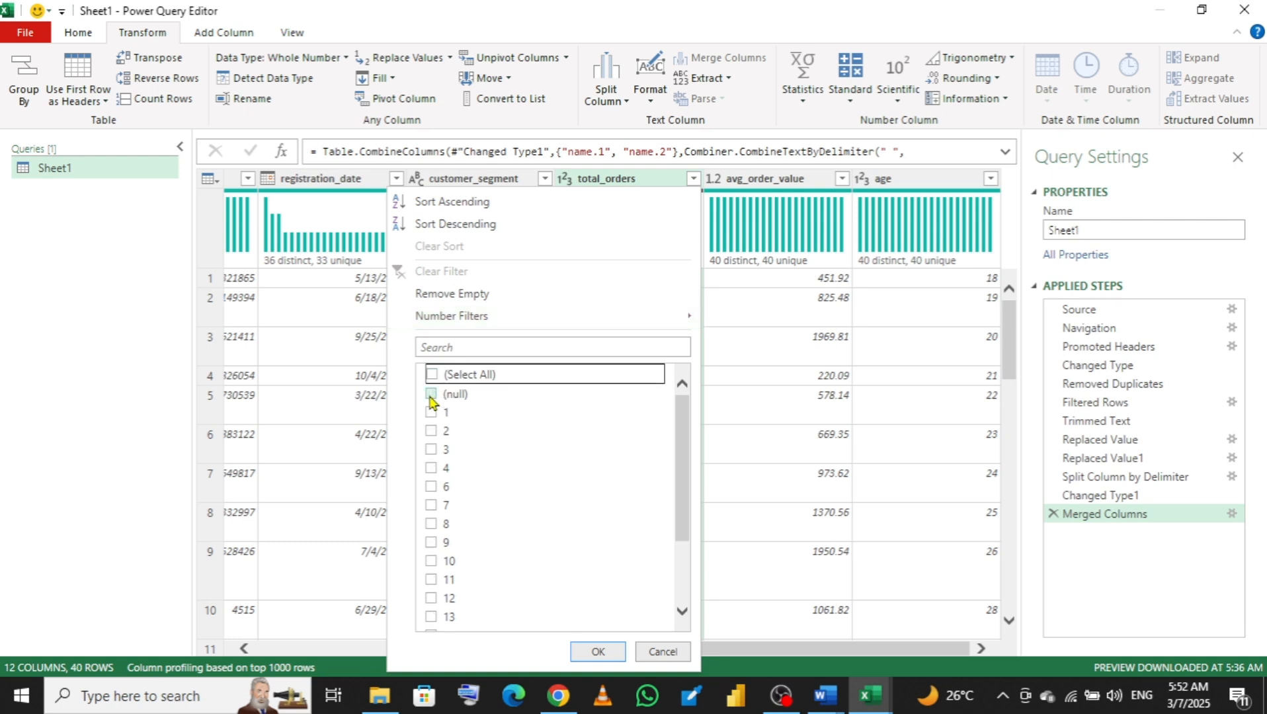
pyautogui.click(431, 395)
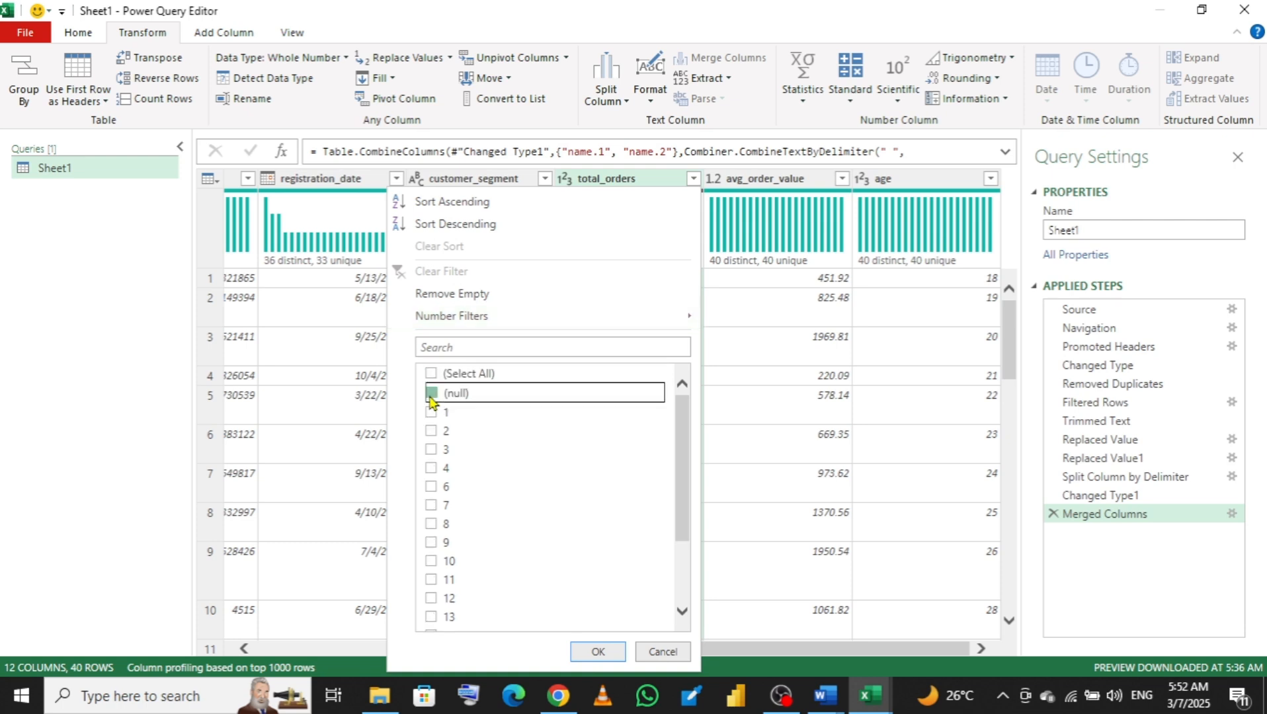
pyautogui.click(597, 651)
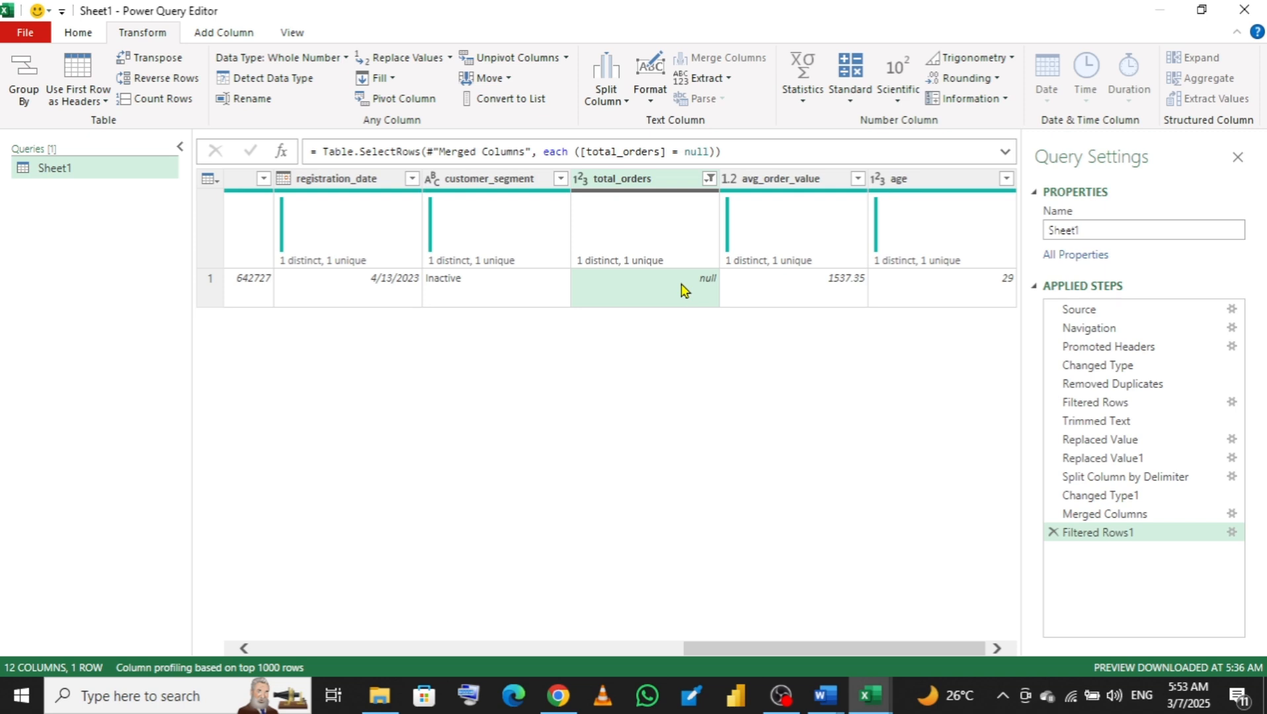
pyautogui.click(1052, 534)
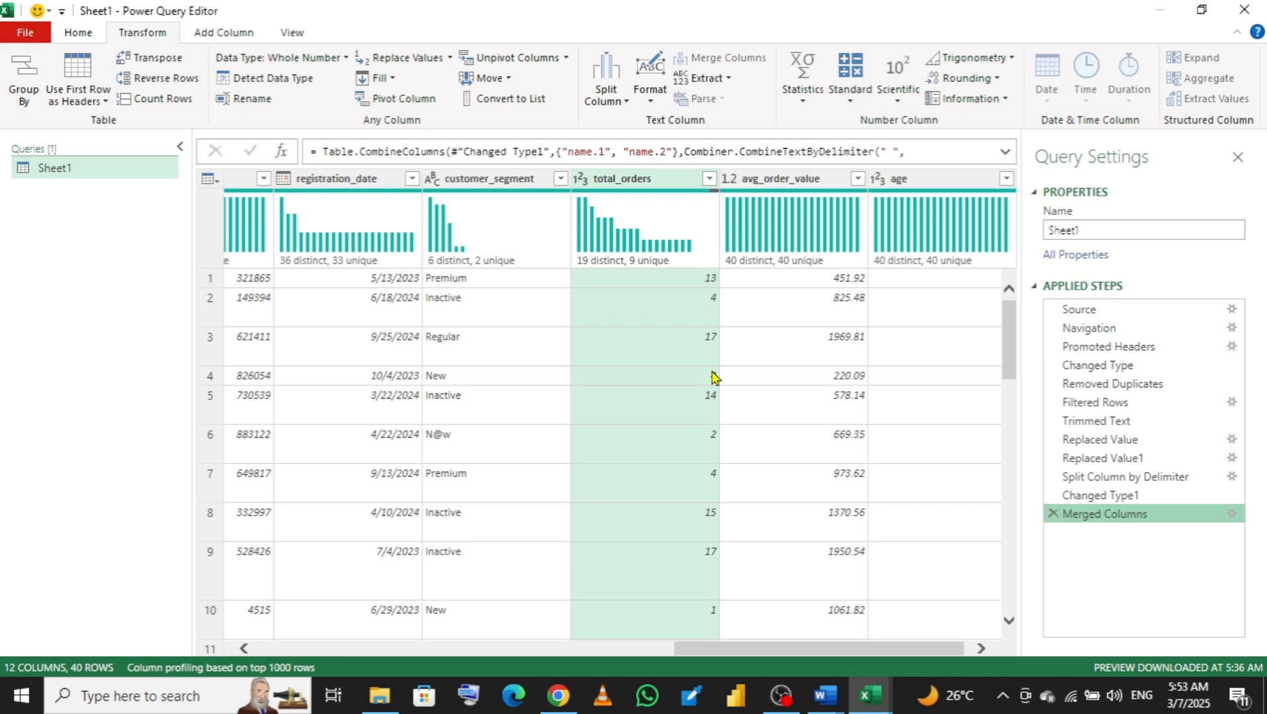
# - Display the column profile for total_orders, examine its statistics down to the average, and hide the profile again
pyautogui.click(619, 185)
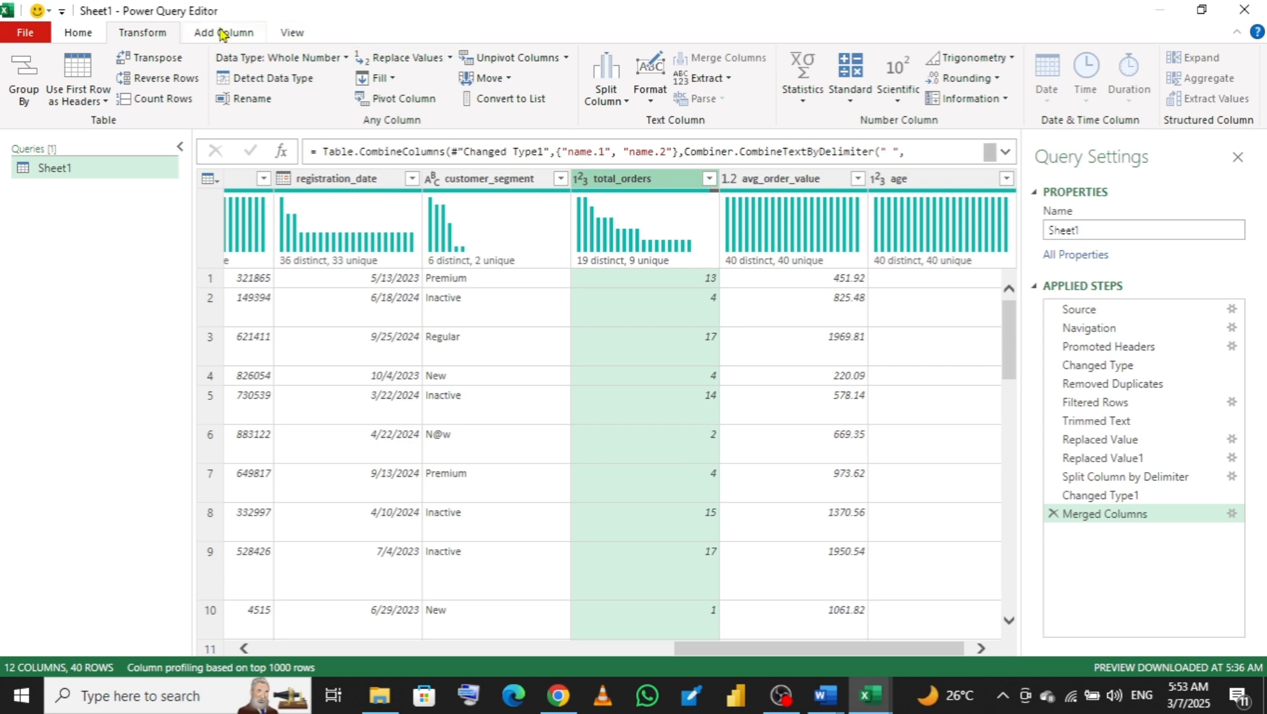
pyautogui.click(295, 34)
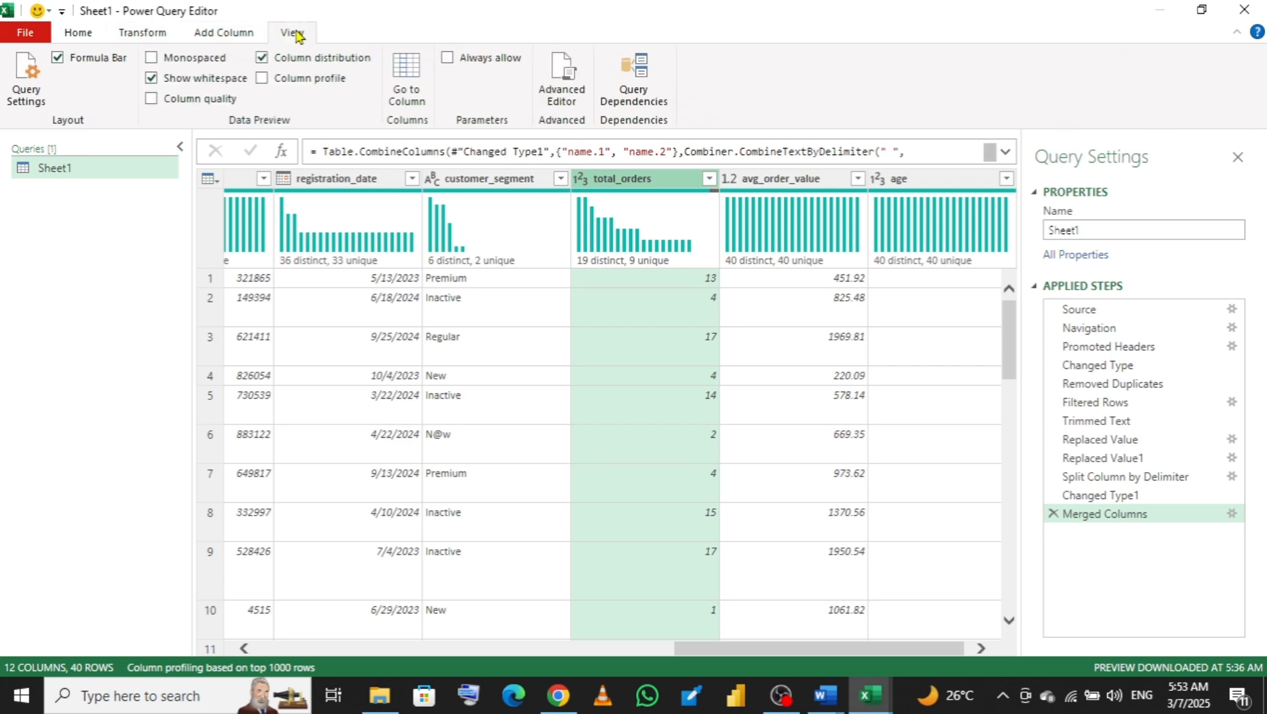
pyautogui.click(262, 78)
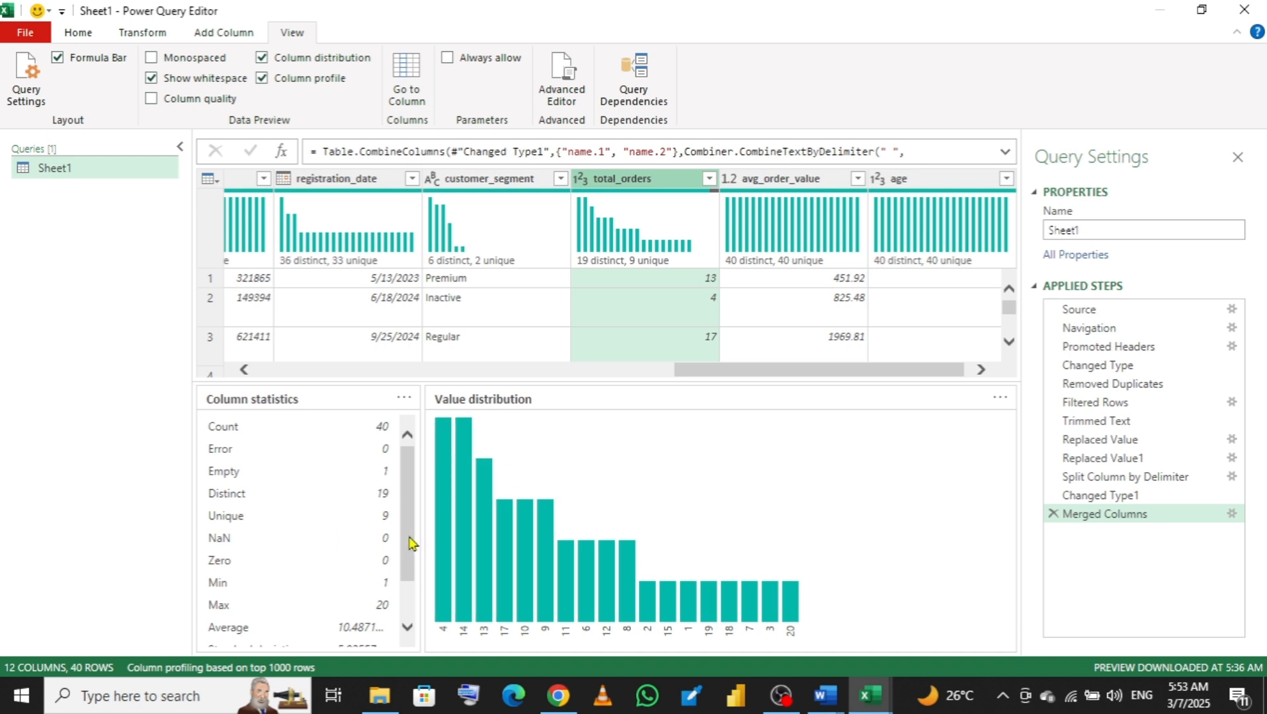
pyautogui.moveTo(410, 545); pyautogui.dragTo(410, 583)
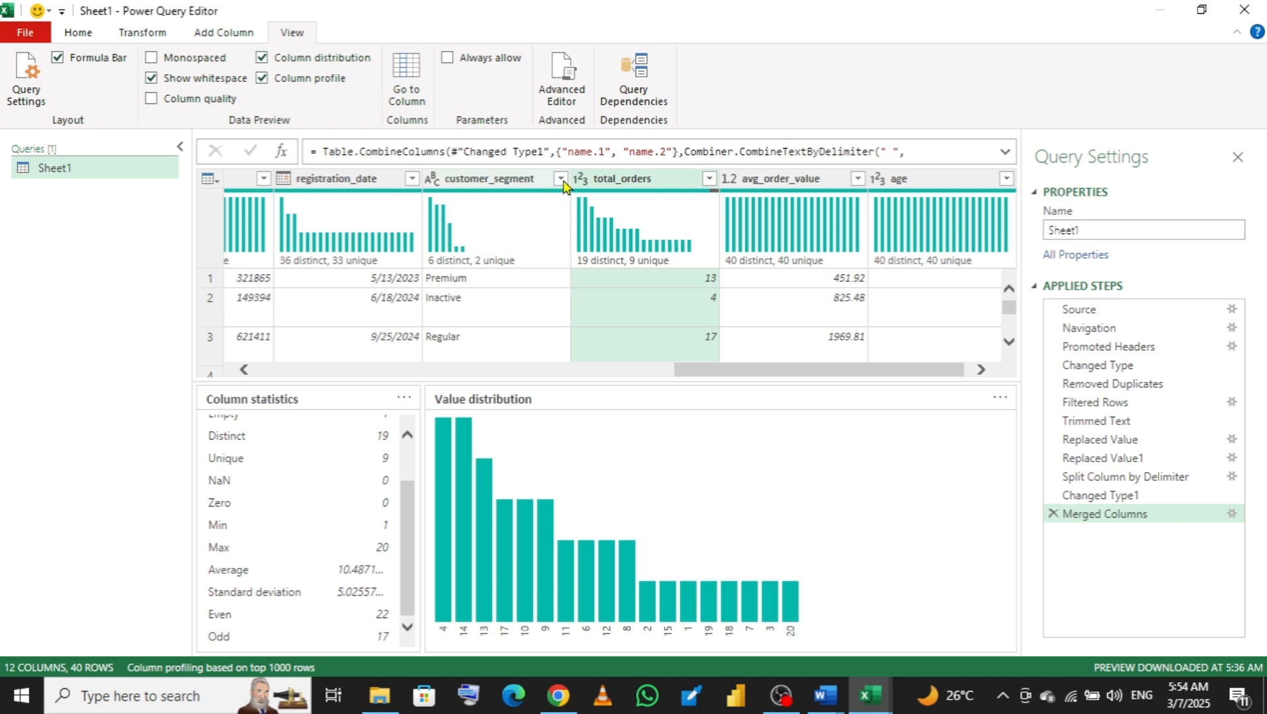
pyautogui.click(261, 79)
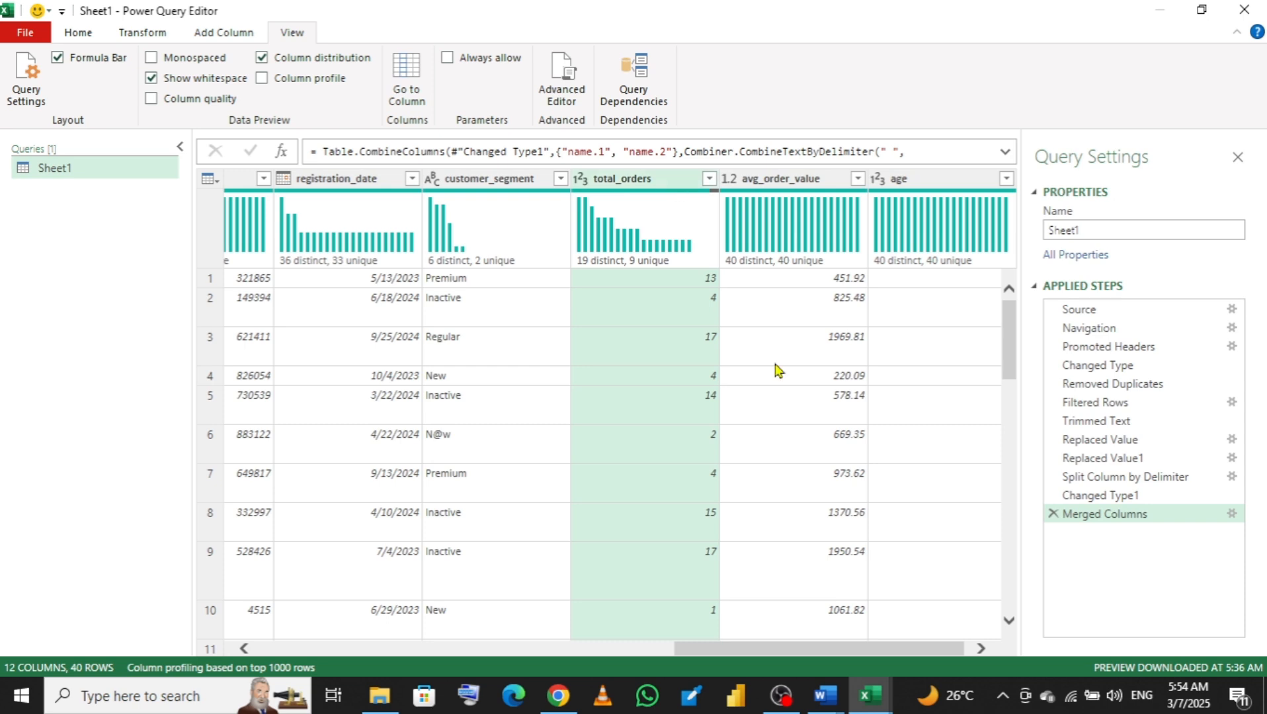
# - Replace null with 10.42 in total_orders, and check the column's list of values
pyautogui.rightClick(654, 180)
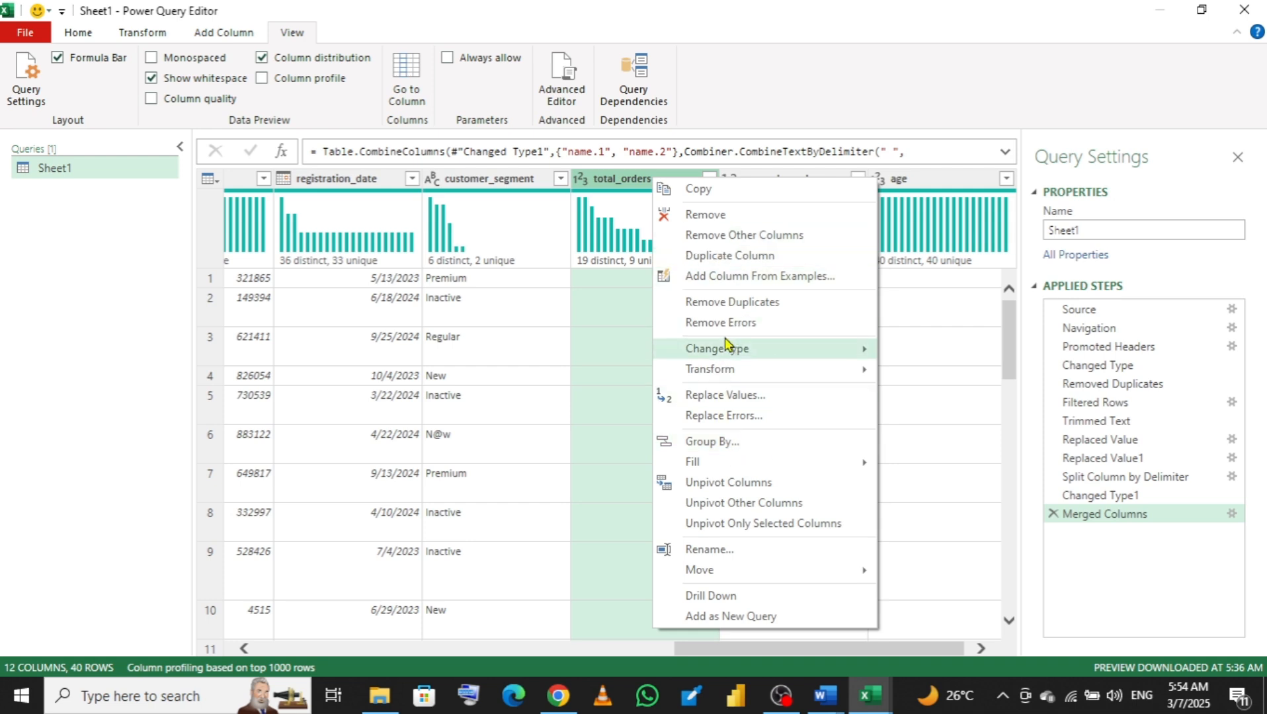
pyautogui.click(737, 399)
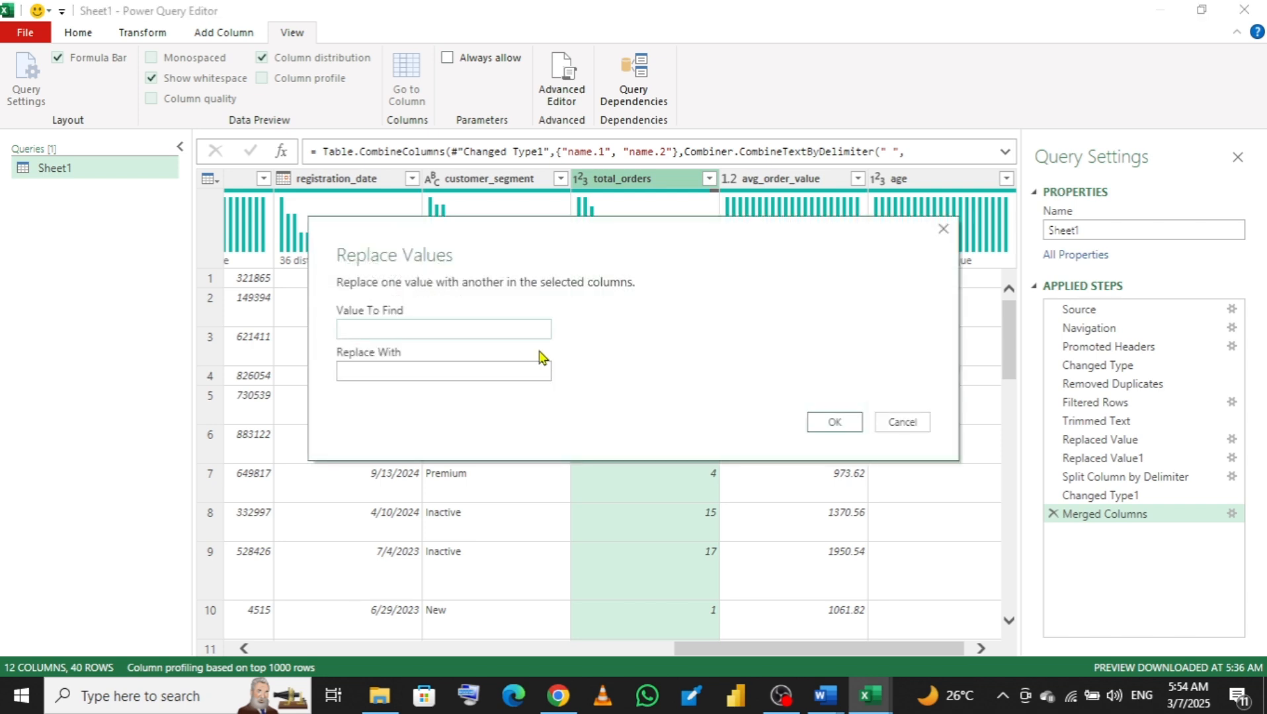
pyautogui.write('nukl')
pyautogui.press('BackSpace')
pyautogui.press('BackSpace')
pyautogui.write('ll')
pyautogui.click(490, 370)
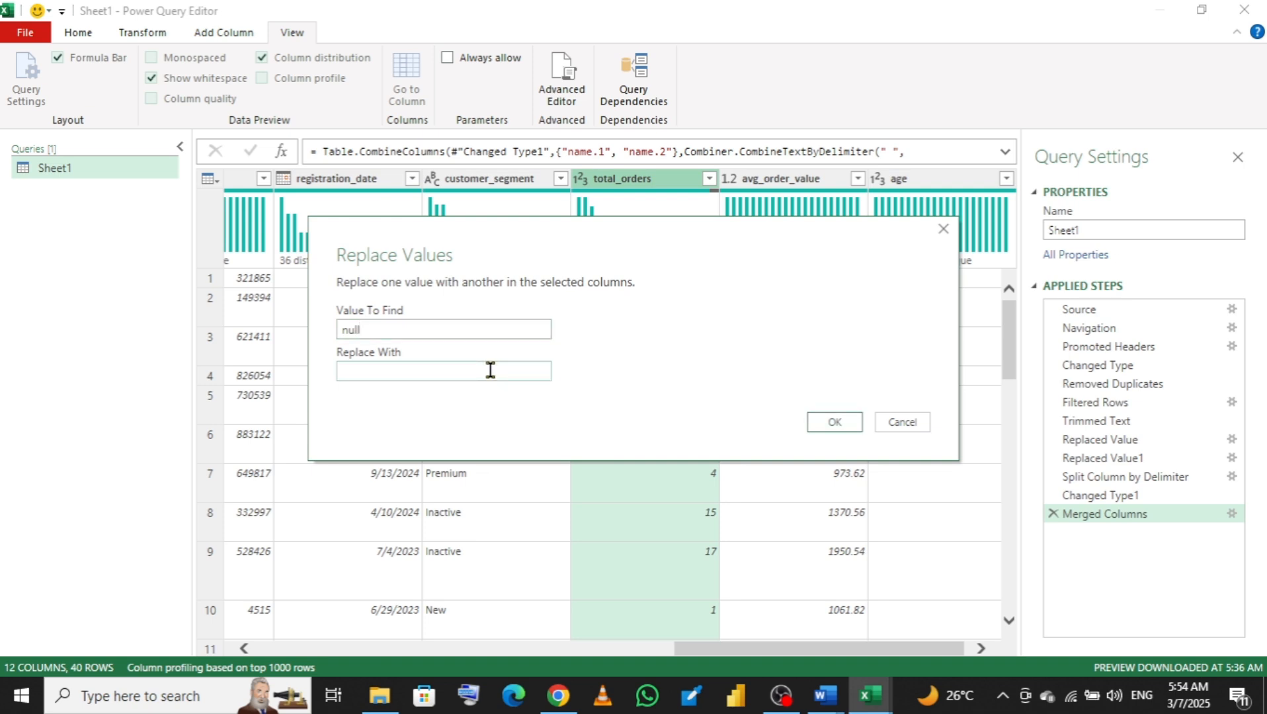
pyautogui.write('10.42')
pyautogui.click(832, 424)
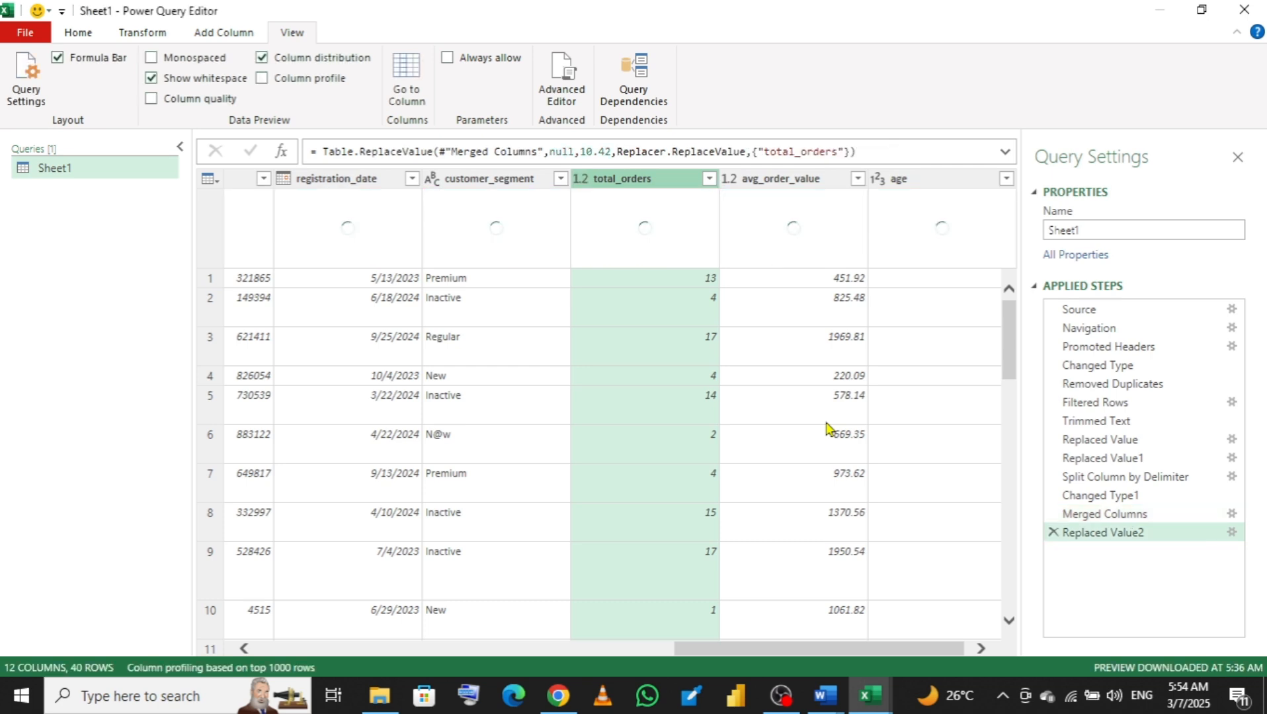
pyautogui.click(709, 179)
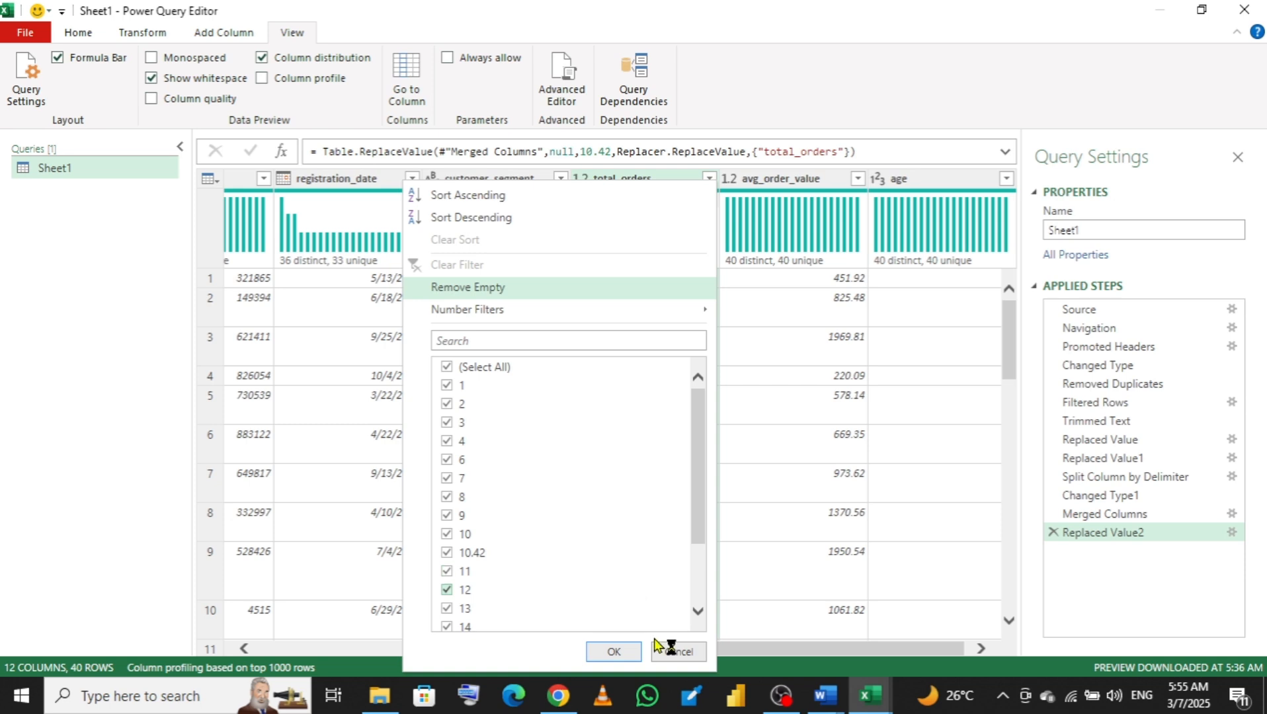
pyautogui.click(678, 652)
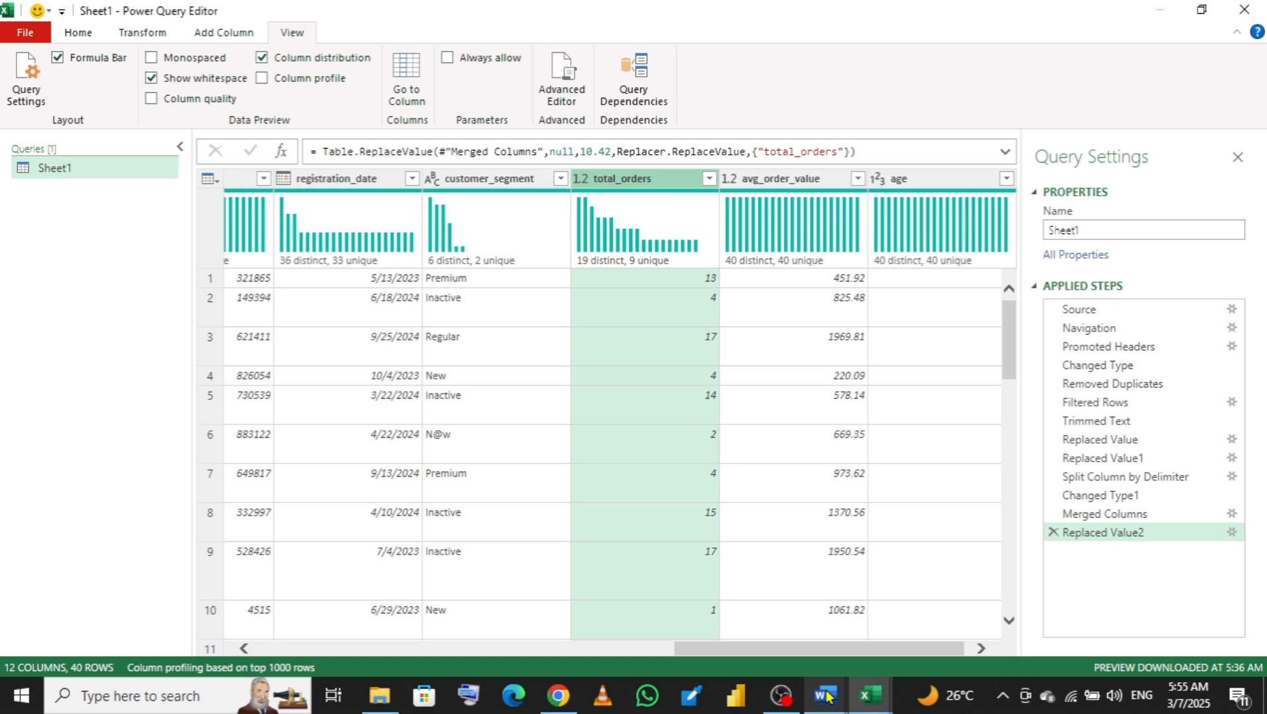
# - Highlight the Fill Down & Fill Up and Conditional Columns techniques in the Word list, and return to the Power Query Editor
pyautogui.moveTo(827, 696)
pyautogui.click(939, 592)
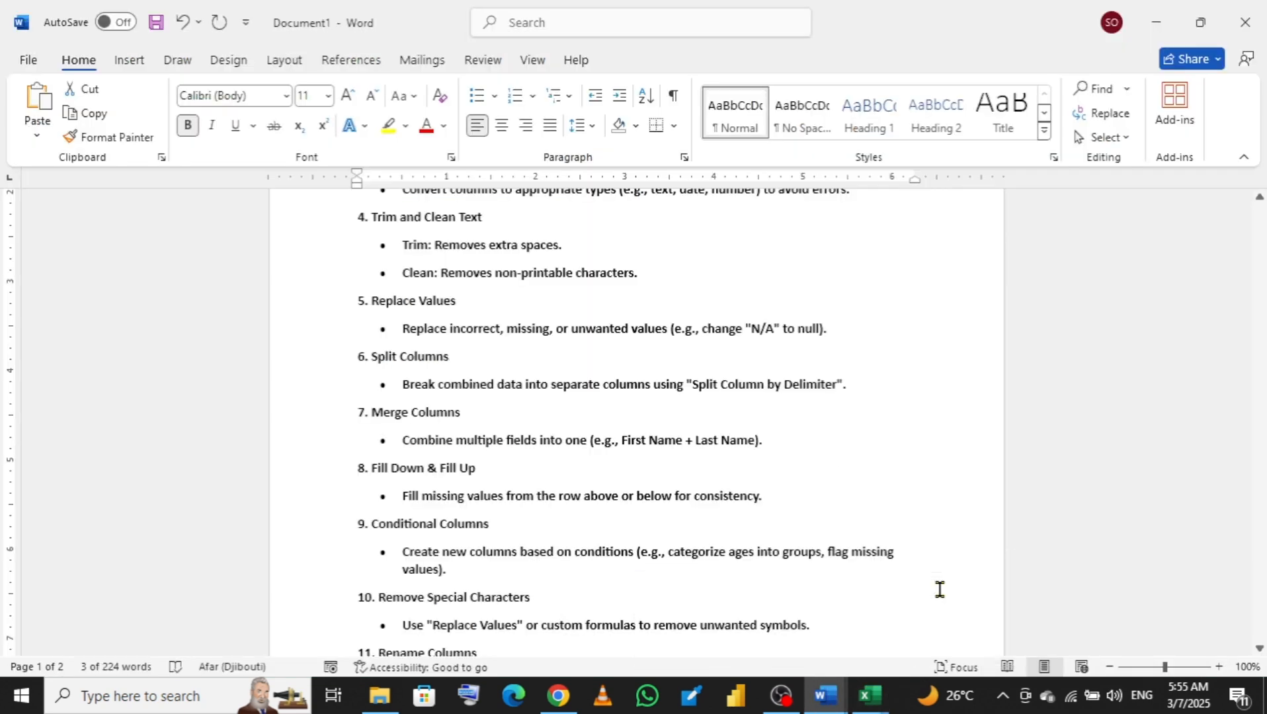
pyautogui.moveTo(362, 467); pyautogui.dragTo(582, 500)
pyautogui.moveTo(357, 522); pyautogui.dragTo(541, 579)
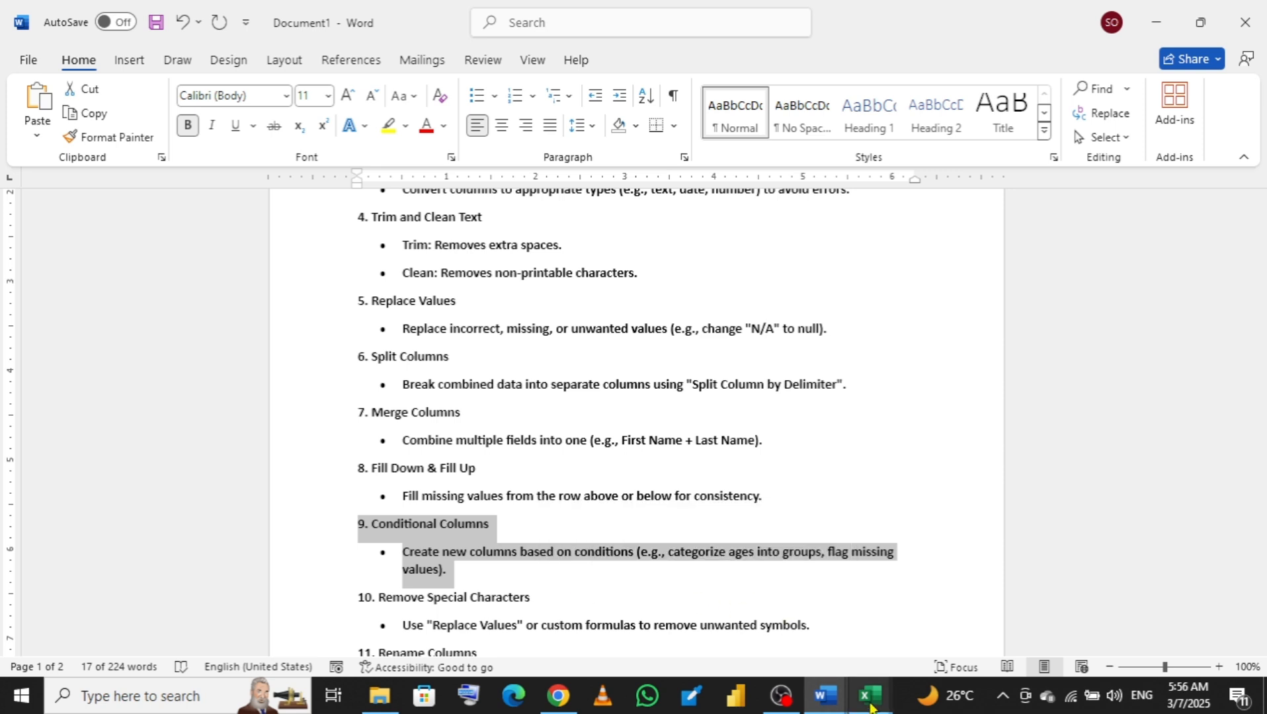
pyautogui.moveTo(870, 708)
pyautogui.click(963, 629)
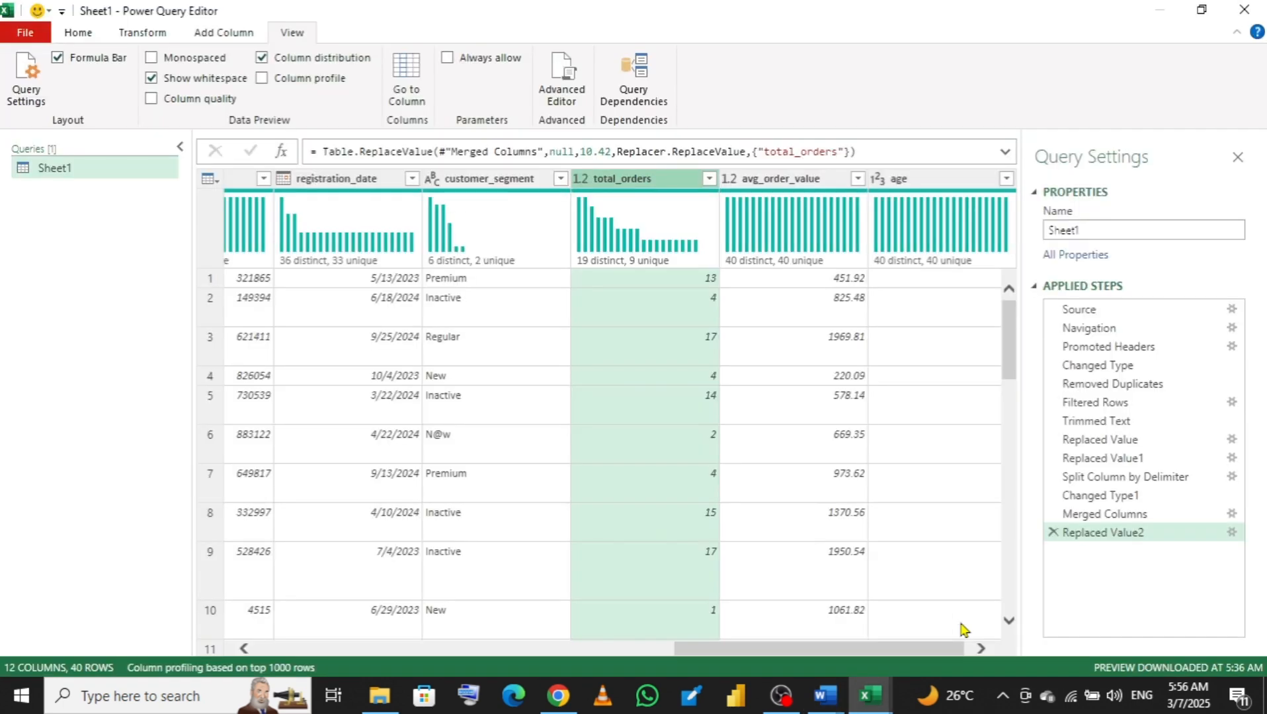
pyautogui.click(221, 37)
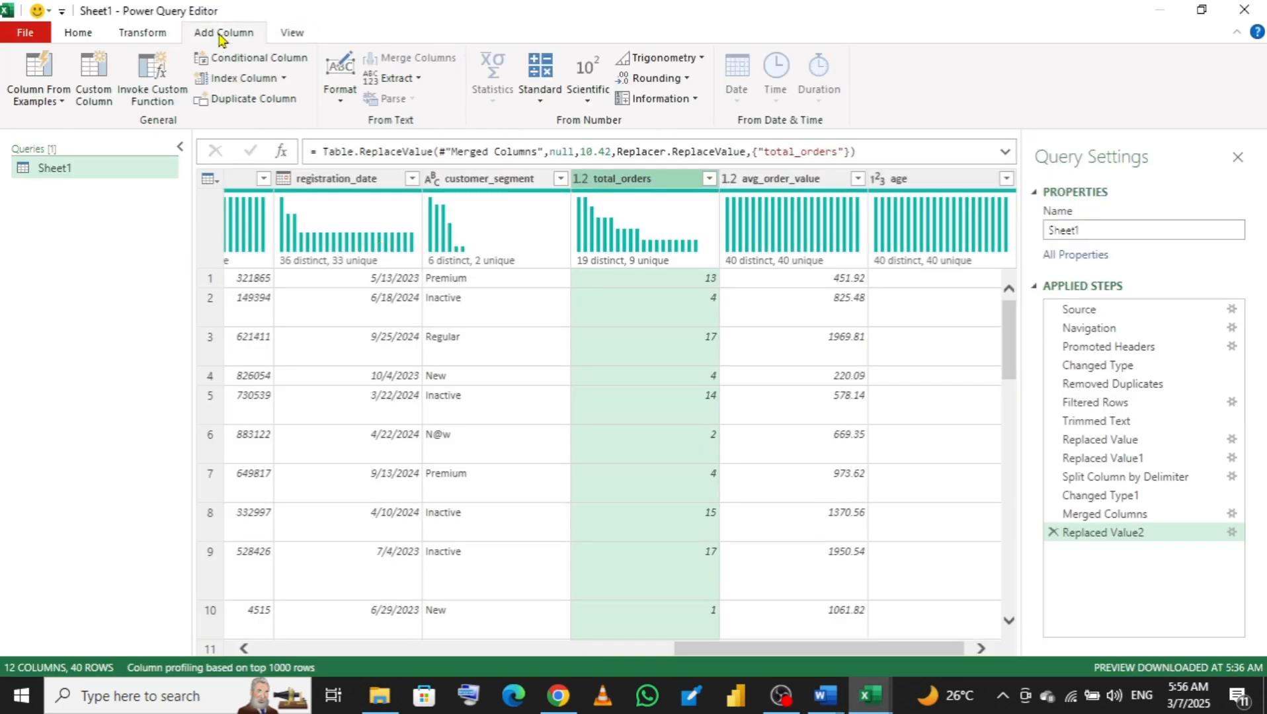
pyautogui.click(259, 63)
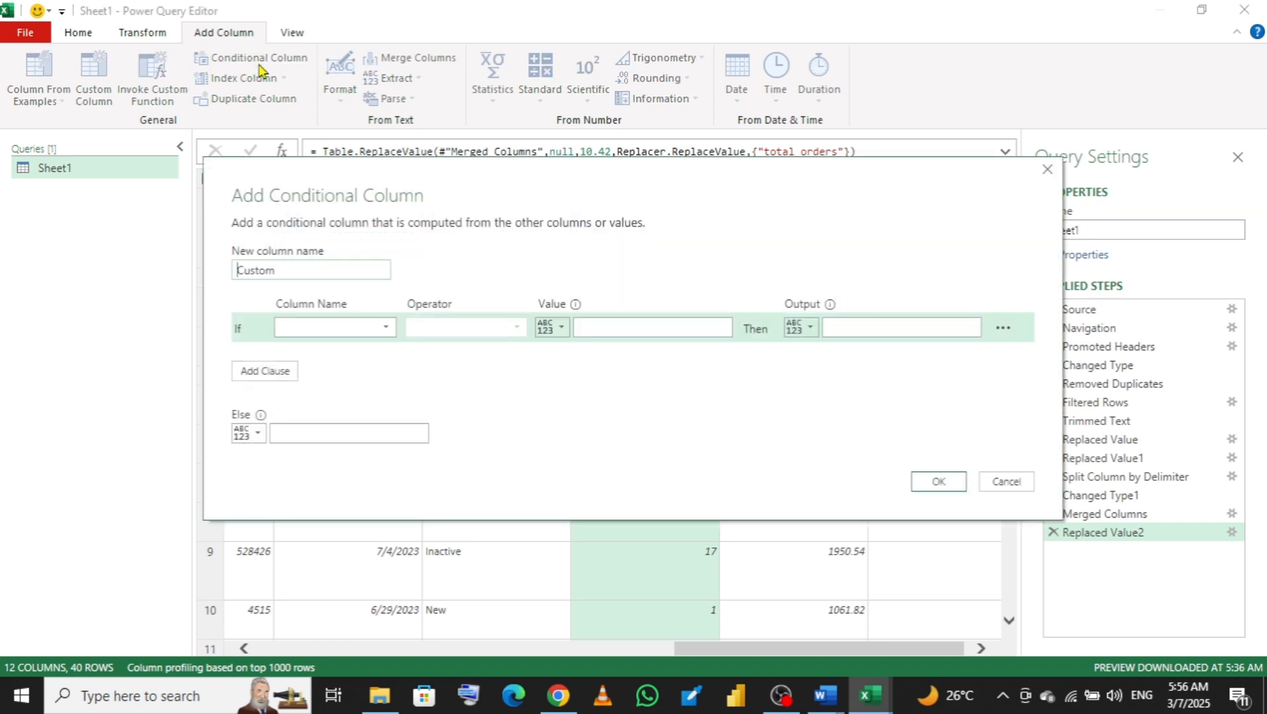
pyautogui.click(1047, 169)
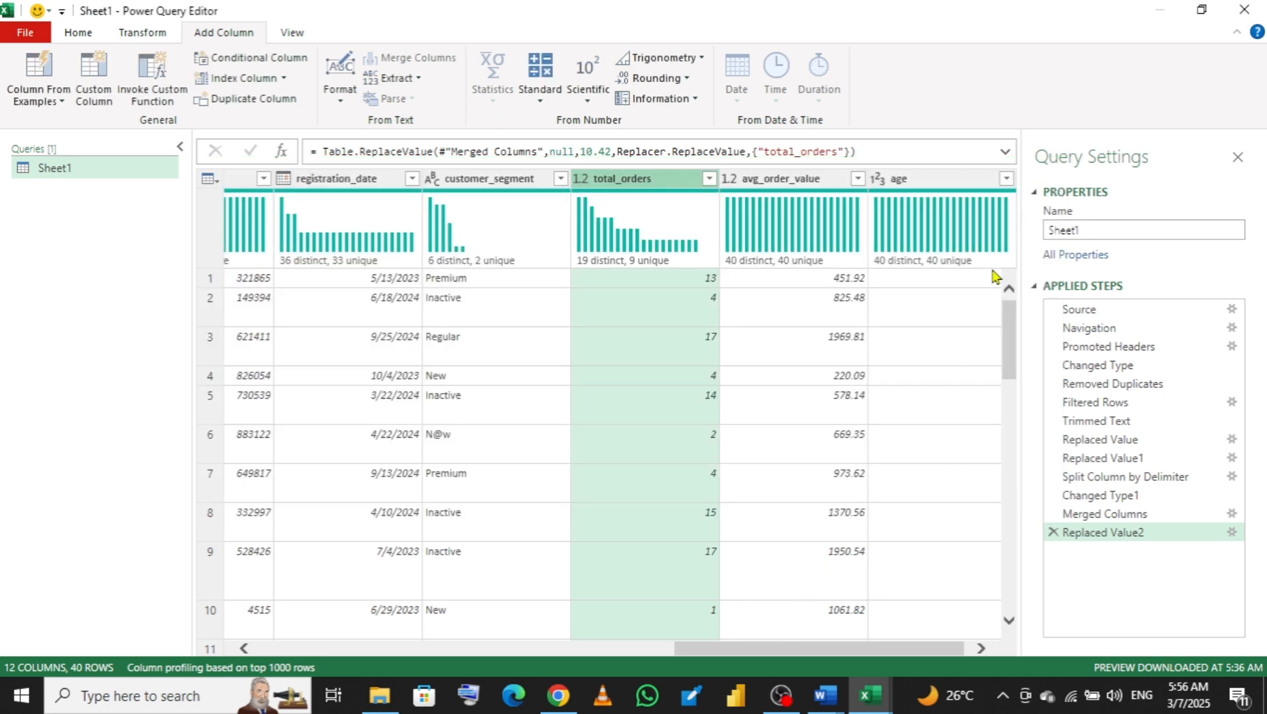
# - Examine the age column's list of values from the lowest to the highest age, leaving it unfiltered
pyautogui.click(1011, 180)
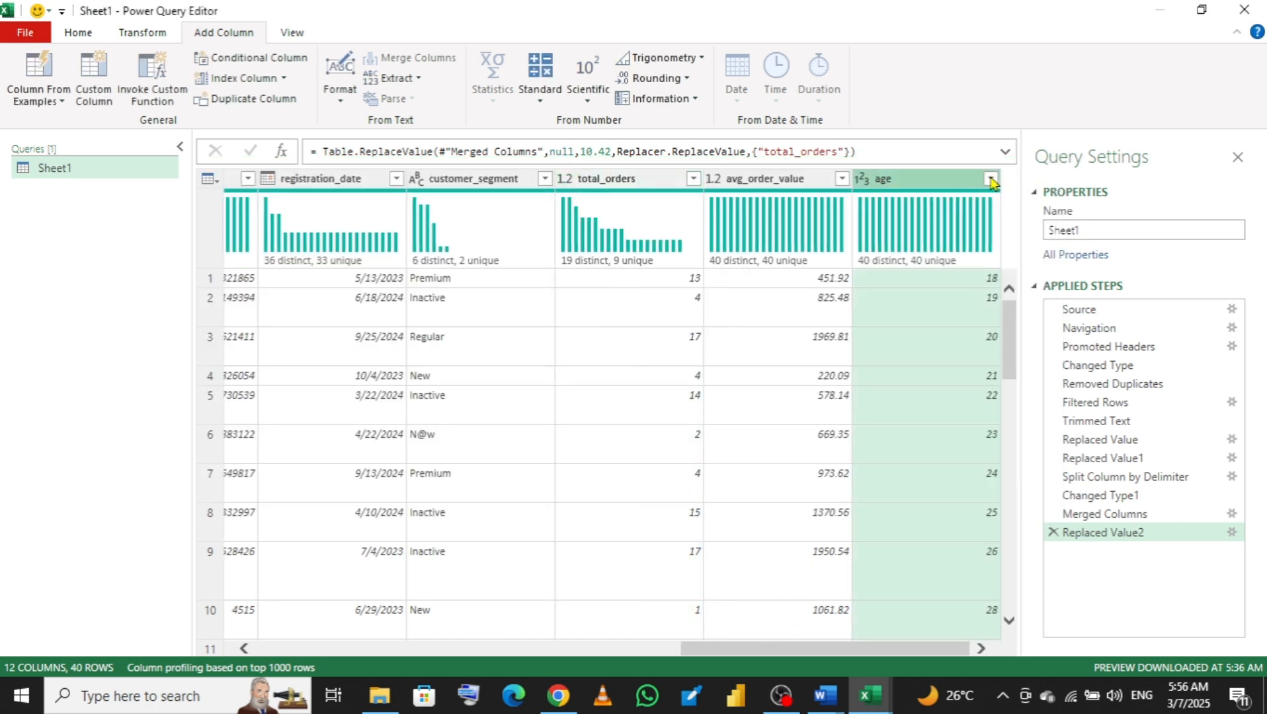
pyautogui.click(990, 178)
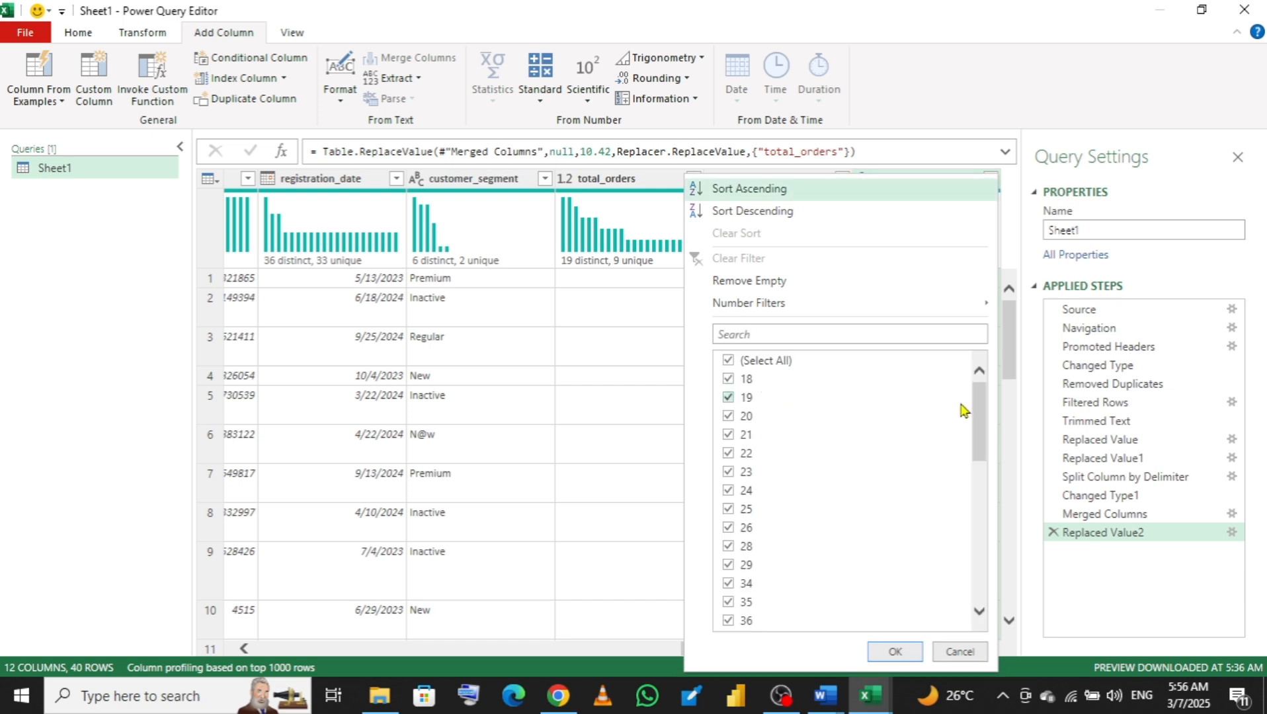
pyautogui.moveTo(981, 419); pyautogui.dragTo(988, 674)
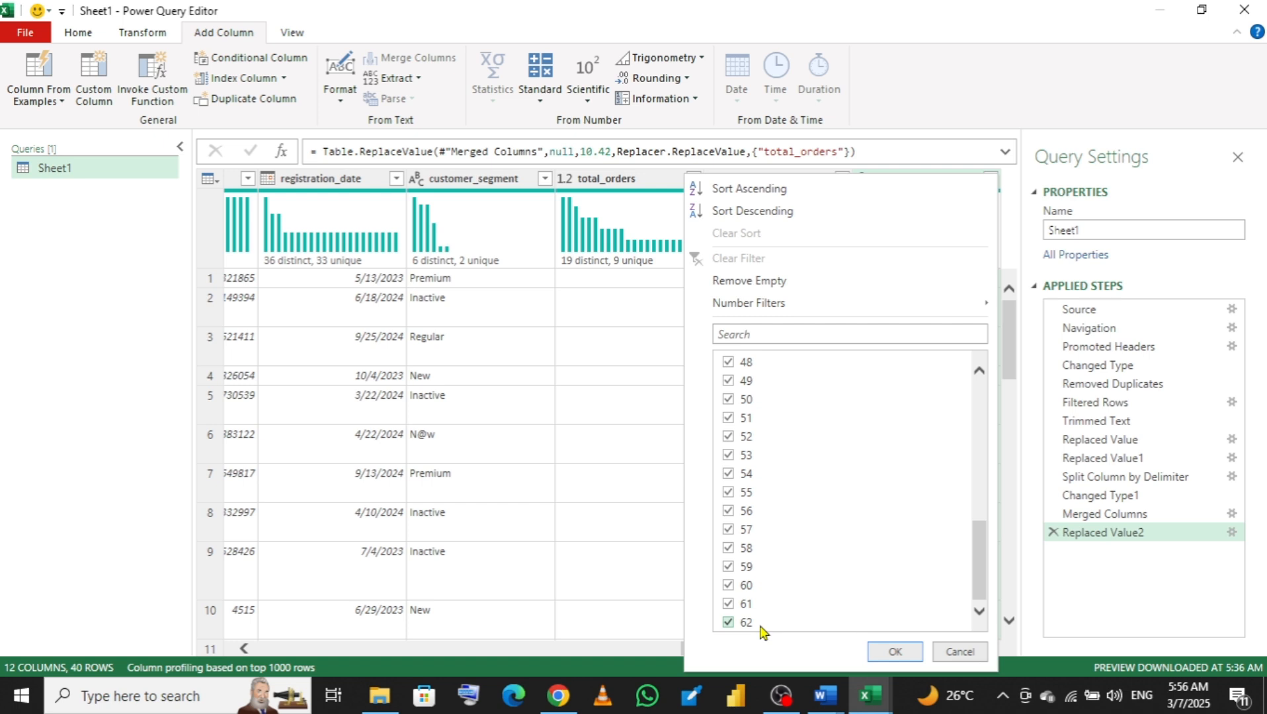
pyautogui.click(971, 654)
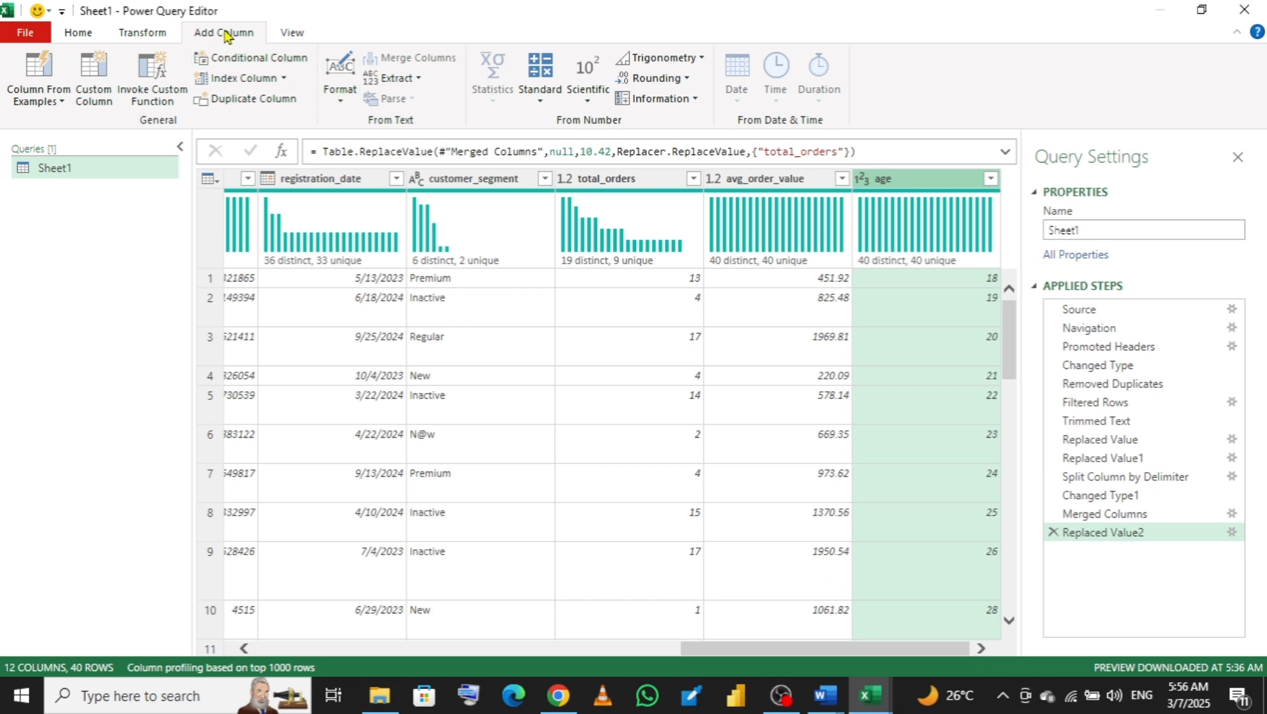
# - Start a new conditional column and name it Age Group
pyautogui.click(261, 64)
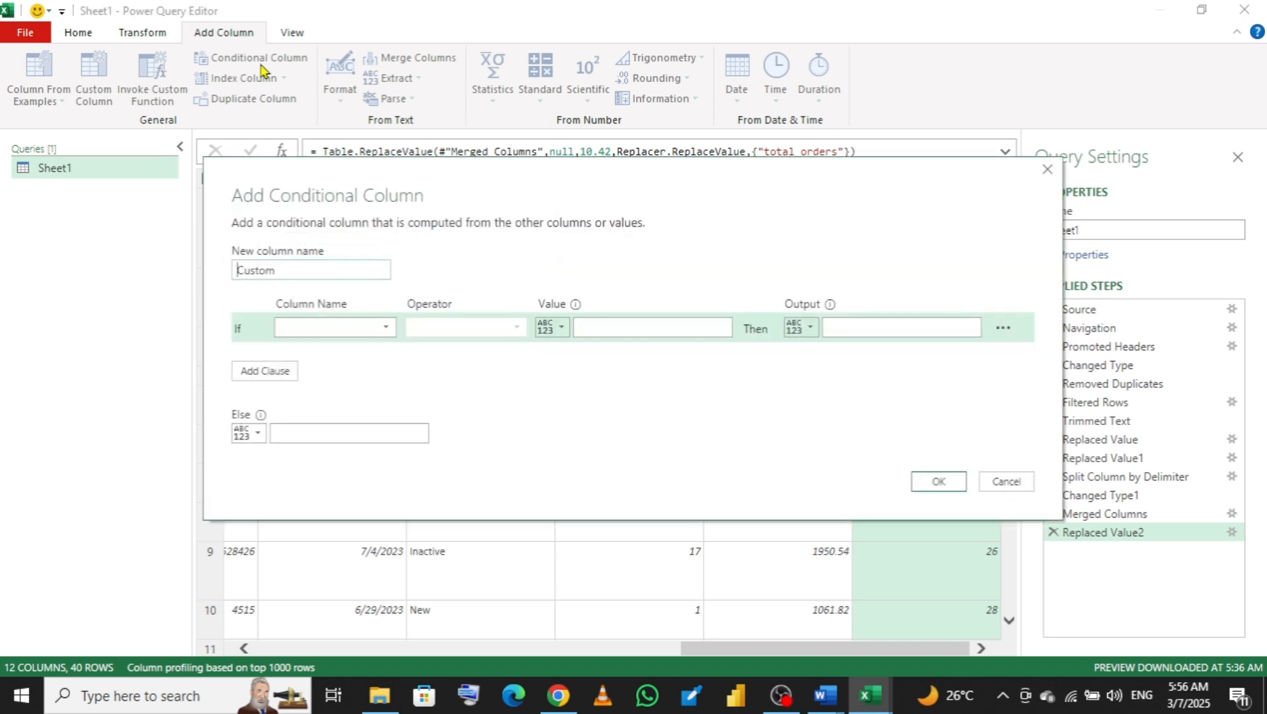
pyautogui.click(291, 265)
pyautogui.moveTo(291, 264); pyautogui.dragTo(207, 269)
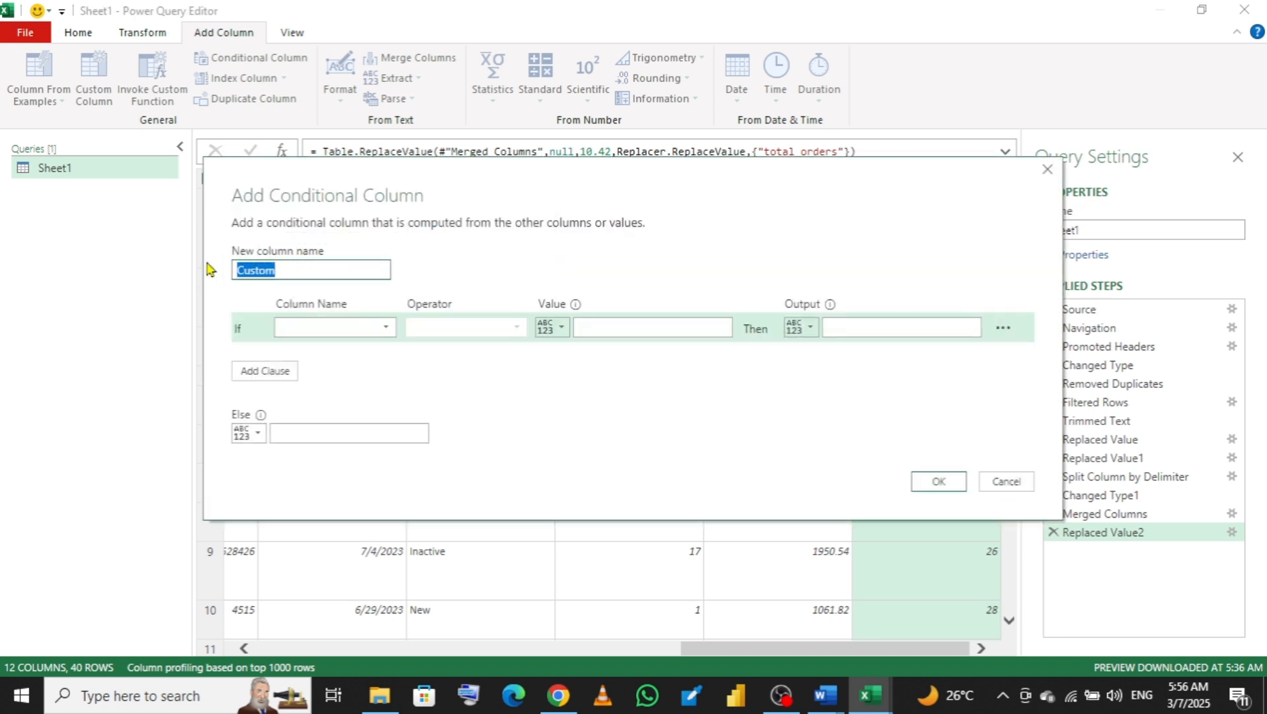
pyautogui.write('Age ')
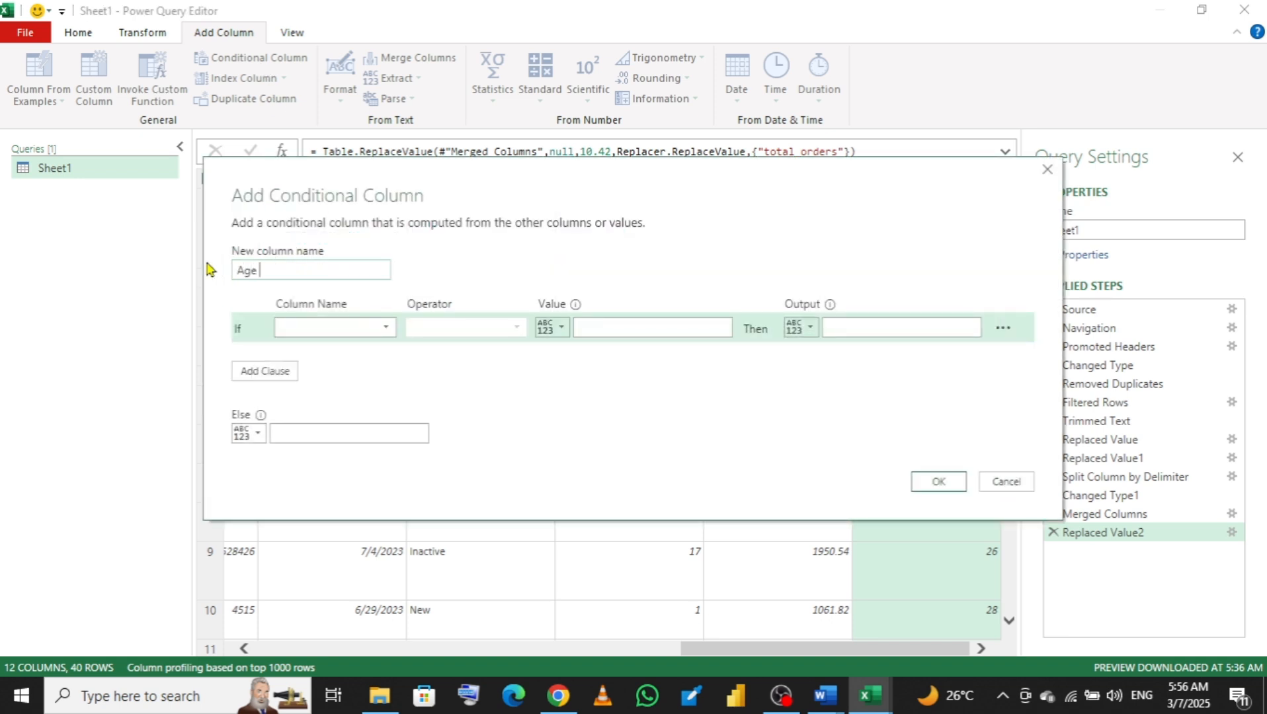
pyautogui.write('Grou[p')
pyautogui.press('BackSpace')
pyautogui.press('BackSpace')
pyautogui.write('p')
# - Define the first condition so that age is less than or equal to 28 outputs 18-28
pyautogui.click(329, 332)
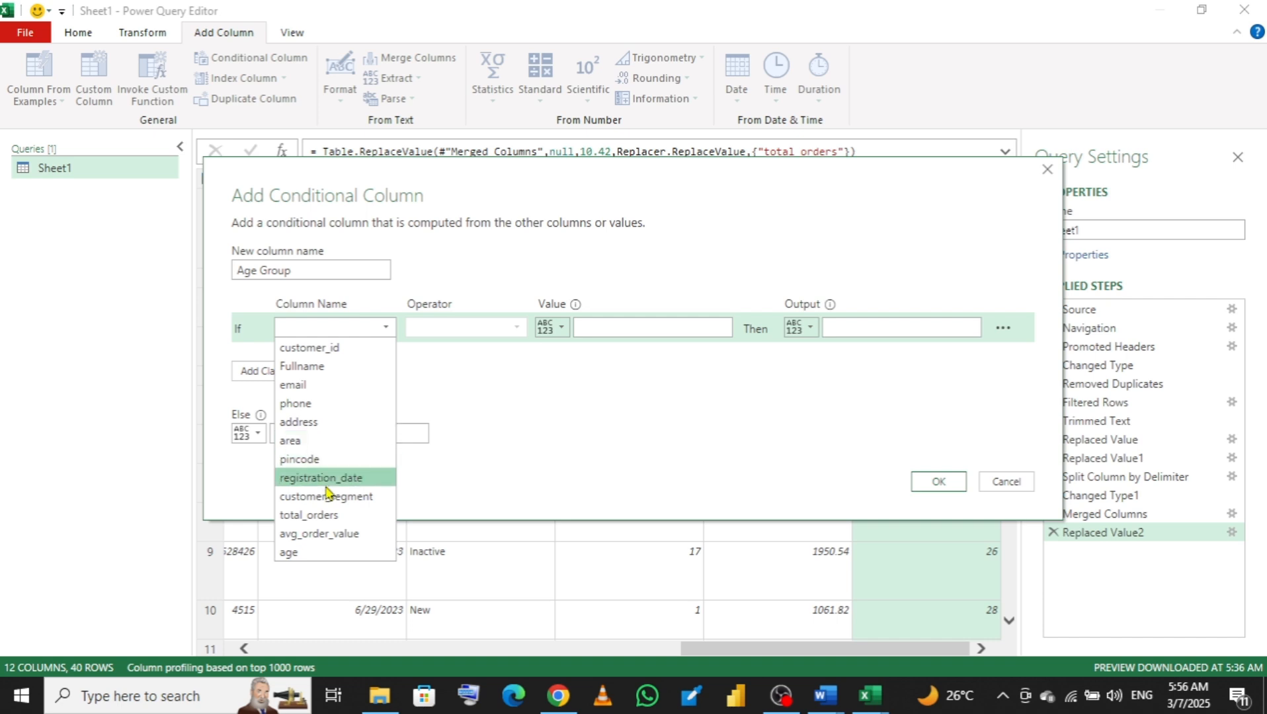
pyautogui.click(306, 552)
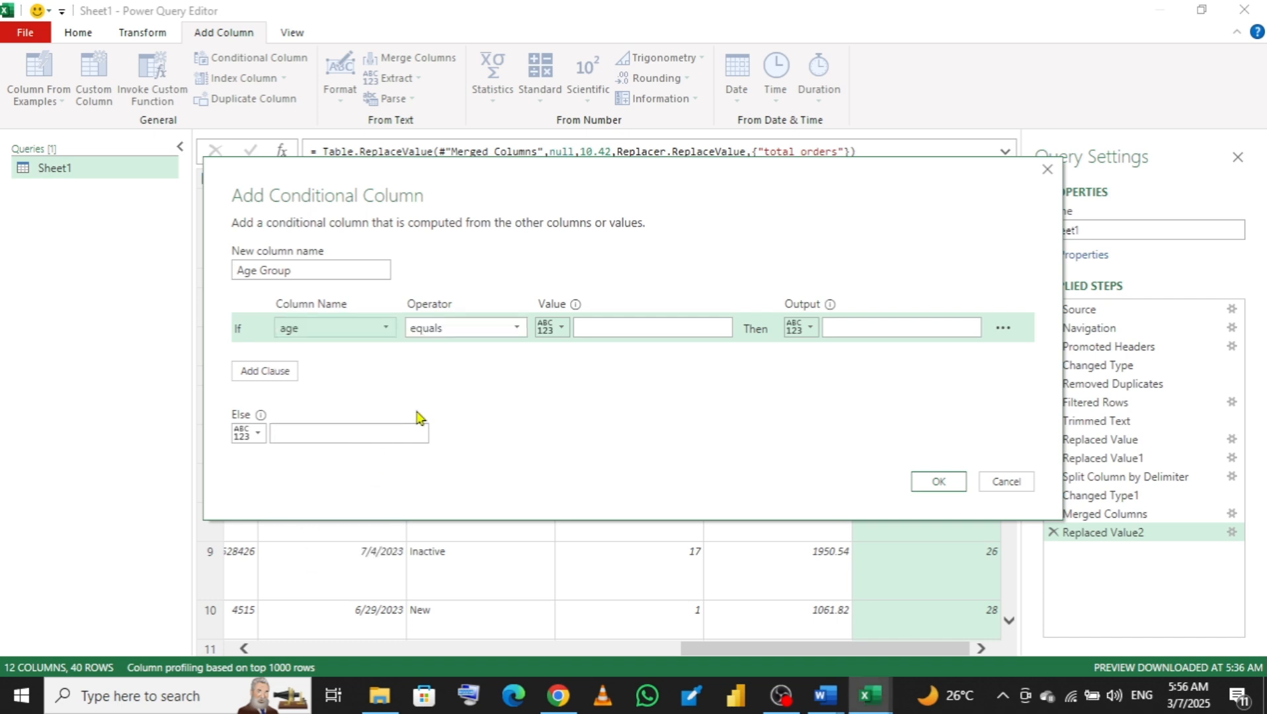
pyautogui.click(438, 330)
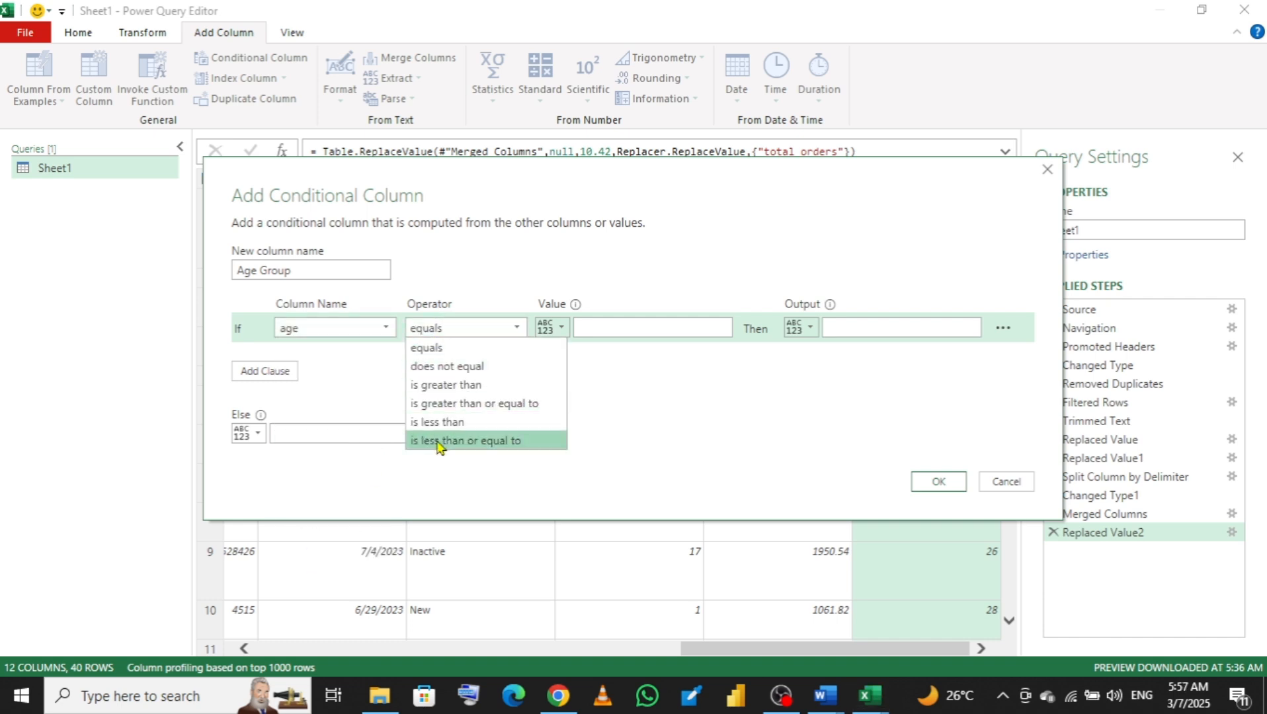
pyautogui.click(438, 440)
pyautogui.click(611, 328)
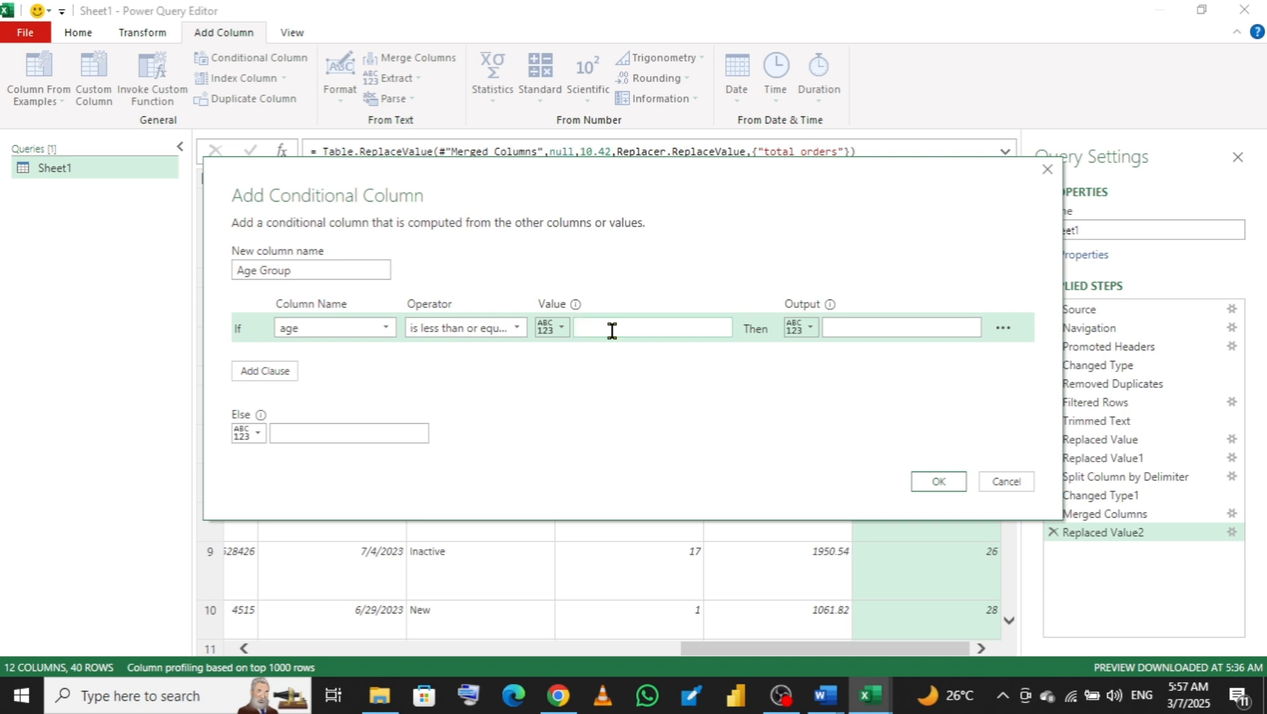
pyautogui.write('1')
pyautogui.press('BackSpace')
pyautogui.press('BackSpace')
pyautogui.write('28')
pyautogui.click(900, 321)
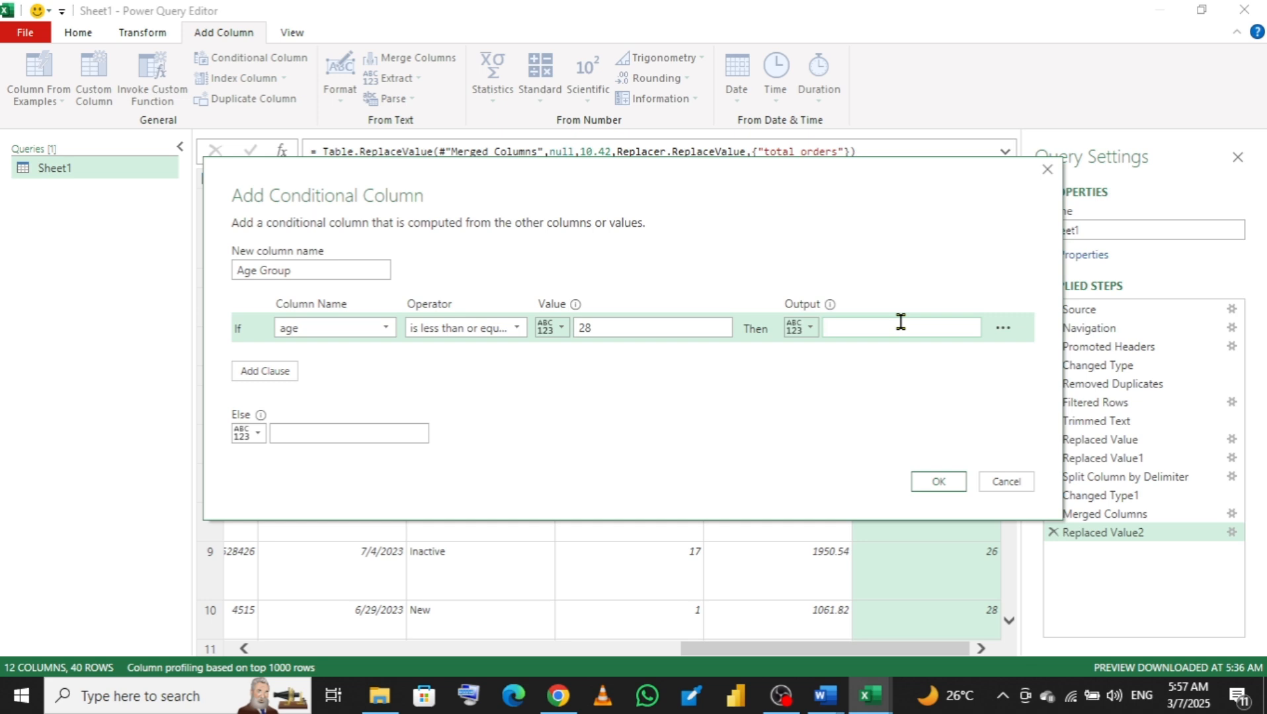
pyautogui.write('18-28')
# - Add a second clause so that age is less than or equal to 38 outputs 29-38
pyautogui.click(263, 377)
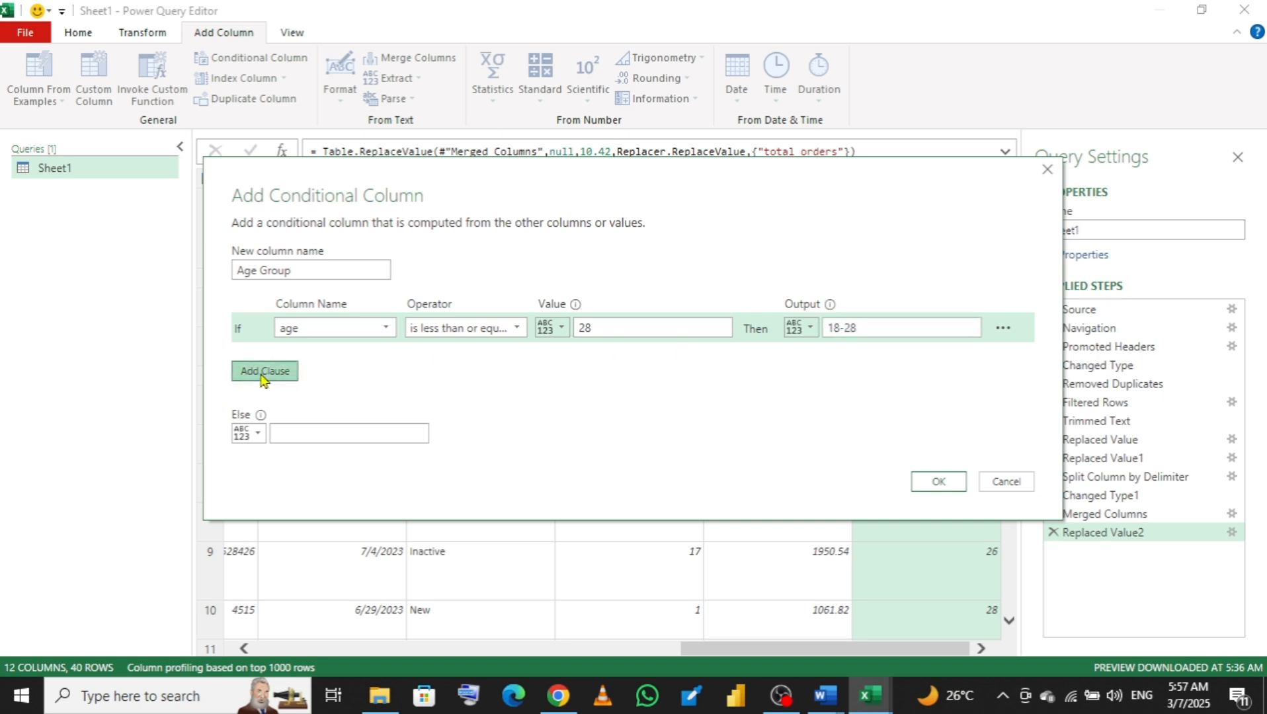
pyautogui.click(321, 358)
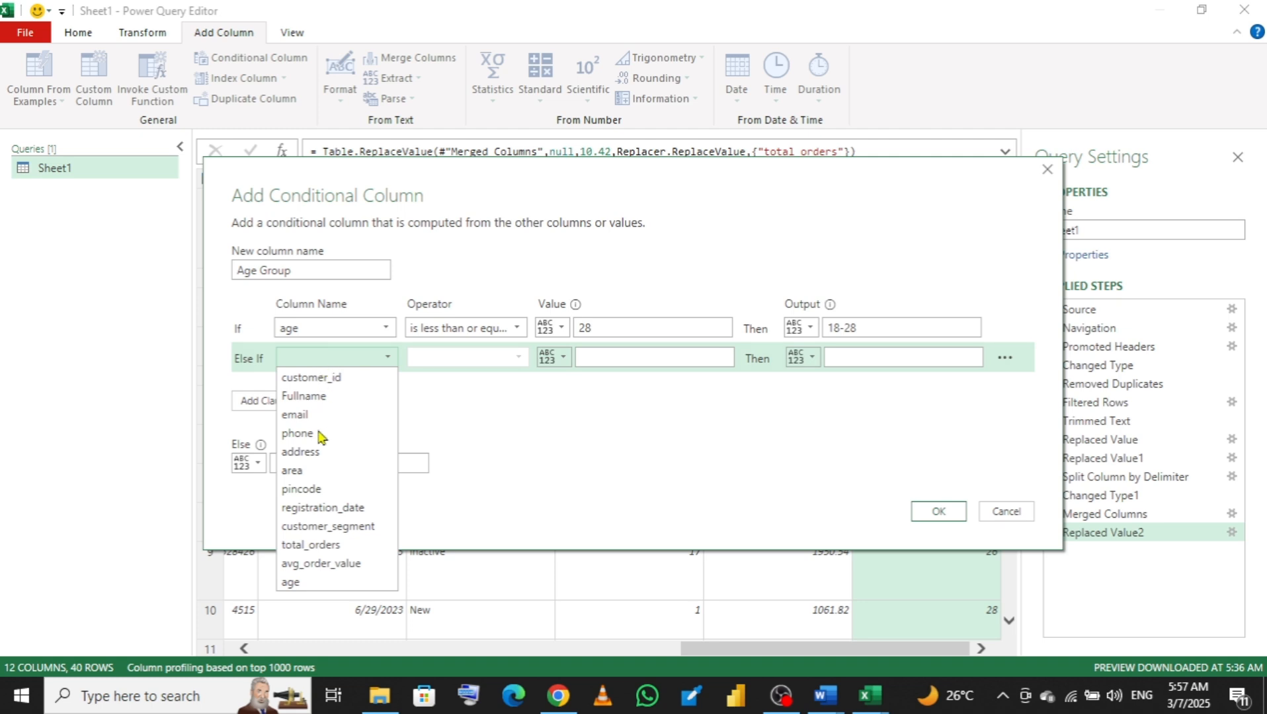
pyautogui.click(306, 582)
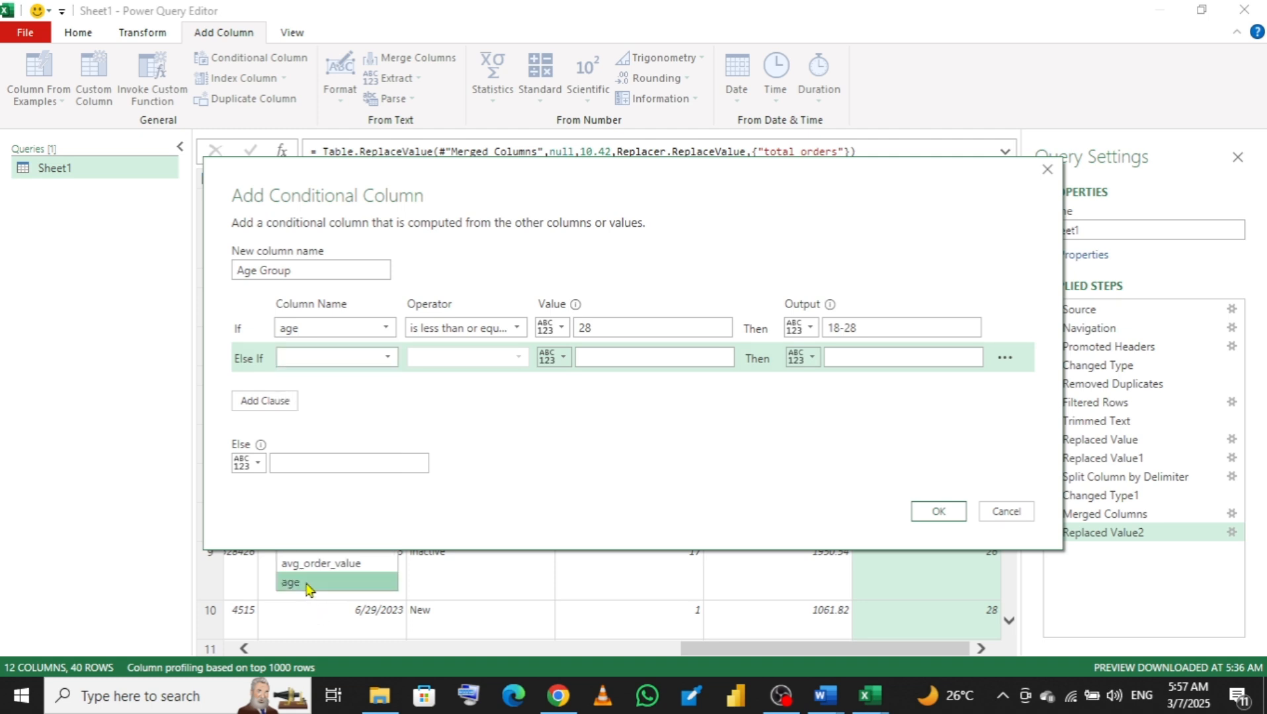
pyautogui.click(447, 359)
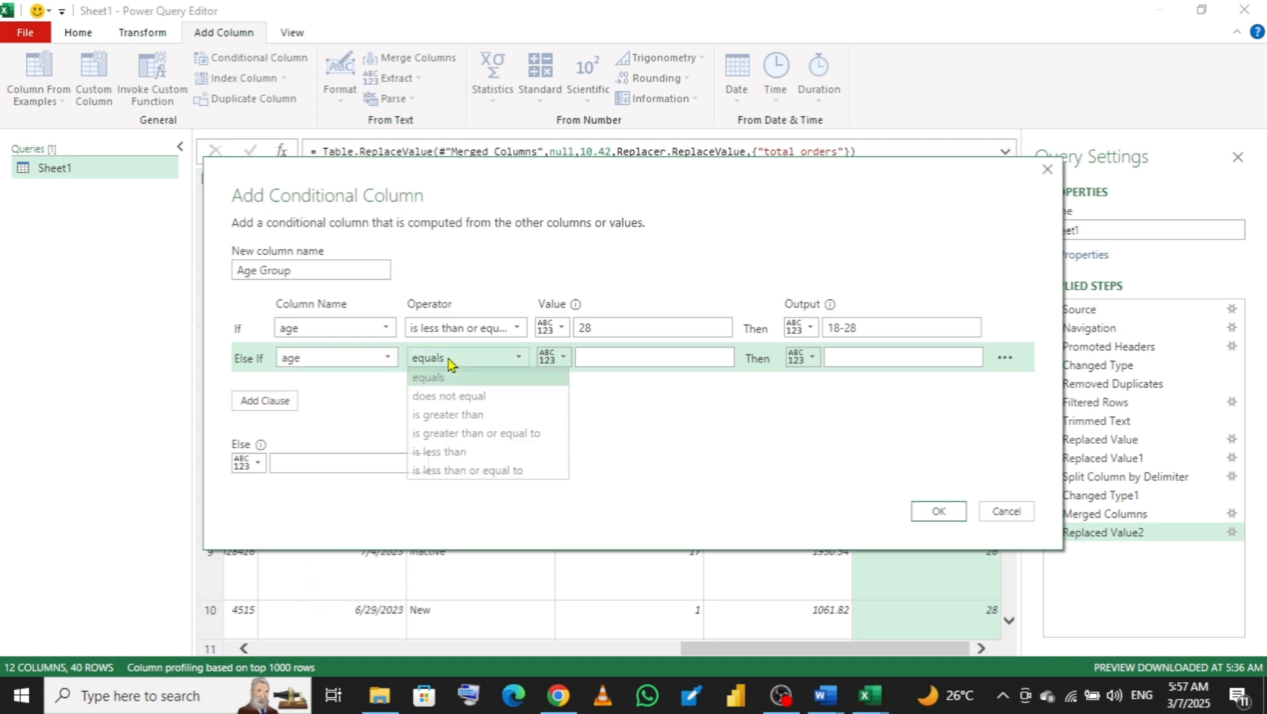
pyautogui.click(461, 473)
pyautogui.click(622, 356)
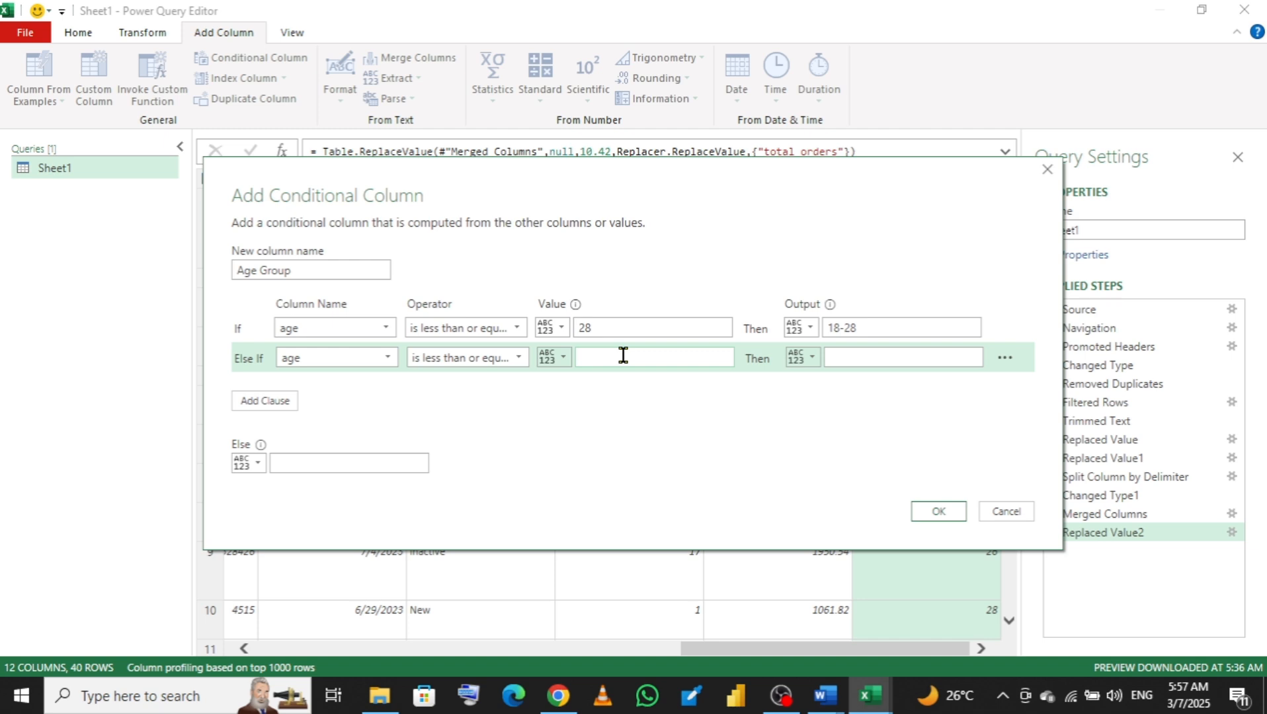
pyautogui.write('38')
pyautogui.click(863, 354)
pyautogui.write('29')
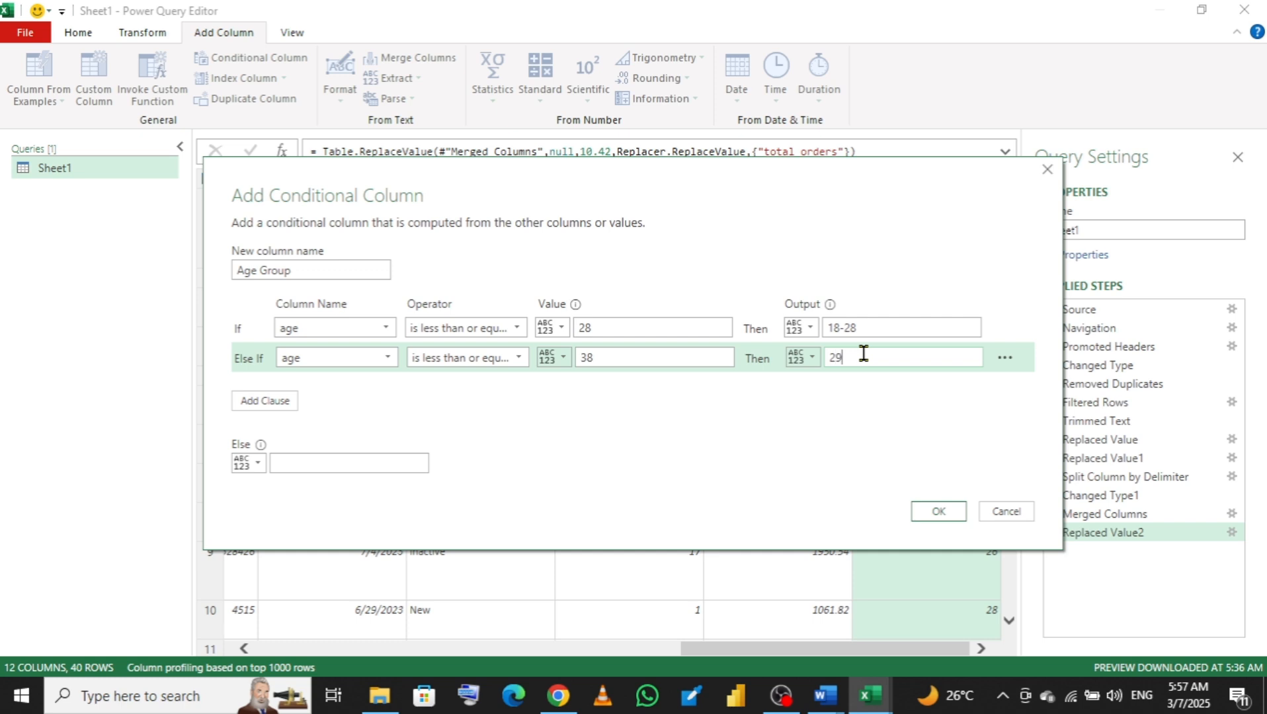
pyautogui.write('-38')
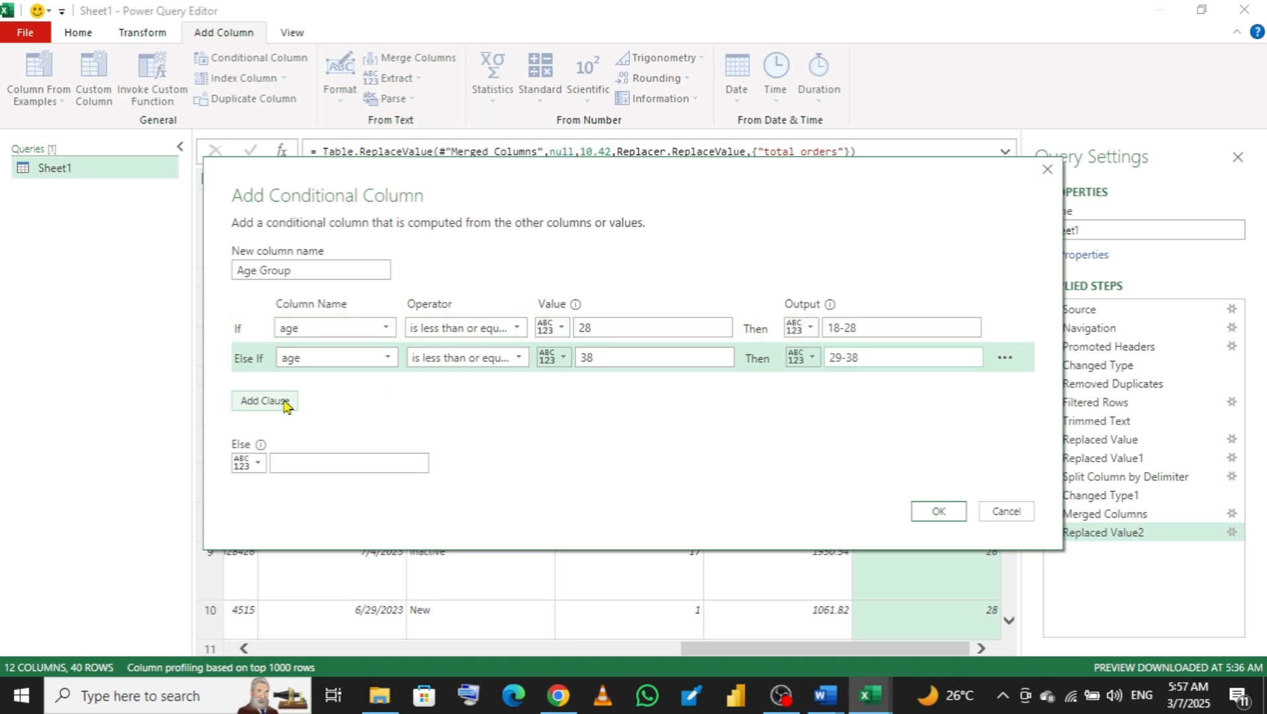
# - Add a third clause on age with the value 48 and the output 39-48
pyautogui.click(259, 411)
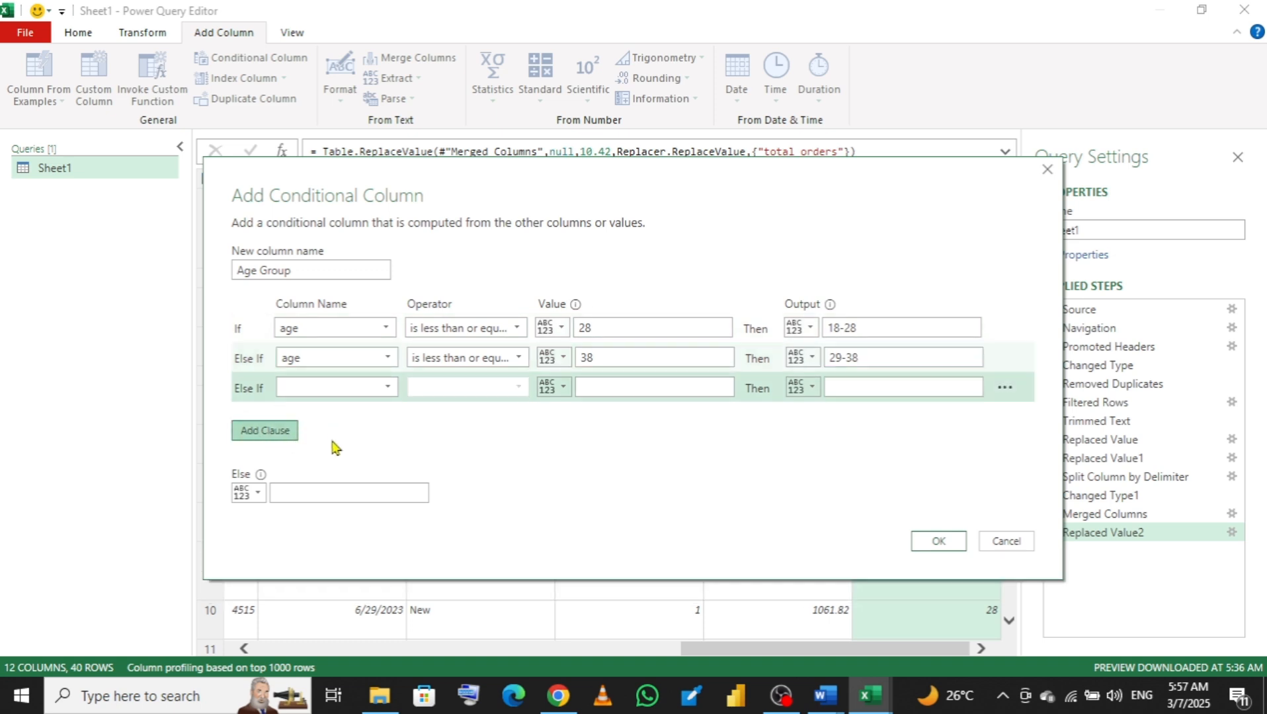
pyautogui.click(321, 391)
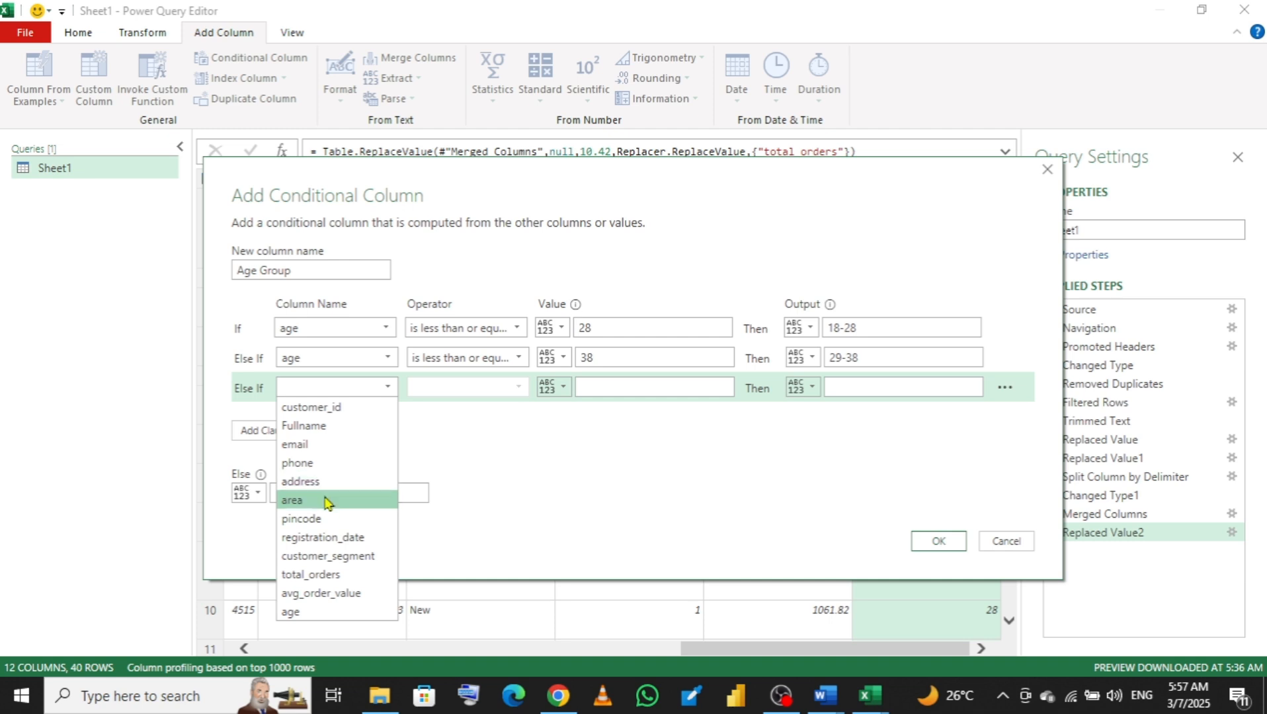
pyautogui.click(310, 617)
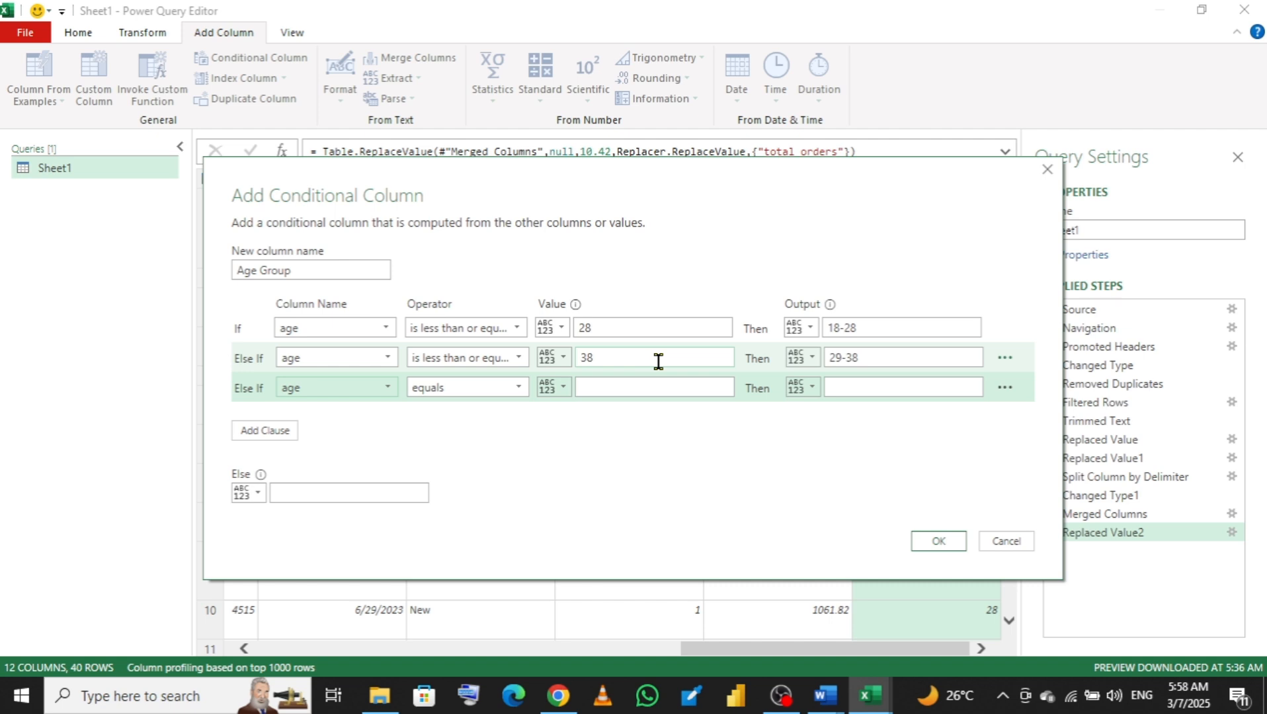
pyautogui.click(618, 386)
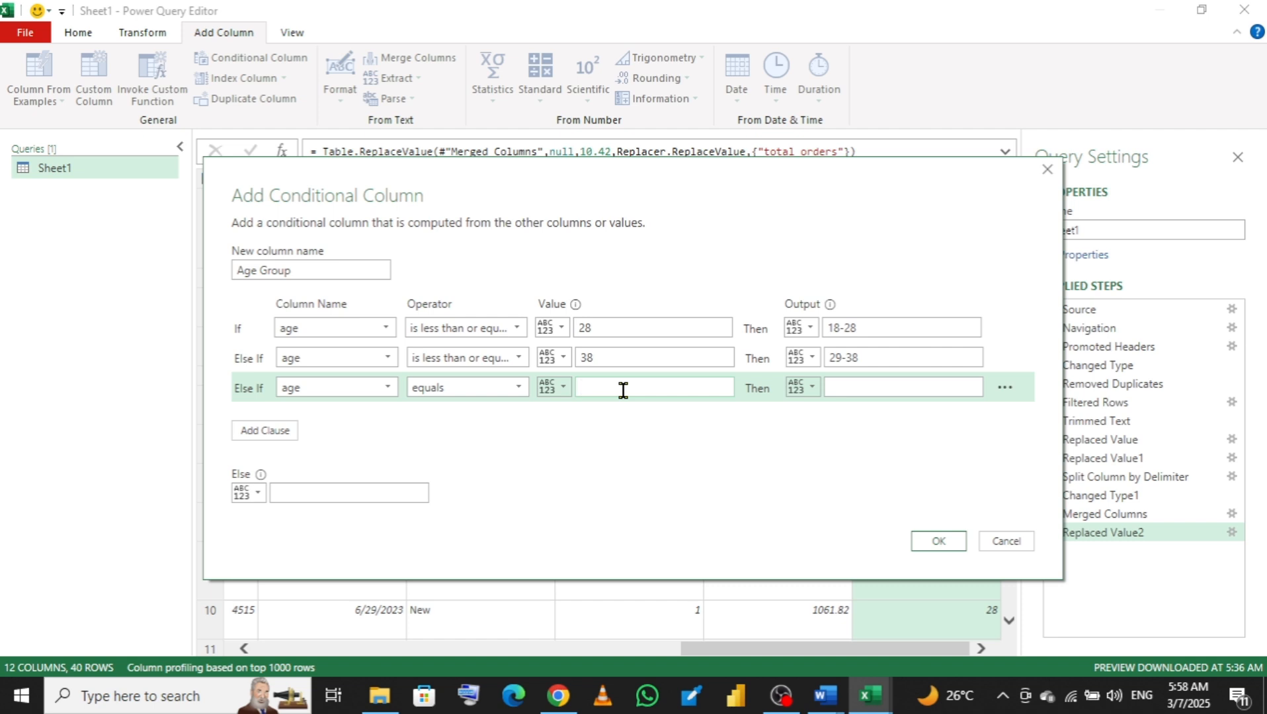
pyautogui.write('48')
pyautogui.click(855, 384)
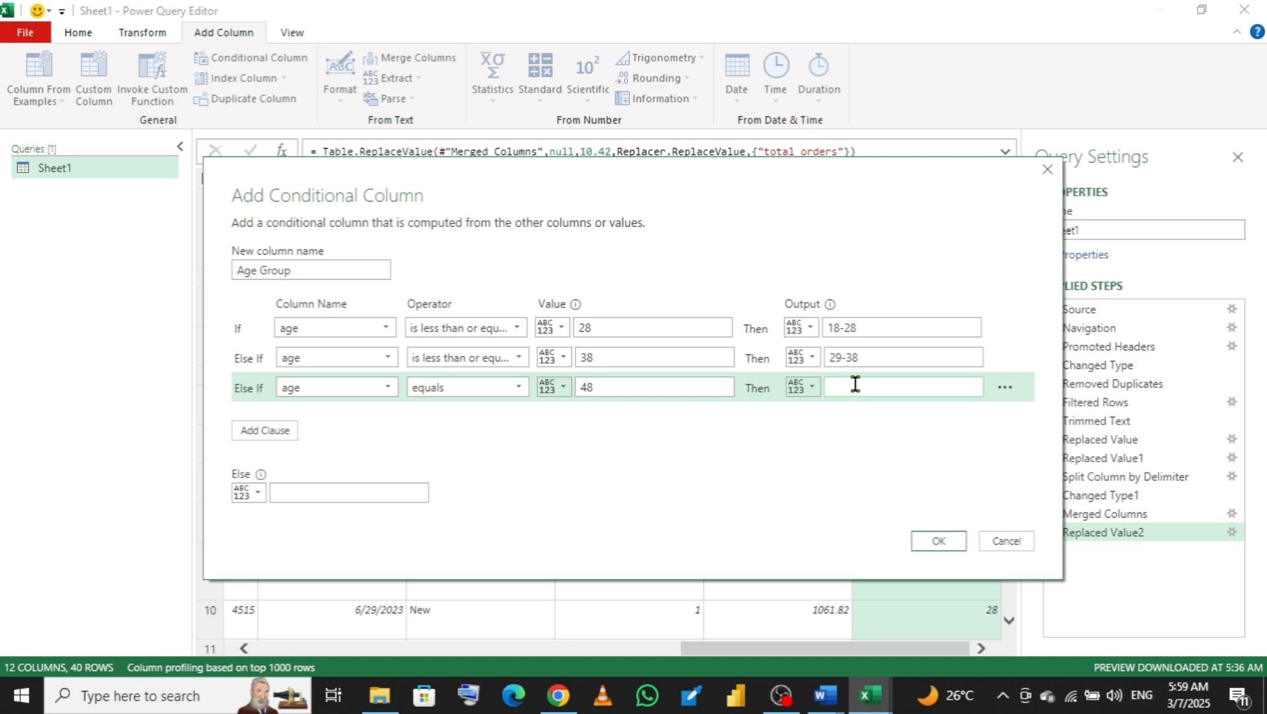
pyautogui.write('39-48')
# - Add a fourth clause on age, and set the operator of the third and fourth clauses to is less than or equal to
pyautogui.click(269, 431)
pyautogui.click(336, 424)
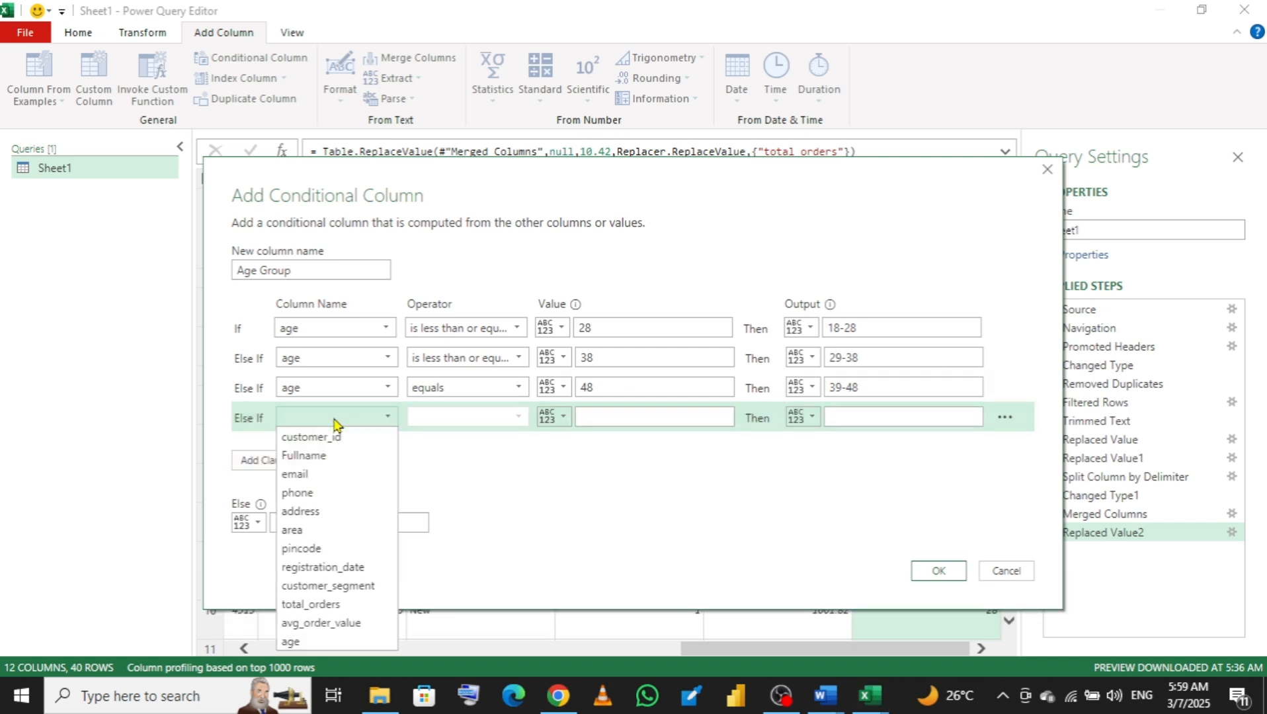
pyautogui.click(323, 642)
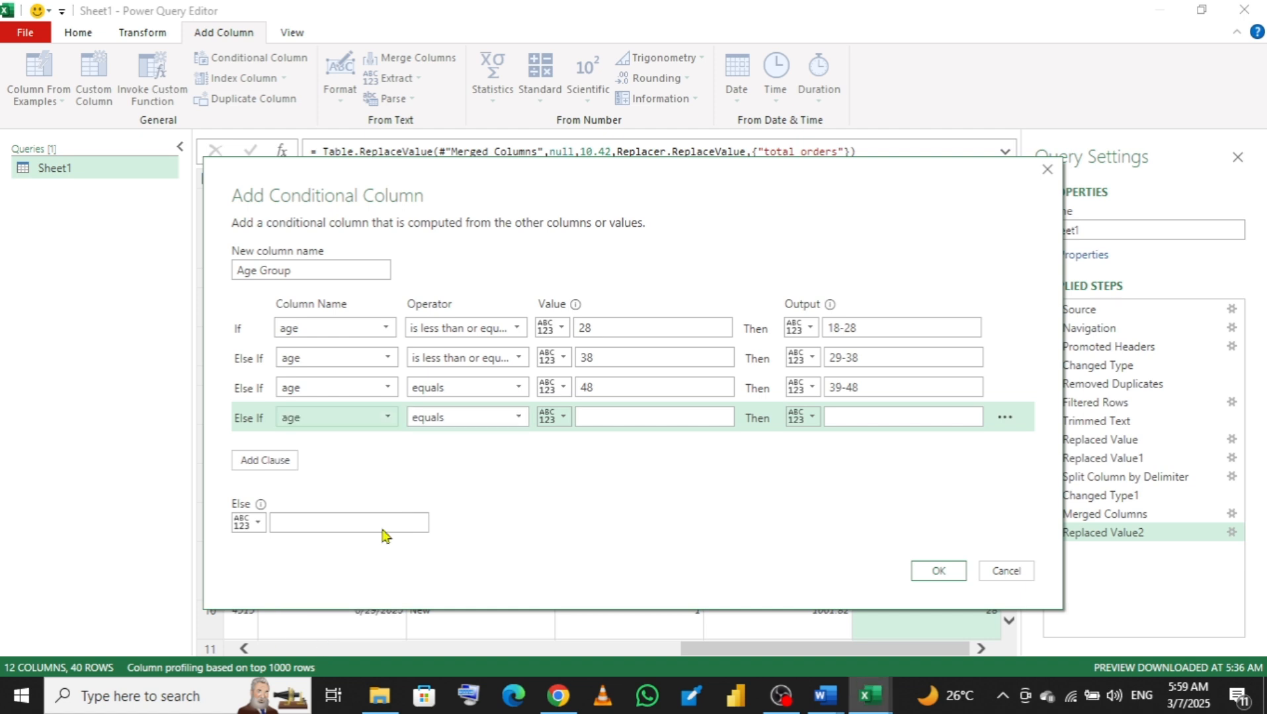
pyautogui.click(455, 388)
pyautogui.click(467, 503)
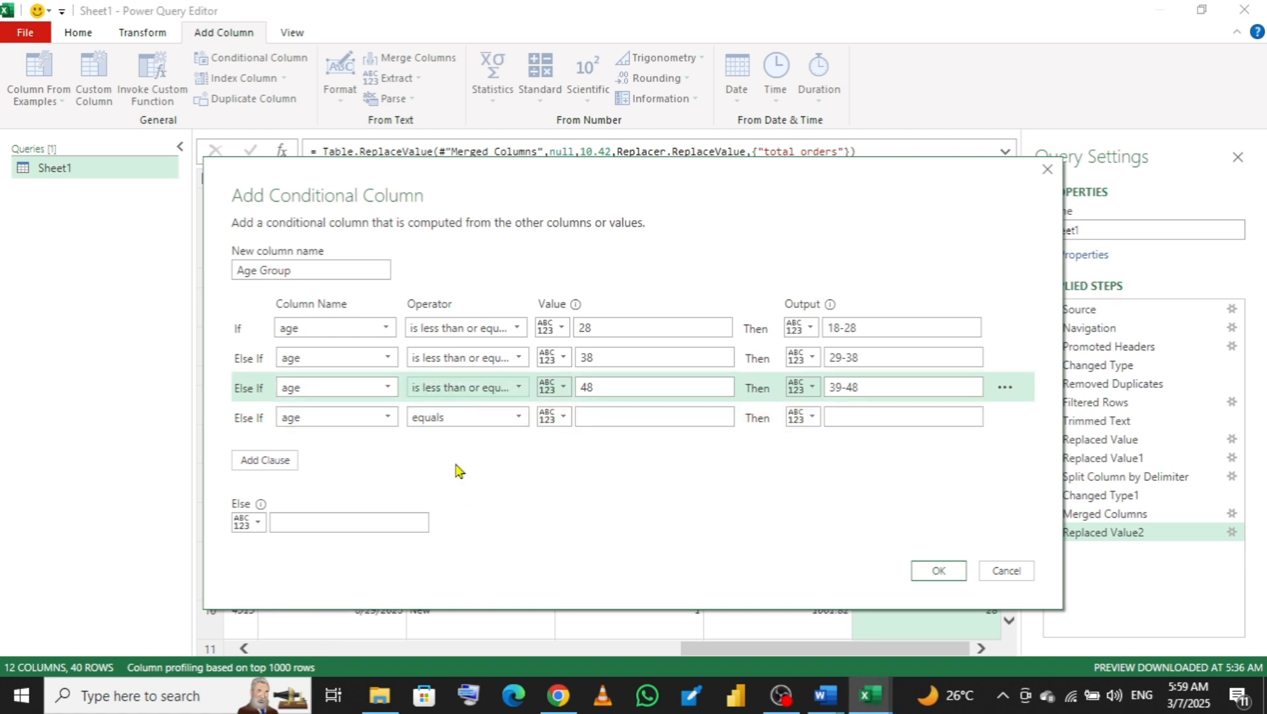
pyautogui.click(450, 426)
pyautogui.click(462, 529)
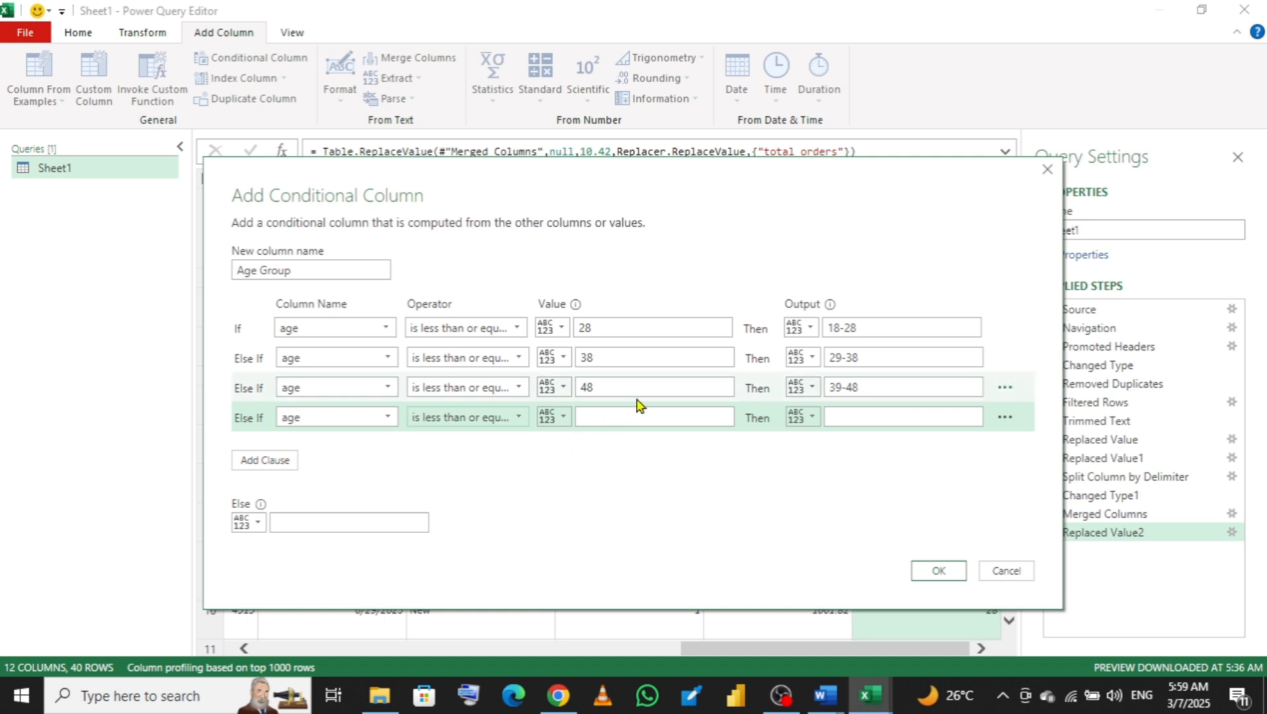
# - Complete the fourth clause with value 58 and output 49-58, and create the column with 59-68 as the Else result
pyautogui.click(623, 421)
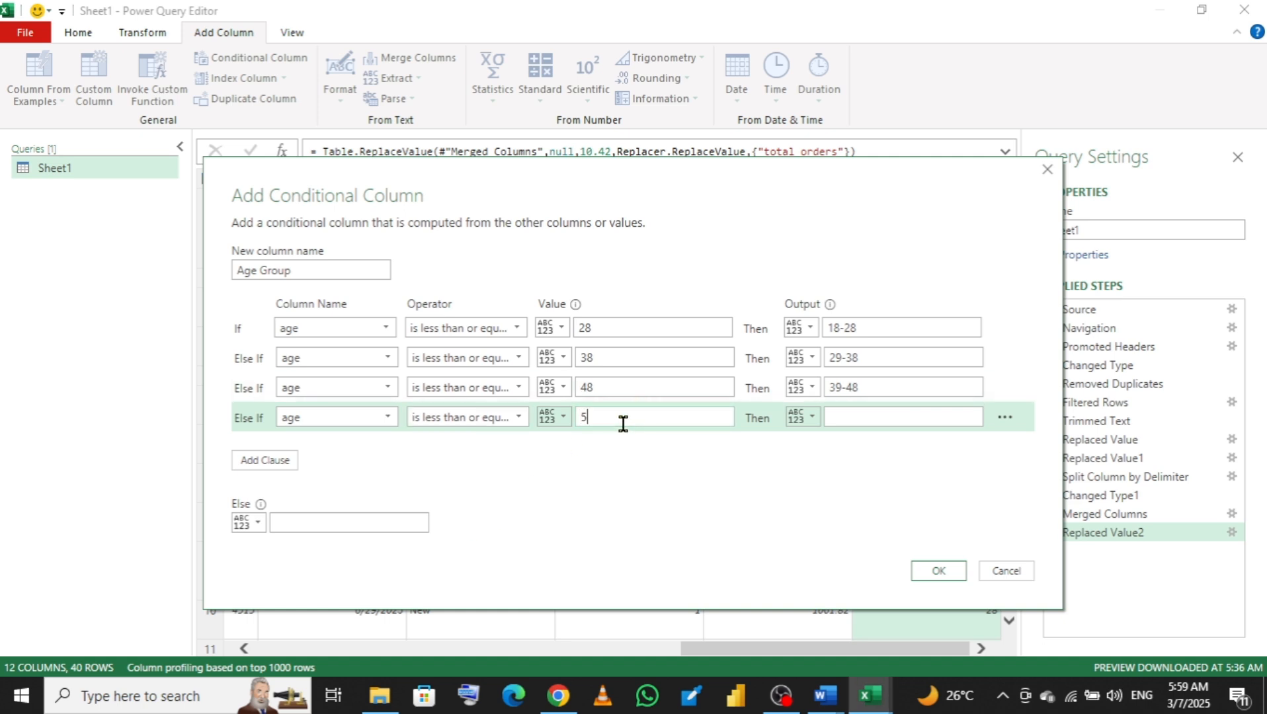
pyautogui.click(863, 415)
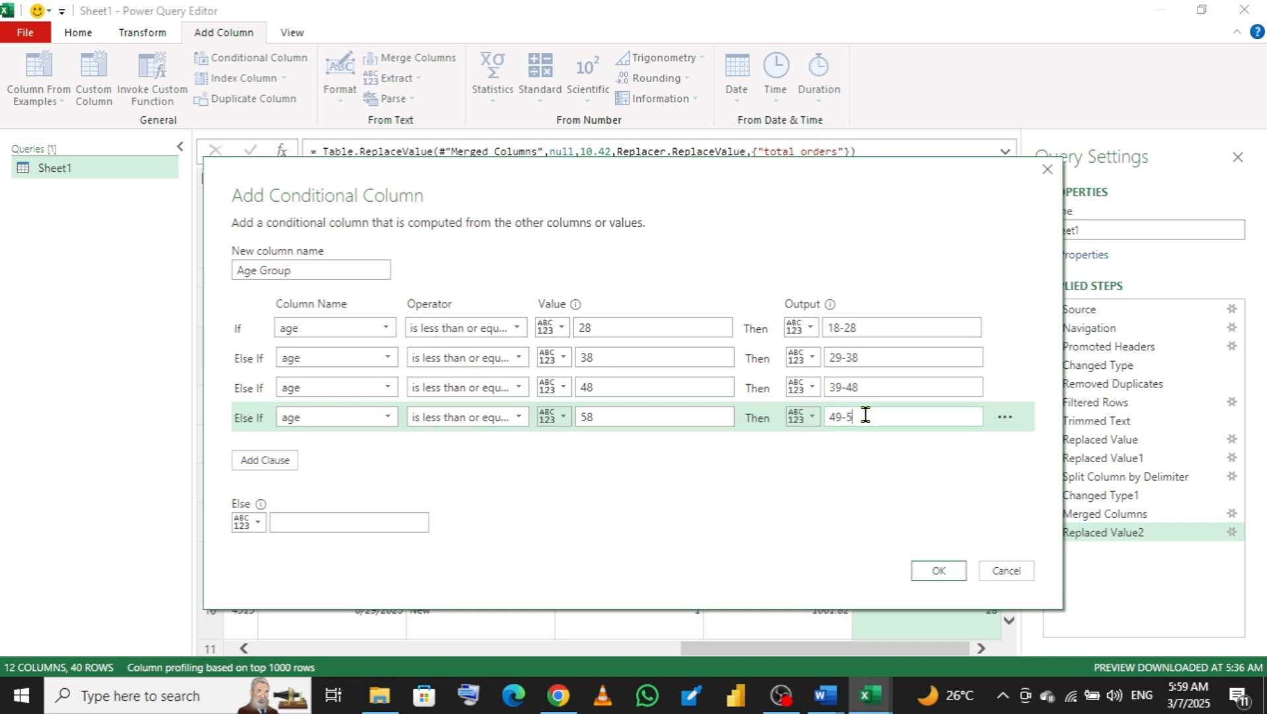
pyautogui.click(366, 523)
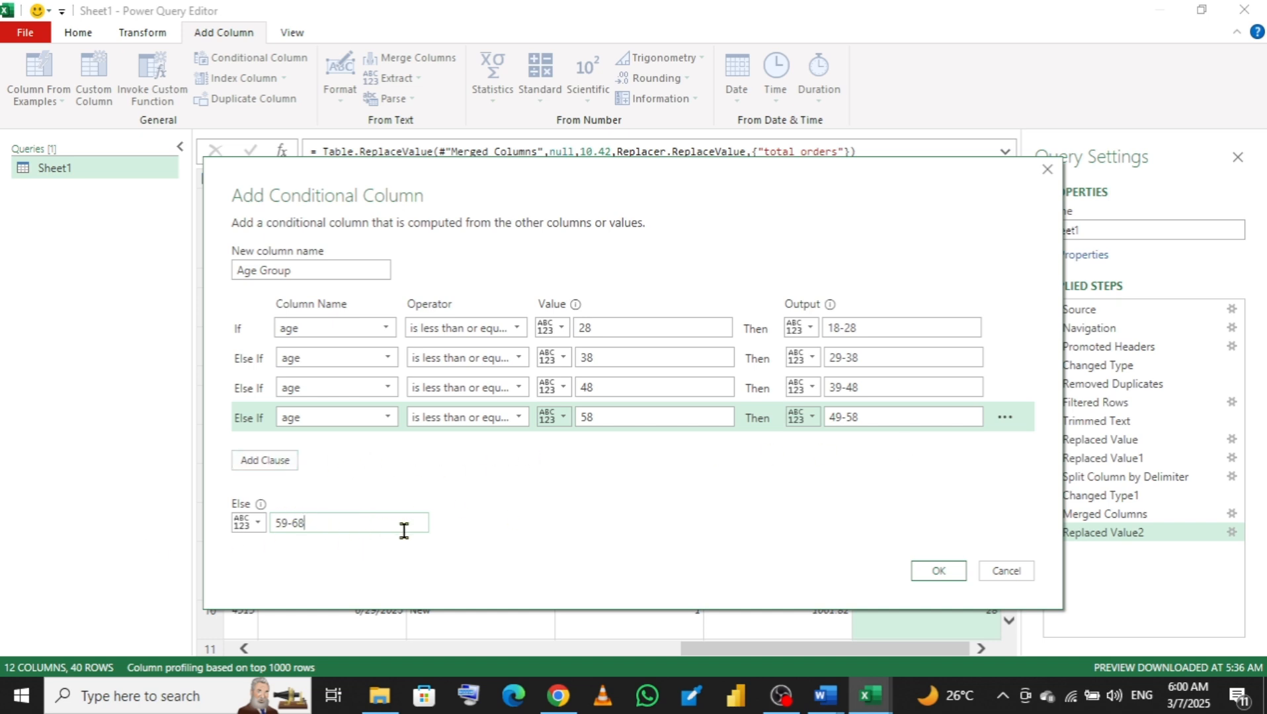
pyautogui.click(930, 573)
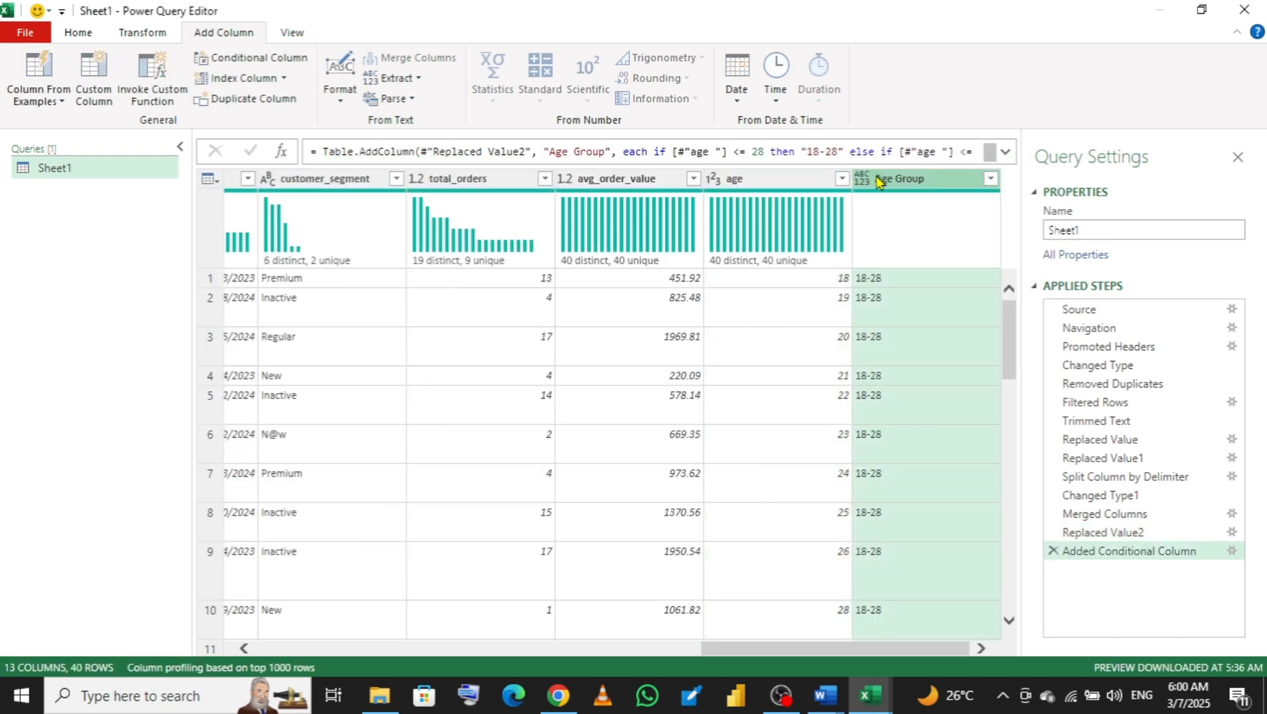
# - Change the data type of the Age Group column to Text
pyautogui.click(862, 180)
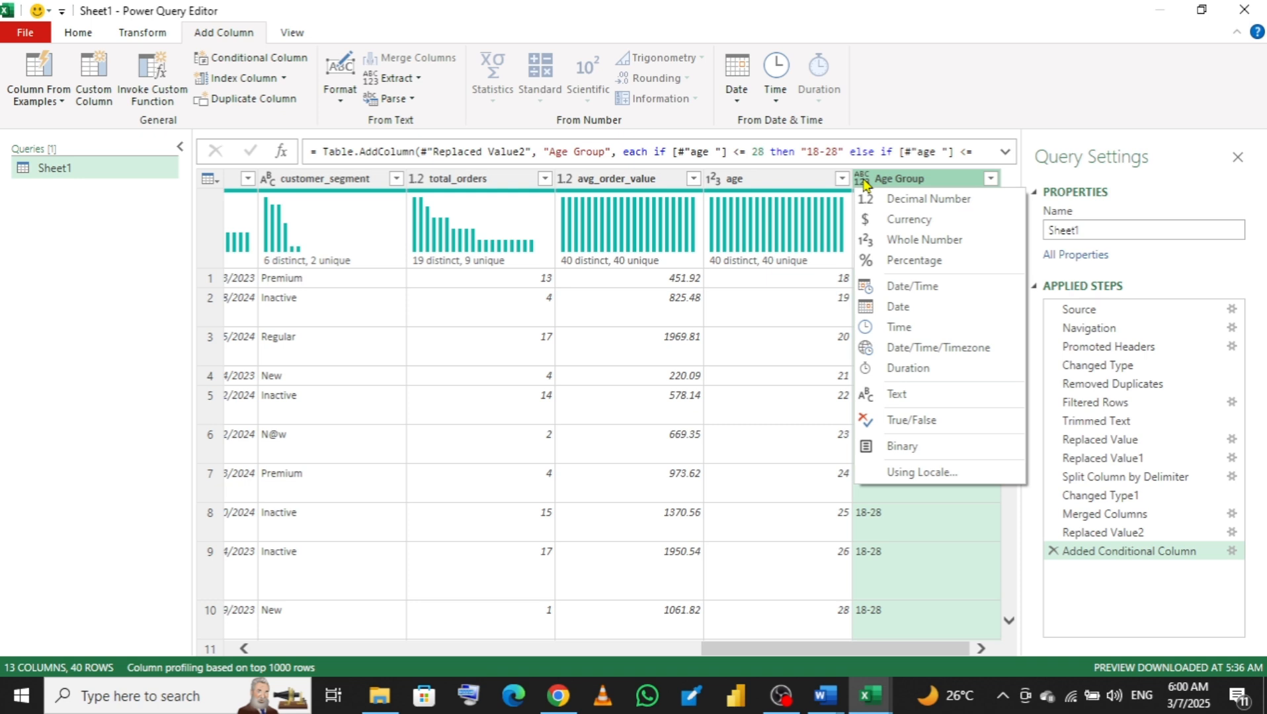
pyautogui.click(909, 404)
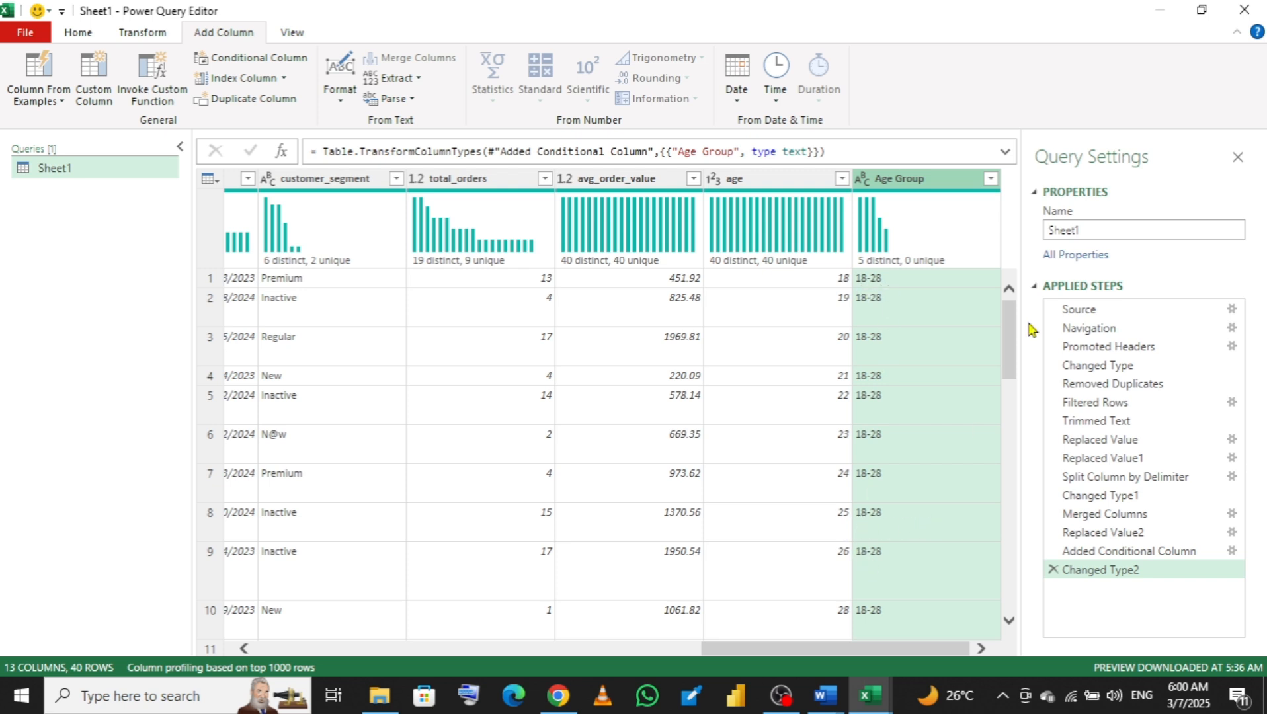
pyautogui.moveTo(1009, 343); pyautogui.dragTo(1010, 395)
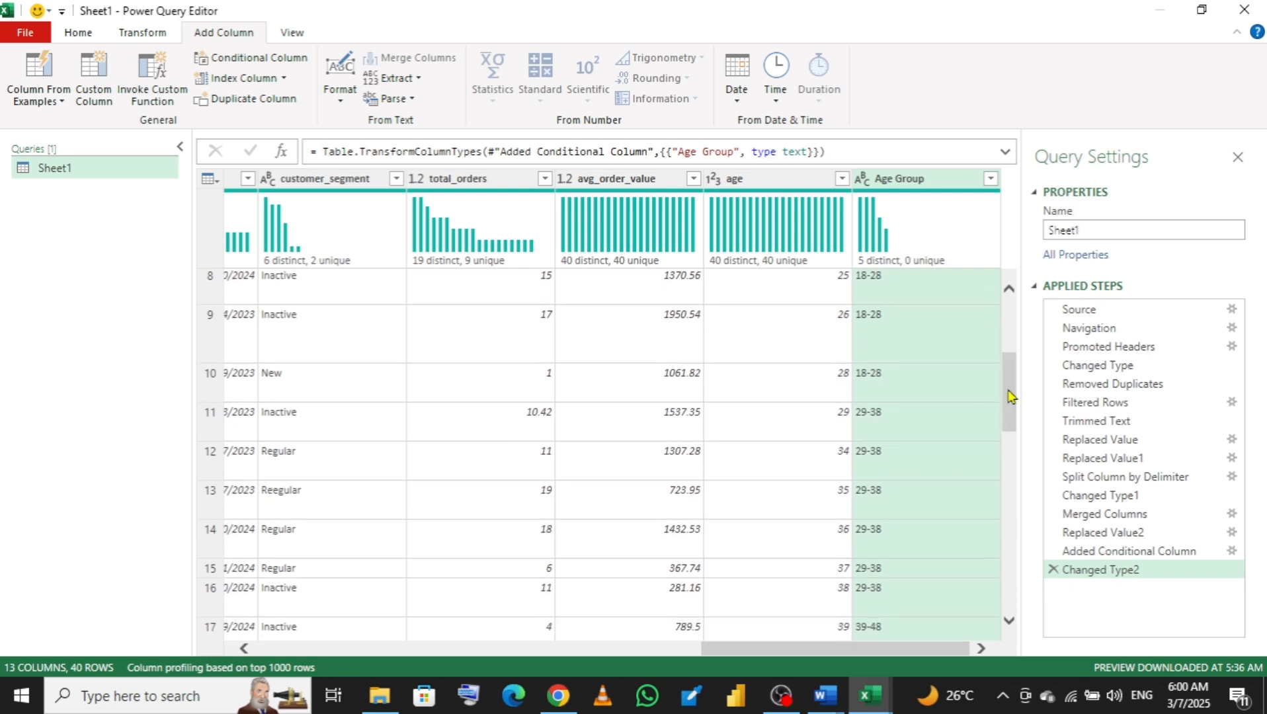
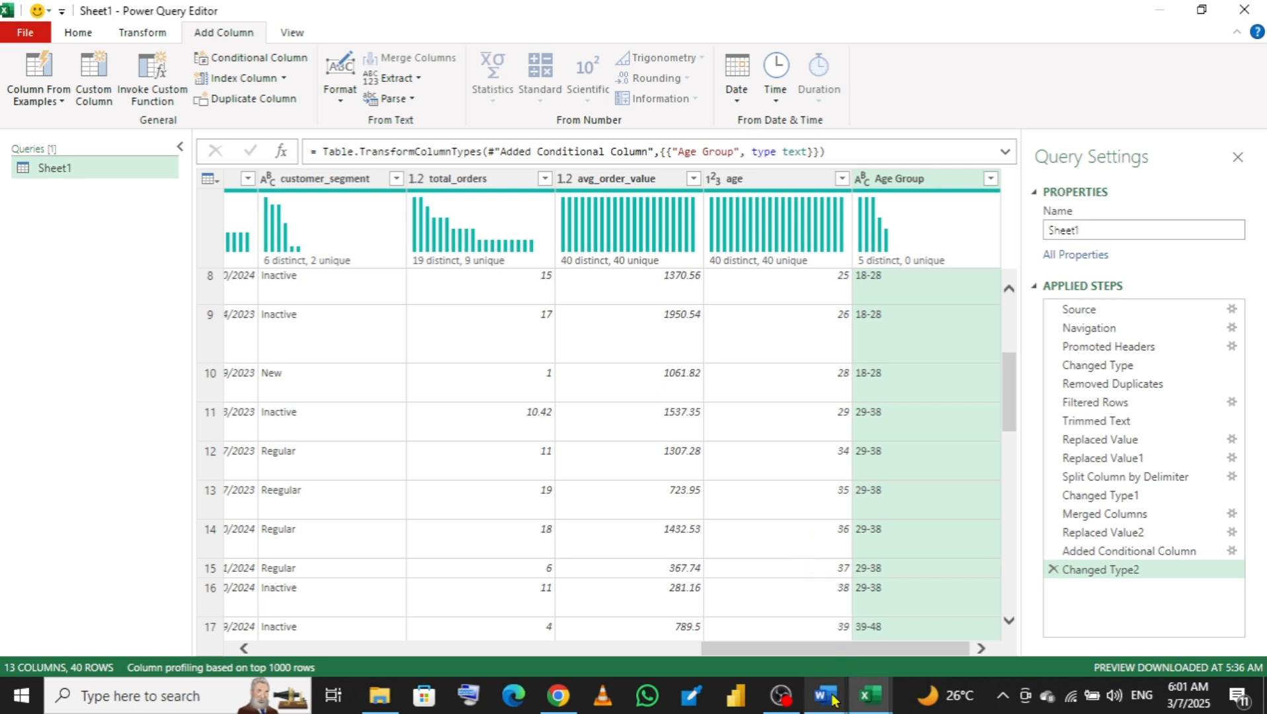
# - Switch to Document1 in Word, highlight technique 10, Remove Special Characters, with its description, and return to Power Query Editor
pyautogui.moveTo(833, 701)
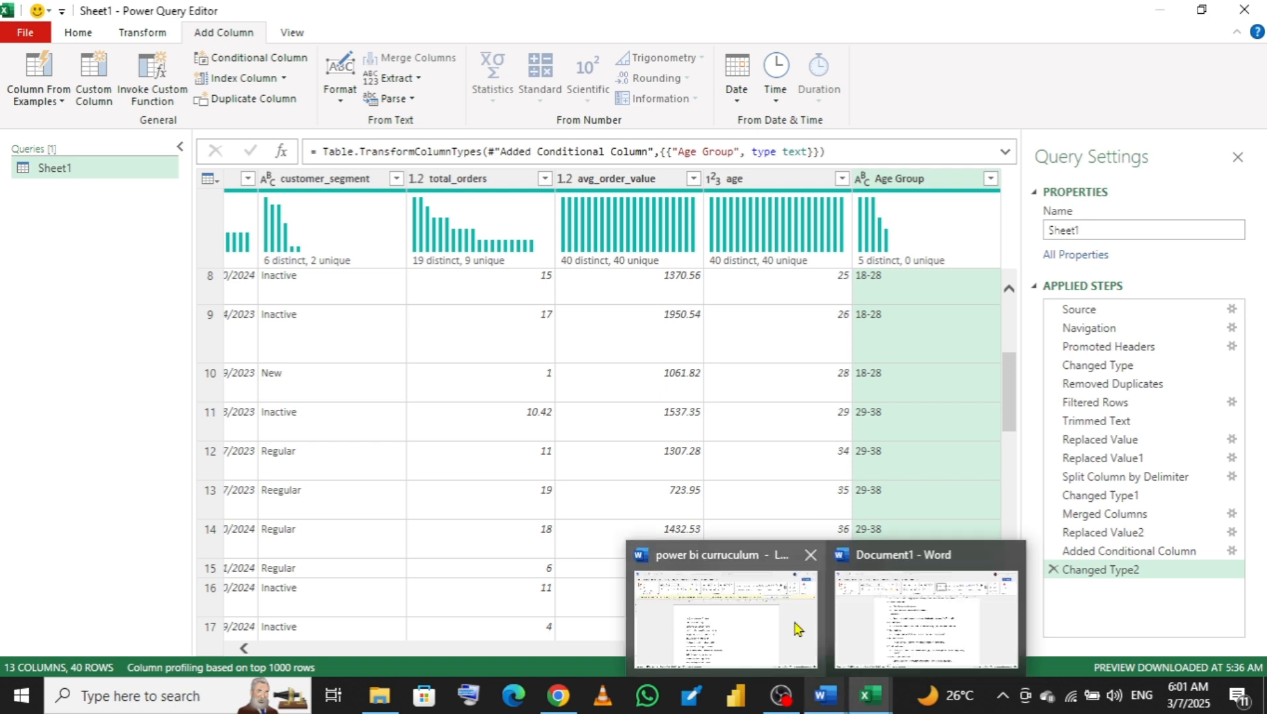
pyautogui.click(913, 611)
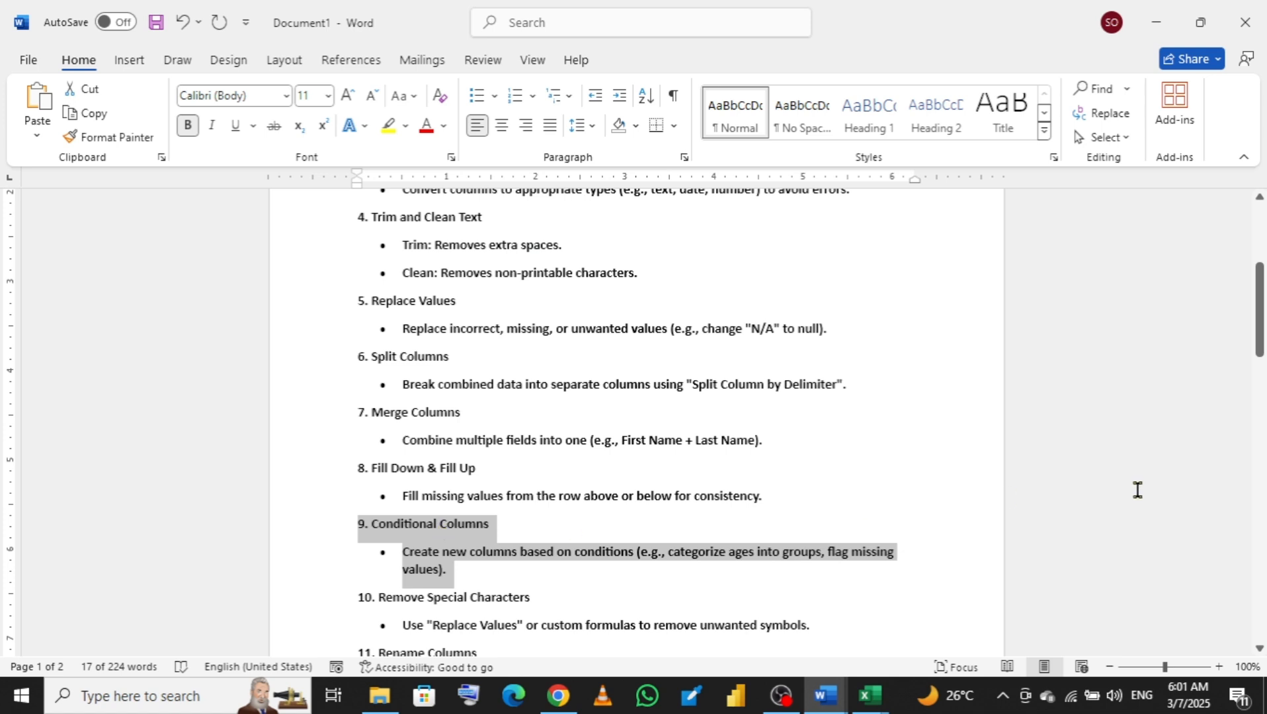
pyautogui.moveTo(1263, 301); pyautogui.dragTo(1263, 363)
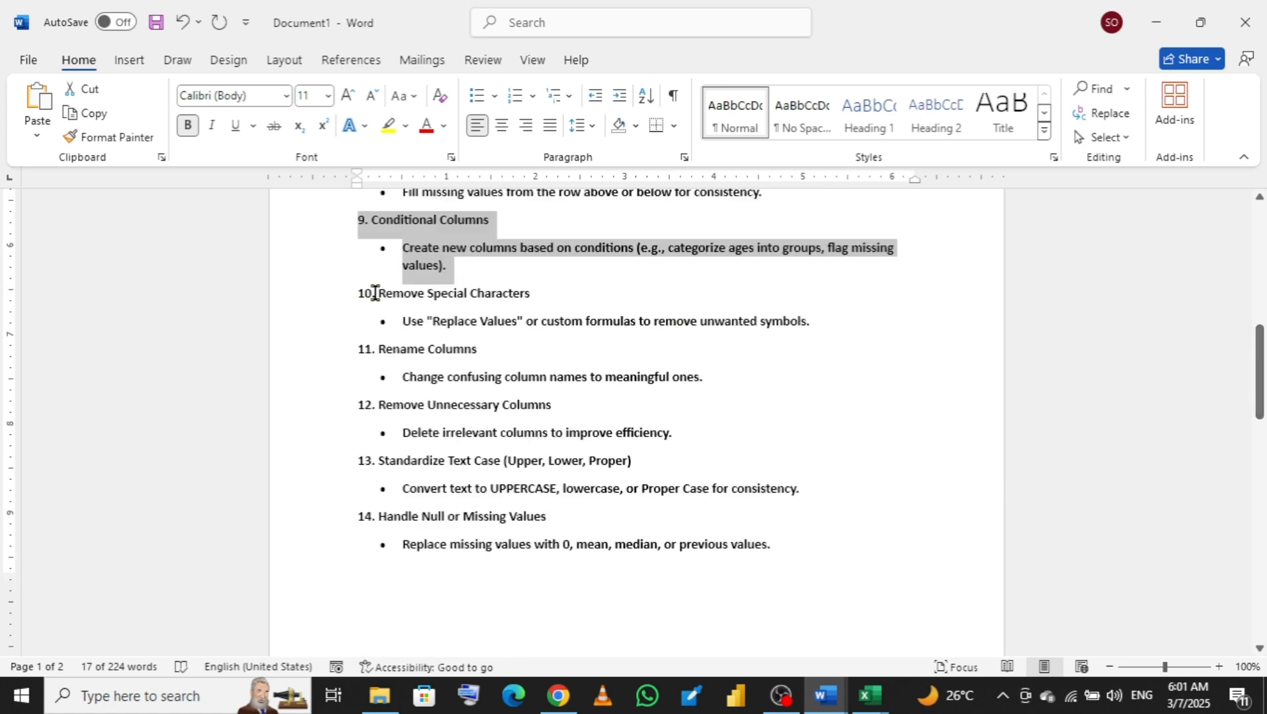
pyautogui.moveTo(374, 293); pyautogui.dragTo(820, 324)
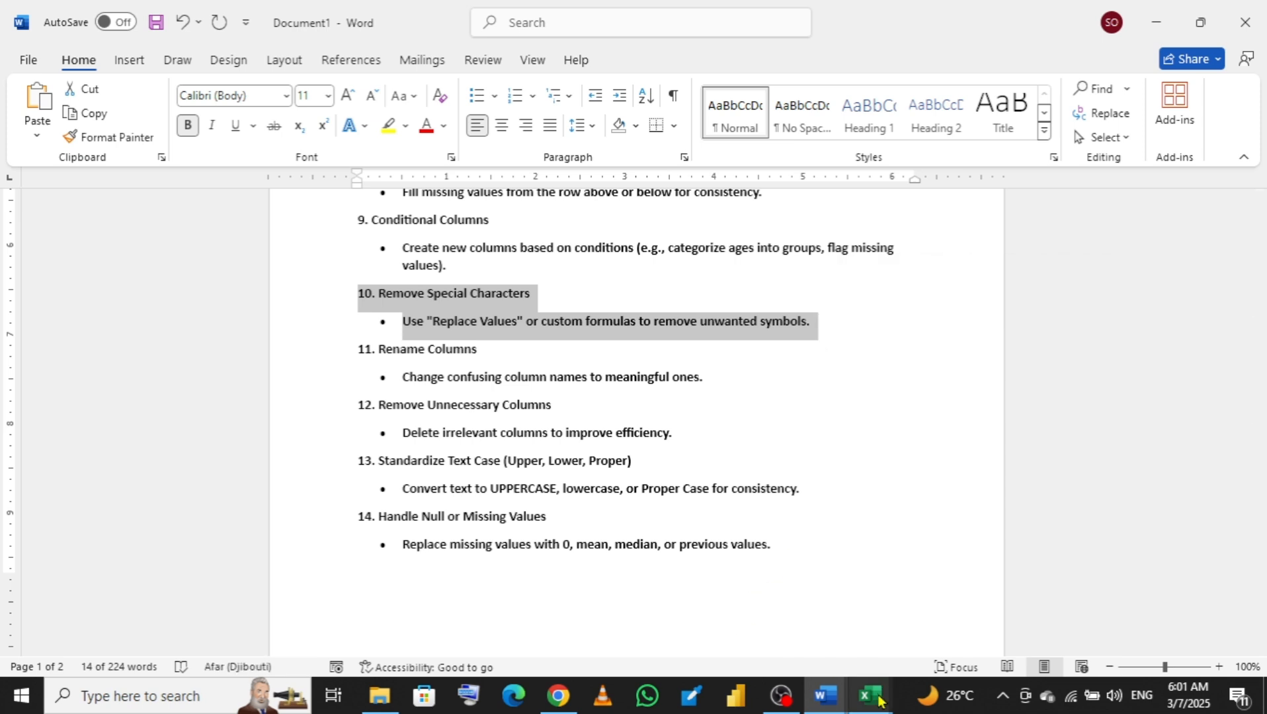
pyautogui.moveTo(881, 700)
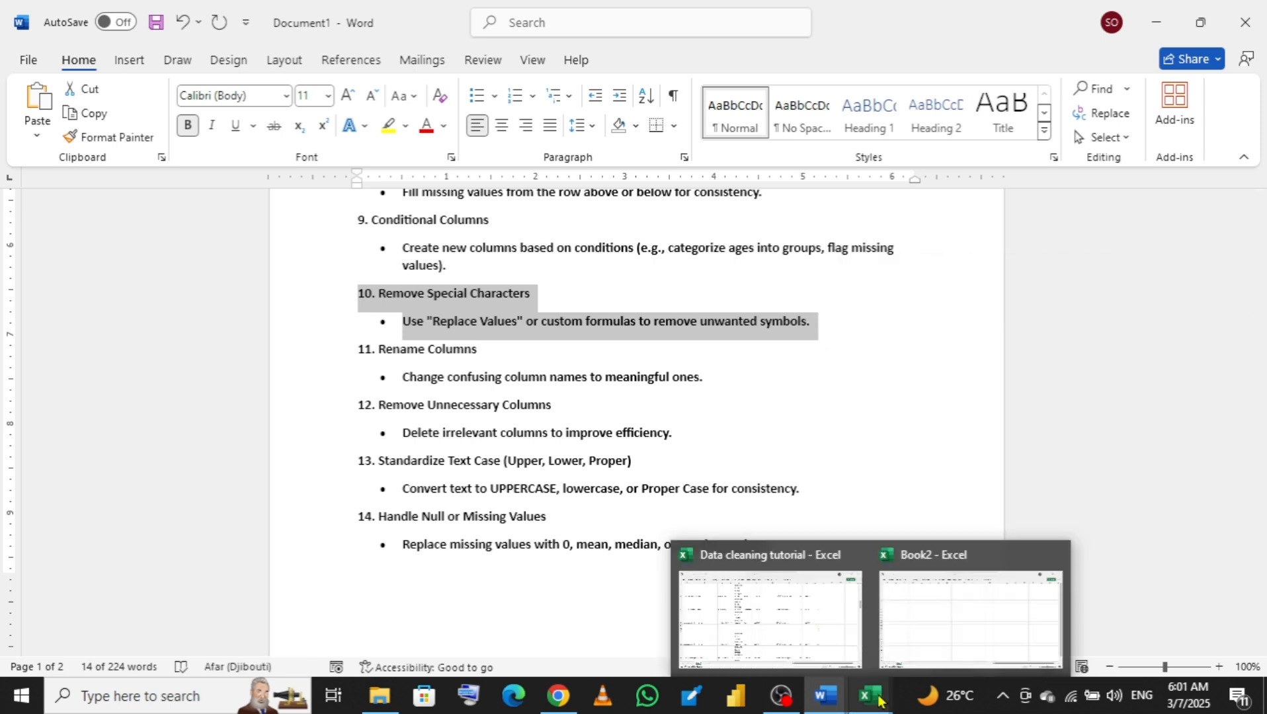
pyautogui.click(953, 588)
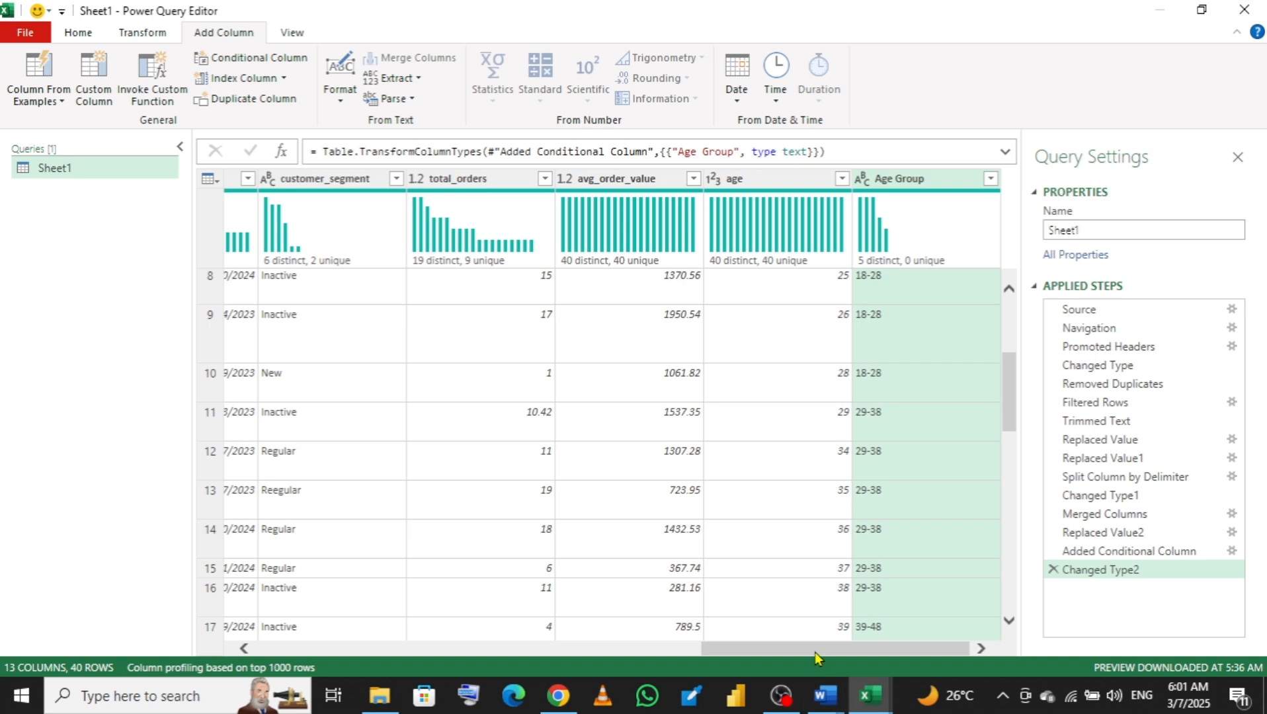
# - Filter the customer_segment column to keep only the N@w value
pyautogui.moveTo(817, 657); pyautogui.dragTo(697, 652)
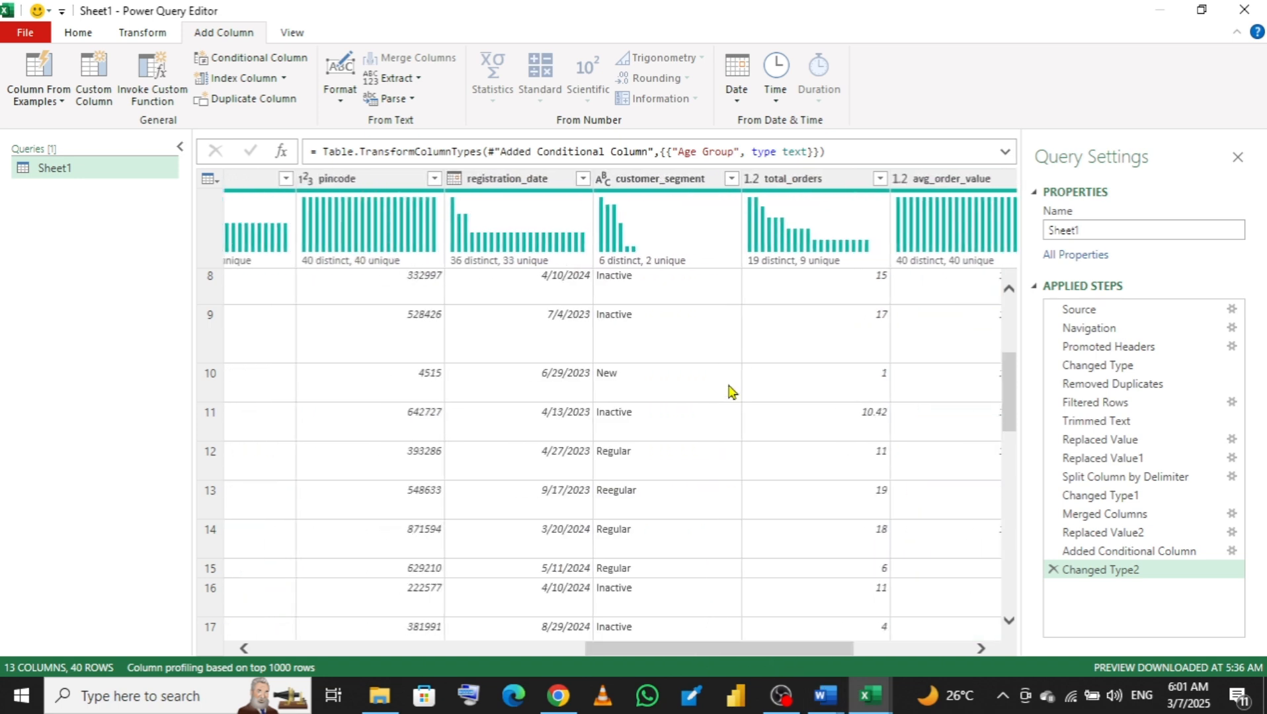
pyautogui.click(730, 180)
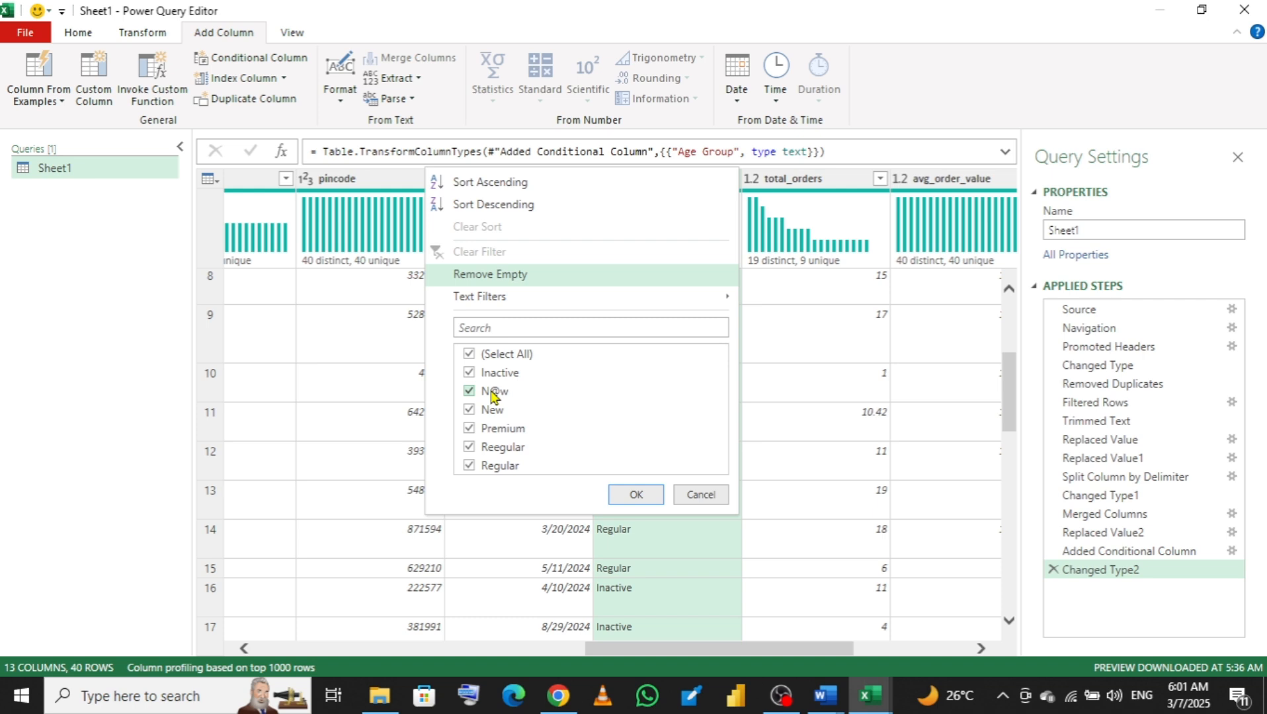
pyautogui.click(469, 355)
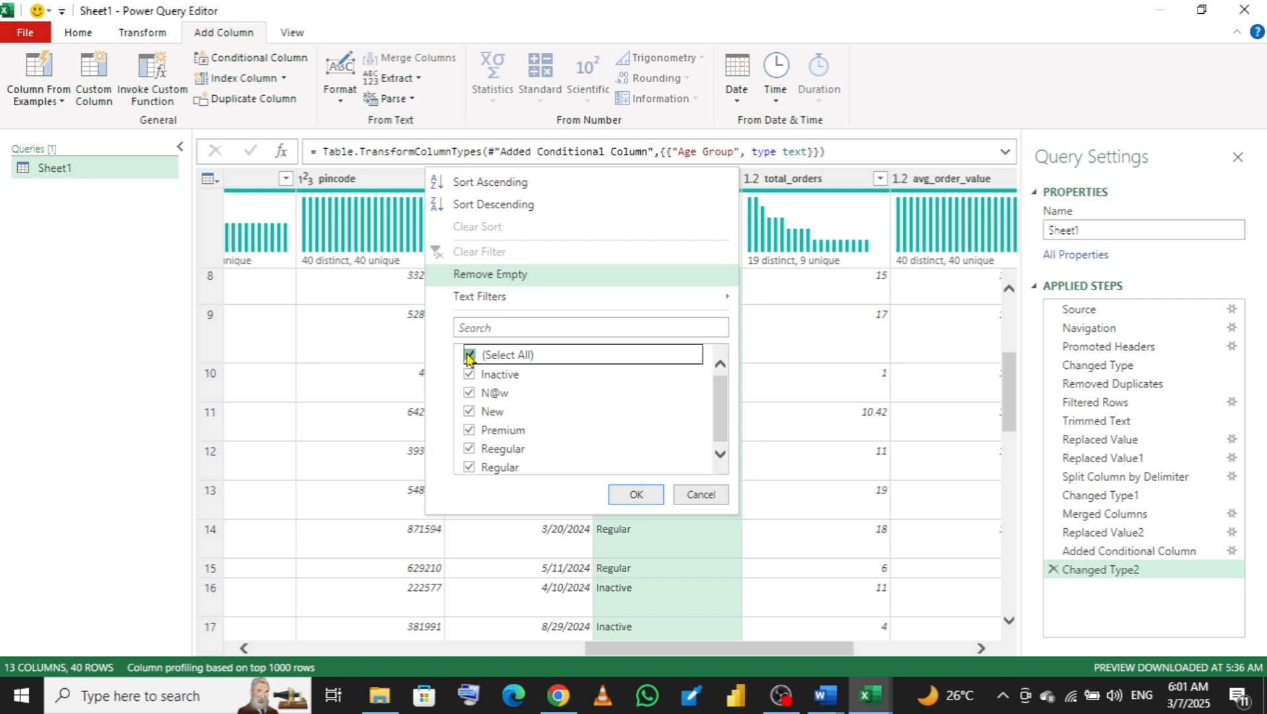
pyautogui.click(469, 392)
pyautogui.click(634, 497)
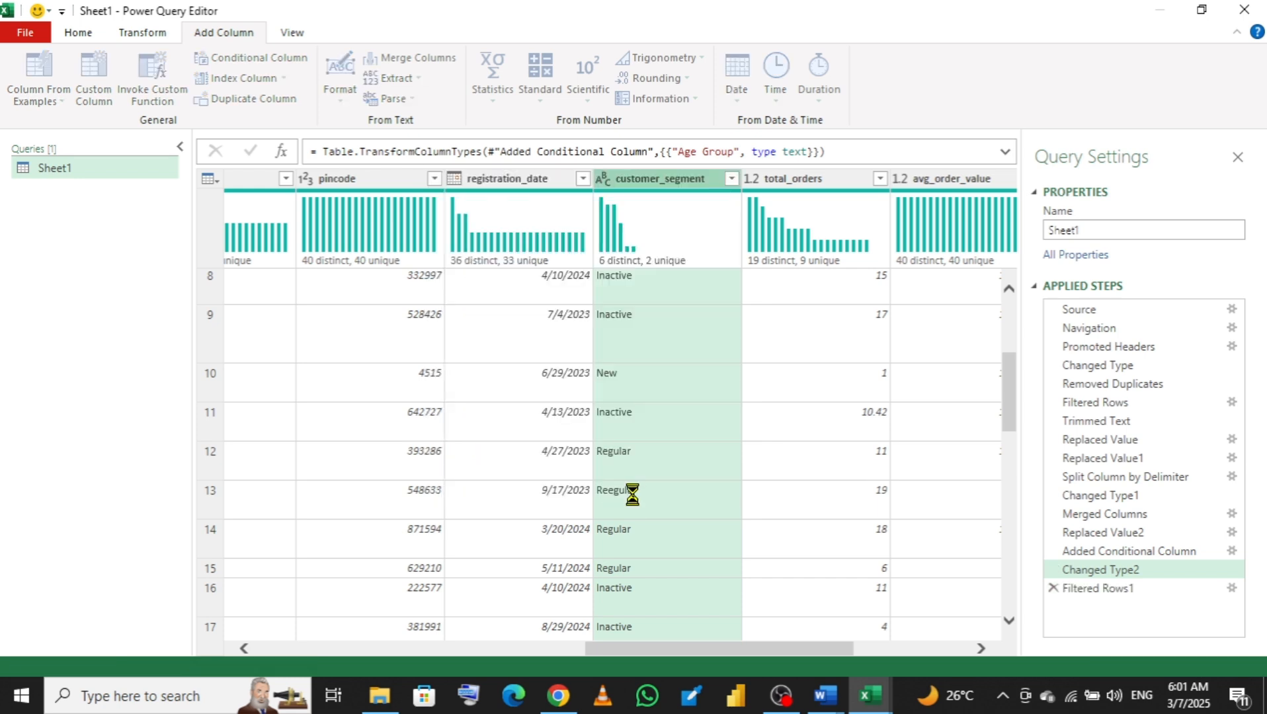
# - Copy the N@w cell value from customer_segment and delete the Filtered Rows1 step
pyautogui.rightClick(636, 286)
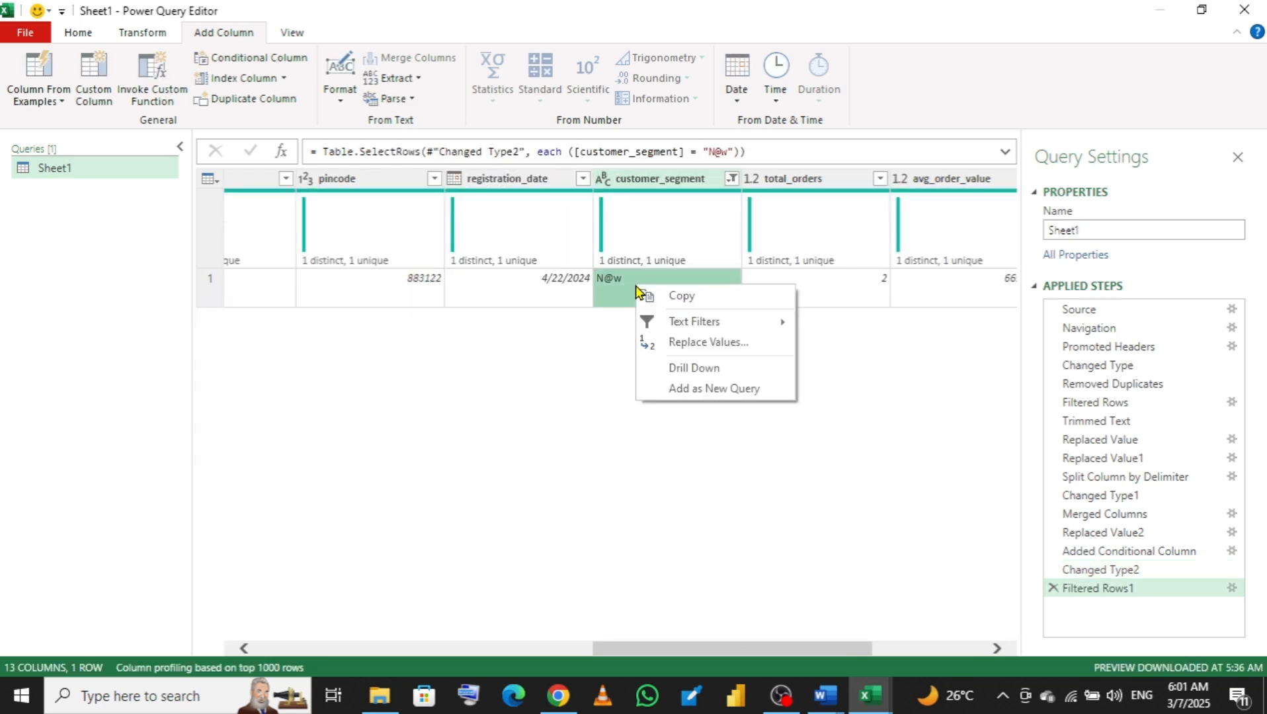
pyautogui.click(692, 302)
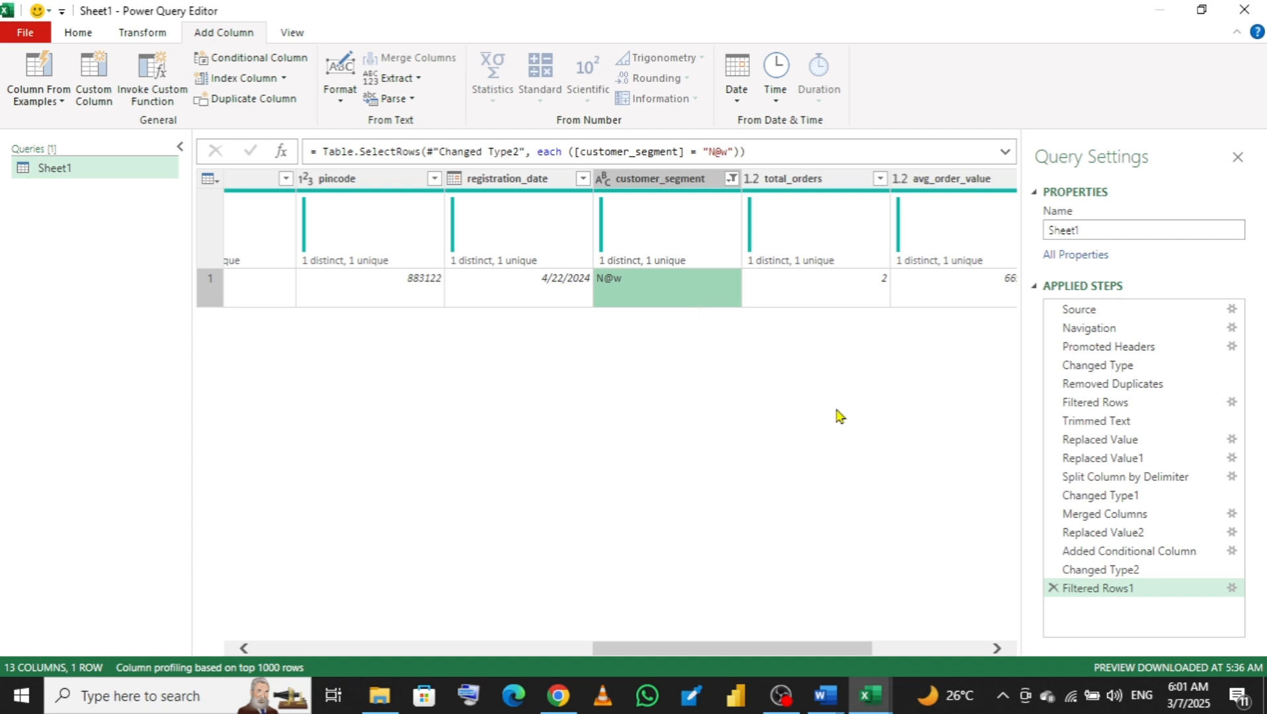
pyautogui.click(1052, 588)
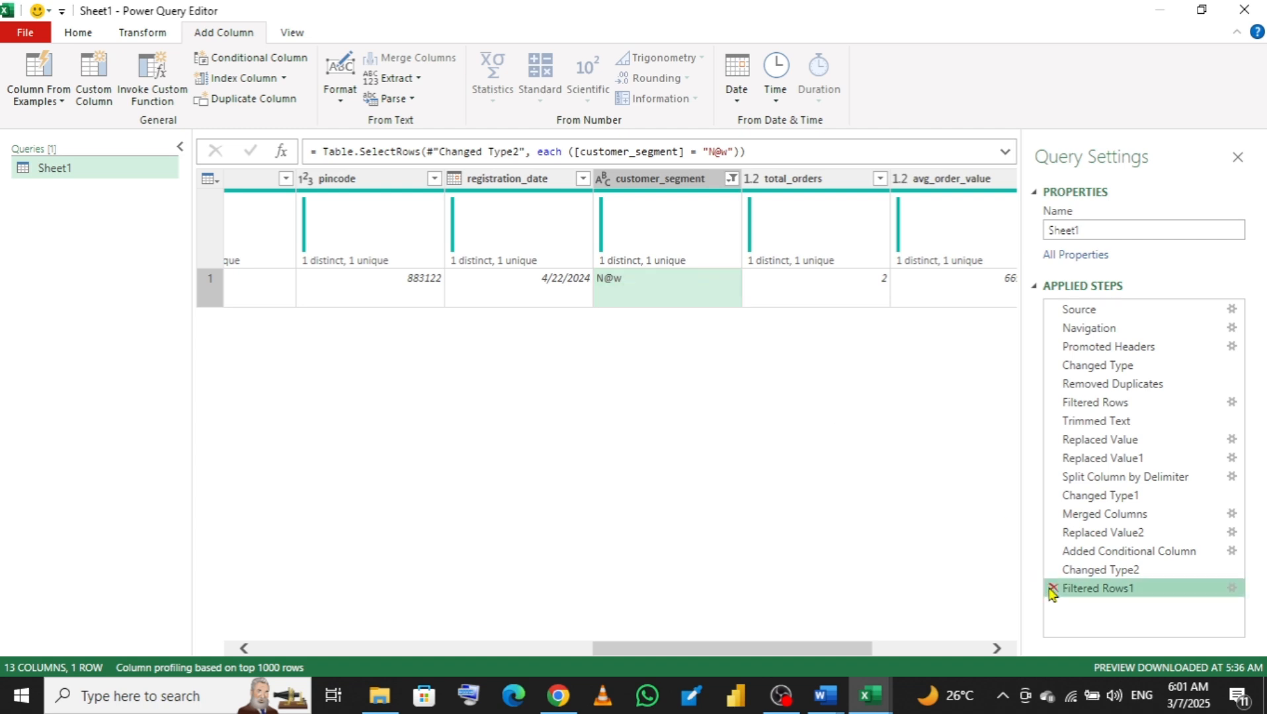
# - Replace N@w with New in the customer_segment column, matching entire cell contents, and check the column's list of distinct values
pyautogui.rightClick(653, 184)
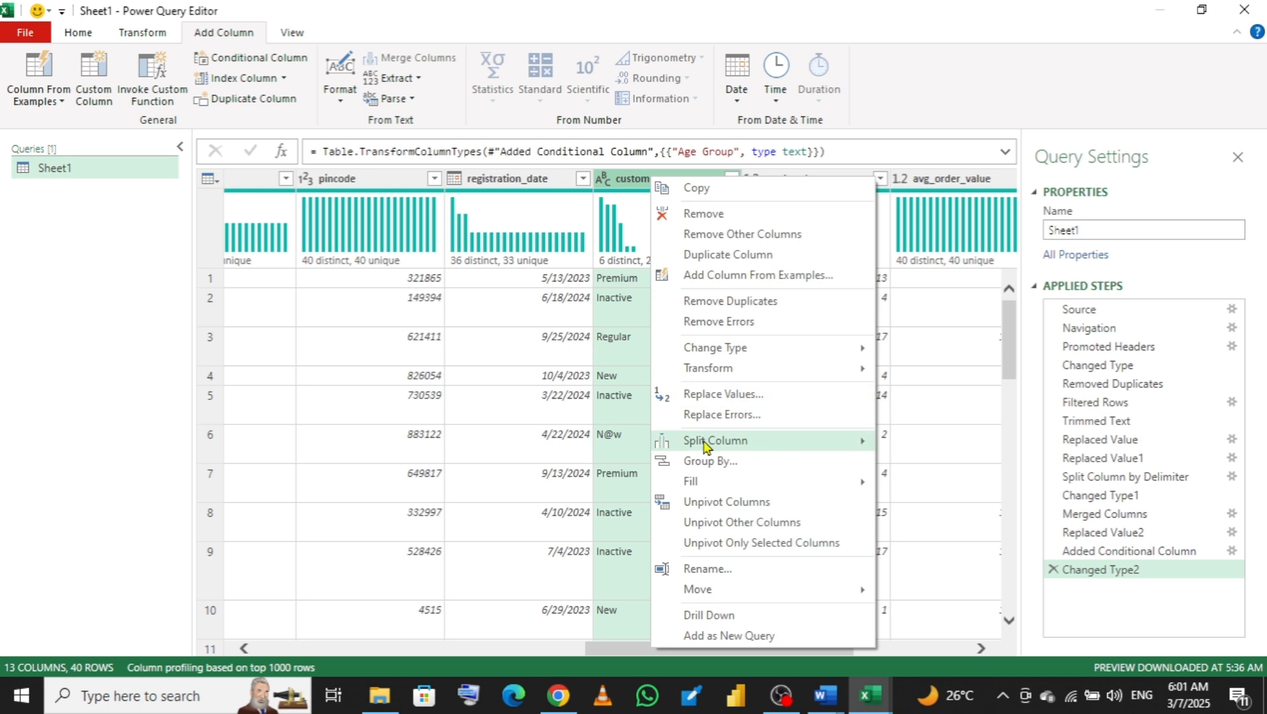
pyautogui.click(720, 394)
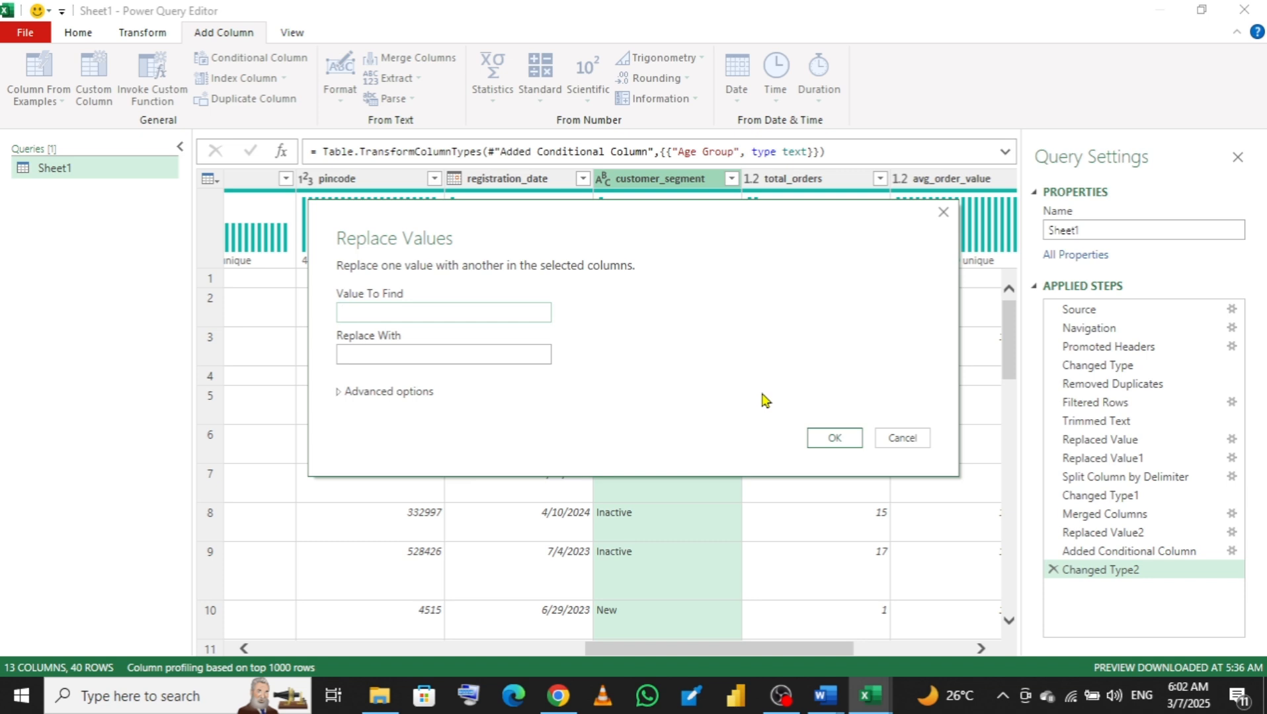
pyautogui.write('N@w')
pyautogui.click(502, 355)
pyautogui.click(339, 396)
pyautogui.click(342, 411)
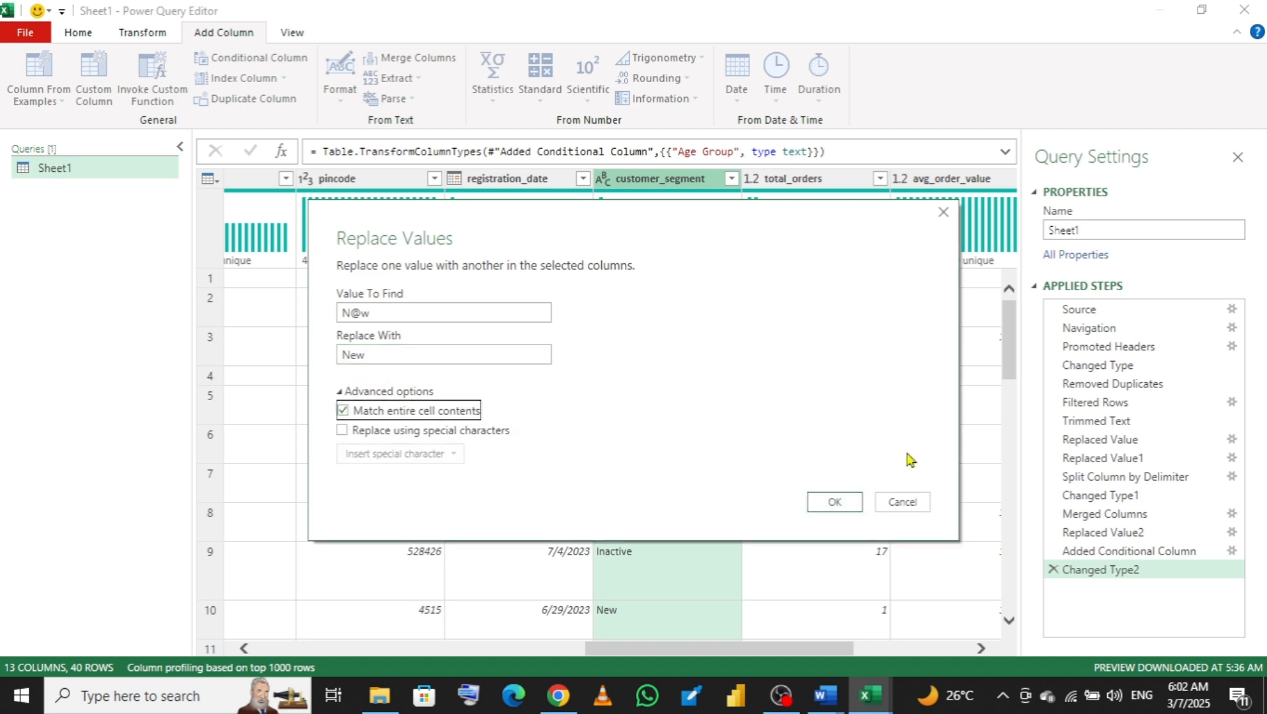
pyautogui.click(833, 502)
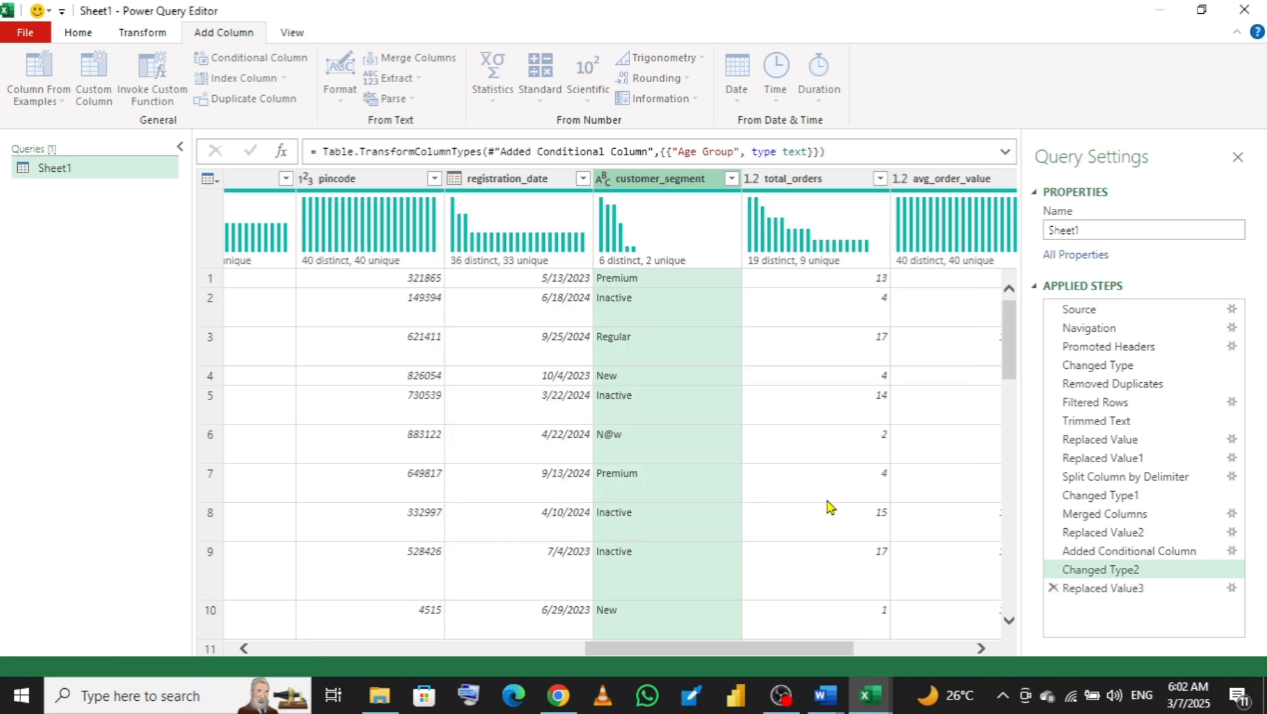
pyautogui.click(732, 180)
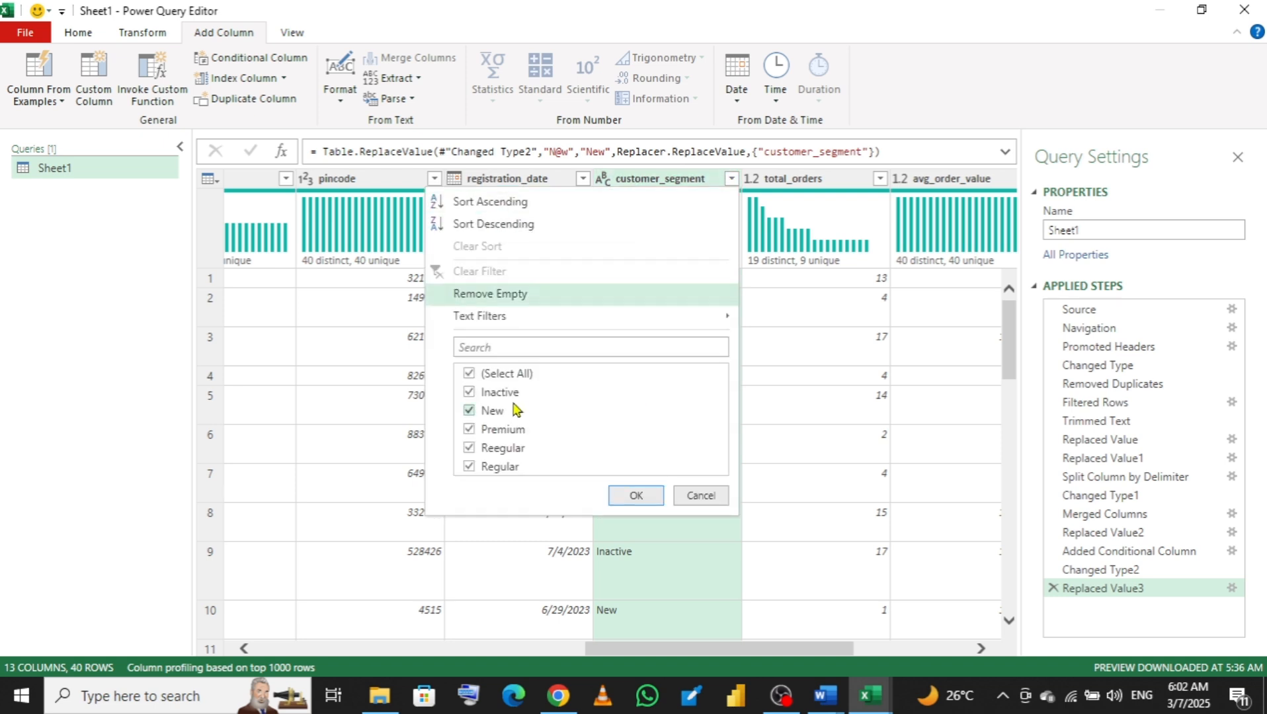
pyautogui.click(703, 498)
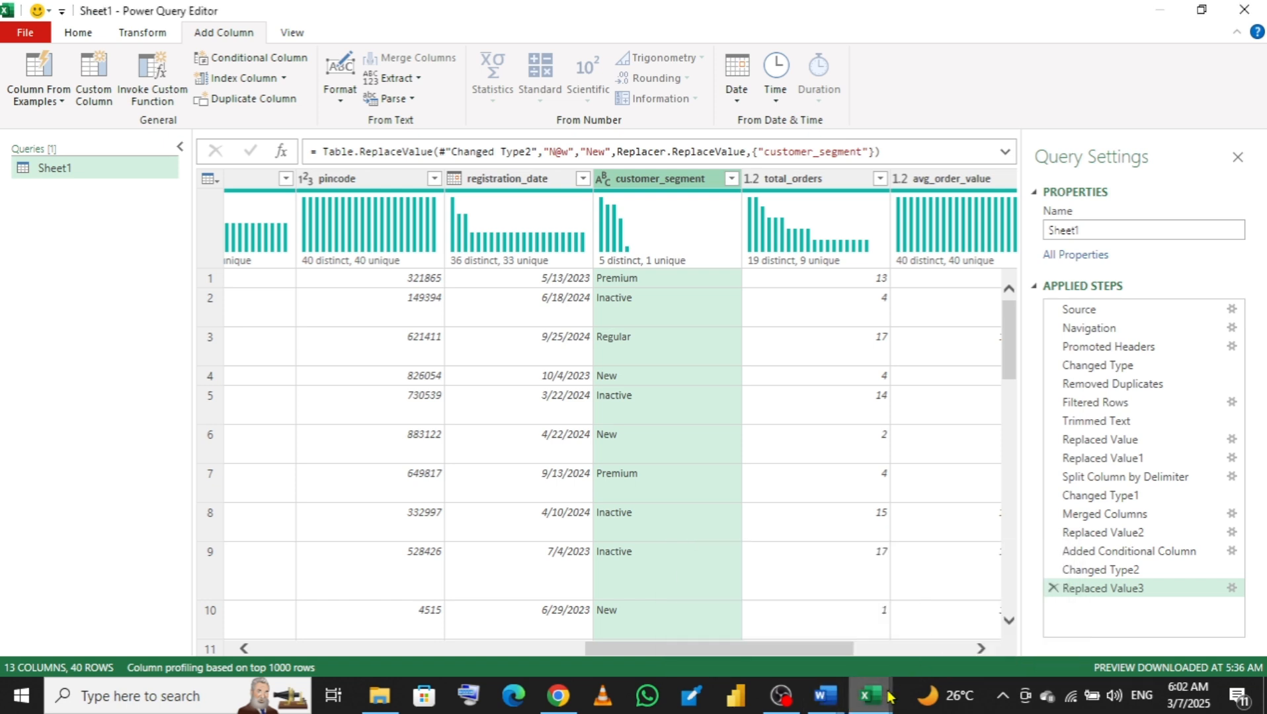
# - Switch to Document1 in Word to read technique 11, Rename Columns, and return to Power Query Editor
pyautogui.moveTo(816, 699)
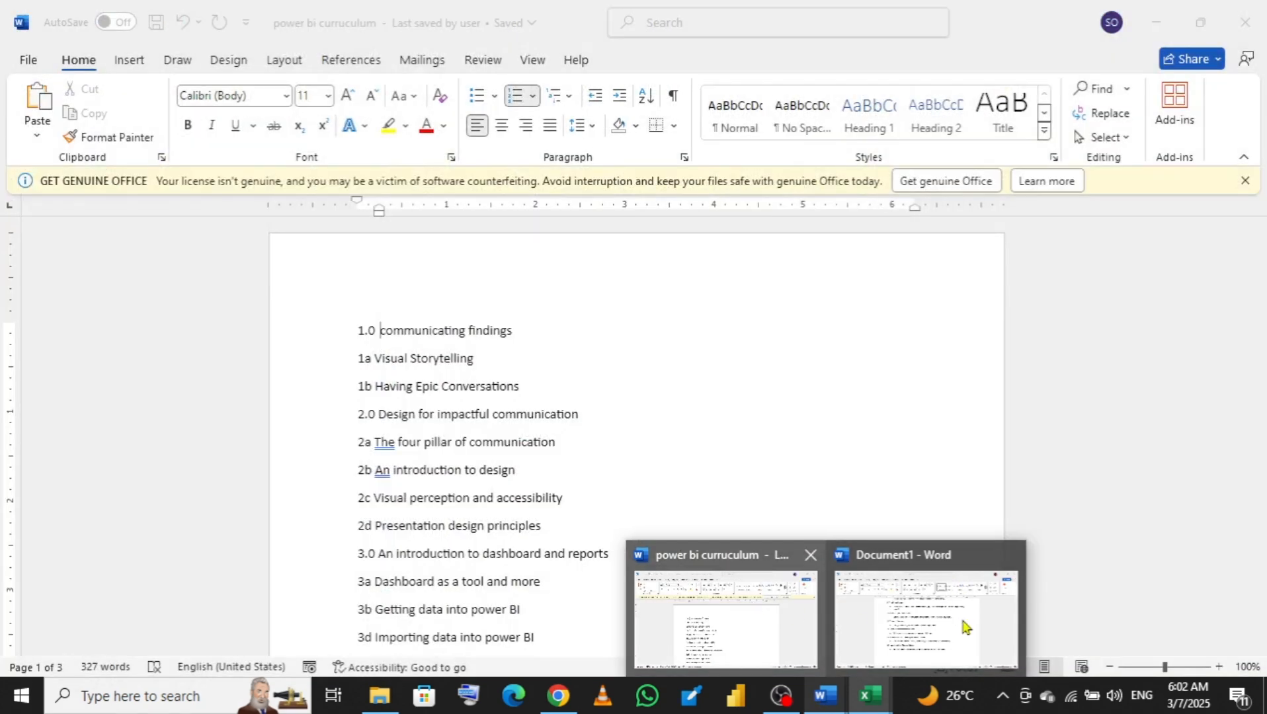
pyautogui.click(962, 627)
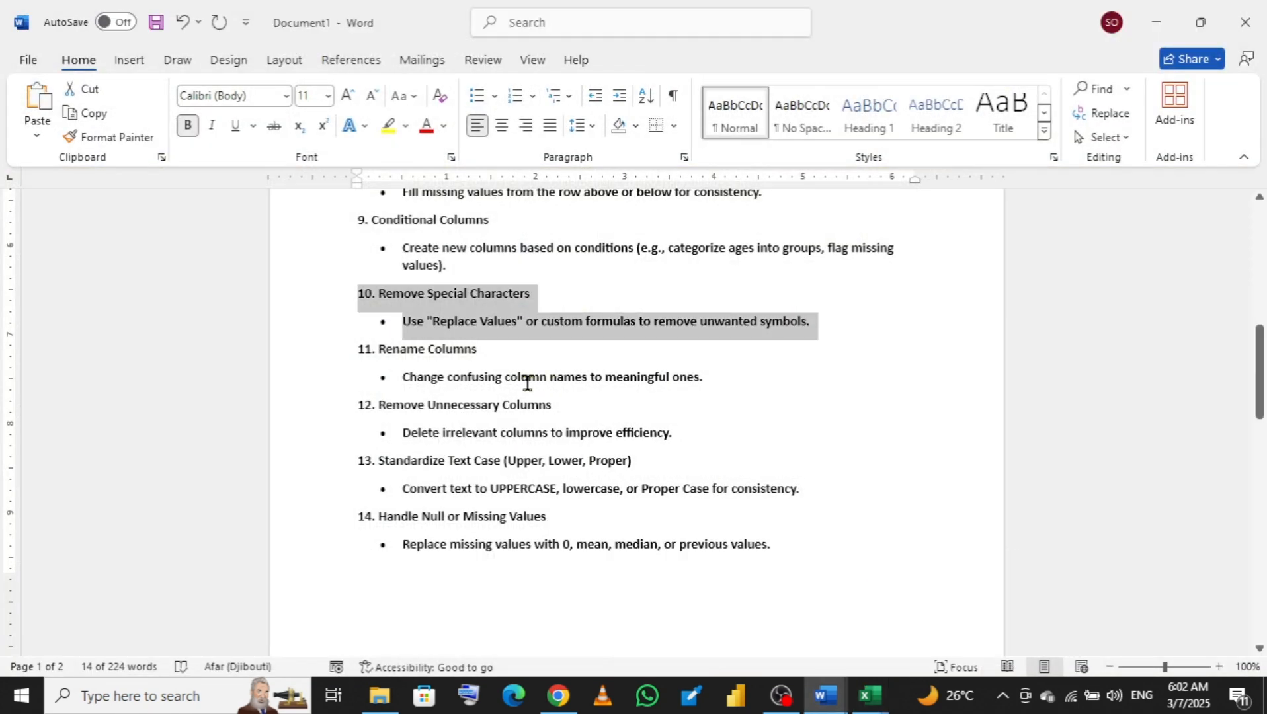
pyautogui.click(430, 374)
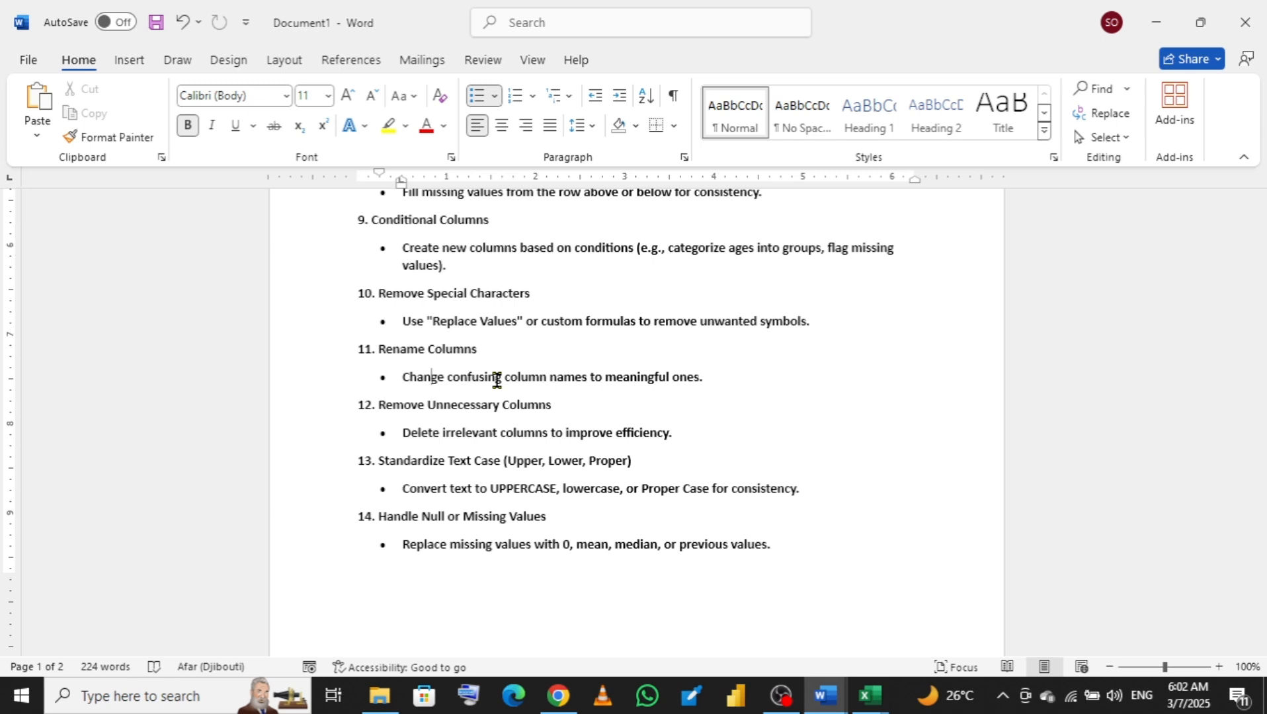
pyautogui.moveTo(870, 696)
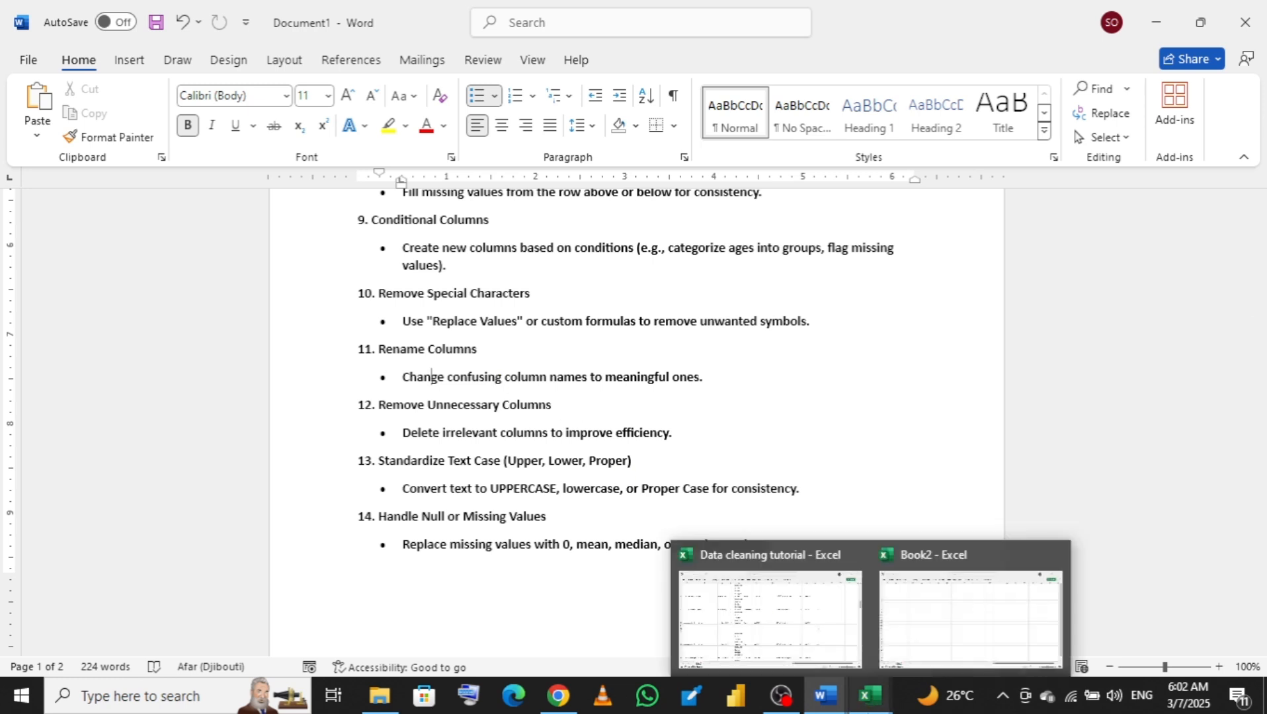
pyautogui.click(942, 598)
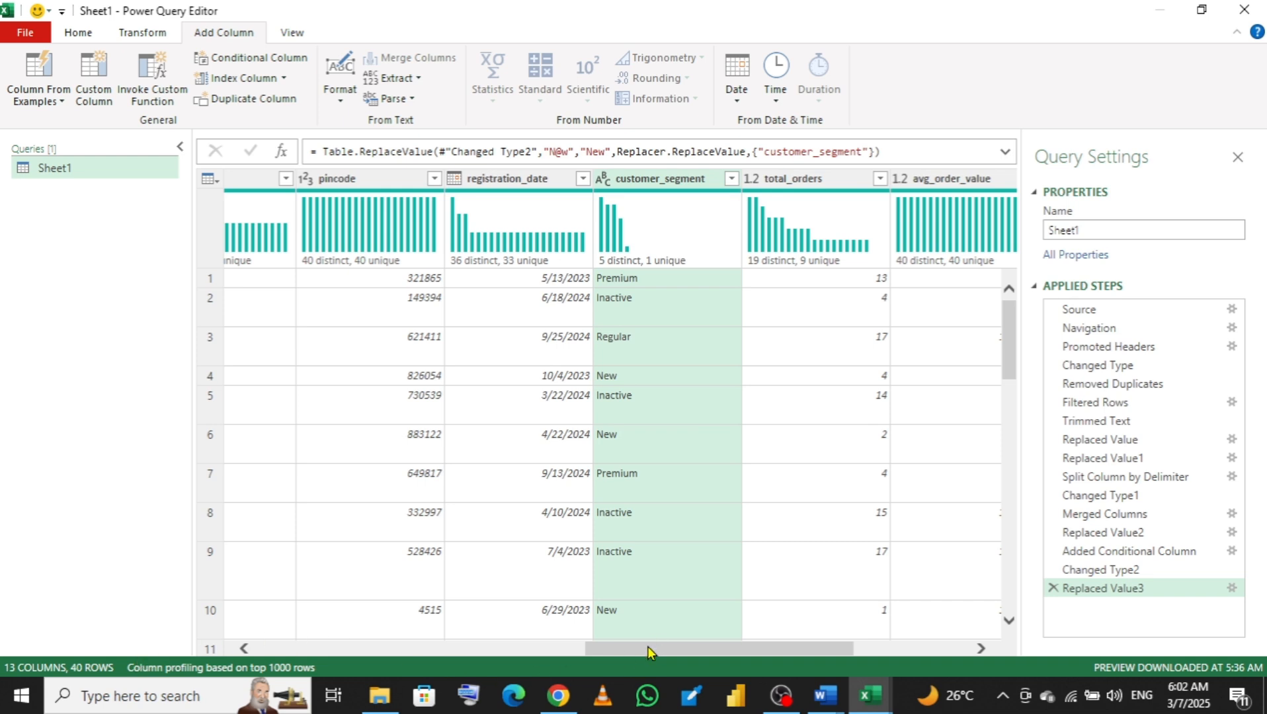
# - Rename the Fullname column to Customer Name
pyautogui.moveTo(647, 645); pyautogui.dragTo(260, 636)
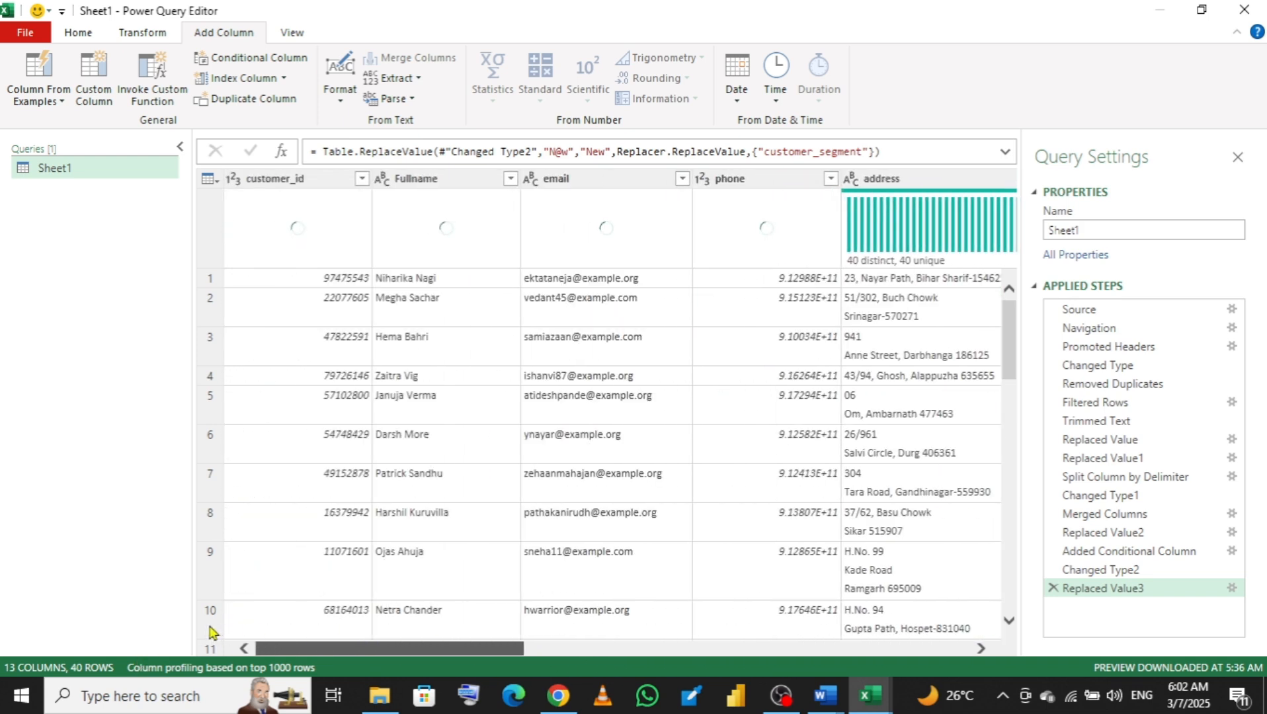
pyautogui.doubleClick(431, 183)
pyautogui.write('Customer N')
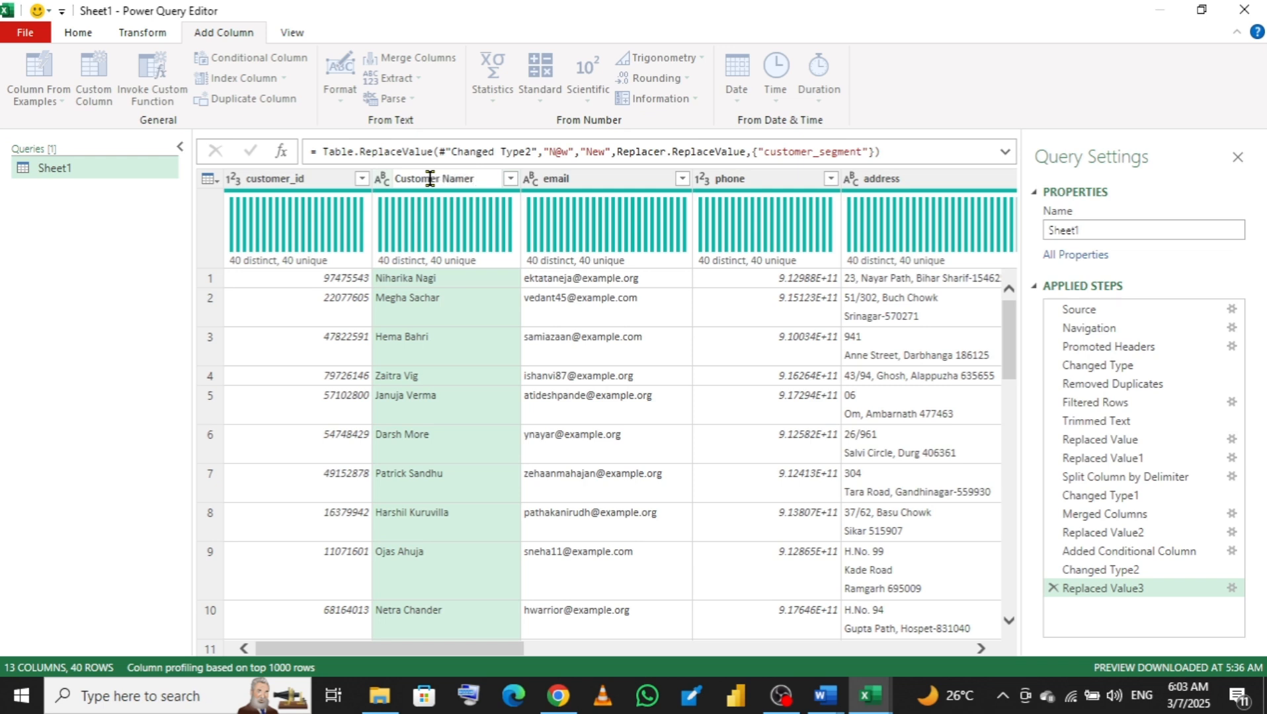
pyautogui.press('Return')
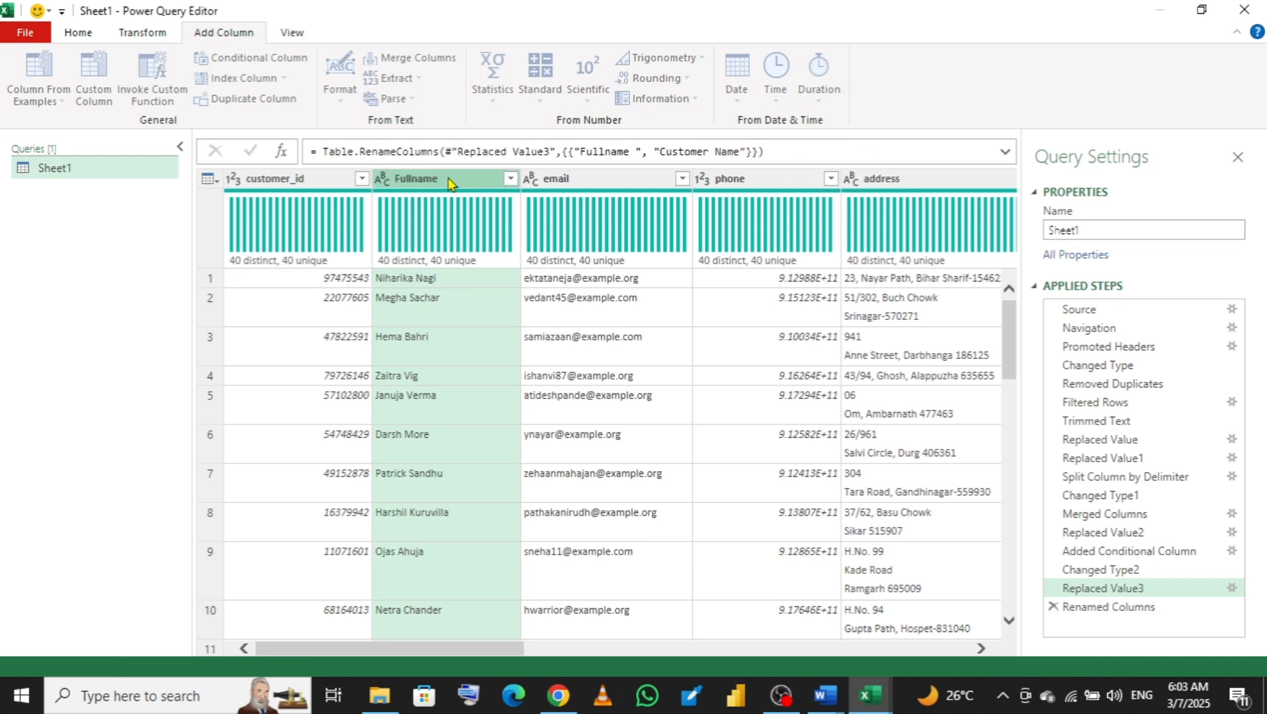
pyautogui.rightClick(449, 183)
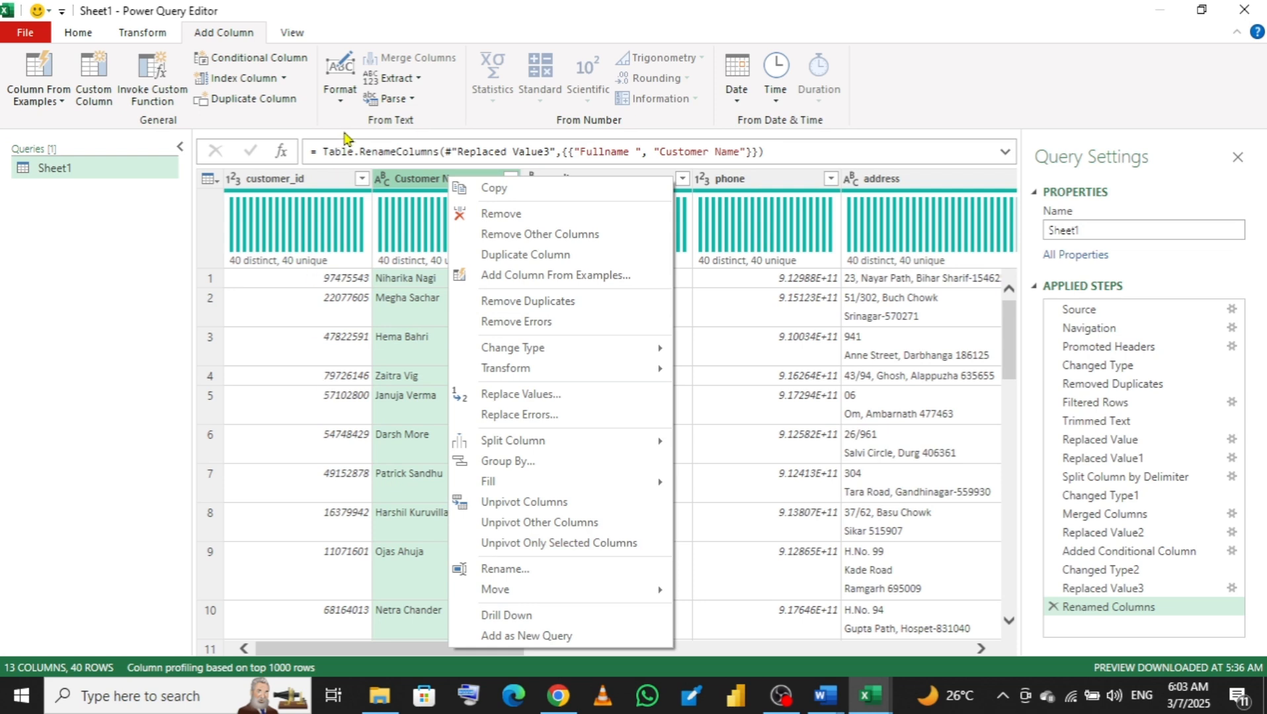
pyautogui.click(412, 180)
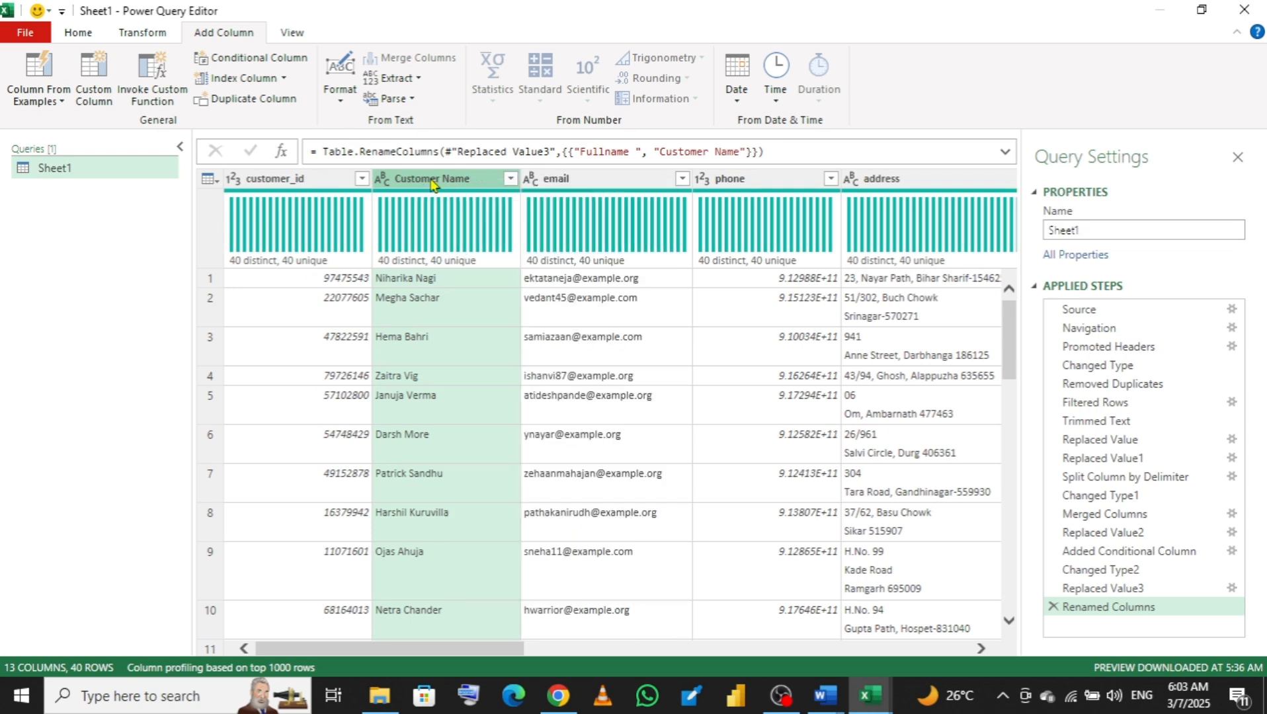
pyautogui.doubleClick(431, 179)
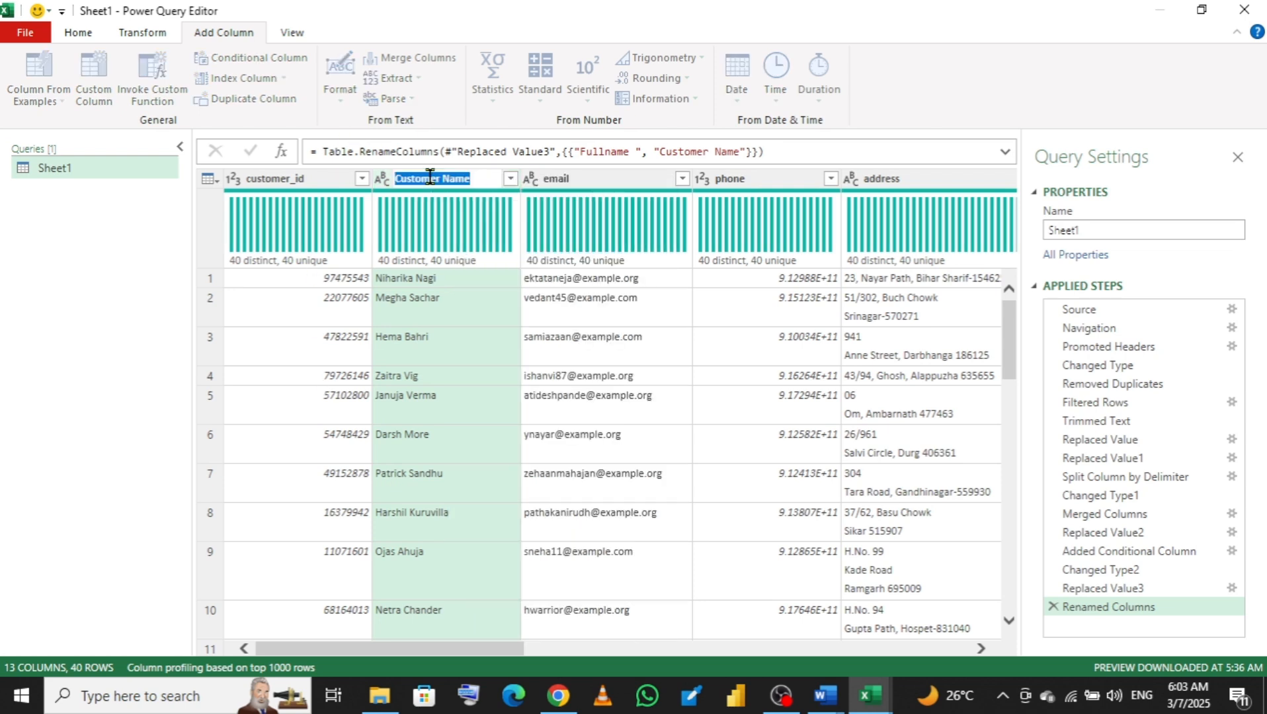
pyautogui.press('Return')
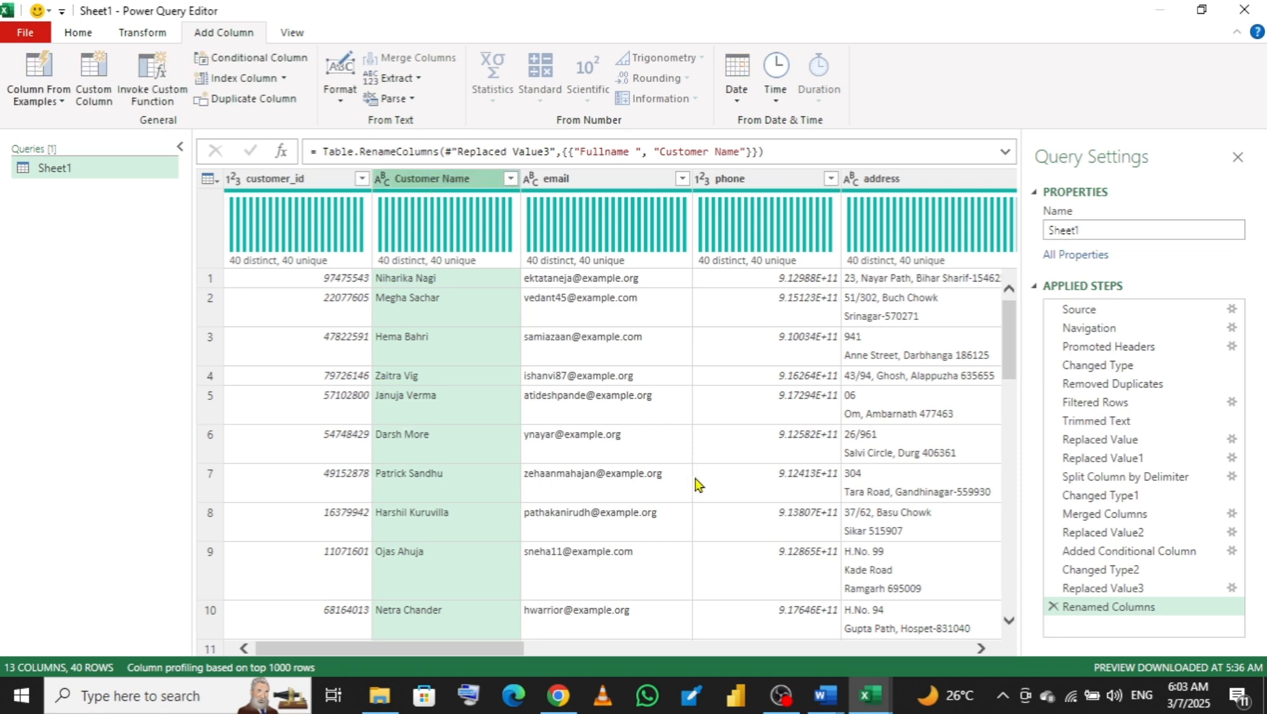
# - Switch to Document1 in Word to read technique 12, Remove Unnecessary Columns, and return to Power Query Editor
pyautogui.moveTo(825, 696)
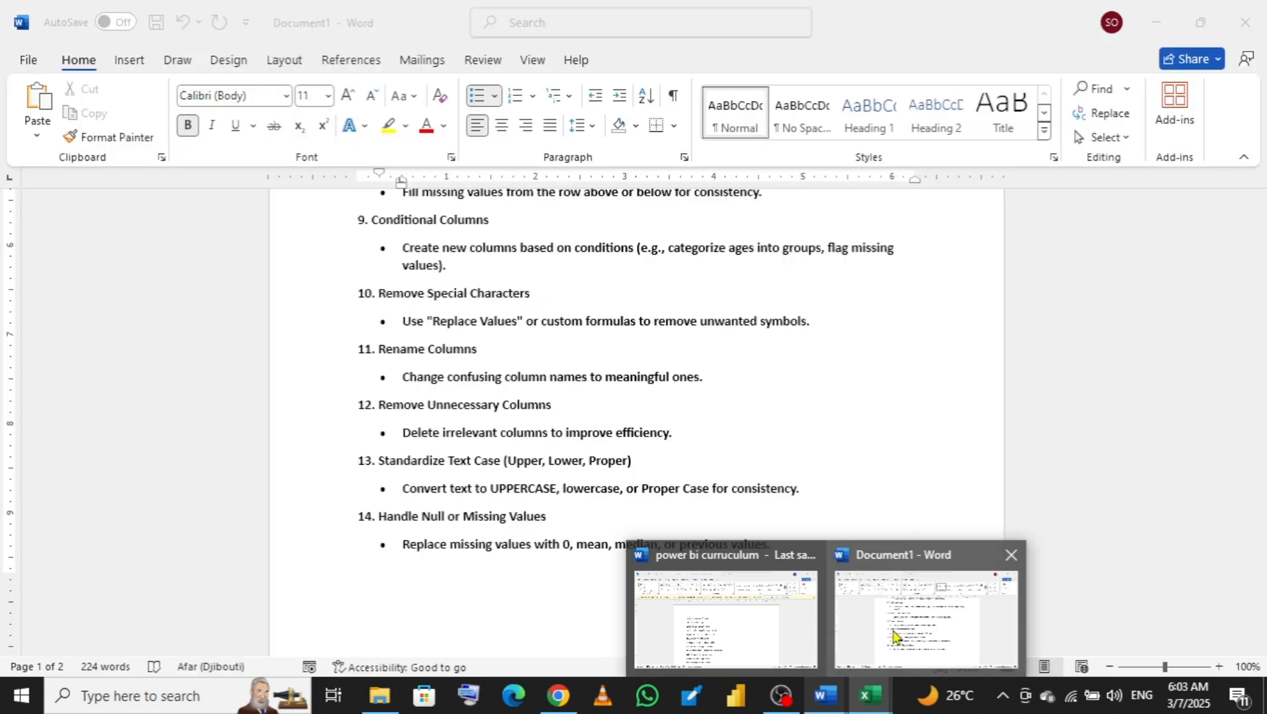
pyautogui.click(889, 635)
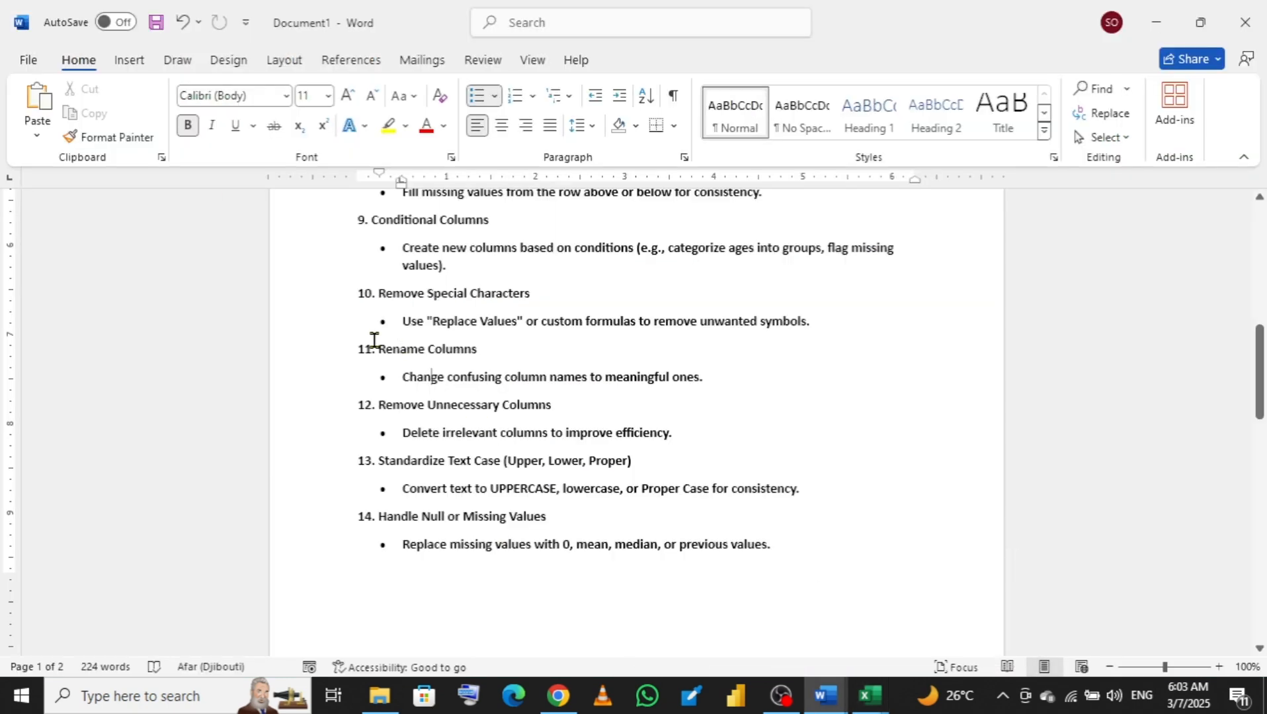
pyautogui.moveTo(374, 339); pyautogui.dragTo(597, 392)
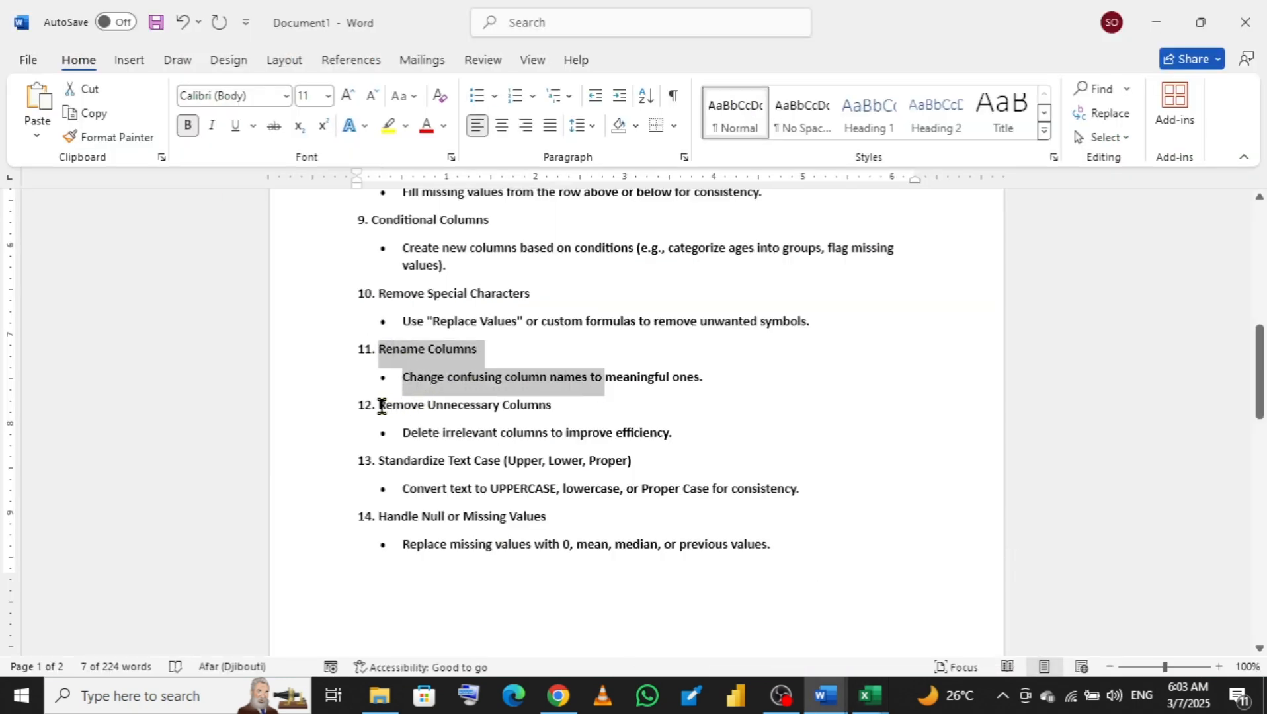
pyautogui.moveTo(378, 402); pyautogui.dragTo(666, 435)
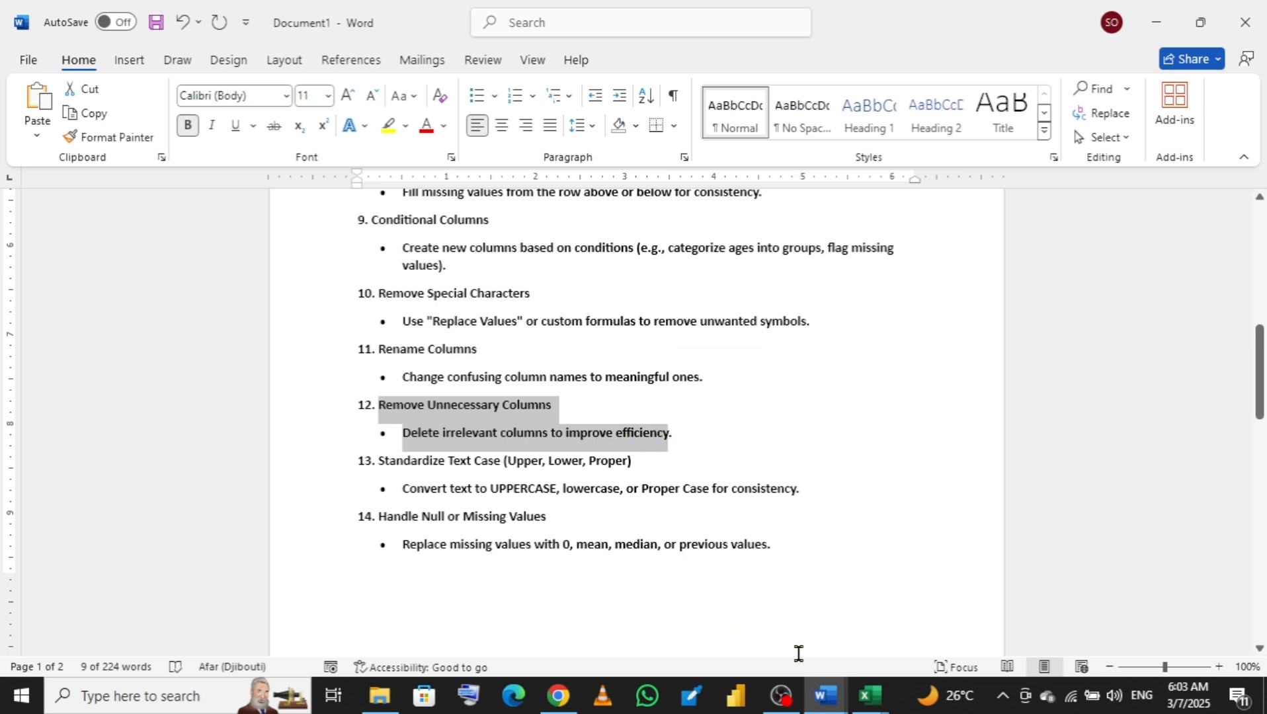
pyautogui.moveTo(864, 709)
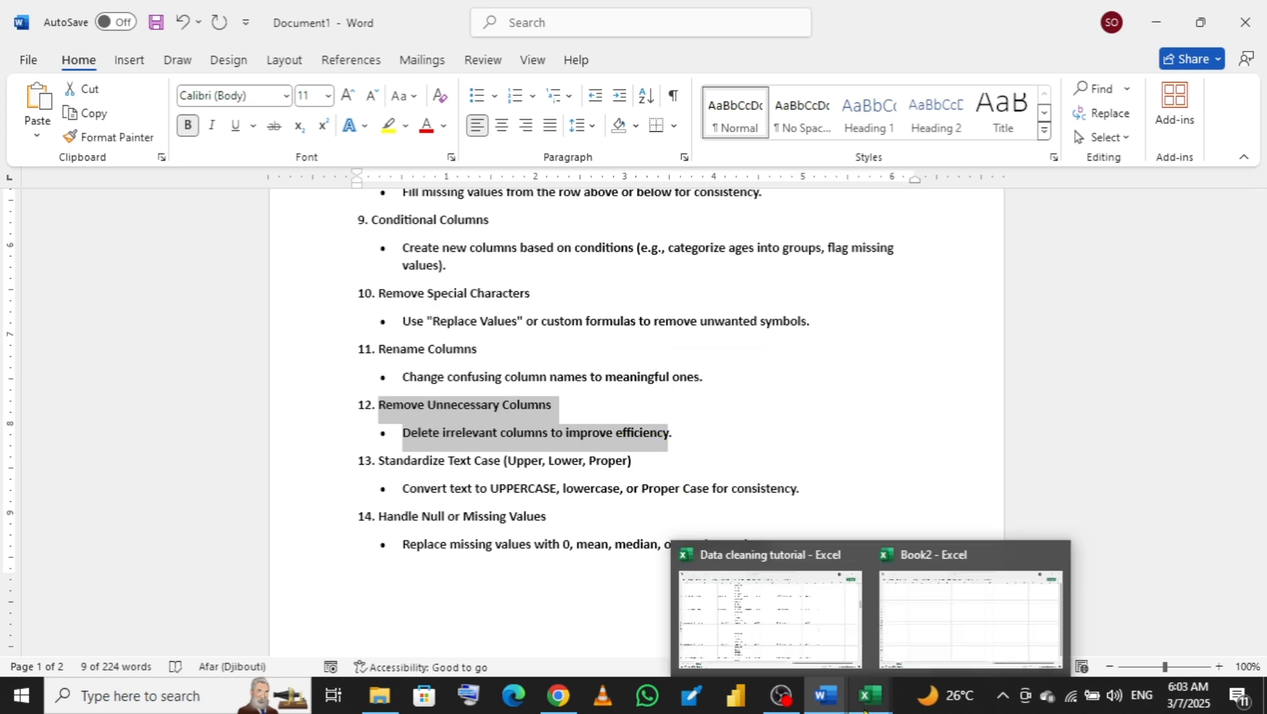
pyautogui.click(950, 622)
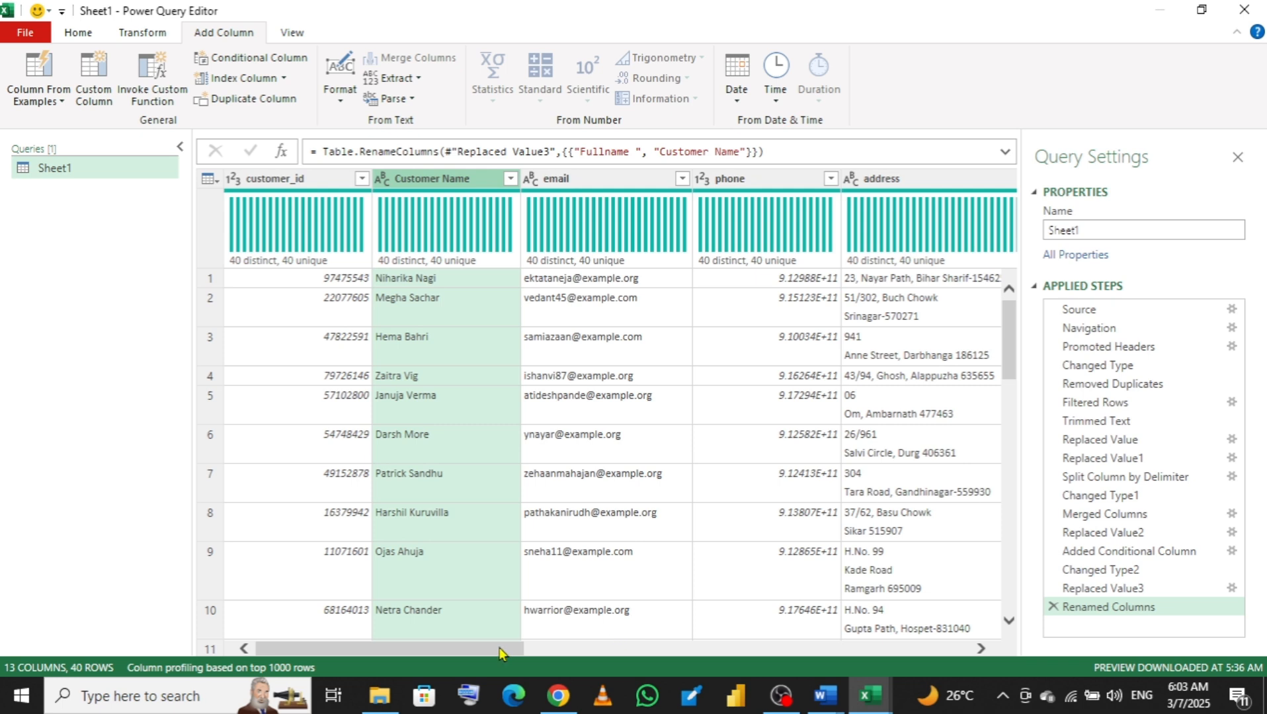
# - Remove the email column from the Sheet1 query
pyautogui.moveTo(492, 658); pyautogui.dragTo(513, 658)
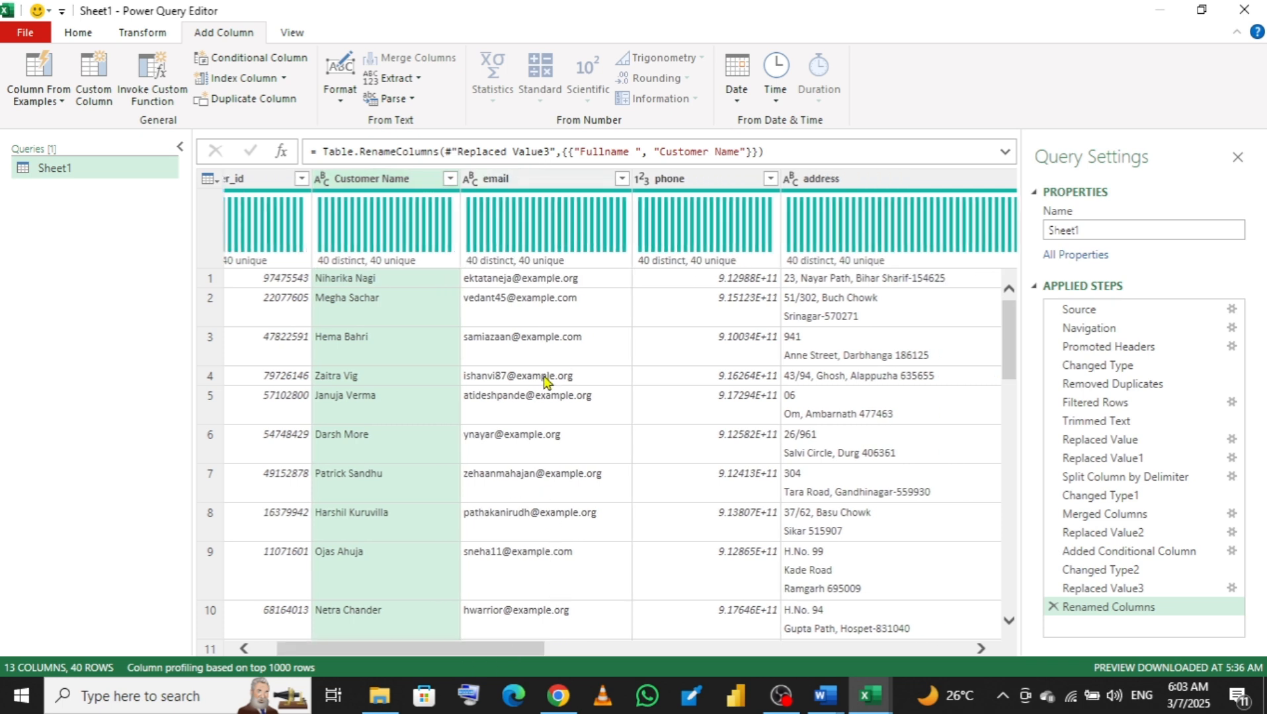
pyautogui.click(563, 183)
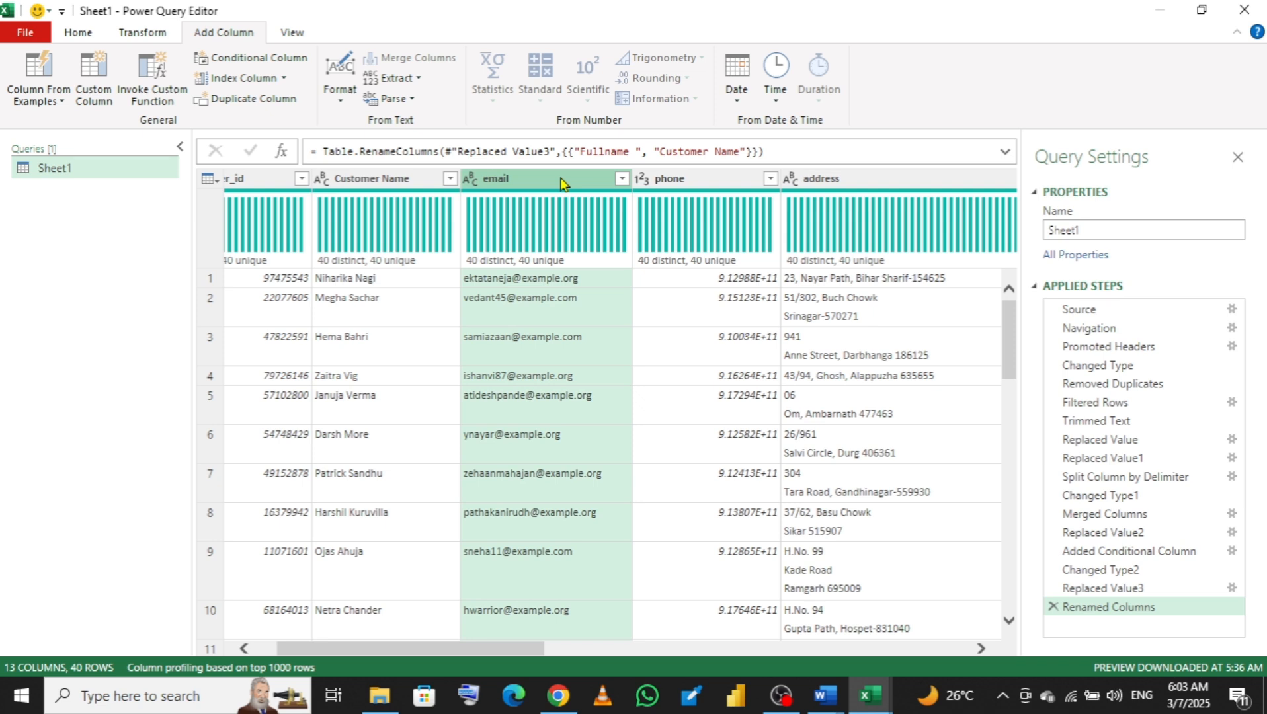
pyautogui.rightClick(561, 180)
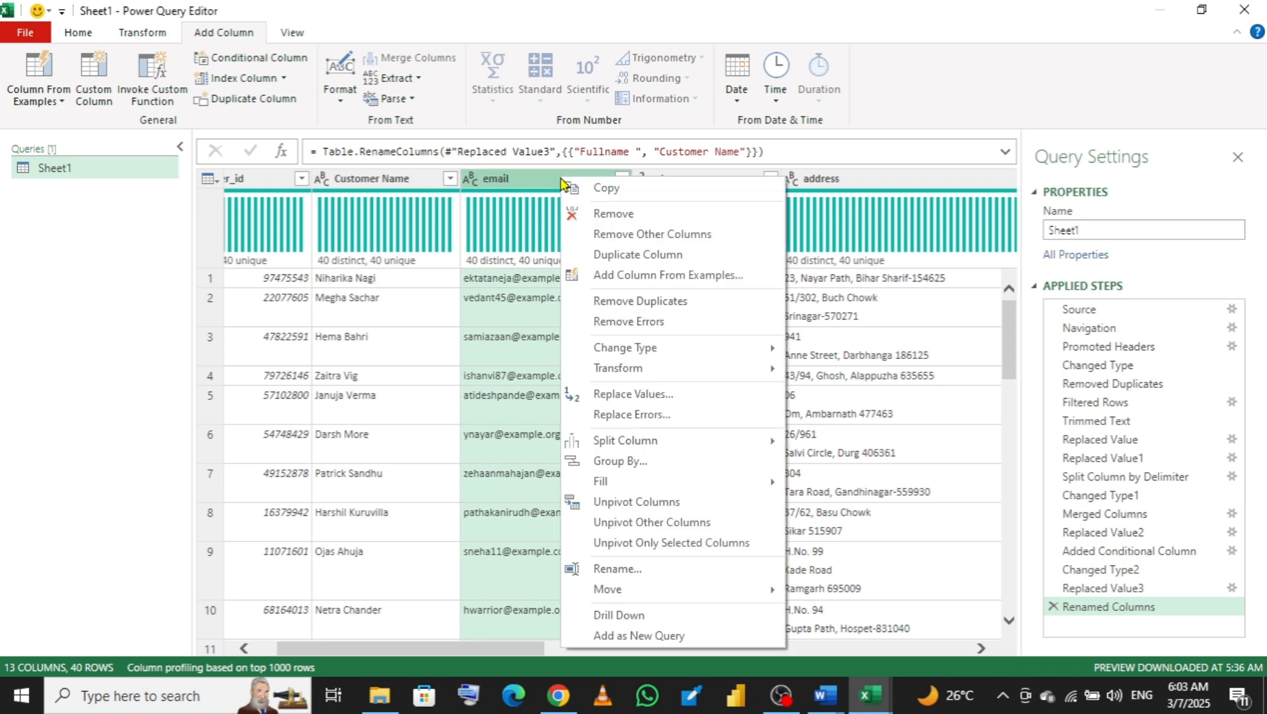
pyautogui.click(598, 214)
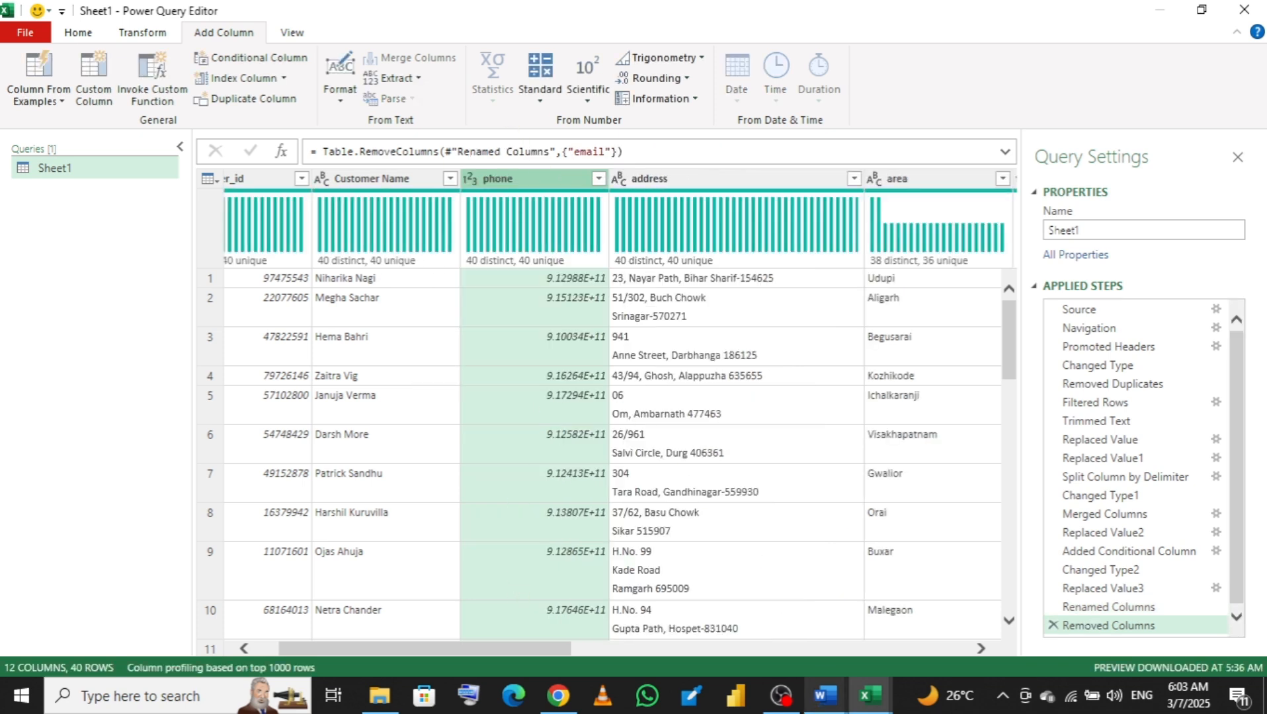
# - Switch to Document1 in Word to read technique 13, Standardize Text Case, and return to Power Query Editor
pyautogui.moveTo(823, 700)
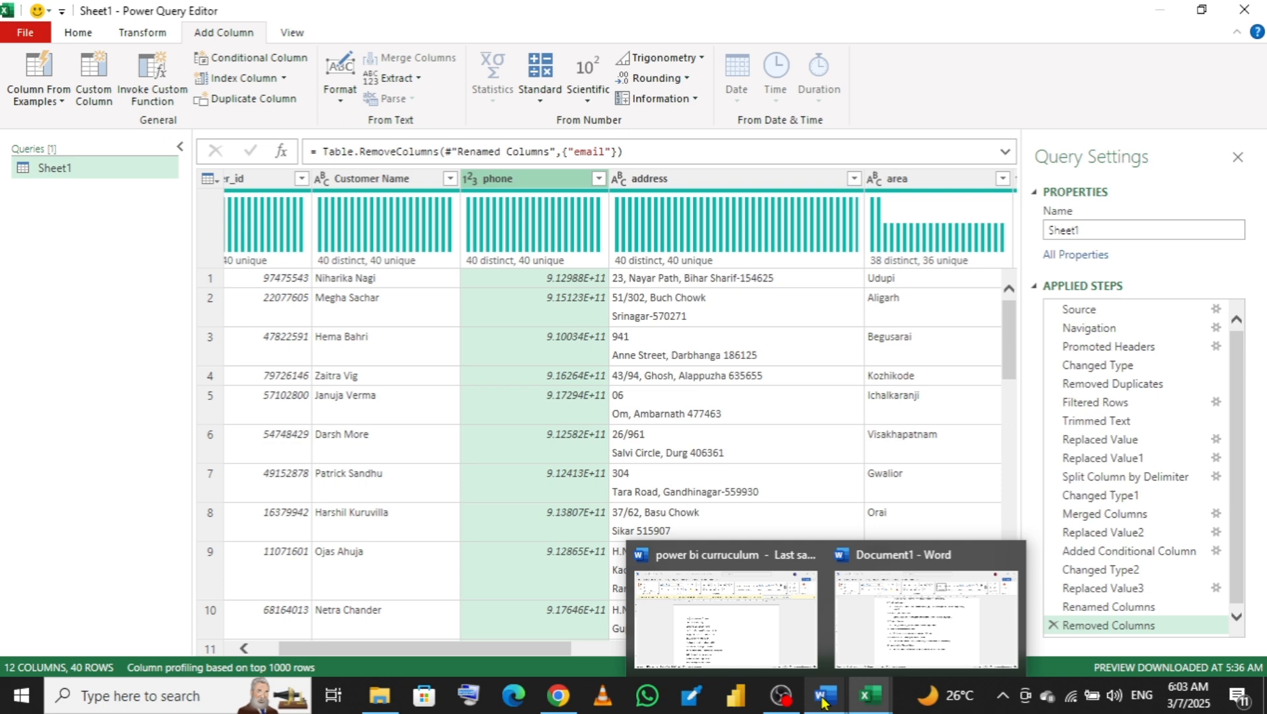
pyautogui.click(917, 611)
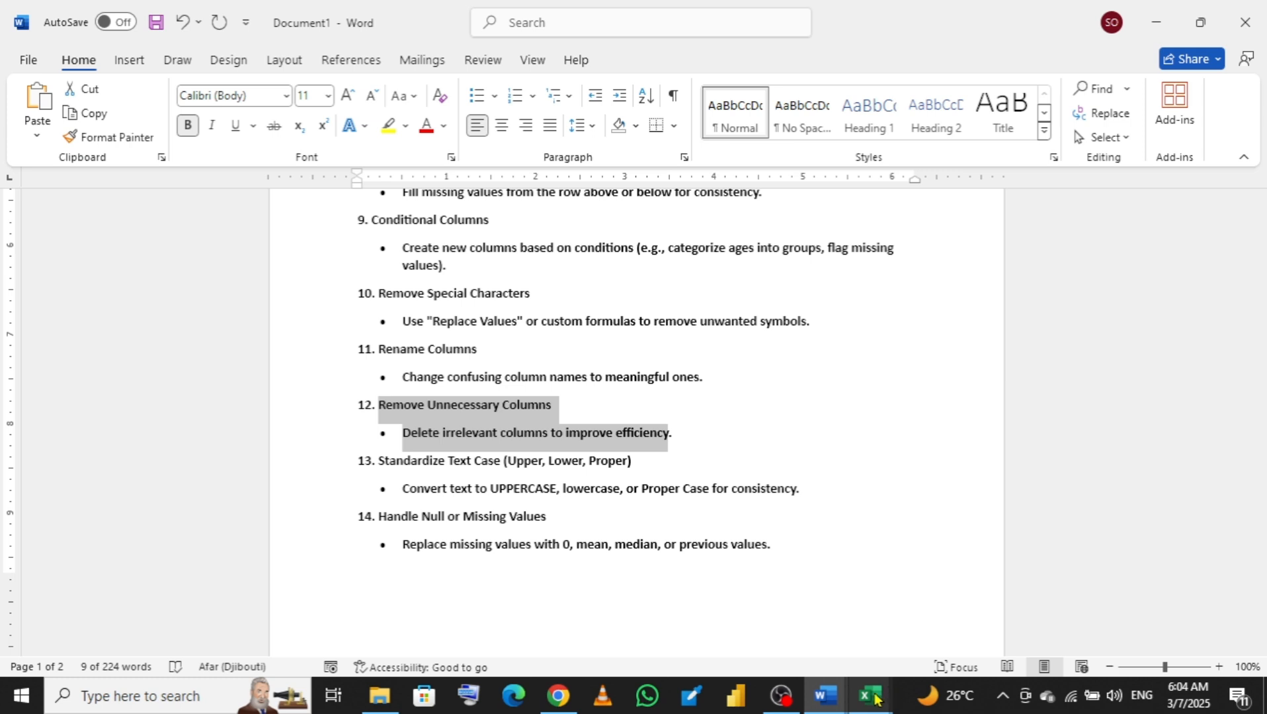
pyautogui.moveTo(827, 694)
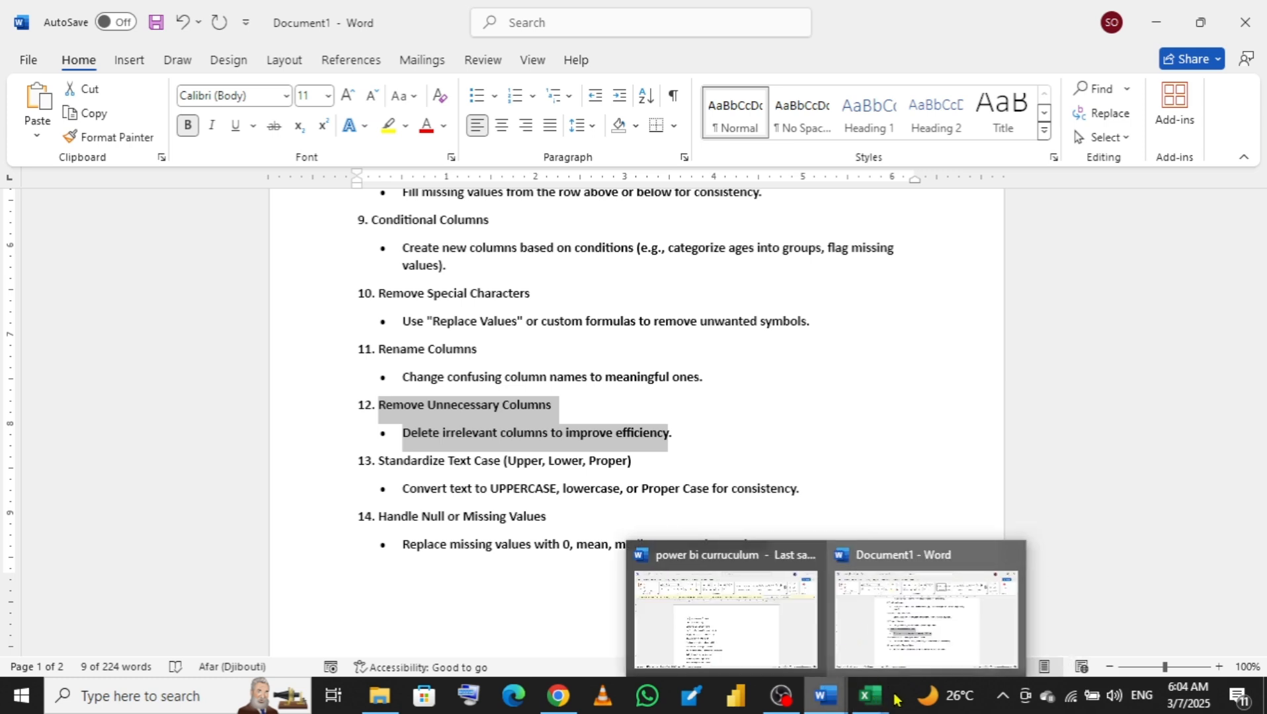
pyautogui.moveTo(873, 700)
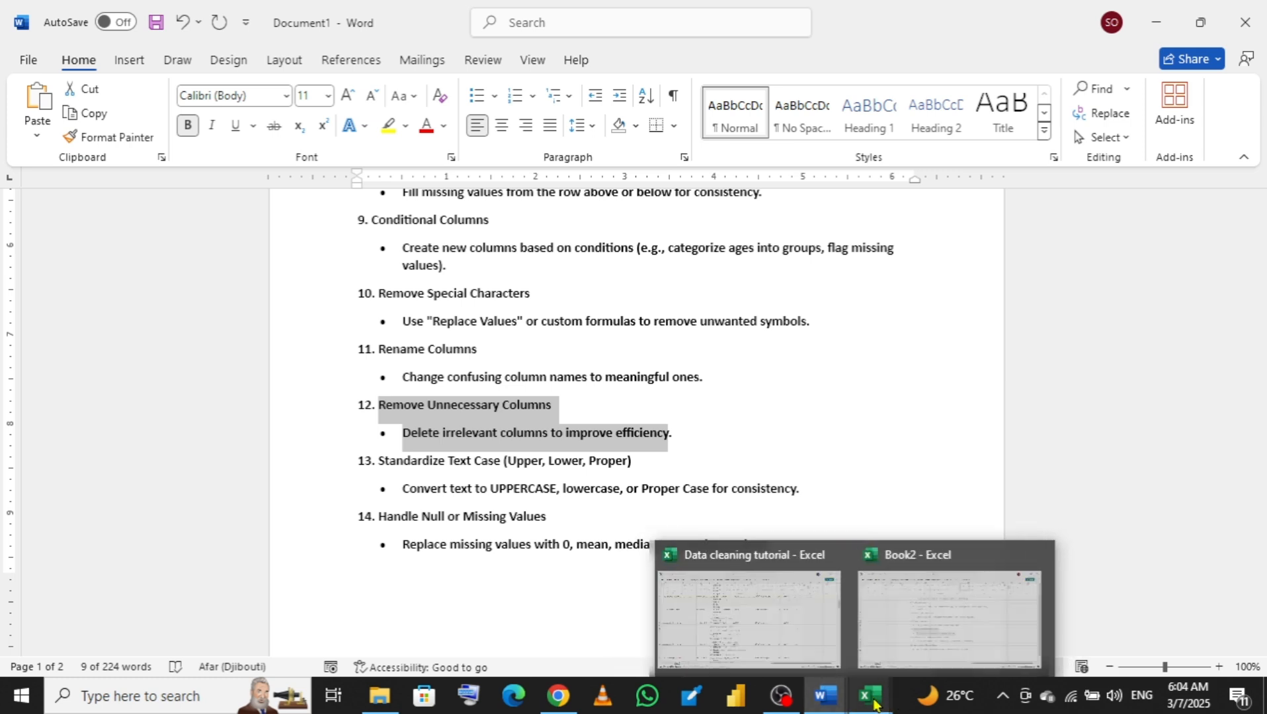
pyautogui.click(901, 634)
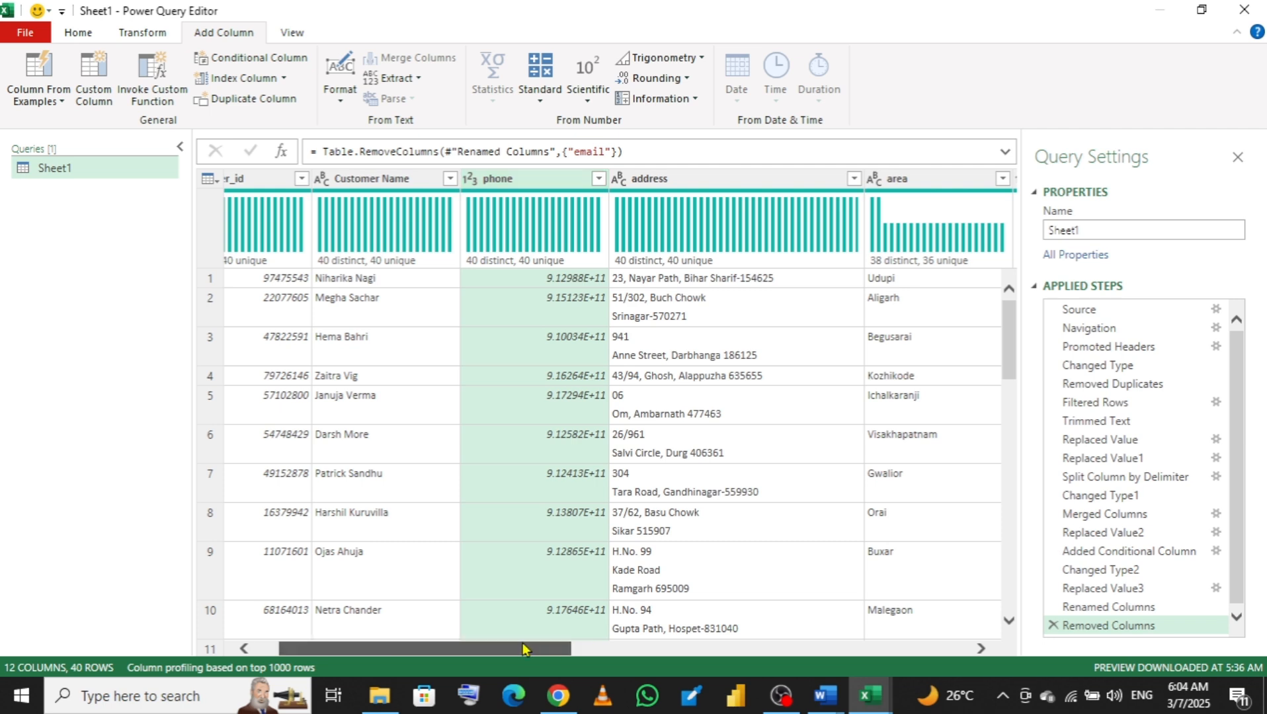
# - Apply the Capitalize Each Word transformation to the Customer Name column
pyautogui.moveTo(522, 649); pyautogui.dragTo(510, 653)
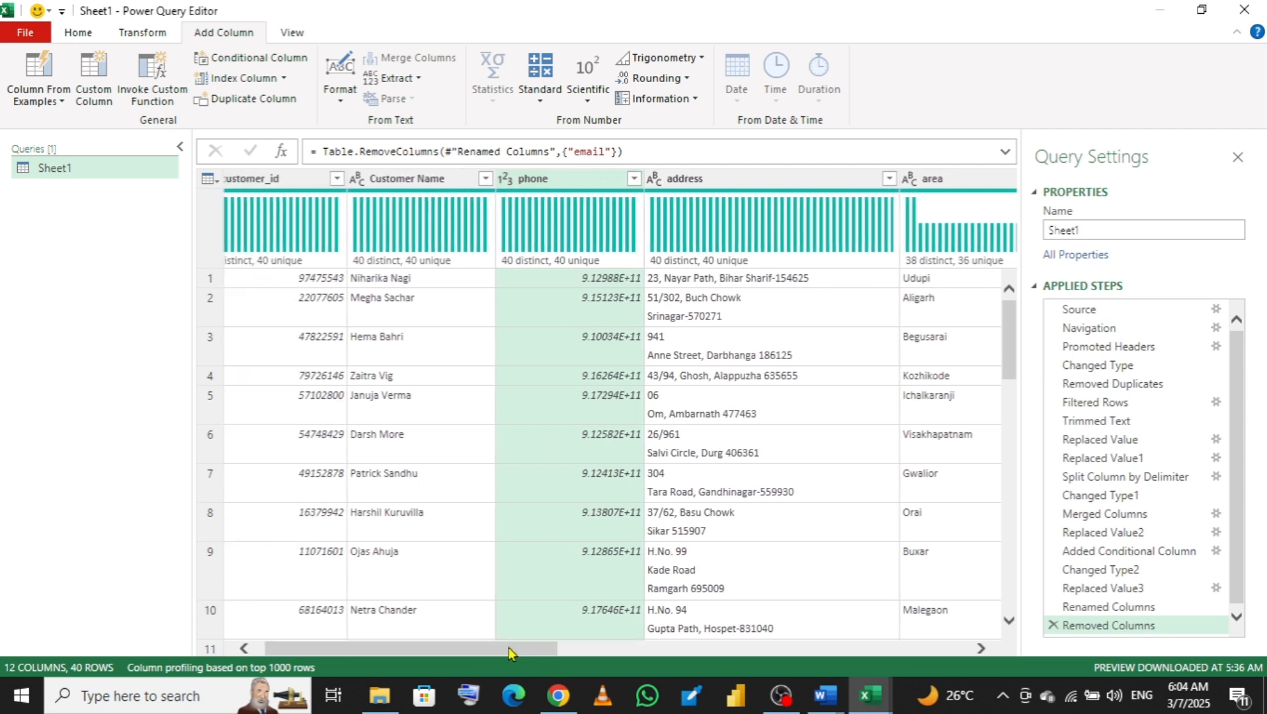
pyautogui.rightClick(399, 178)
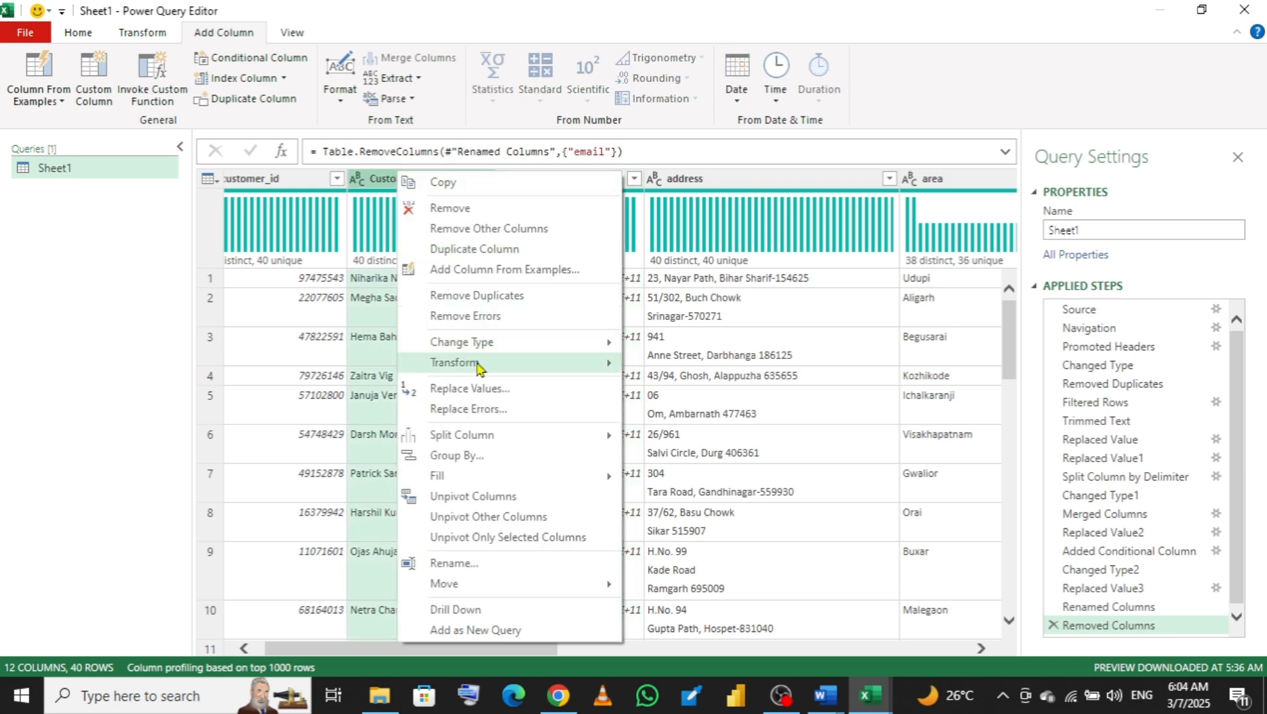
pyautogui.moveTo(481, 362)
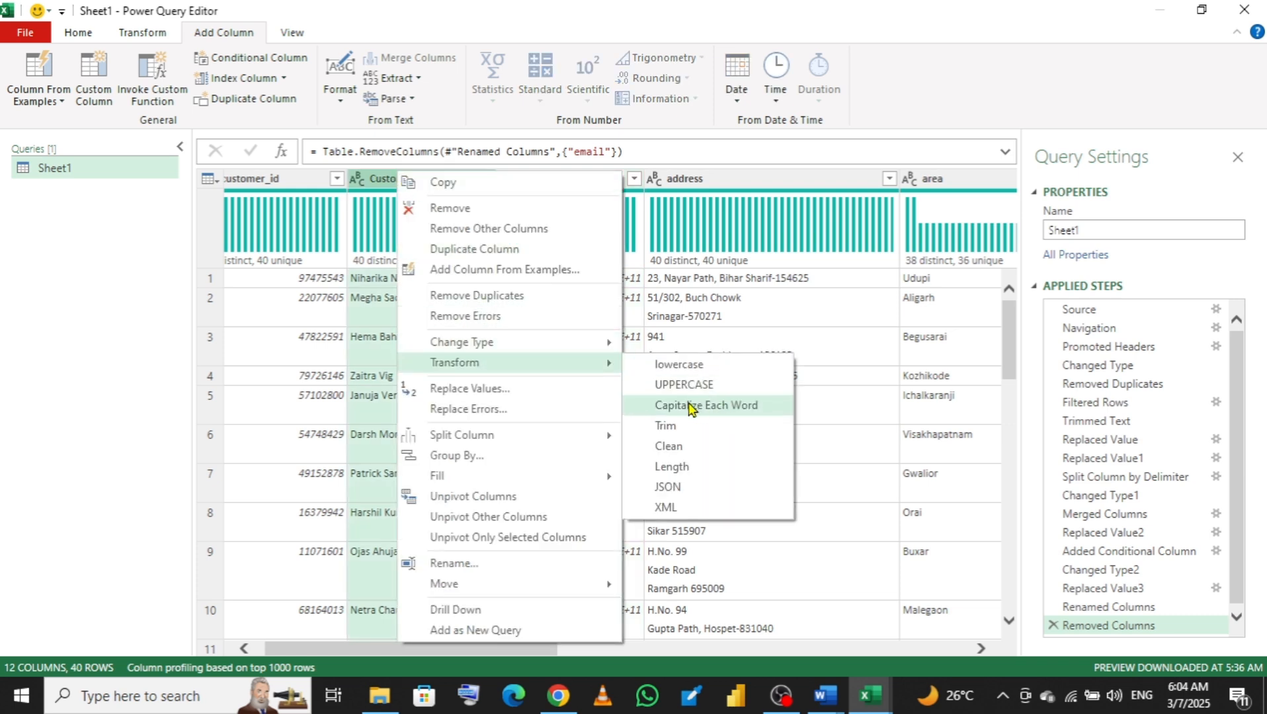
pyautogui.click(688, 410)
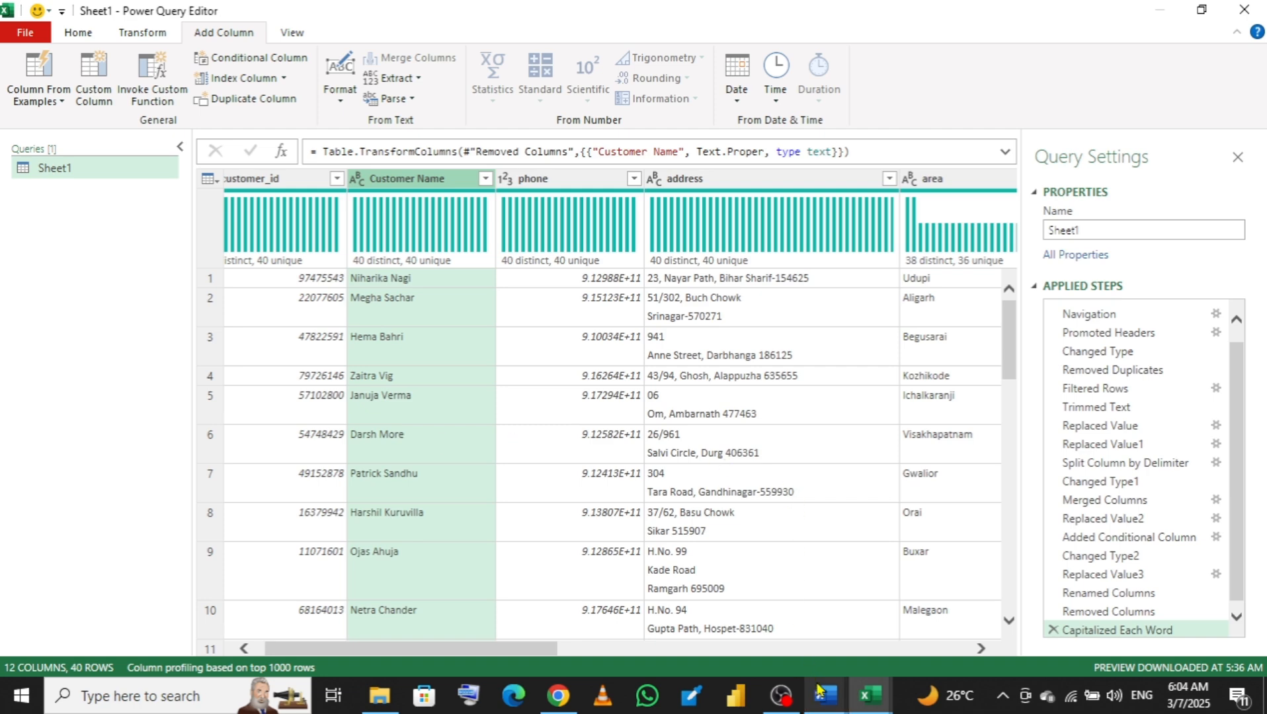
# - Switch to Document1 in Word to read techniques 14, Handle Null or Missing Values, and 15, Extract Date Components, and return to Power Query Editor
pyautogui.moveTo(820, 691)
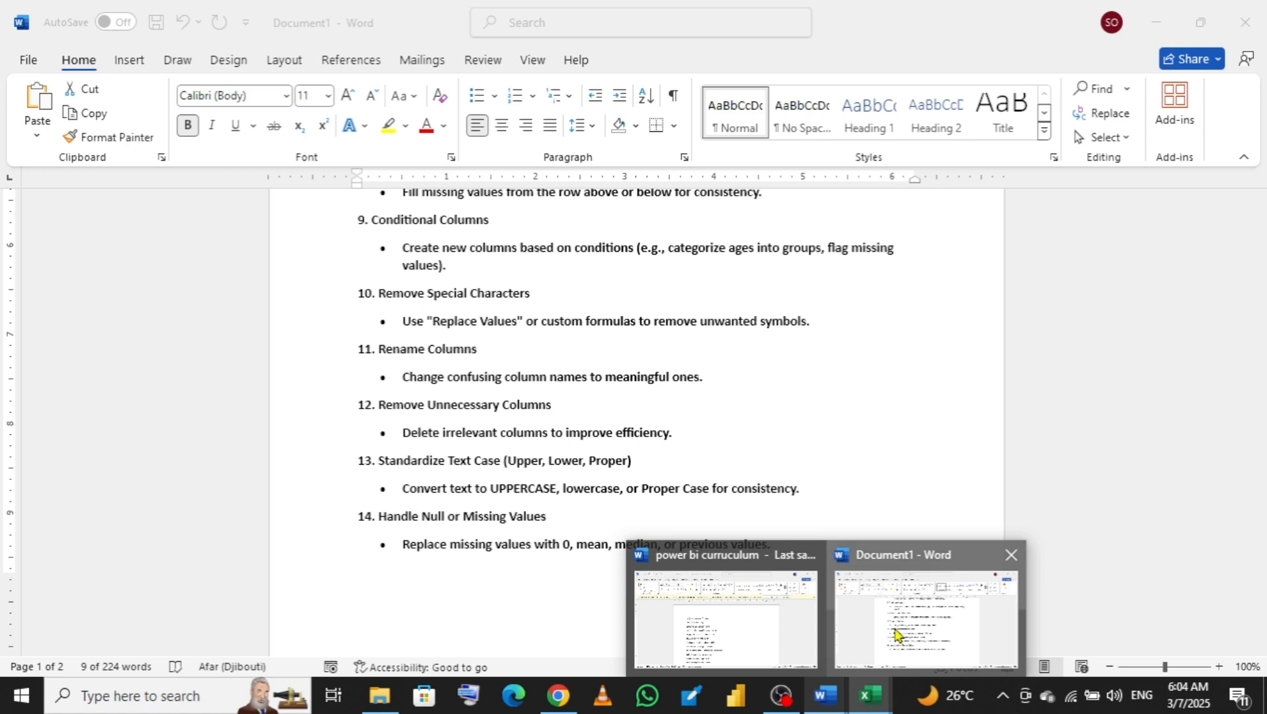
pyautogui.click(896, 635)
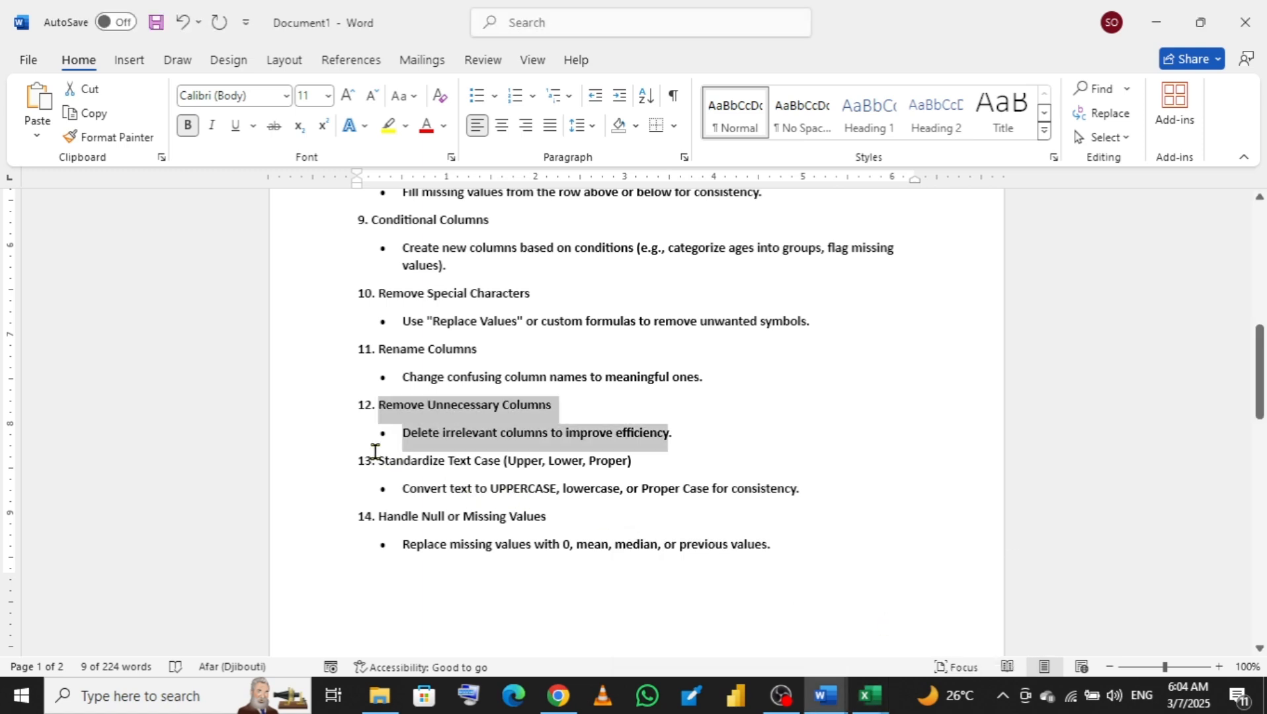
pyautogui.moveTo(375, 456); pyautogui.dragTo(503, 477)
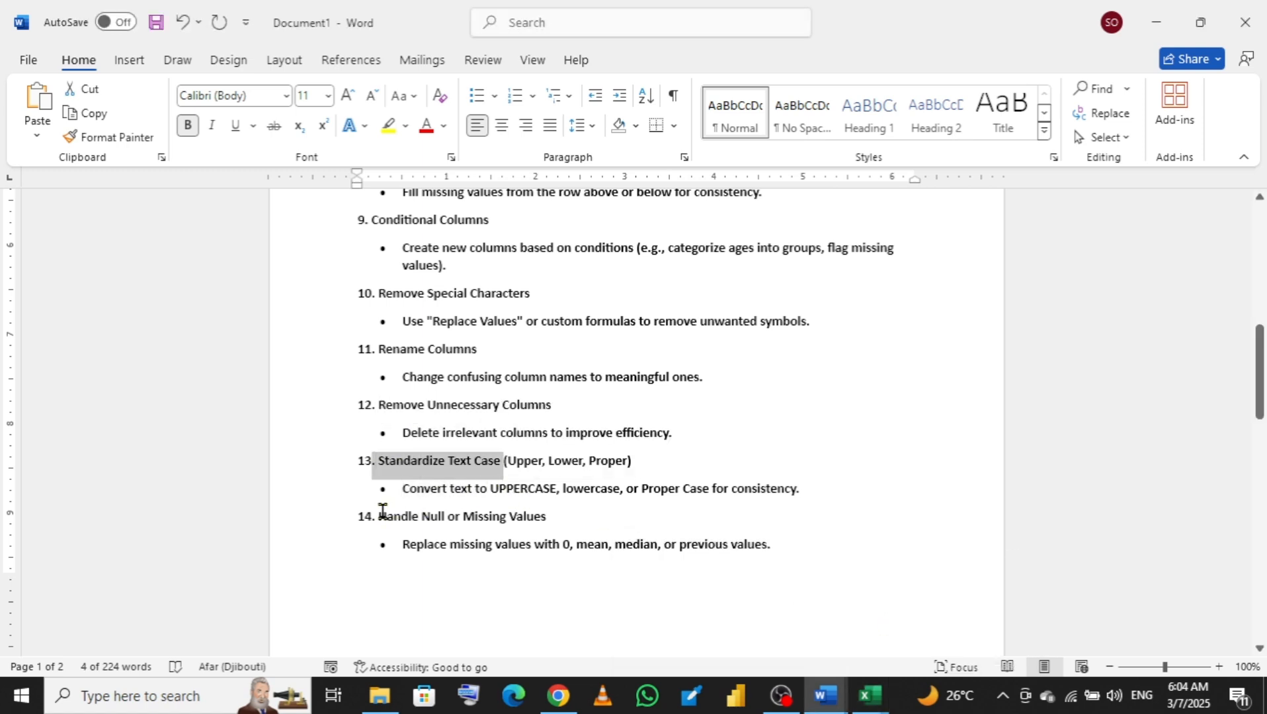
pyautogui.moveTo(382, 511); pyautogui.dragTo(752, 553)
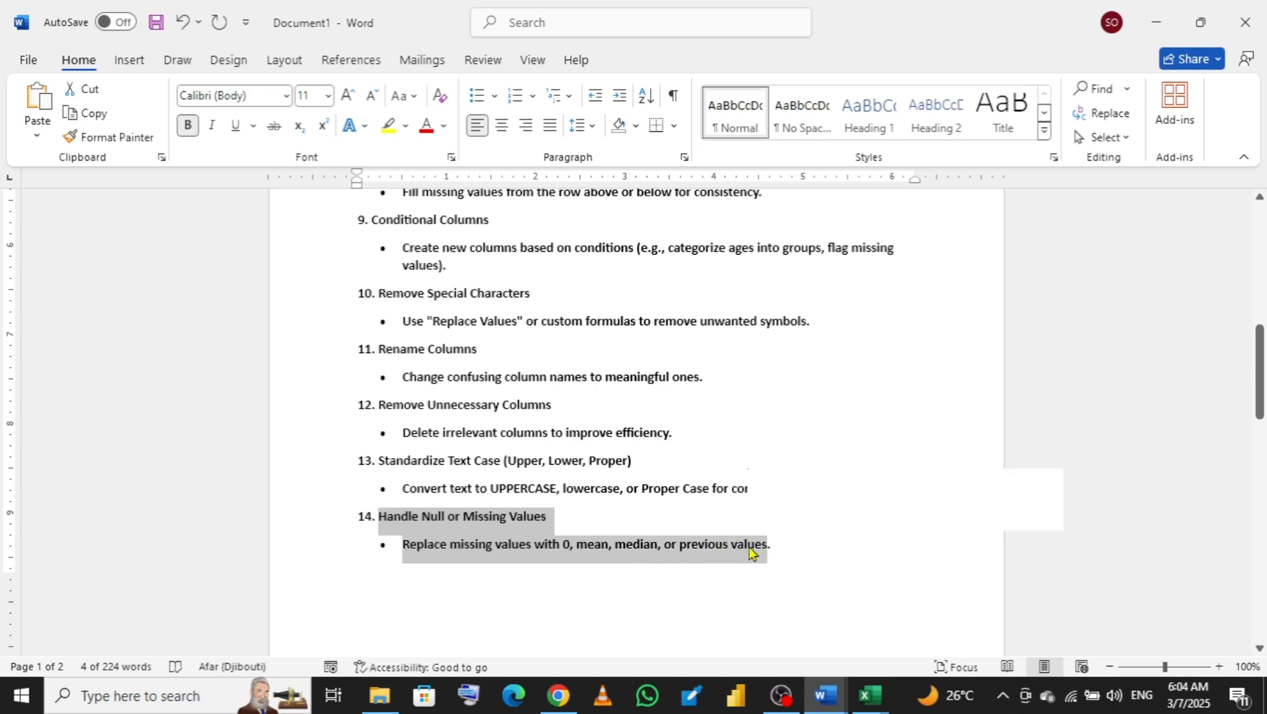
pyautogui.moveTo(1263, 355); pyautogui.dragTo(1264, 411)
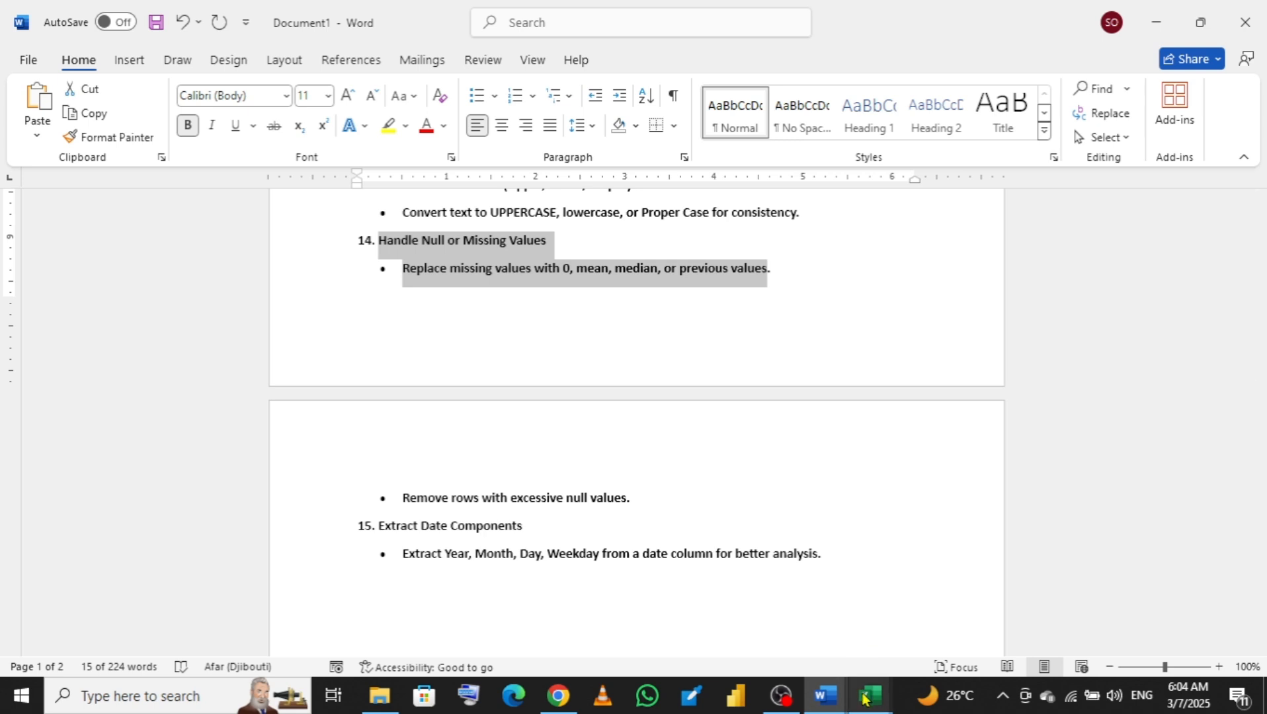
pyautogui.moveTo(864, 697)
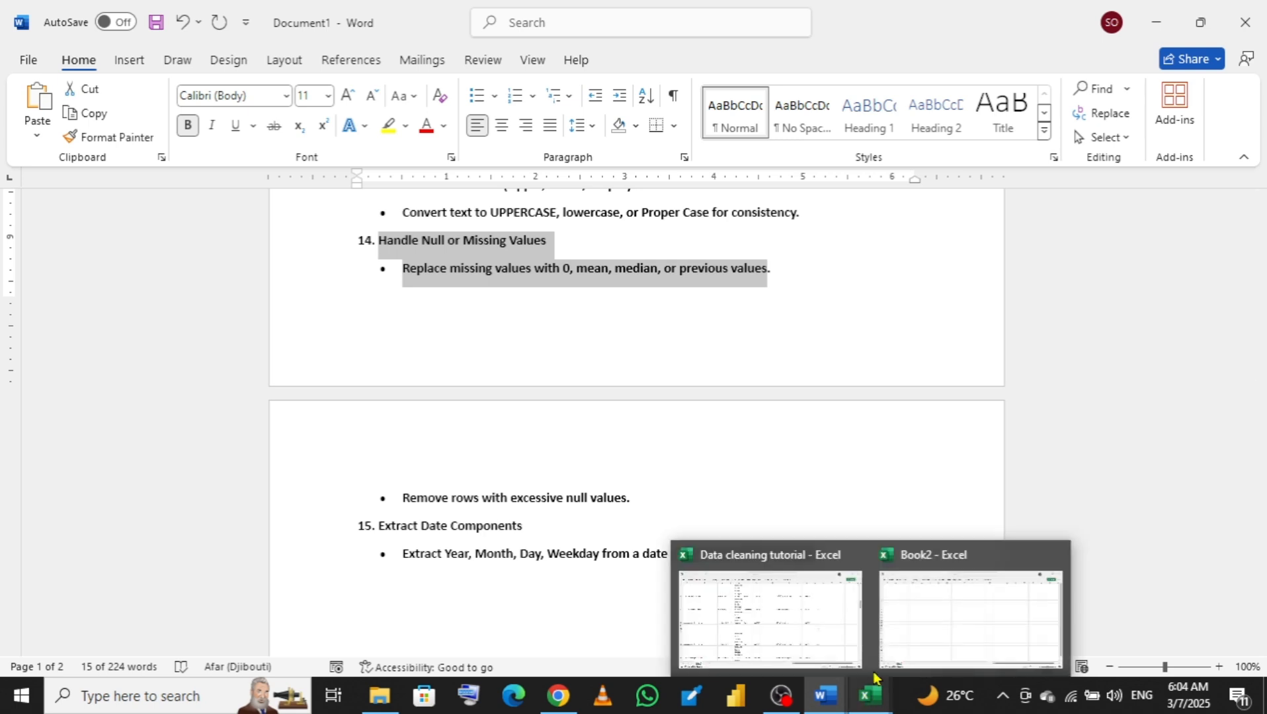
pyautogui.click(924, 618)
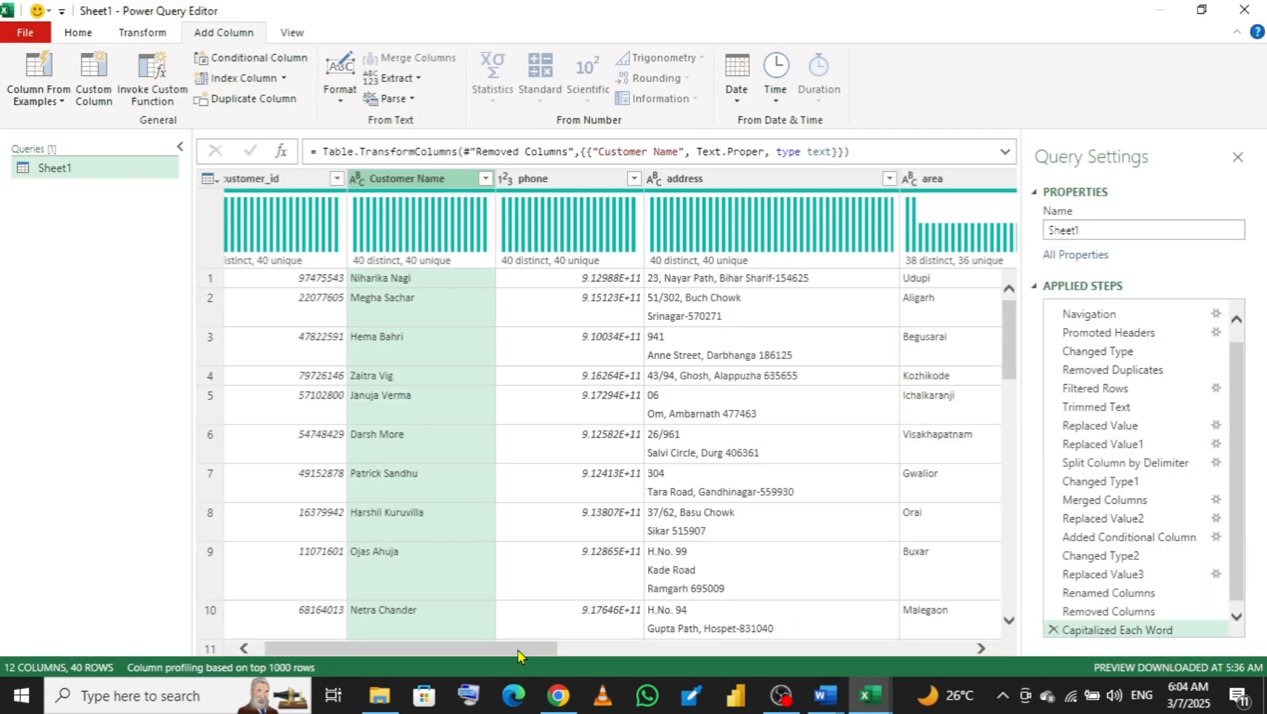
# - Look through the remaining columns and rows, and change the registration_date column's data type to Text
pyautogui.moveTo(519, 656); pyautogui.dragTo(965, 671)
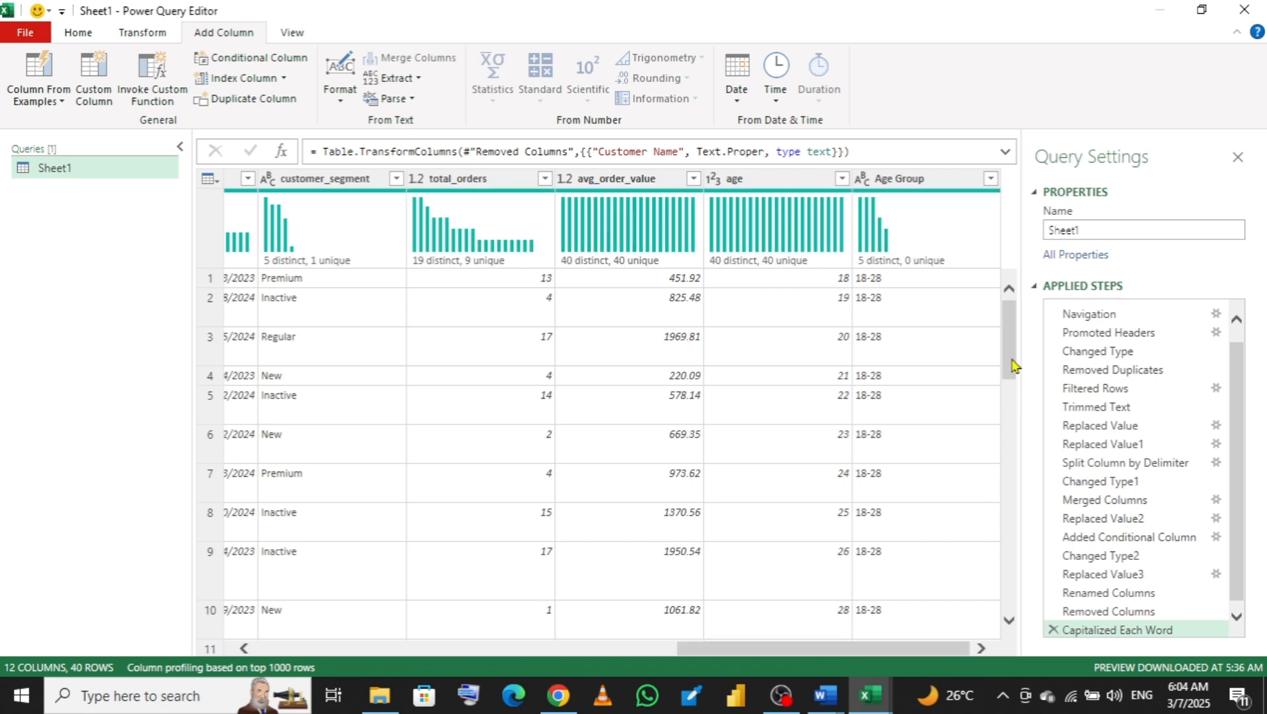
pyautogui.moveTo(1013, 366); pyautogui.dragTo(1028, 696)
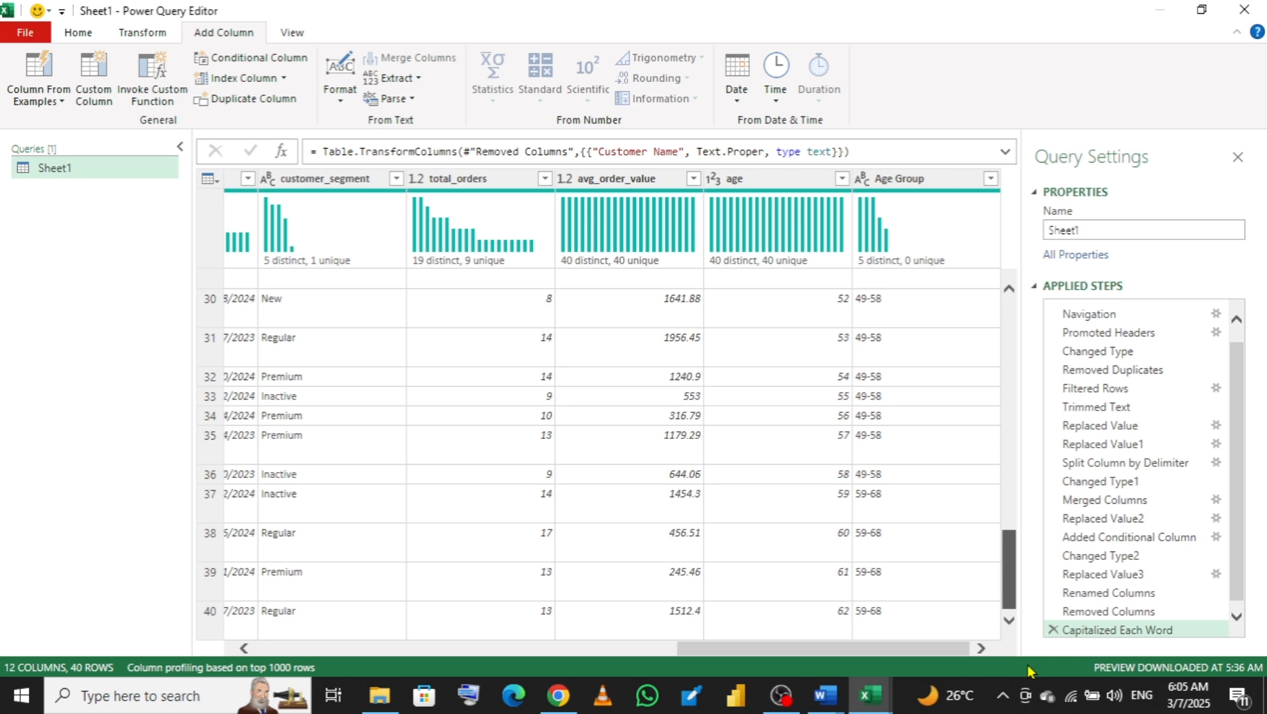
pyautogui.moveTo(1024, 604); pyautogui.dragTo(1009, 333)
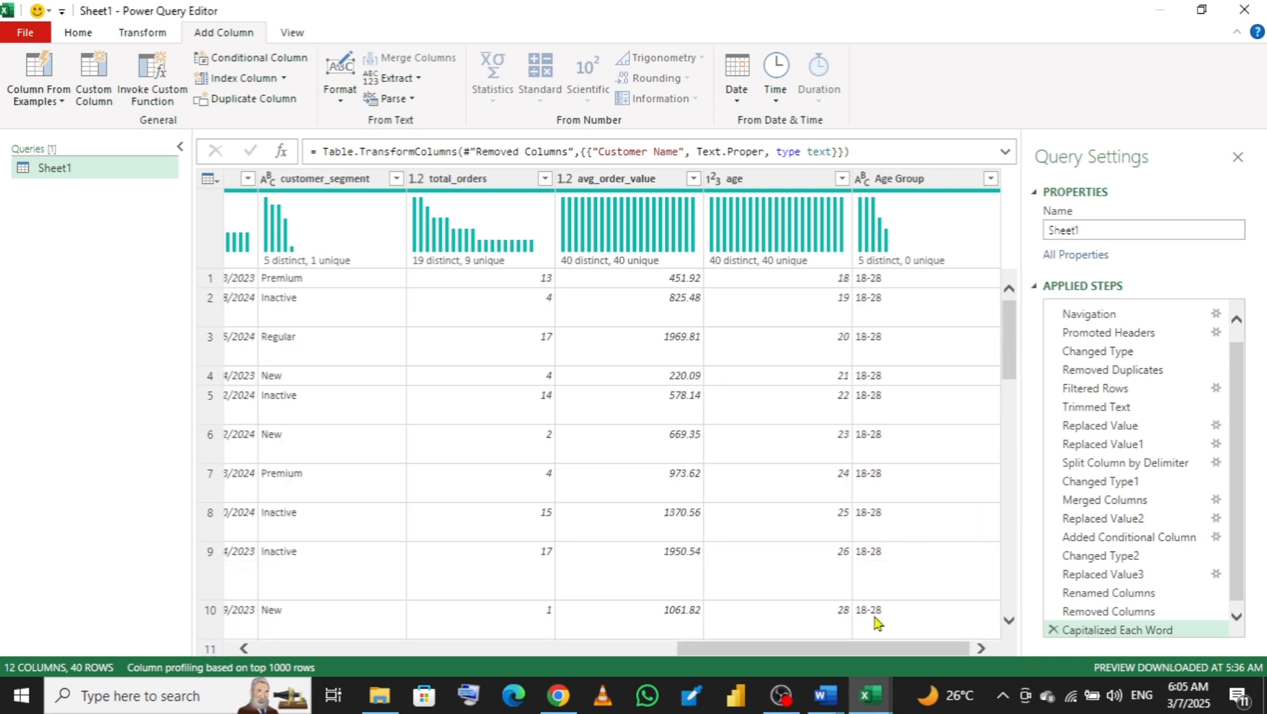
pyautogui.moveTo(806, 647); pyautogui.dragTo(568, 628)
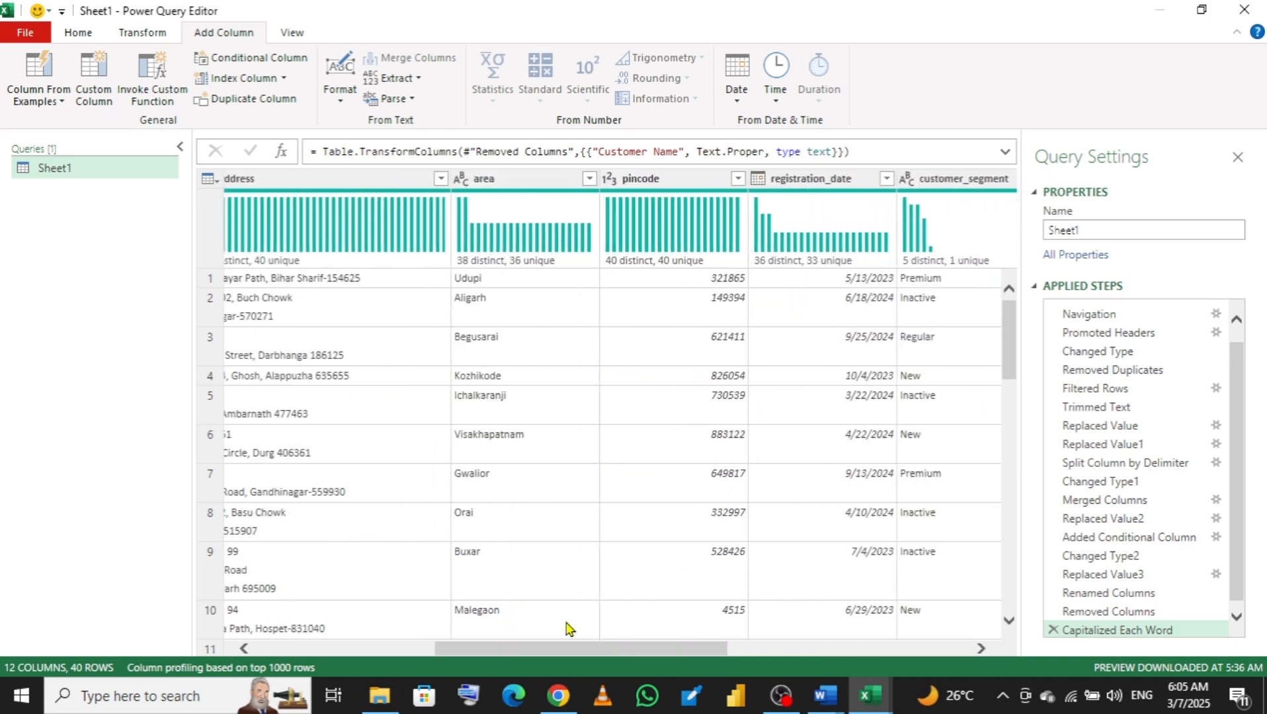
pyautogui.click(760, 183)
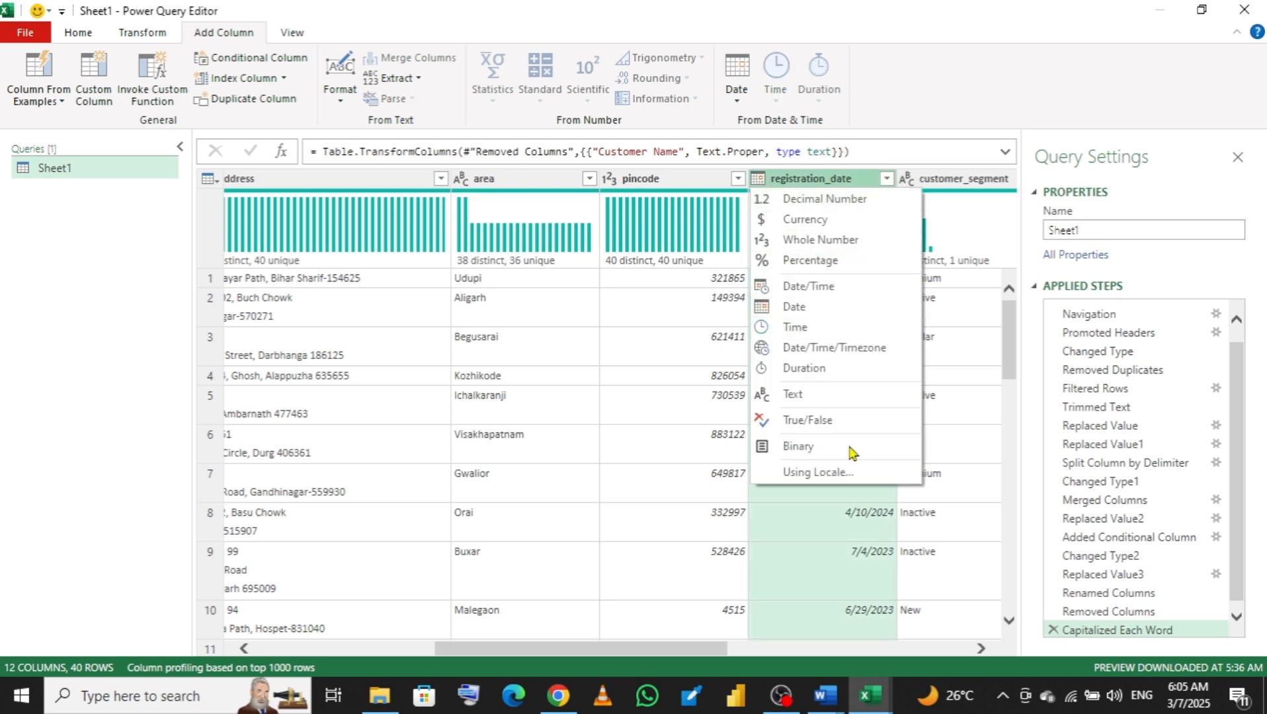
pyautogui.click(793, 395)
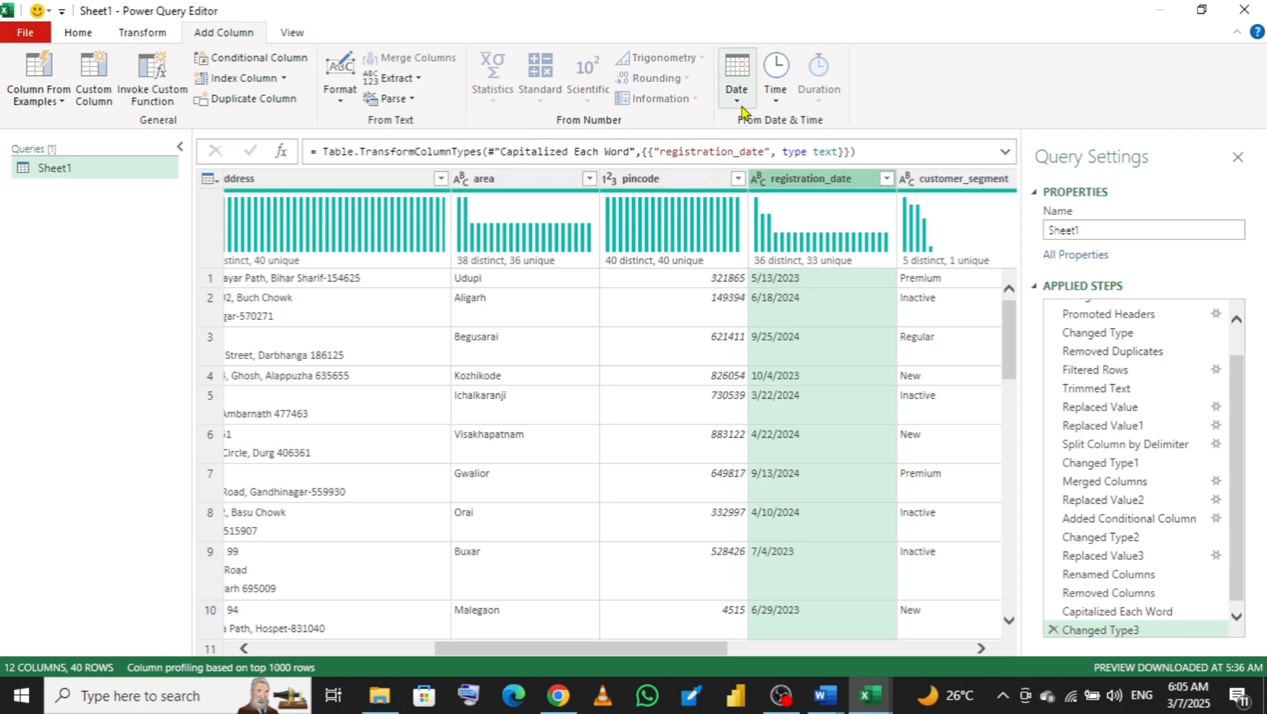
# - Change the registration_date column's data type to Date, adding the conversion as a new step
pyautogui.click(737, 101)
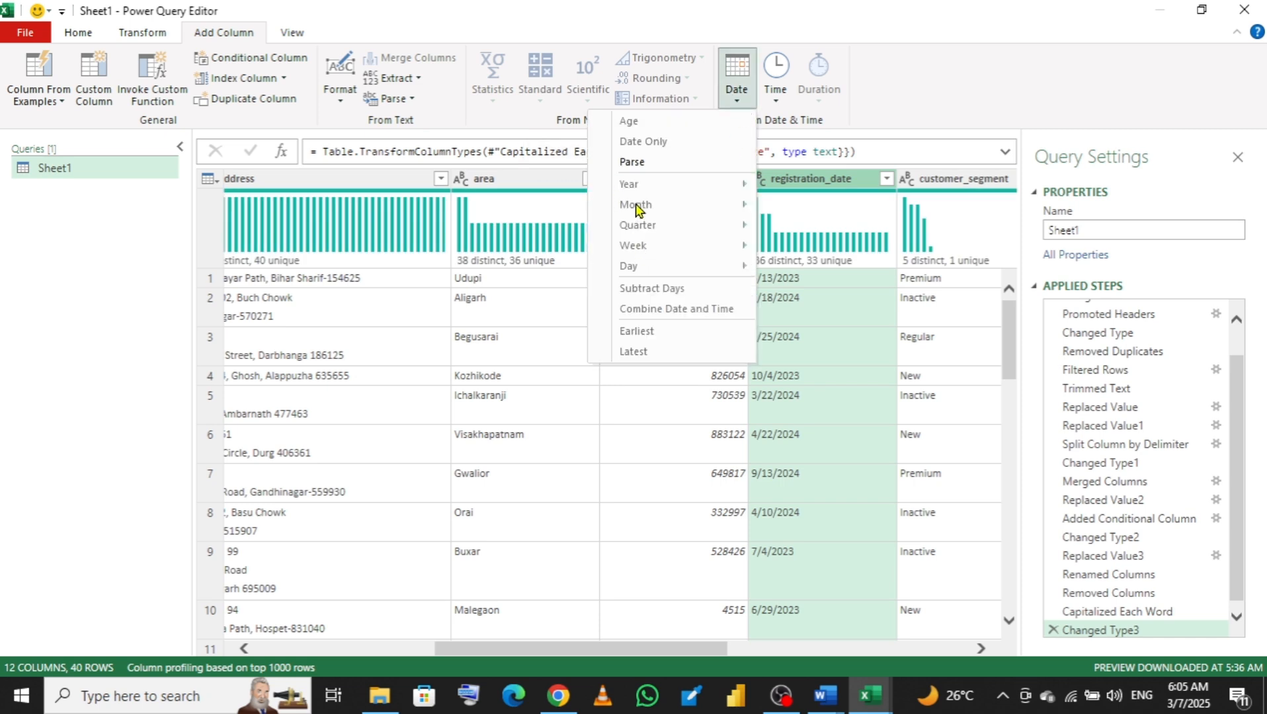
pyautogui.click(813, 174)
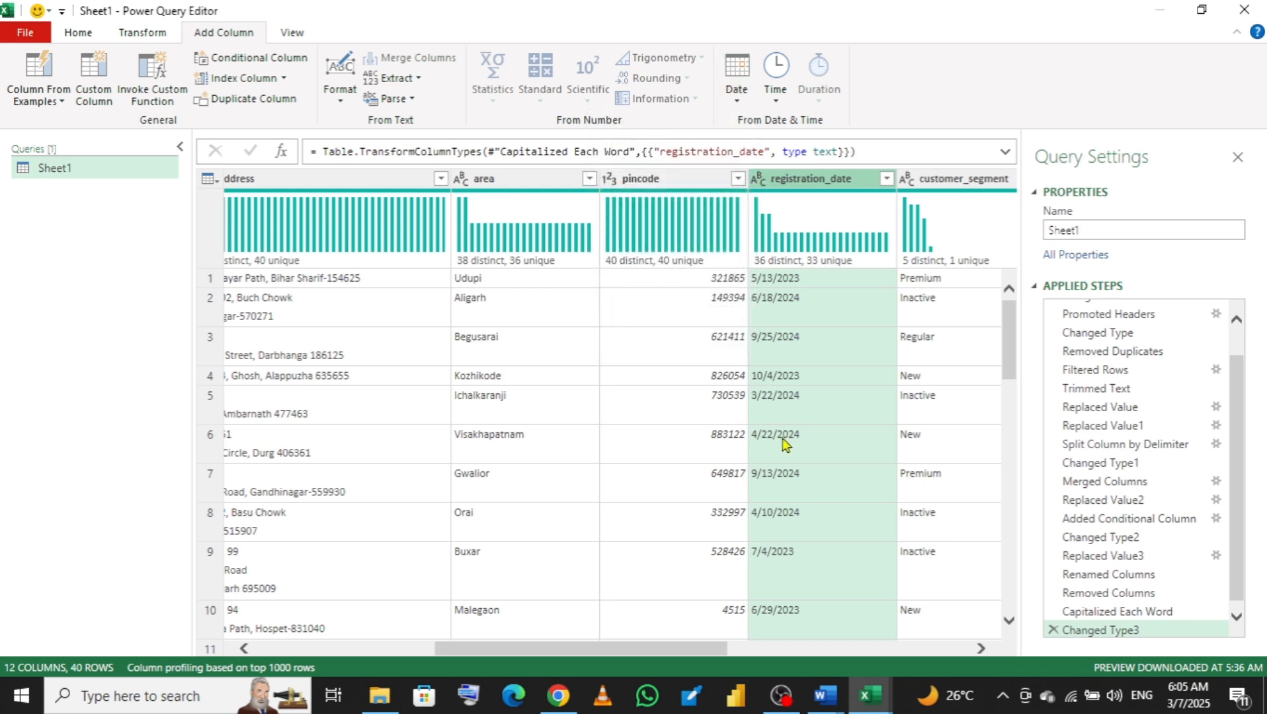
pyautogui.click(758, 179)
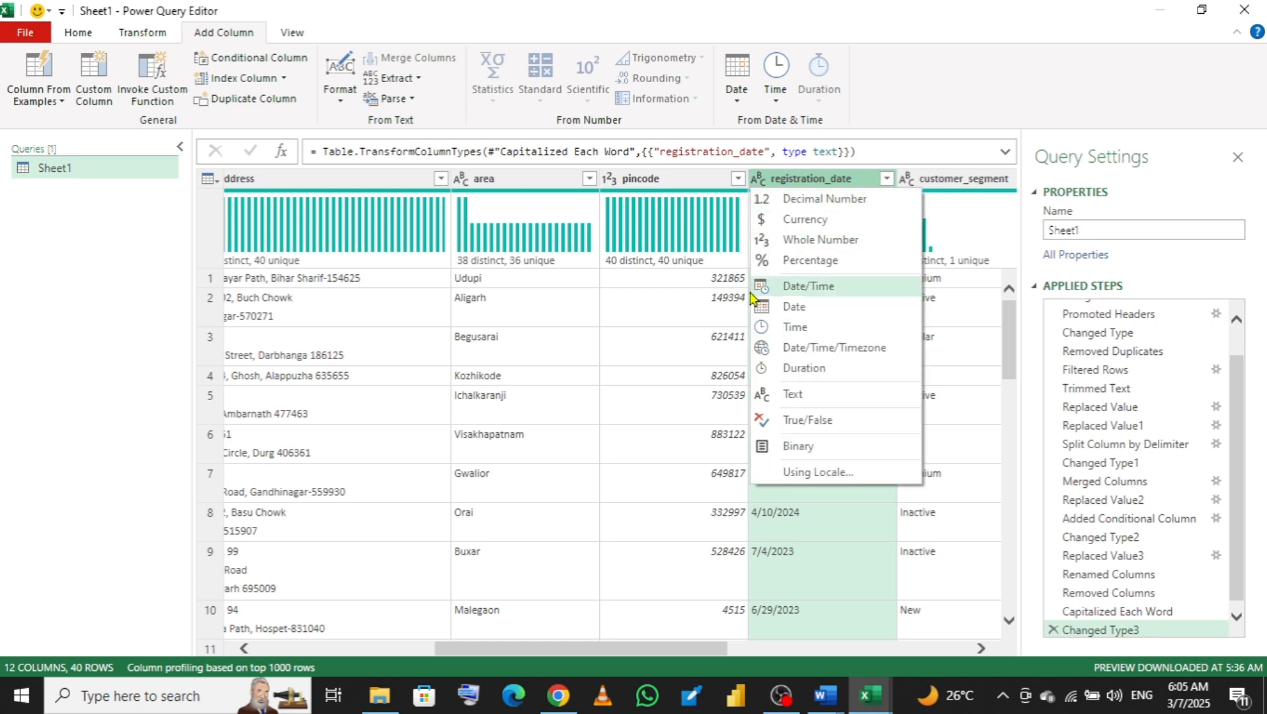
pyautogui.click(807, 311)
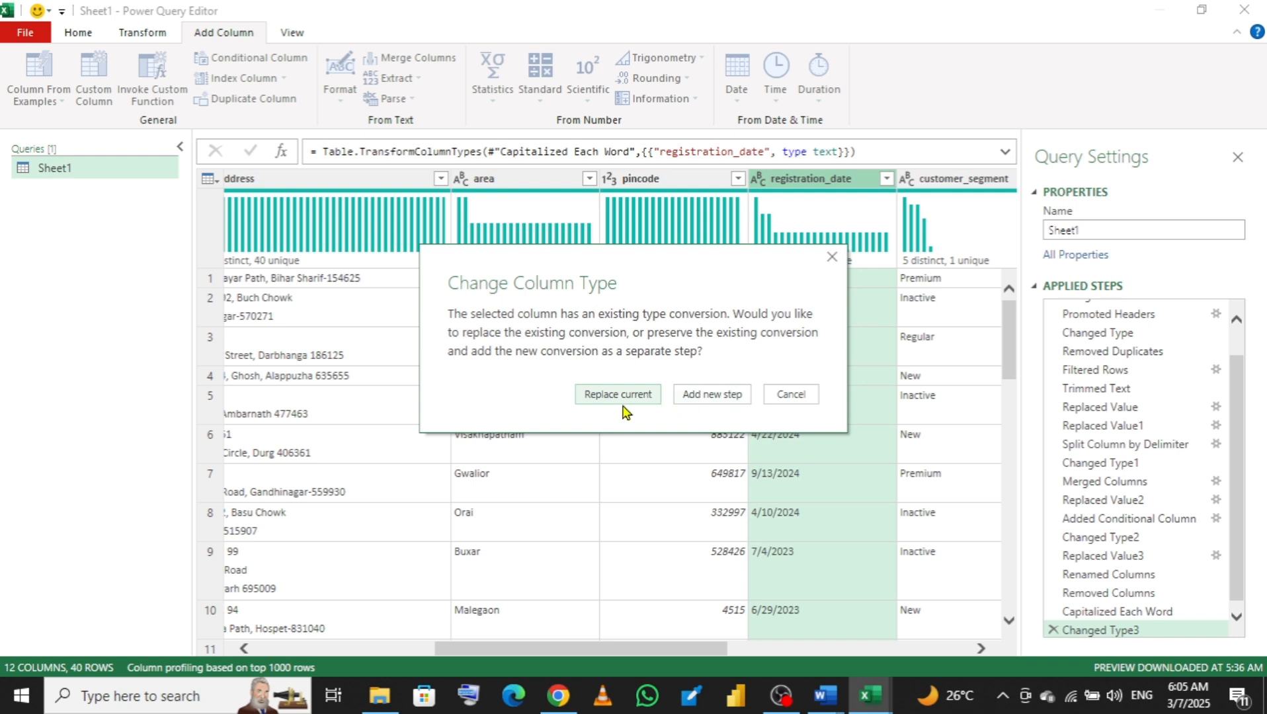
pyautogui.click(682, 397)
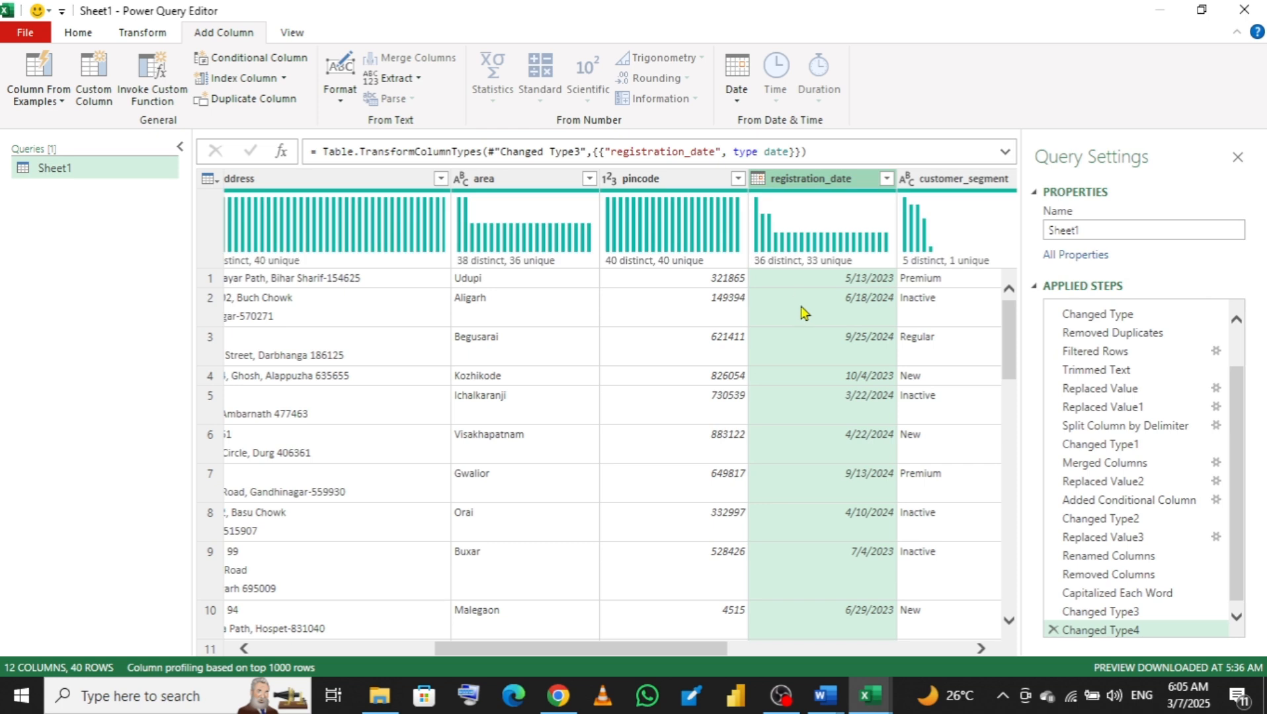
# - Add a column that extracts the year from registration_date
pyautogui.click(737, 99)
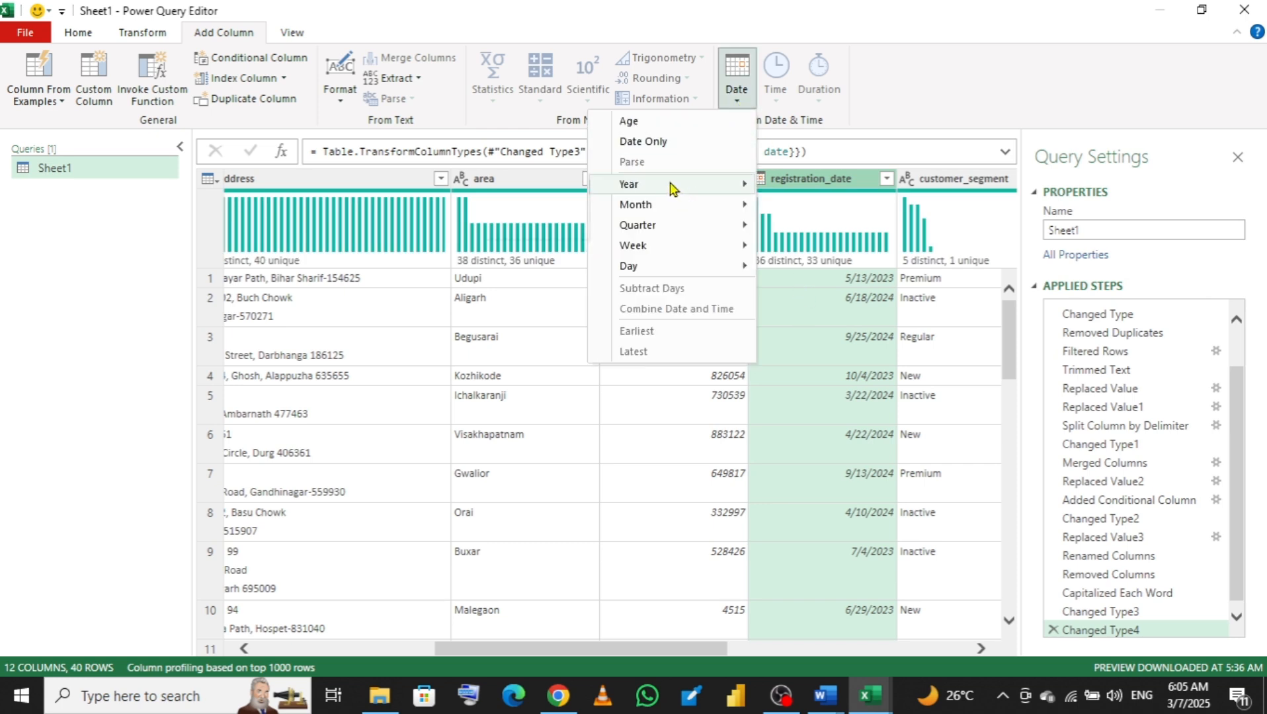
pyautogui.moveTo(671, 189)
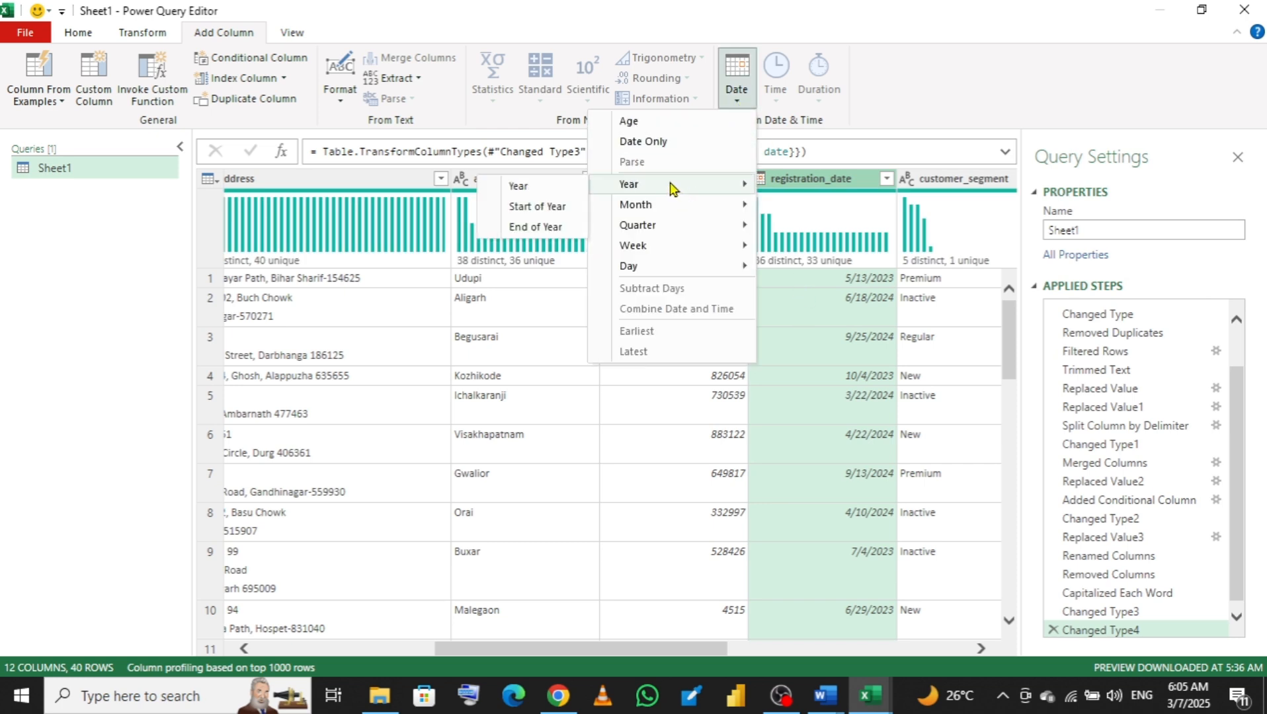
pyautogui.click(511, 186)
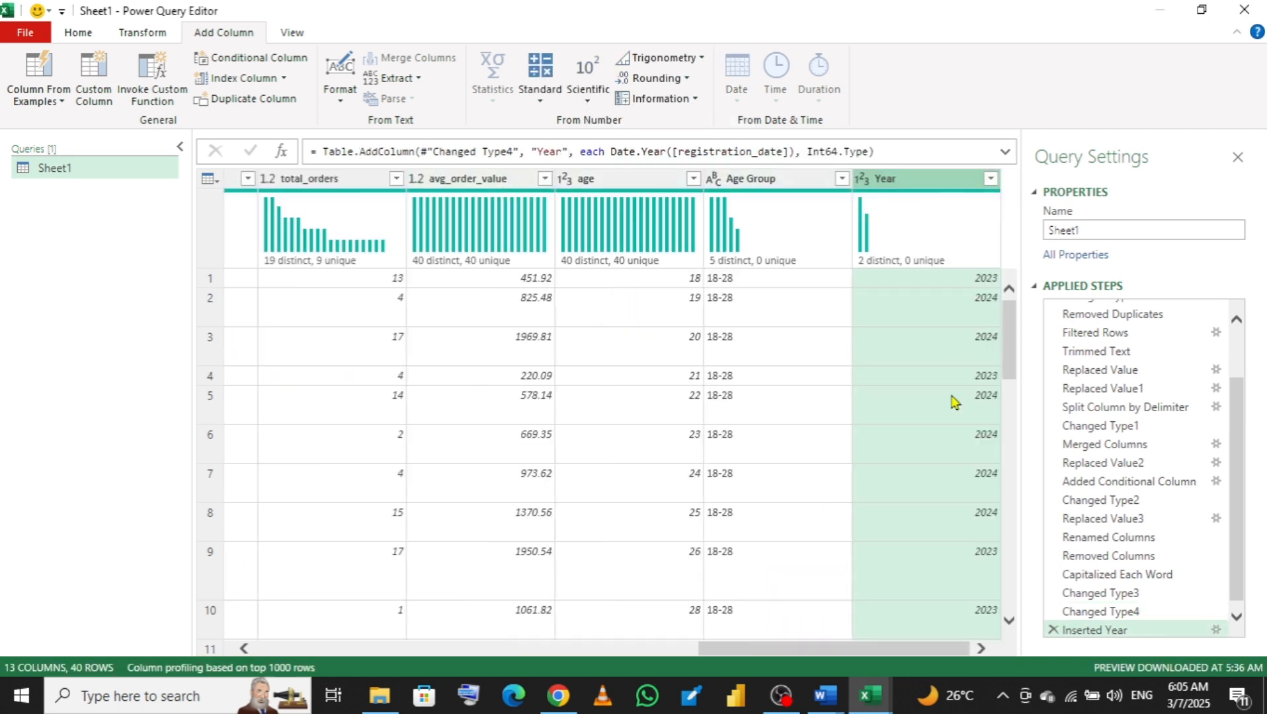
# - Change the Year column's data type to Text
pyautogui.moveTo(858, 211)
pyautogui.click(861, 182)
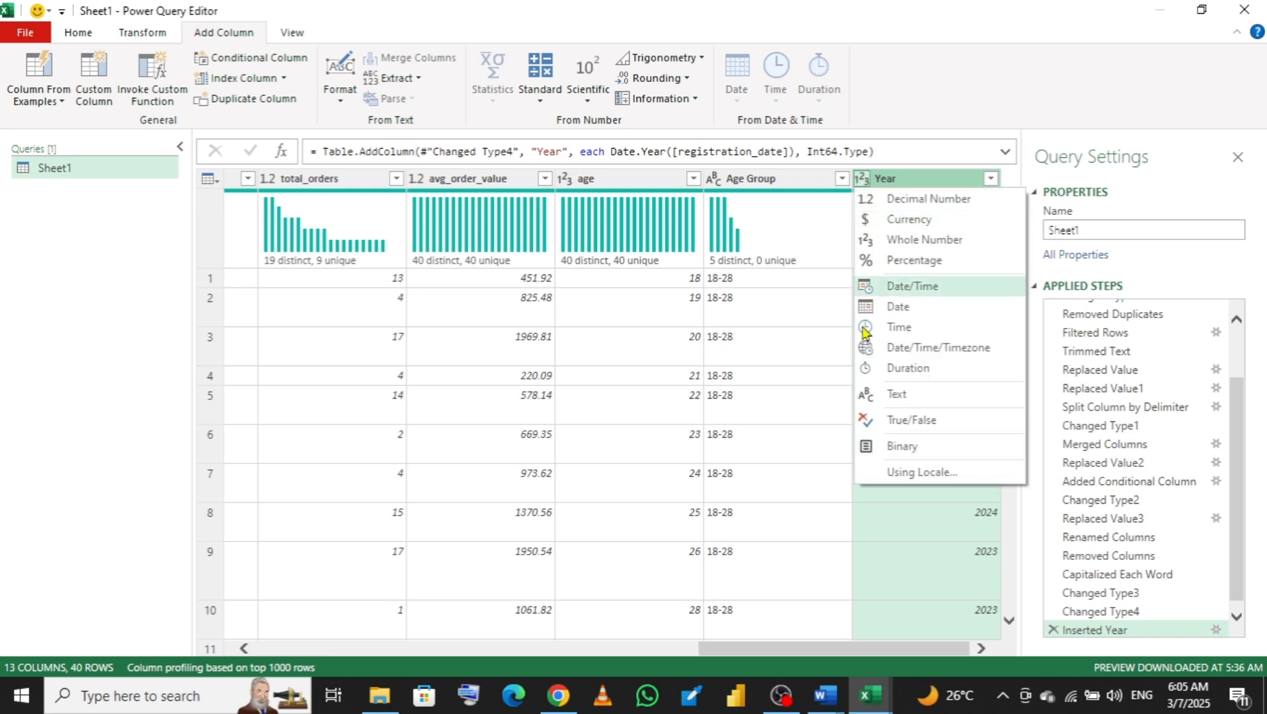
pyautogui.click(910, 397)
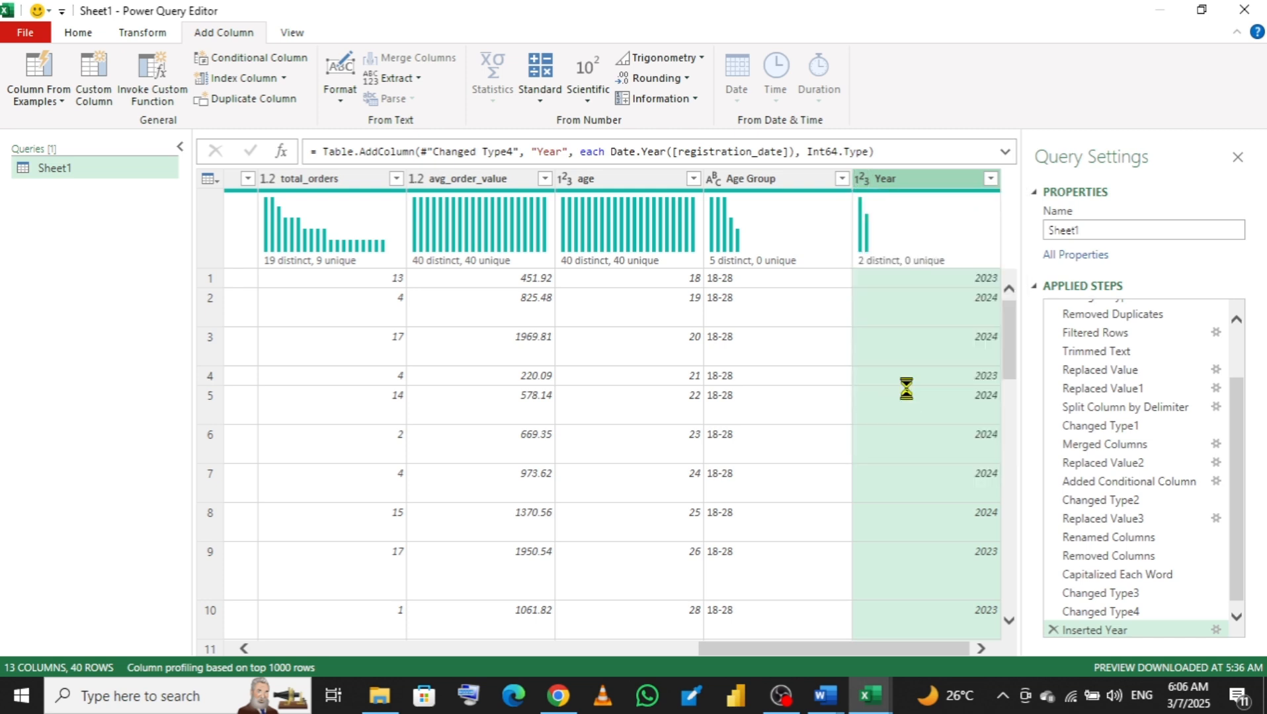